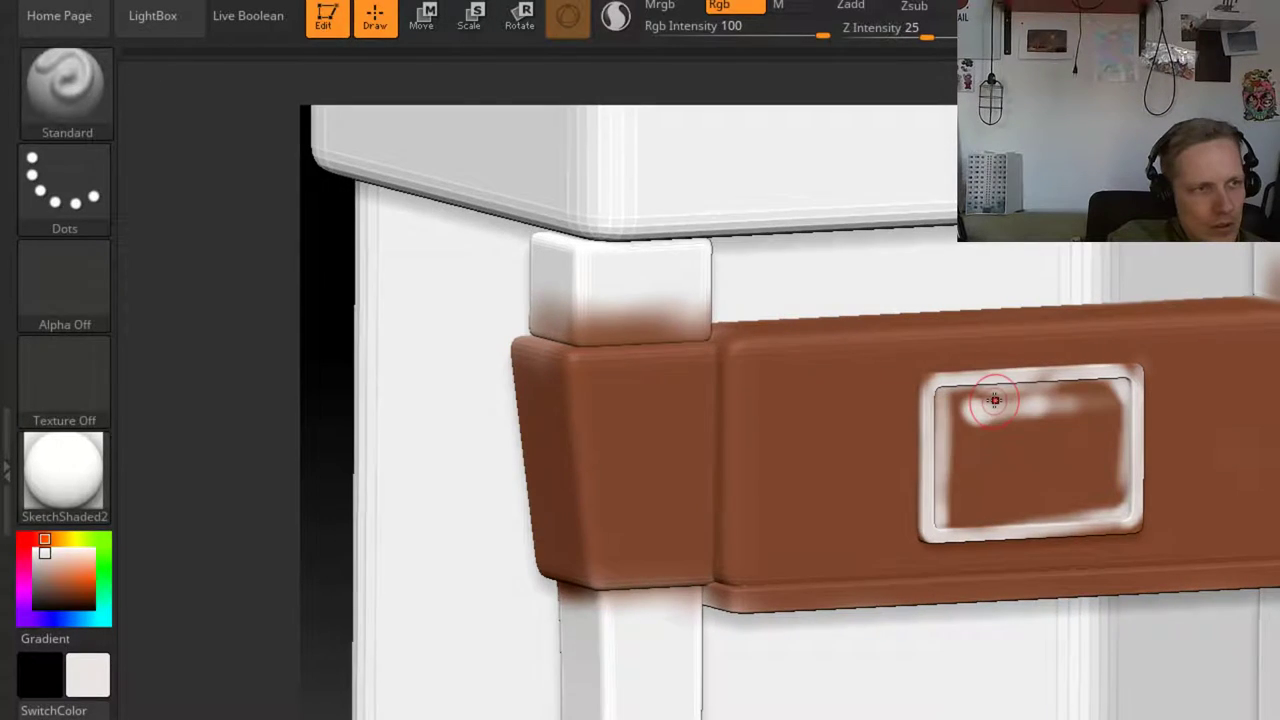
Paint the raised rectangular plate on the brown band off-white, using Alpha 16 for solid coverage
{"action": "left_click_drag", "start_coordinate": [994, 400], "coordinate": [969, 406]}
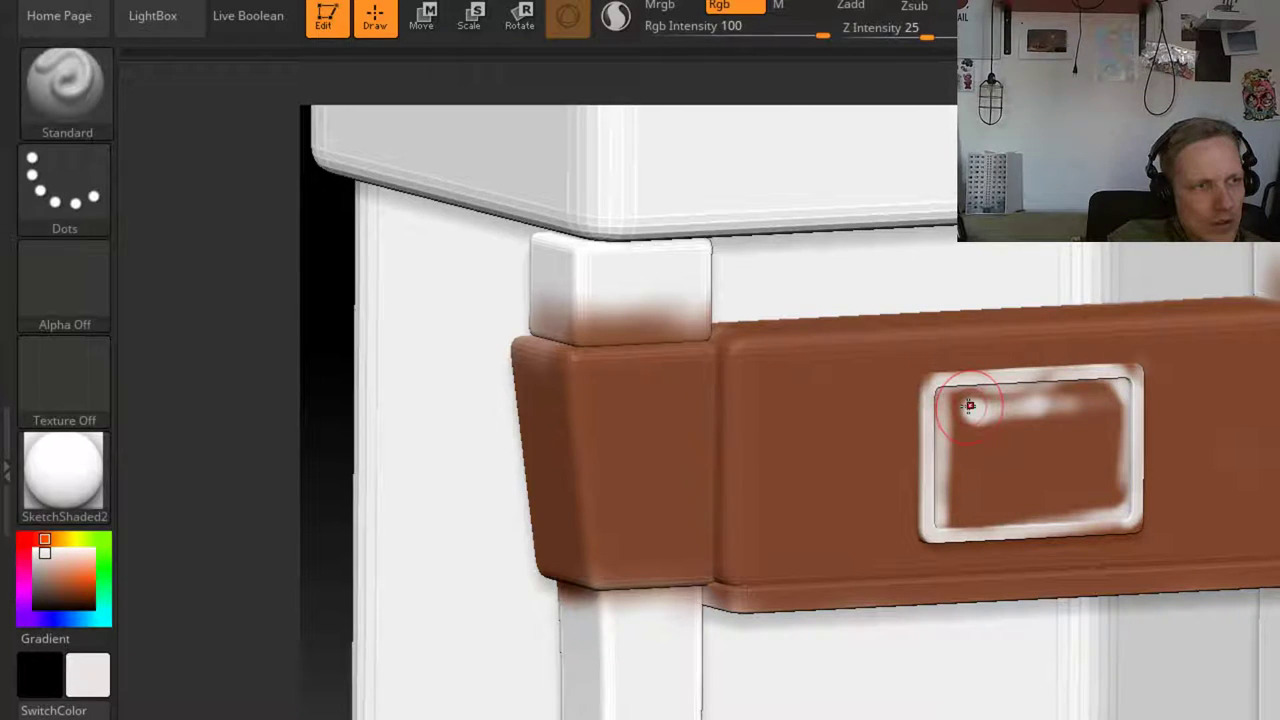
{"action": "left_click_drag", "start_coordinate": [969, 405], "coordinate": [965, 505]}
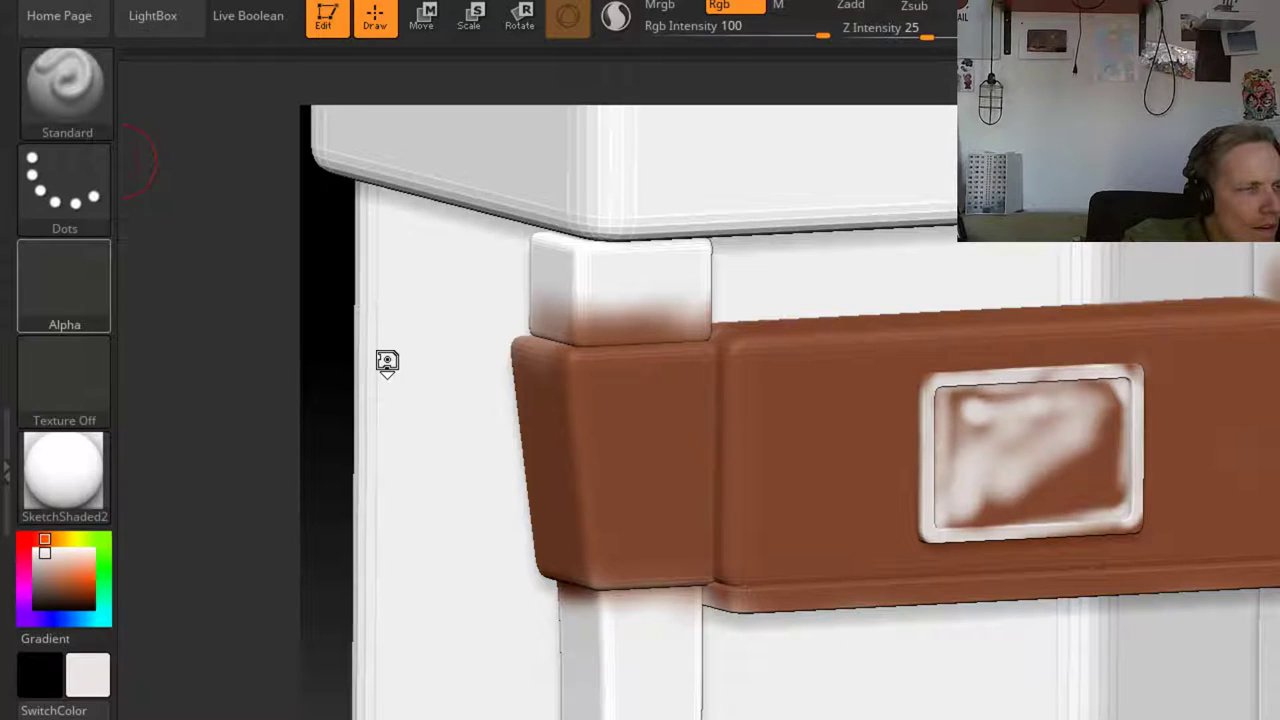
{"action": "key", "text": "a"}
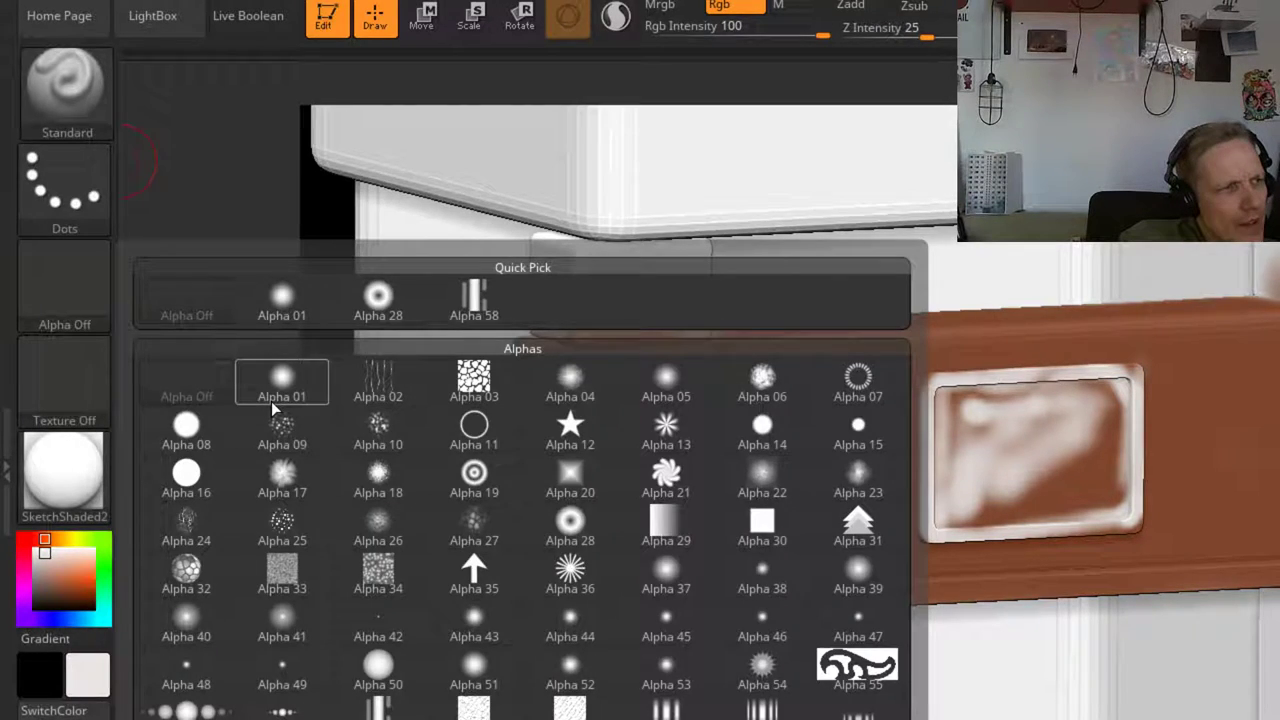
{"action": "left_click", "coordinate": [186, 474]}
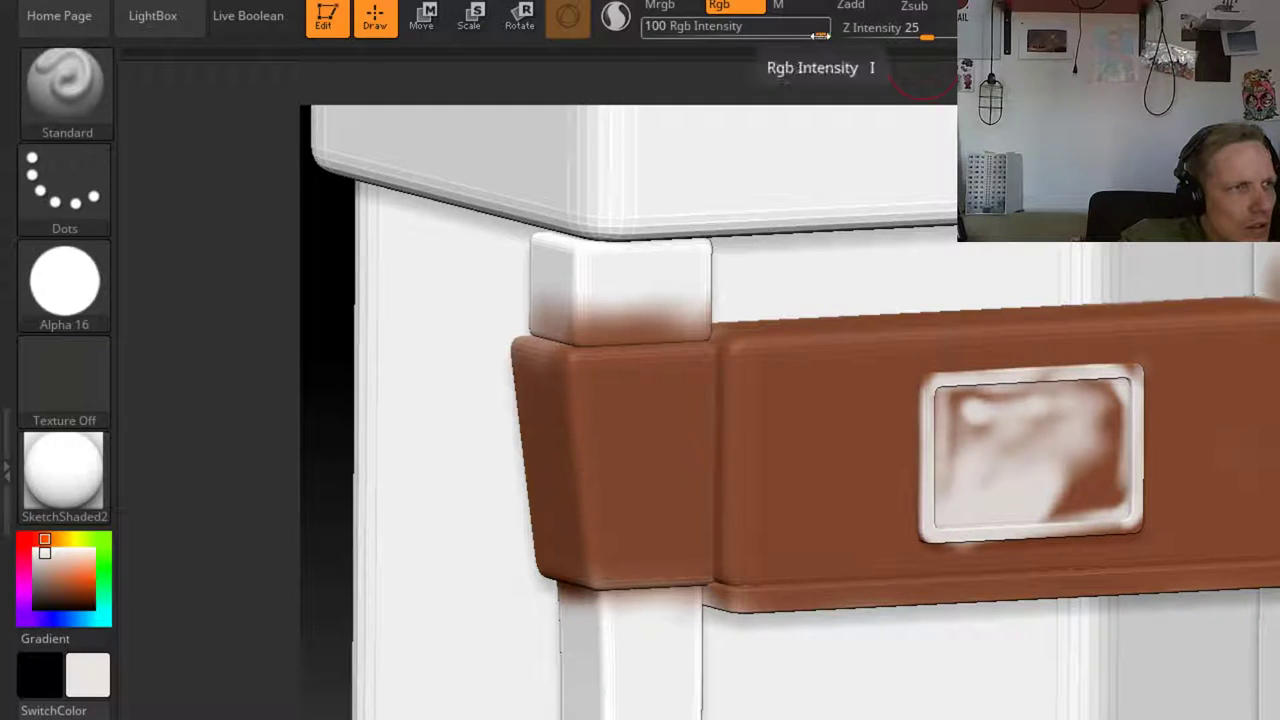
{"action": "key", "text": "ctrl+z"}
{"action": "mouse_move", "coordinate": [945, 400]}
{"action": "left_mouse_down"}
{"action": "mouse_move", "coordinate": [1017, 406]}
{"action": "mouse_move", "coordinate": [1088, 462]}
{"action": "mouse_move", "coordinate": [1071, 509]}
{"action": "mouse_move", "coordinate": [1120, 471]}
{"action": "mouse_move", "coordinate": [1050, 385]}
{"action": "mouse_move", "coordinate": [951, 393]}
{"action": "mouse_move", "coordinate": [1124, 375]}
{"action": "mouse_move", "coordinate": [1130, 470]}
{"action": "mouse_move", "coordinate": [990, 535]}
{"action": "mouse_move", "coordinate": [981, 421]}
{"action": "mouse_move", "coordinate": [971, 457]}
{"action": "mouse_move", "coordinate": [985, 495]}
{"action": "left_mouse_up"}
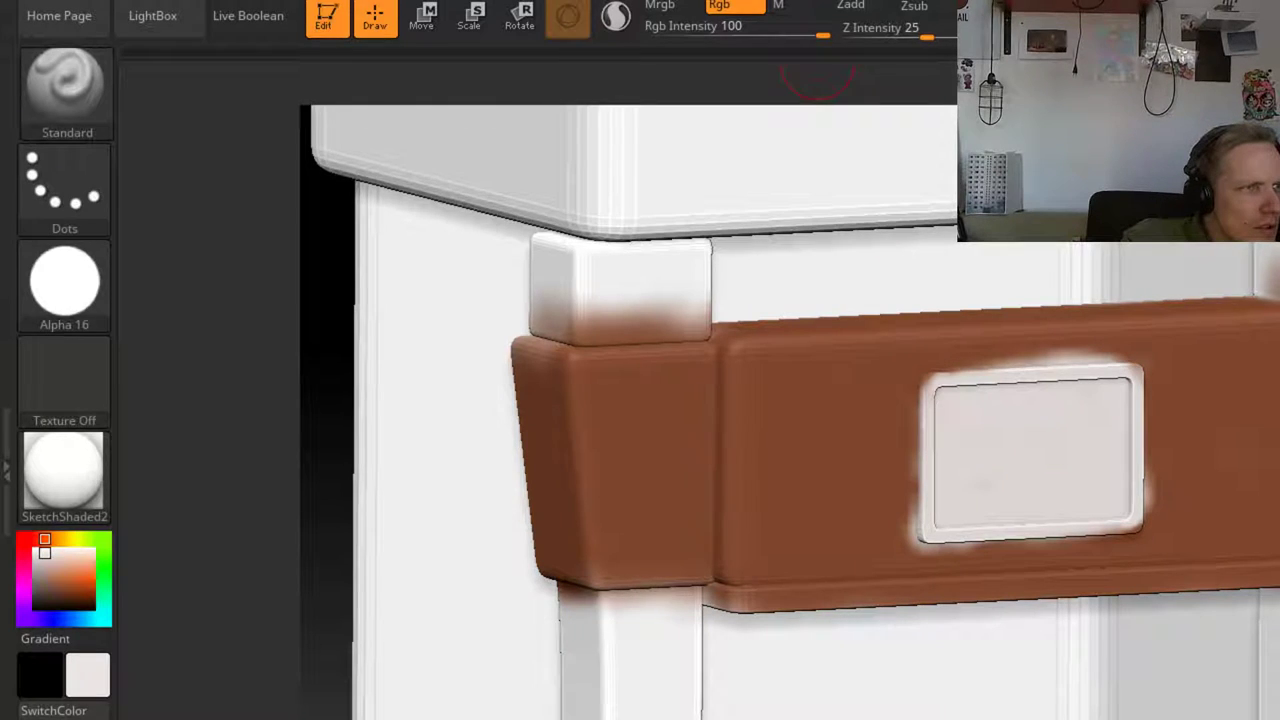
Lower the stroke's LazyRadius to 2 and touch up the plate's edges in off-white
{"action": "left_click", "coordinate": [800, 2]}
{"action": "mouse_move", "coordinate": [955, 2]}
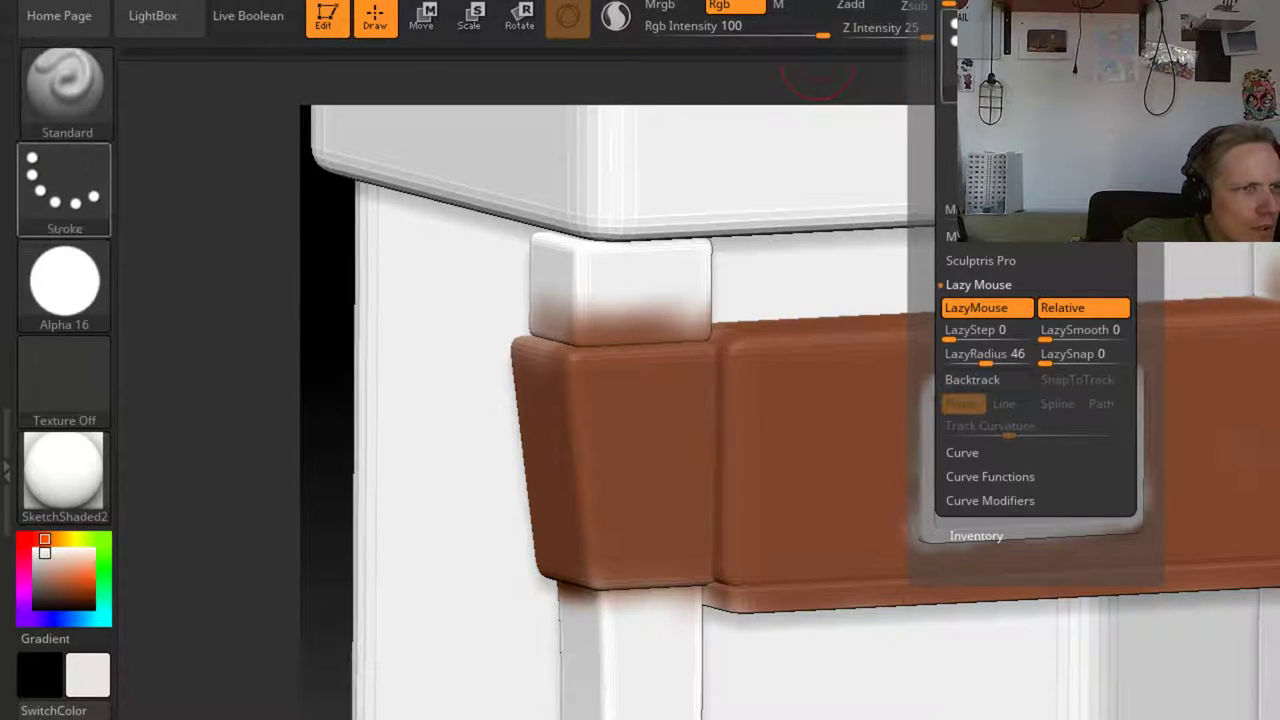
{"action": "left_click_drag", "start_coordinate": [986, 361], "coordinate": [932, 358]}
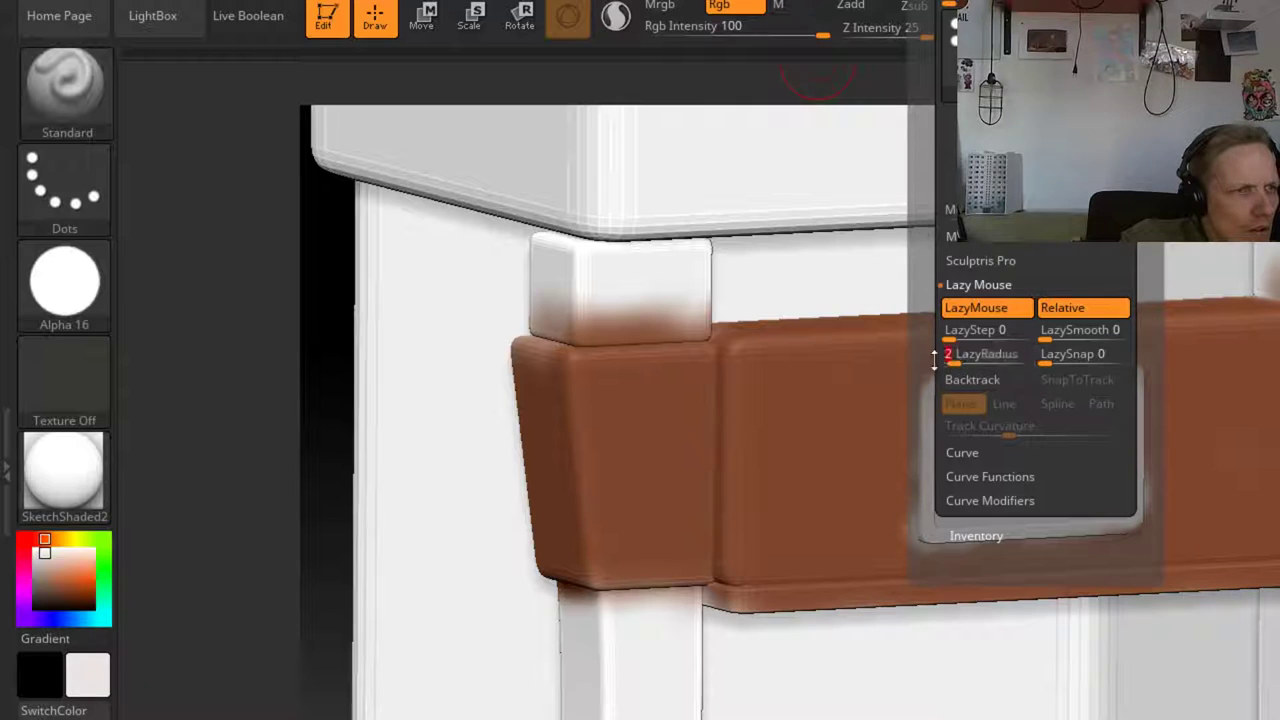
{"action": "mouse_move", "coordinate": [925, 512]}
{"action": "left_mouse_down"}
{"action": "mouse_move", "coordinate": [937, 449]}
{"action": "mouse_move", "coordinate": [986, 366]}
{"action": "mouse_move", "coordinate": [1204, 401]}
{"action": "left_mouse_up"}
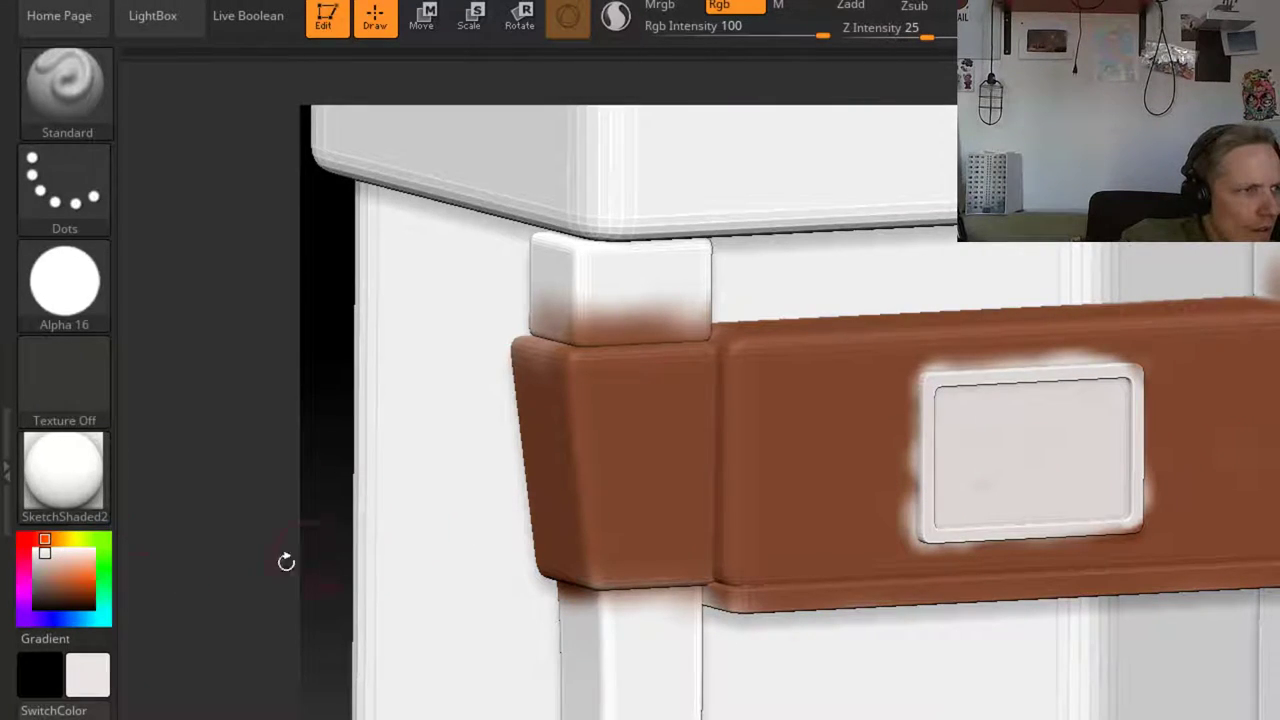
Pick up the band's brown and paint over the off-white spill around all sides of the plate
{"action": "left_click", "coordinate": [84, 682]}
{"action": "mouse_move", "coordinate": [918, 378]}
{"action": "left_mouse_down"}
{"action": "mouse_move", "coordinate": [1058, 352]}
{"action": "mouse_move", "coordinate": [1186, 379]}
{"action": "left_mouse_up"}
{"action": "key", "text": "ctrl+z"}
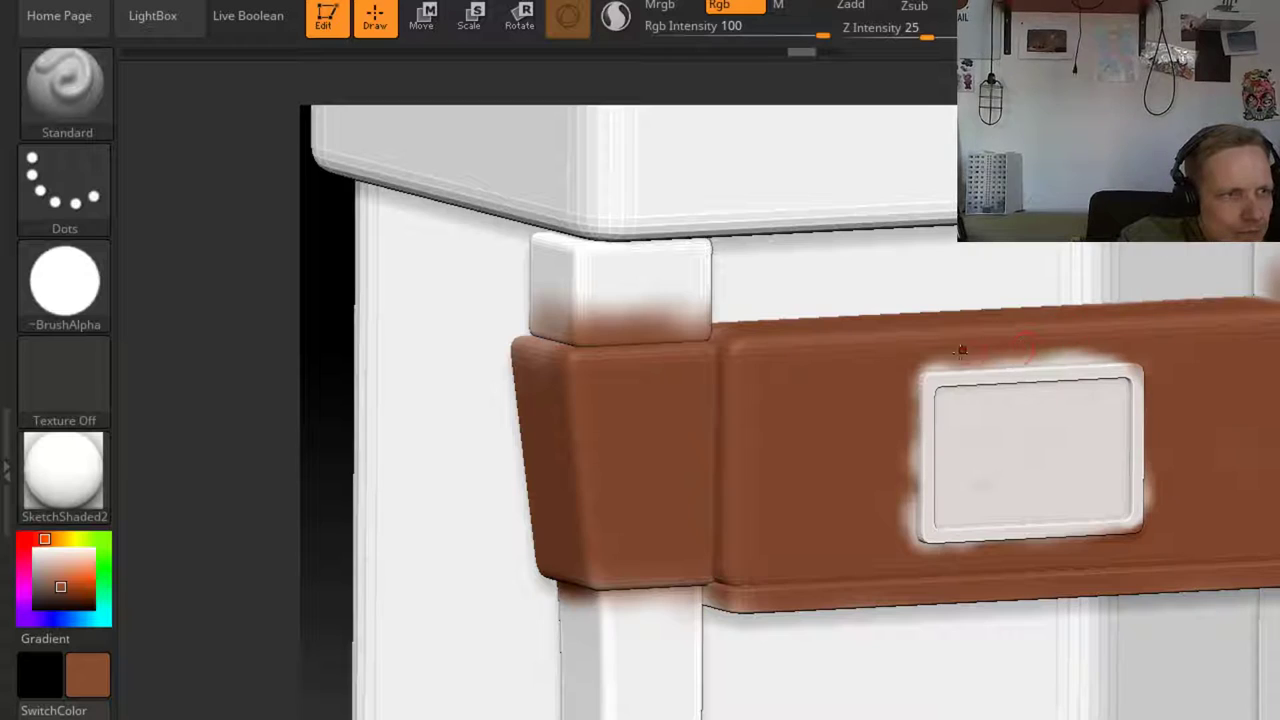
{"action": "left_click_drag", "start_coordinate": [930, 363], "coordinate": [1153, 360]}
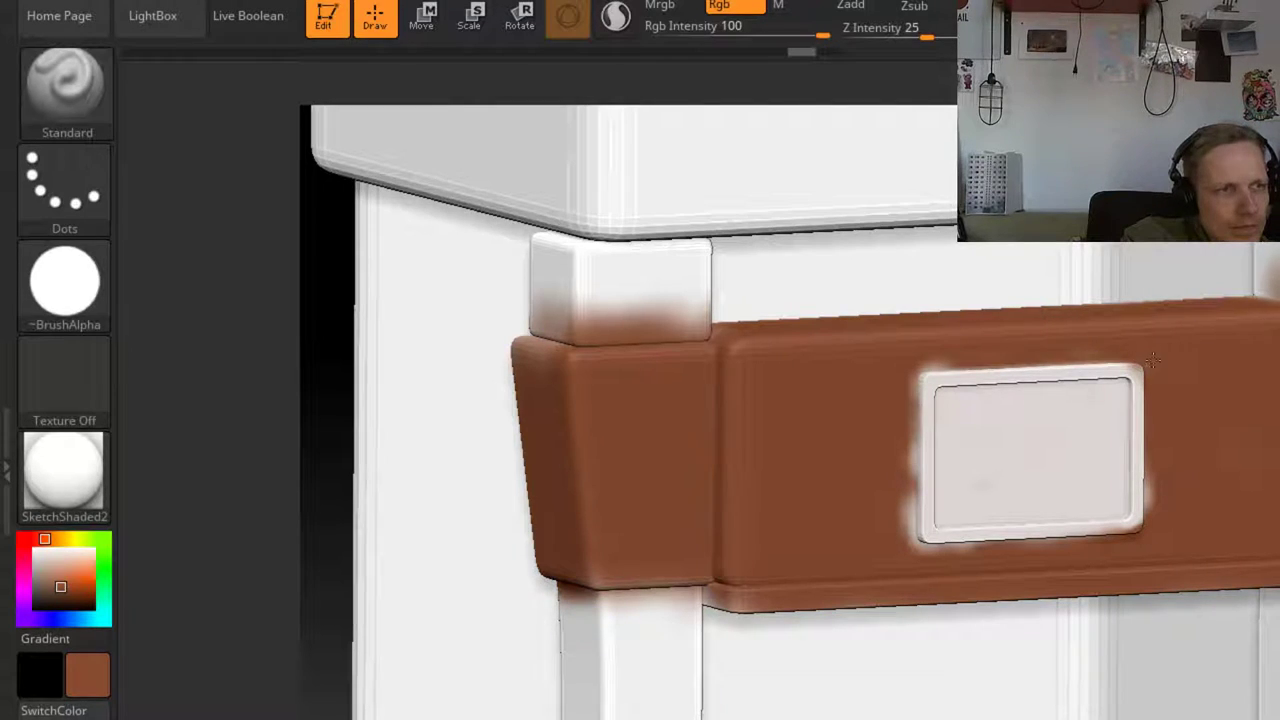
{"action": "mouse_move", "coordinate": [904, 437]}
{"action": "left_mouse_down"}
{"action": "mouse_move", "coordinate": [908, 525]}
{"action": "mouse_move", "coordinate": [902, 403]}
{"action": "left_mouse_up"}
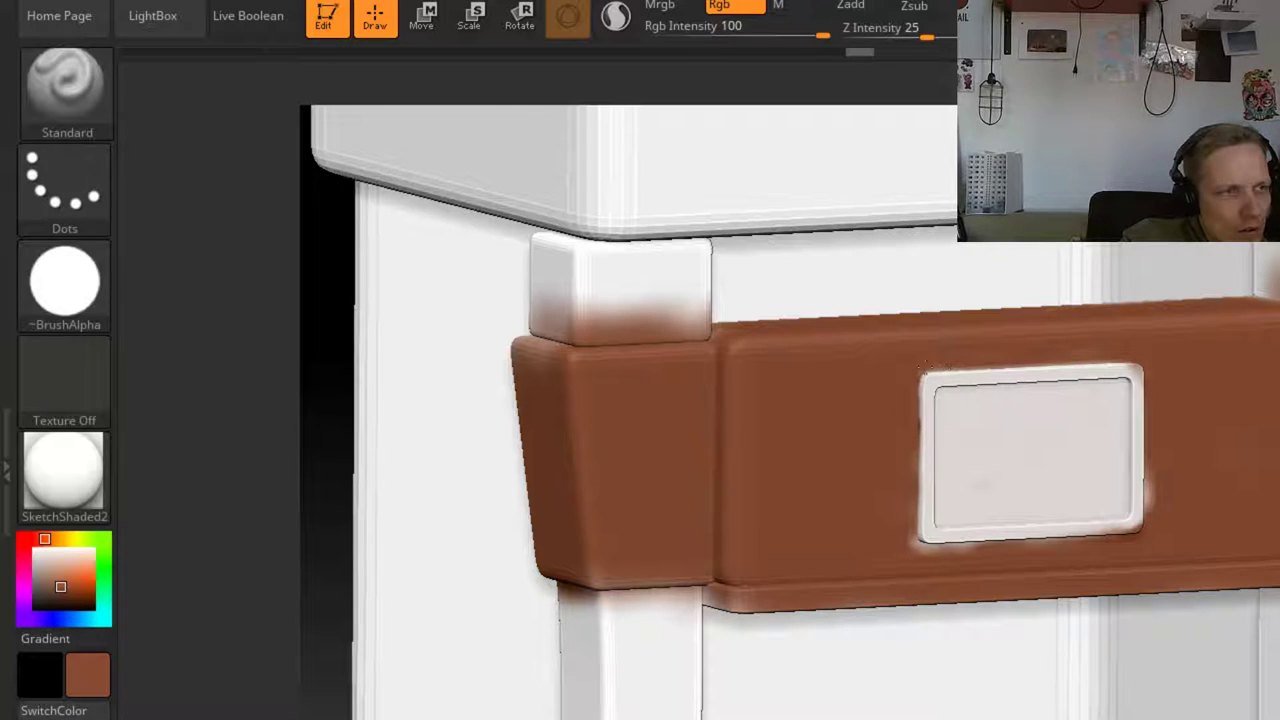
{"action": "right_click_drag", "start_coordinate": [1174, 568], "coordinate": [1090, 455]}
{"action": "mouse_move", "coordinate": [937, 550]}
{"action": "left_mouse_down"}
{"action": "mouse_move", "coordinate": [982, 558]}
{"action": "mouse_move", "coordinate": [911, 547]}
{"action": "mouse_move", "coordinate": [1020, 549]}
{"action": "left_mouse_up"}
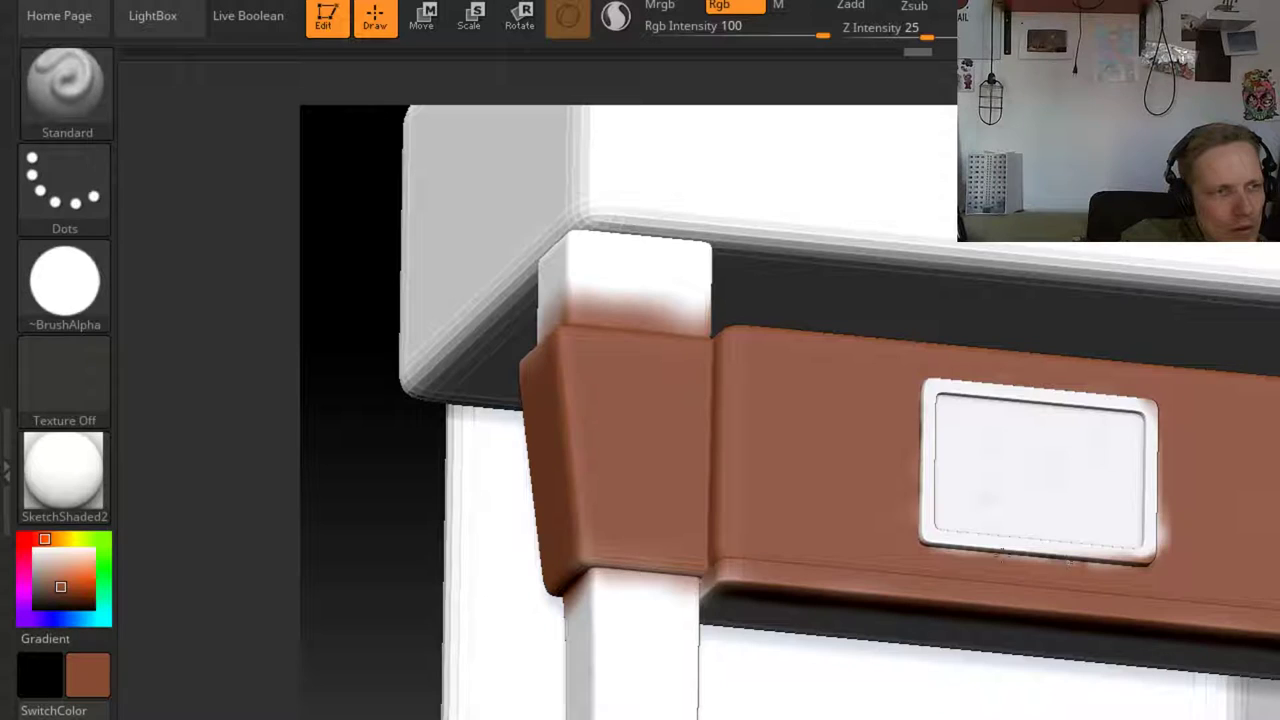
{"action": "mouse_move", "coordinate": [1171, 571]}
{"action": "left_mouse_down"}
{"action": "mouse_move", "coordinate": [1158, 525]}
{"action": "mouse_move", "coordinate": [1152, 556]}
{"action": "left_mouse_up"}
Try muted pink-brown tones and paint the left side of the plate's raised frame in salmon pink
{"action": "left_click_drag", "start_coordinate": [200, 450], "coordinate": [230, 556]}
{"action": "left_click_drag", "start_coordinate": [60, 585], "coordinate": [47, 563]}
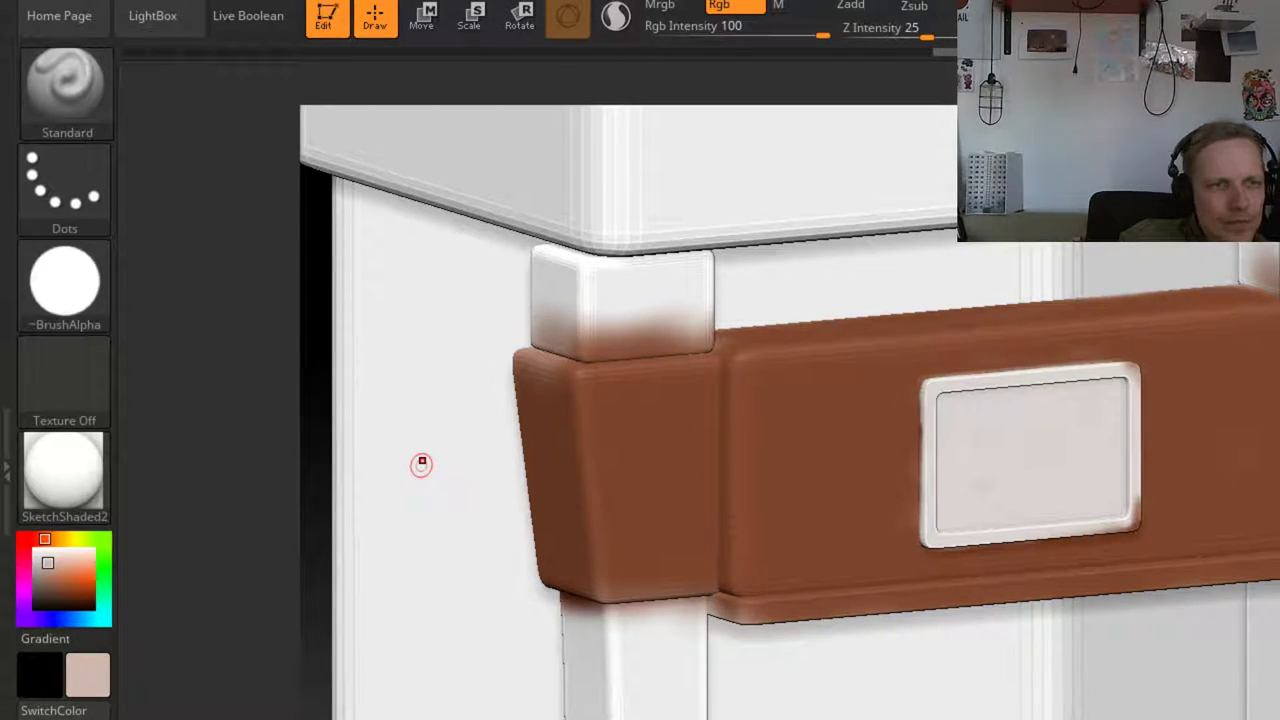
{"action": "right_click_drag", "start_coordinate": [421, 465], "coordinate": [398, 465]}
{"action": "left_click_drag", "start_coordinate": [47, 565], "coordinate": [50, 581]}
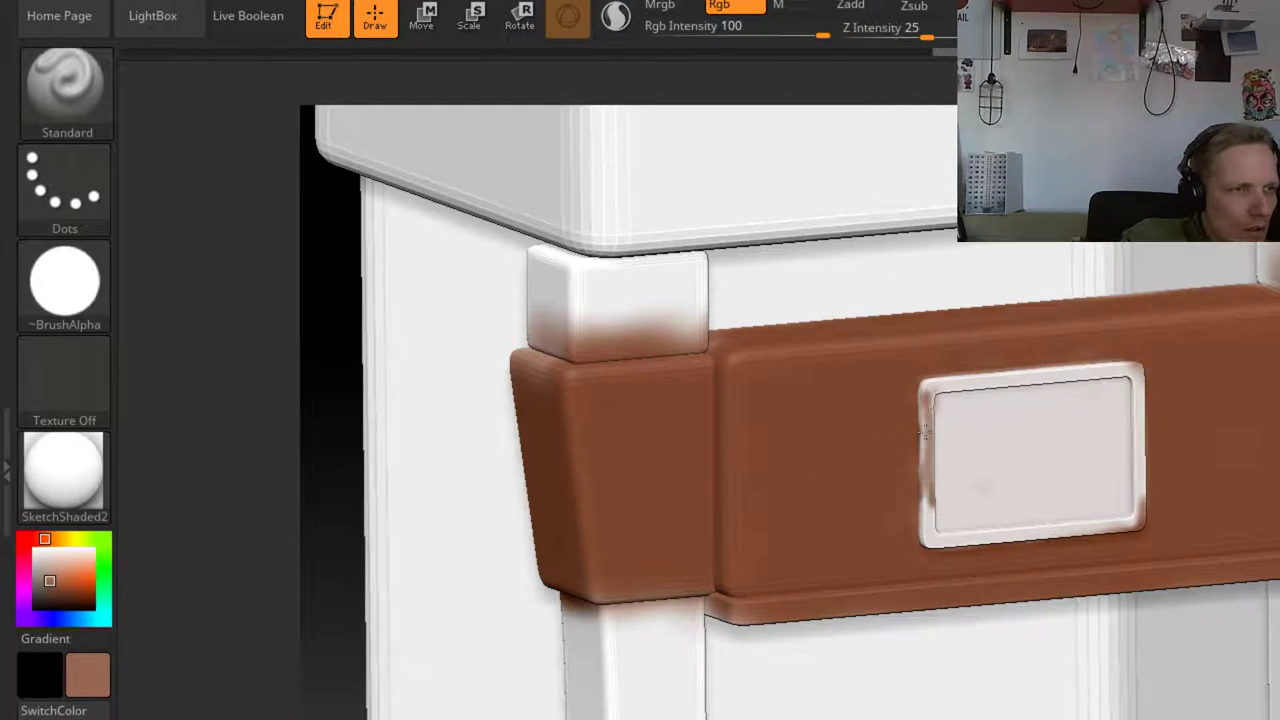
{"action": "left_click_drag", "start_coordinate": [58, 572], "coordinate": [68, 564]}
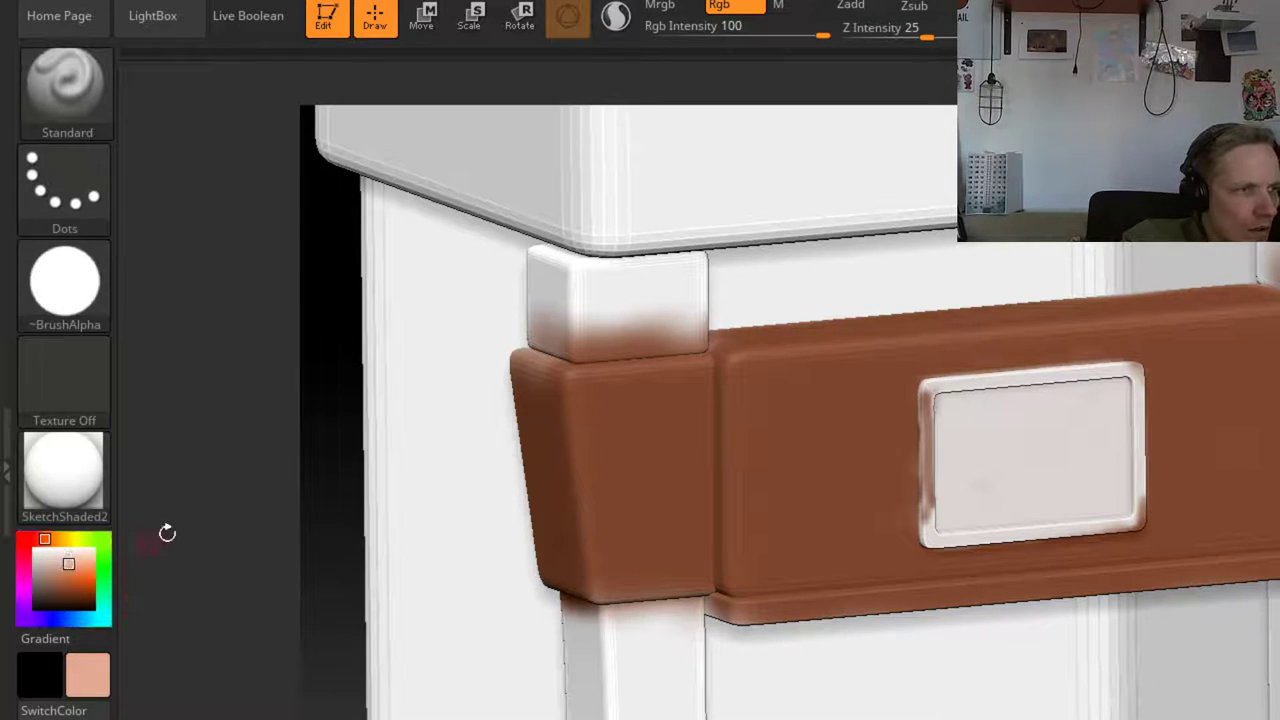
{"action": "left_click_drag", "start_coordinate": [930, 510], "coordinate": [930, 519]}
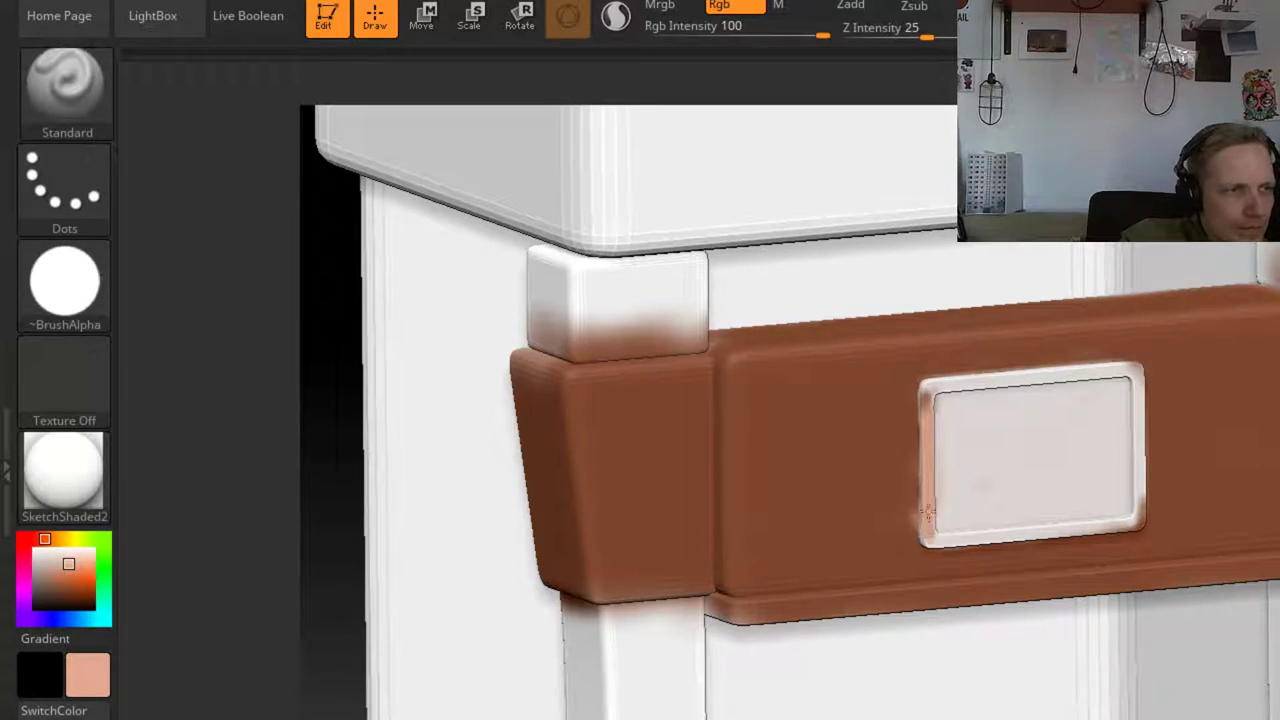
Switch the material to Flat Color so the painted plate shows without shading
{"action": "right_click_drag", "start_coordinate": [352, 368], "coordinate": [352, 440], "text": "ctrl"}
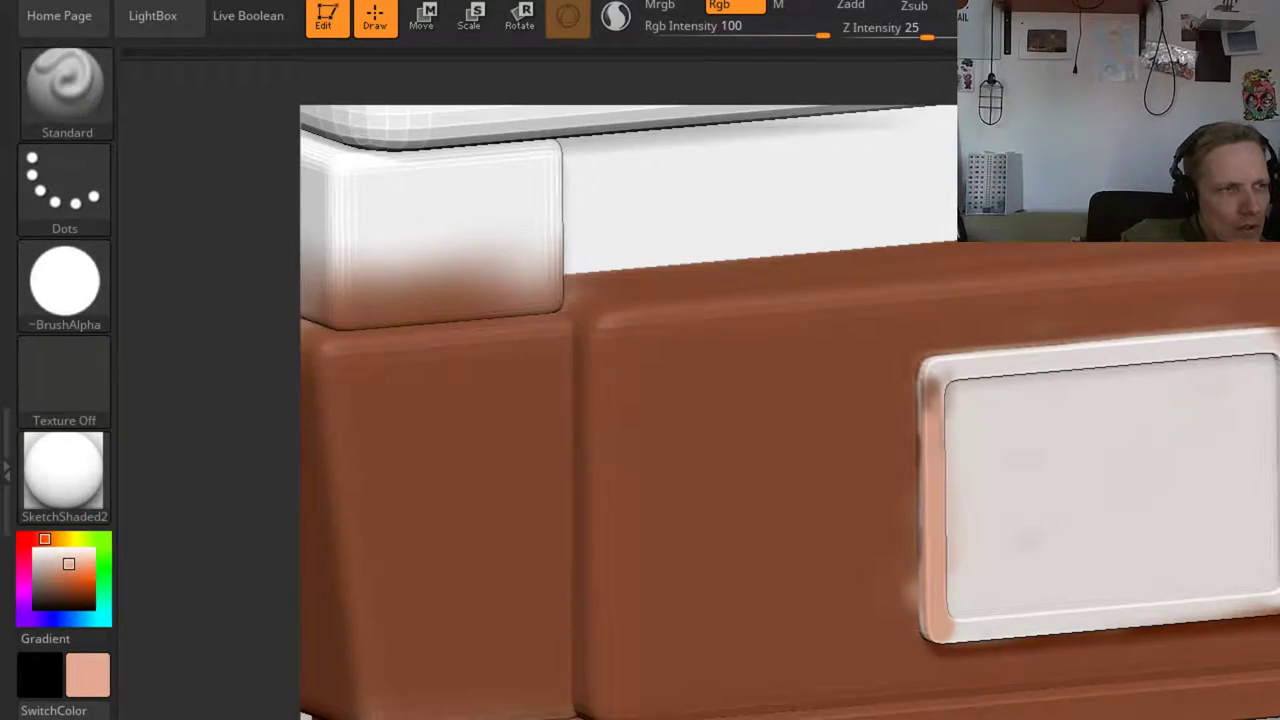
{"action": "left_click", "coordinate": [63, 470]}
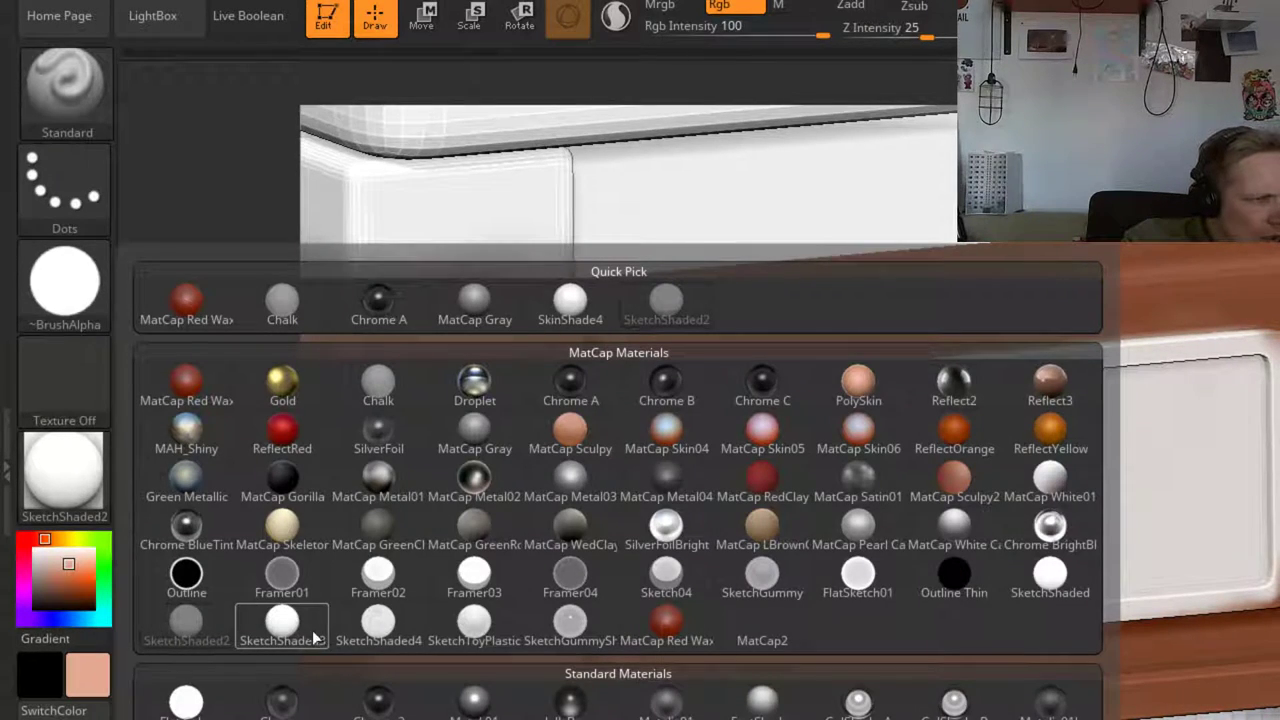
{"action": "left_click", "coordinate": [186, 700]}
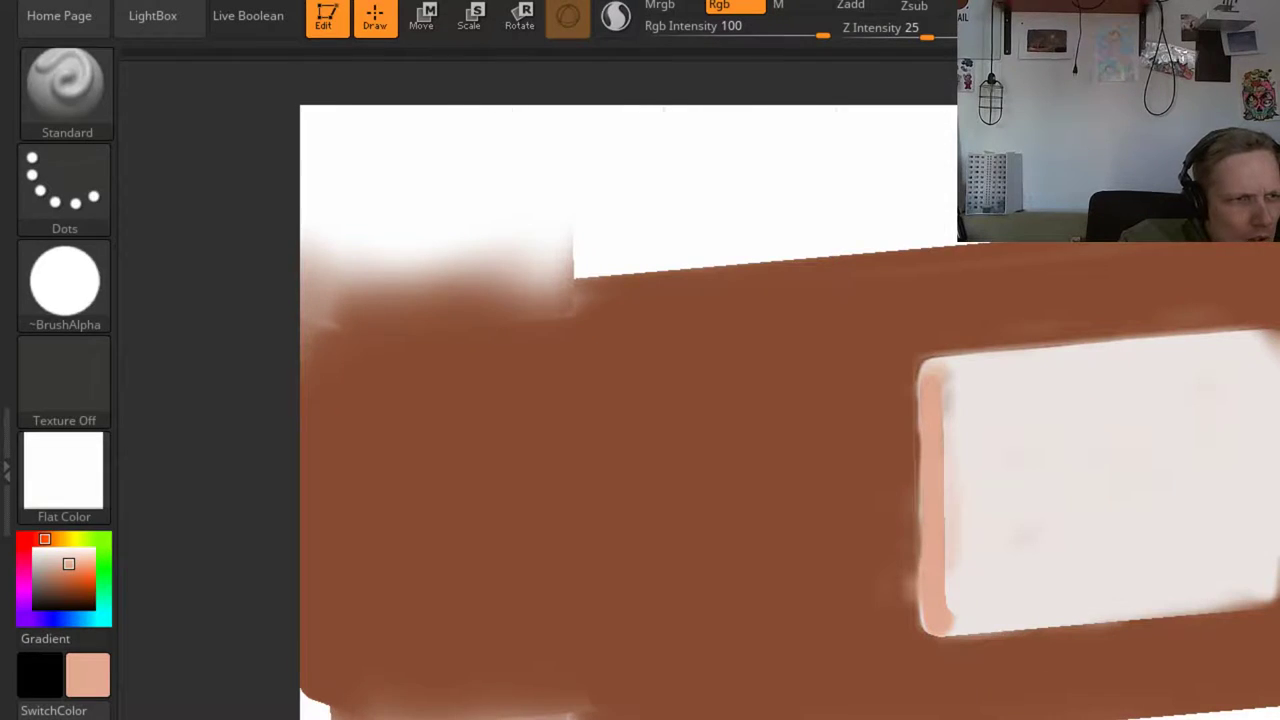
{"action": "key", "text": "shift+f"}
{"action": "key", "text": "shift+f"}
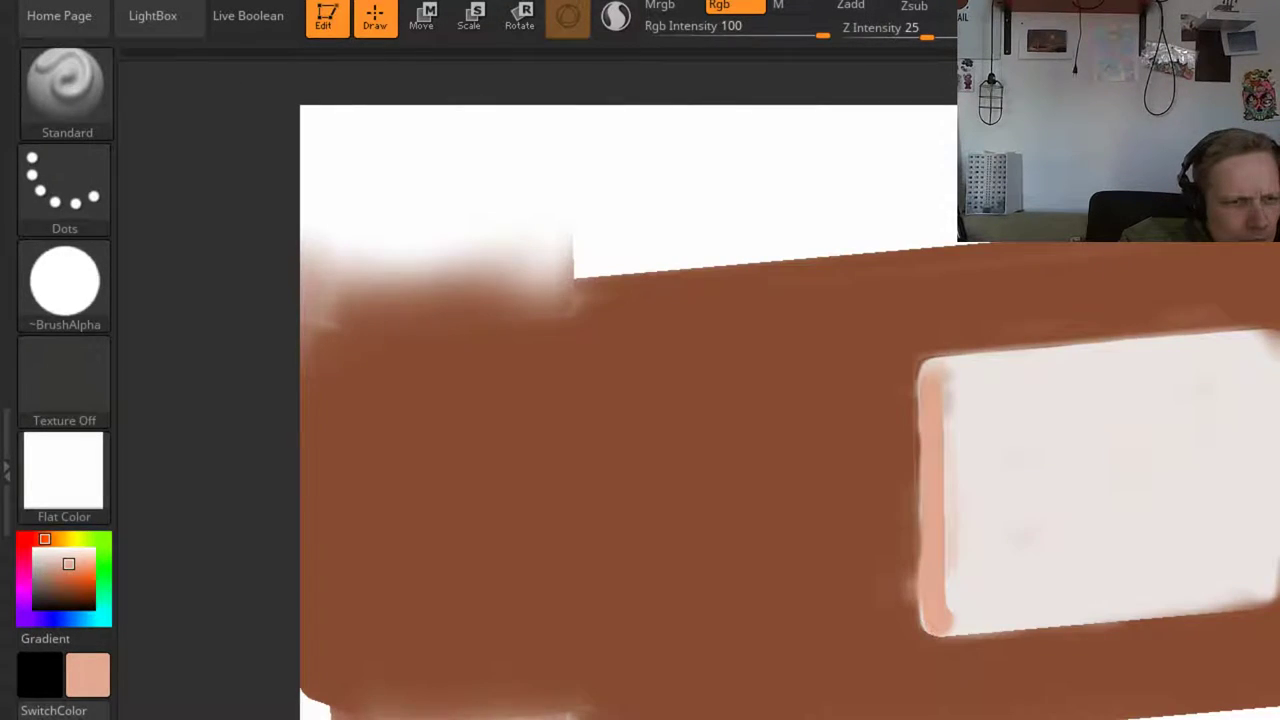
Paint the remaining upper, right and lower sides of the plate's frame salmon pink
{"action": "mouse_move", "coordinate": [991, 363]}
{"action": "left_mouse_down"}
{"action": "mouse_move", "coordinate": [983, 371]}
{"action": "mouse_move", "coordinate": [1270, 348]}
{"action": "mouse_move", "coordinate": [1276, 490]}
{"action": "left_mouse_up"}
{"action": "left_click_drag", "start_coordinate": [1275, 565], "coordinate": [1272, 588]}
{"action": "left_click_drag", "start_coordinate": [948, 618], "coordinate": [1238, 597]}
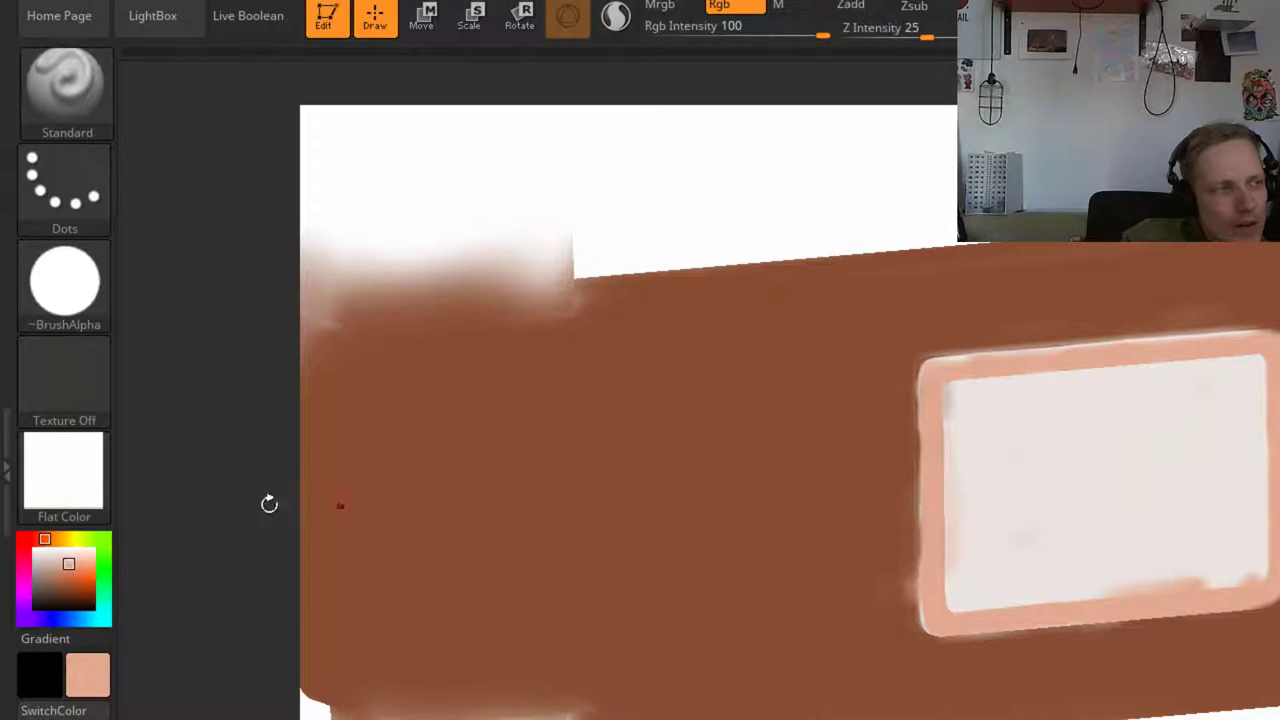
Choose a pale greyish pink and fill the plate's whole inner panel with it
{"action": "mouse_move", "coordinate": [53, 560]}
{"action": "left_mouse_down"}
{"action": "mouse_move", "coordinate": [63, 549]}
{"action": "mouse_move", "coordinate": [61, 563]}
{"action": "left_mouse_up"}
{"action": "left_click_drag", "start_coordinate": [952, 394], "coordinate": [957, 544]}
{"action": "right_click_drag", "start_coordinate": [1254, 515], "coordinate": [1182, 530]}
{"action": "mouse_move", "coordinate": [58, 562]}
{"action": "left_mouse_down"}
{"action": "mouse_move", "coordinate": [51, 549]}
{"action": "mouse_move", "coordinate": [49, 560]}
{"action": "left_mouse_up"}
{"action": "left_click_drag", "start_coordinate": [957, 554], "coordinate": [955, 452]}
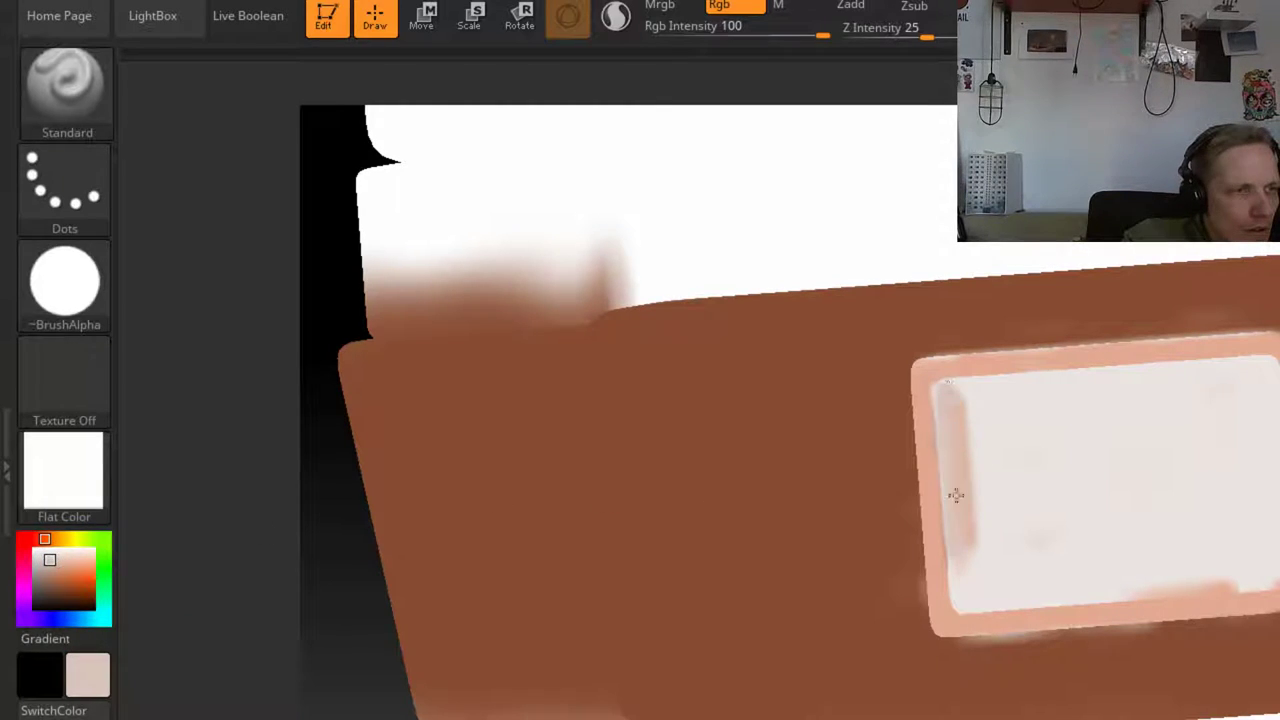
{"action": "mouse_move", "coordinate": [945, 397]}
{"action": "left_mouse_down"}
{"action": "mouse_move", "coordinate": [1220, 363]}
{"action": "mouse_move", "coordinate": [1209, 370]}
{"action": "mouse_move", "coordinate": [1272, 465]}
{"action": "mouse_move", "coordinate": [1272, 580]}
{"action": "mouse_move", "coordinate": [1251, 567]}
{"action": "mouse_move", "coordinate": [977, 606]}
{"action": "mouse_move", "coordinate": [957, 519]}
{"action": "mouse_move", "coordinate": [974, 432]}
{"action": "mouse_move", "coordinate": [1020, 446]}
{"action": "mouse_move", "coordinate": [1102, 404]}
{"action": "mouse_move", "coordinate": [1123, 420]}
{"action": "mouse_move", "coordinate": [1203, 403]}
{"action": "mouse_move", "coordinate": [1206, 449]}
{"action": "mouse_move", "coordinate": [1100, 585]}
{"action": "mouse_move", "coordinate": [1240, 537]}
{"action": "mouse_move", "coordinate": [1236, 508]}
{"action": "left_mouse_up"}
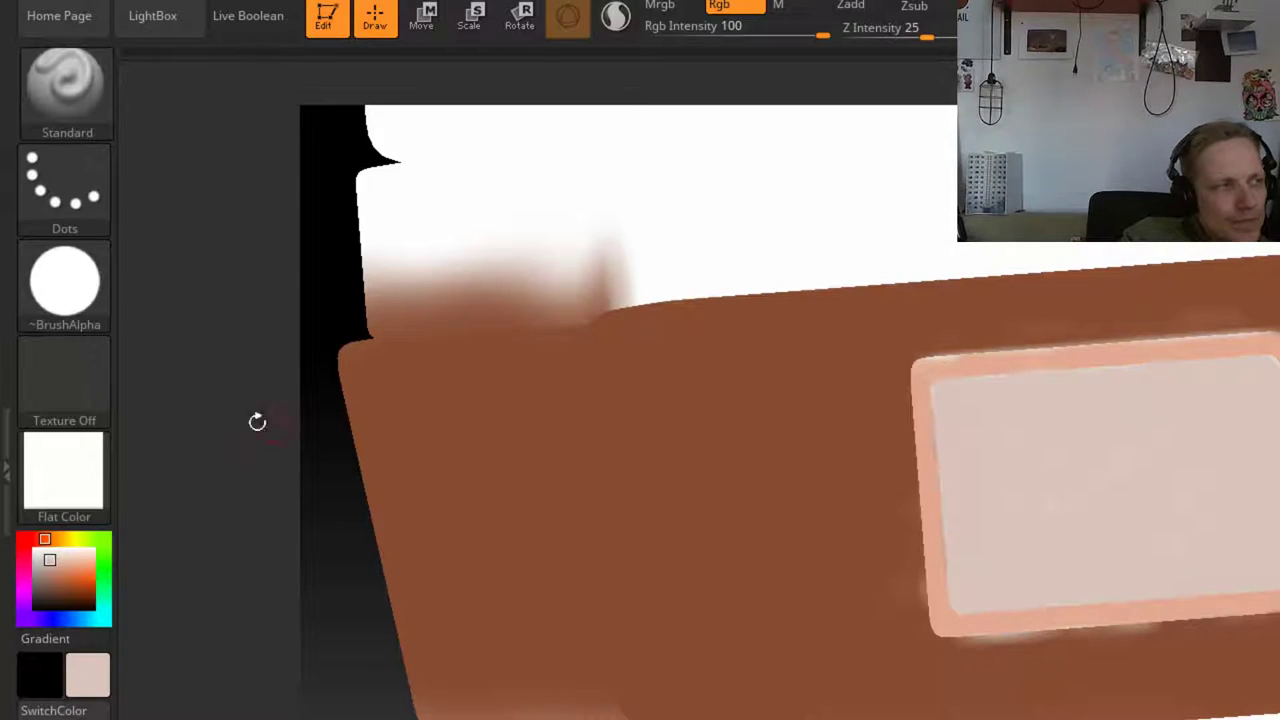
Choose a darker grey-brown and shade the upper inner edge of the plate's panel
{"action": "mouse_move", "coordinate": [58, 578]}
{"action": "left_mouse_down"}
{"action": "mouse_move", "coordinate": [45, 564]}
{"action": "mouse_move", "coordinate": [37, 574]}
{"action": "left_mouse_up"}
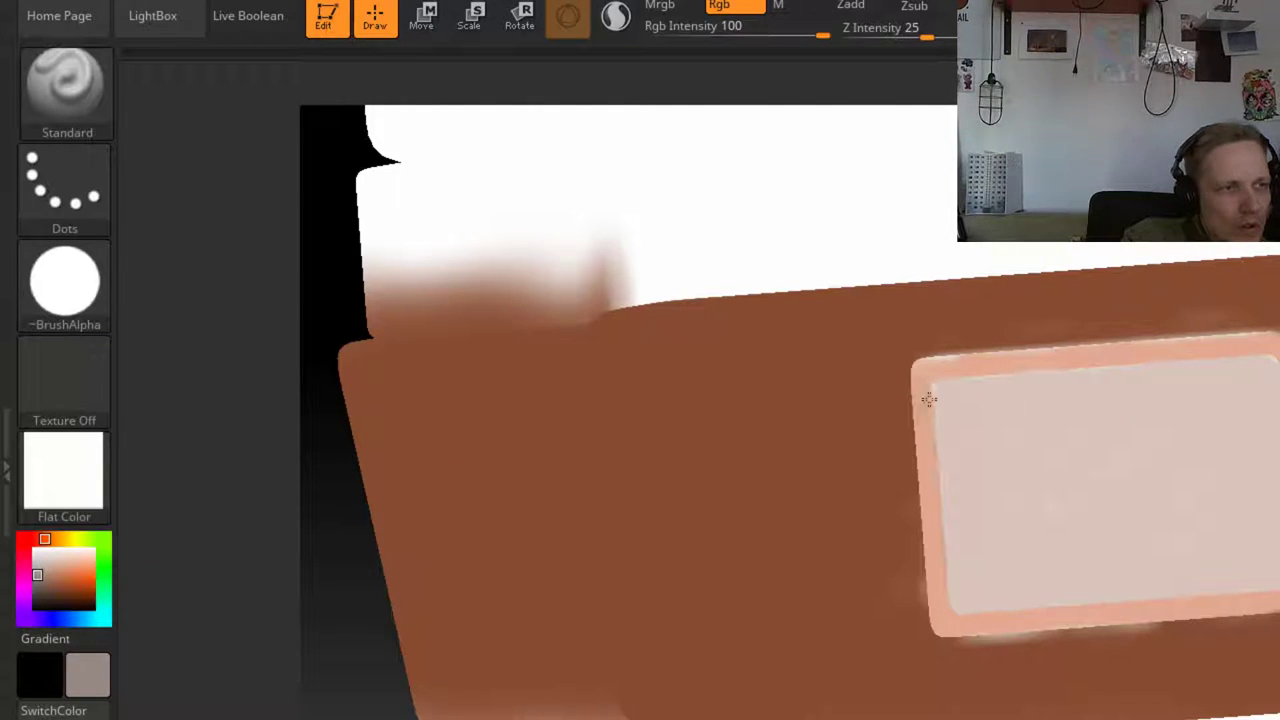
{"action": "mouse_move", "coordinate": [966, 378]}
{"action": "left_mouse_down", "text": "shift"}
{"action": "mouse_move", "coordinate": [929, 400]}
{"action": "mouse_move", "coordinate": [950, 381]}
{"action": "left_mouse_up", "text": "shift"}
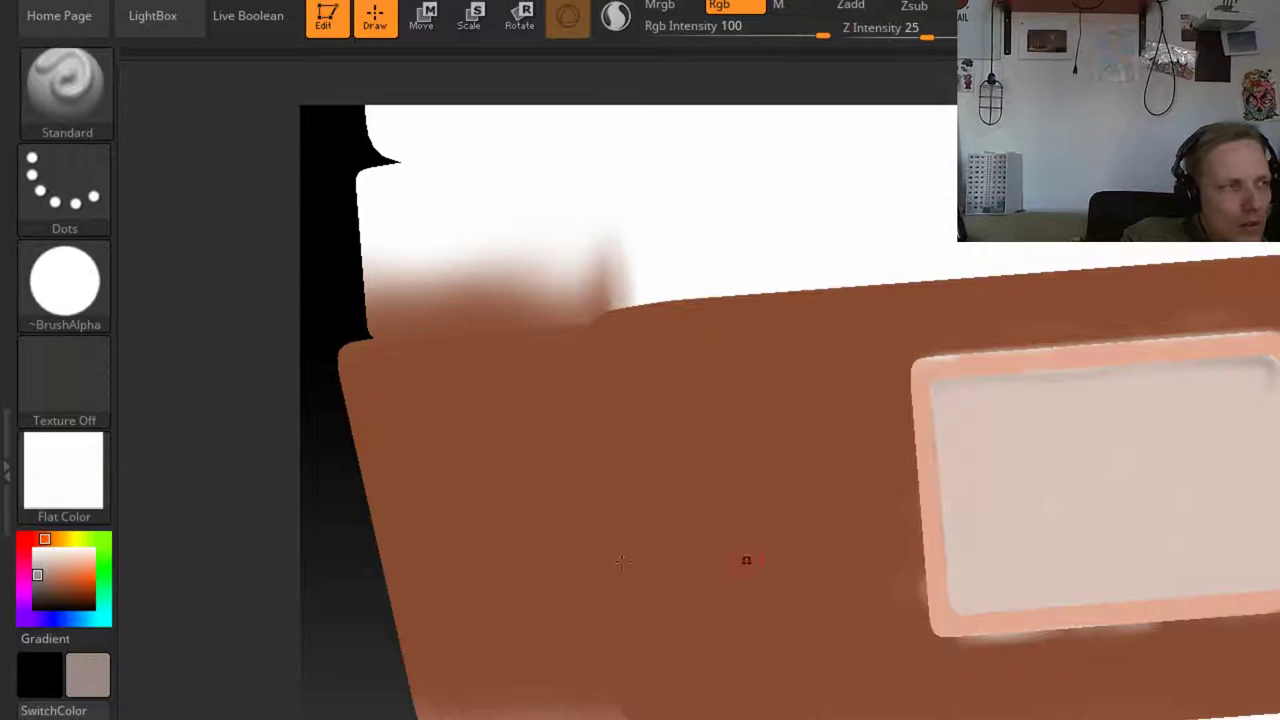
Mask an L-shaped mark on the plate's panel, invert the mask, paint the mark black, and invert the mask back
{"action": "left_click", "coordinate": [34, 607]}
{"action": "mouse_move", "coordinate": [1100, 400]}
{"action": "left_mouse_down", "text": "ctrl"}
{"action": "mouse_move", "coordinate": [1110, 508]}
{"action": "mouse_move", "coordinate": [1205, 500]}
{"action": "left_mouse_up", "text": "ctrl"}
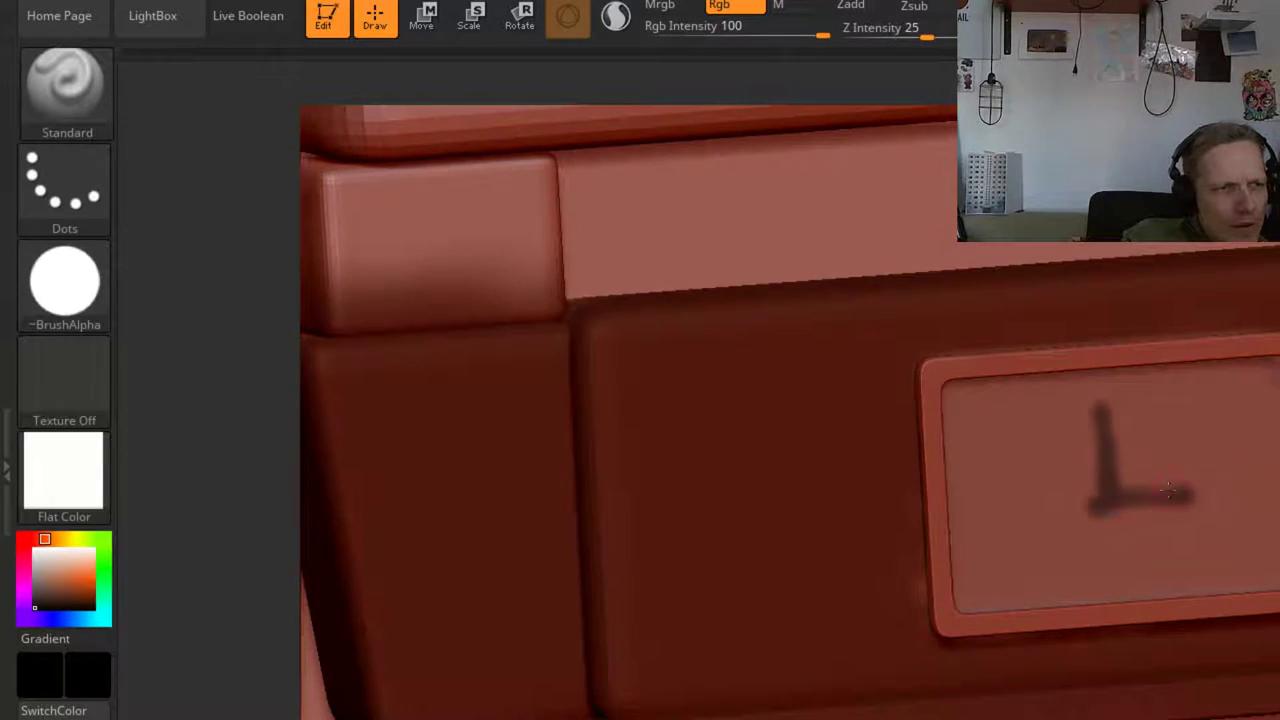
{"action": "key", "text": "ctrl+i"}
{"action": "mouse_move", "coordinate": [1100, 500]}
{"action": "left_mouse_down"}
{"action": "mouse_move", "coordinate": [1180, 496]}
{"action": "mouse_move", "coordinate": [1096, 505]}
{"action": "mouse_move", "coordinate": [1105, 407]}
{"action": "left_mouse_up"}
{"action": "key", "text": "ctrl+i"}
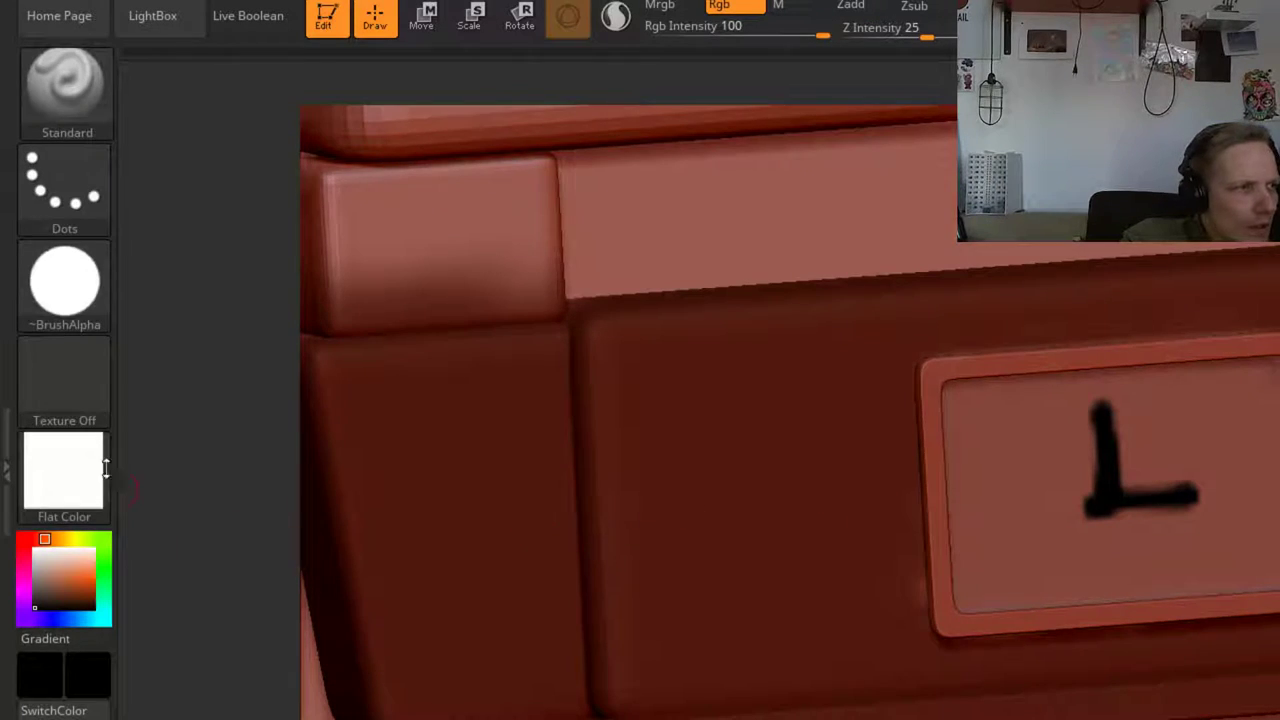
{"action": "left_click_drag", "start_coordinate": [63, 366], "coordinate": [77, 631]}
{"action": "left_click", "coordinate": [57, 278]}
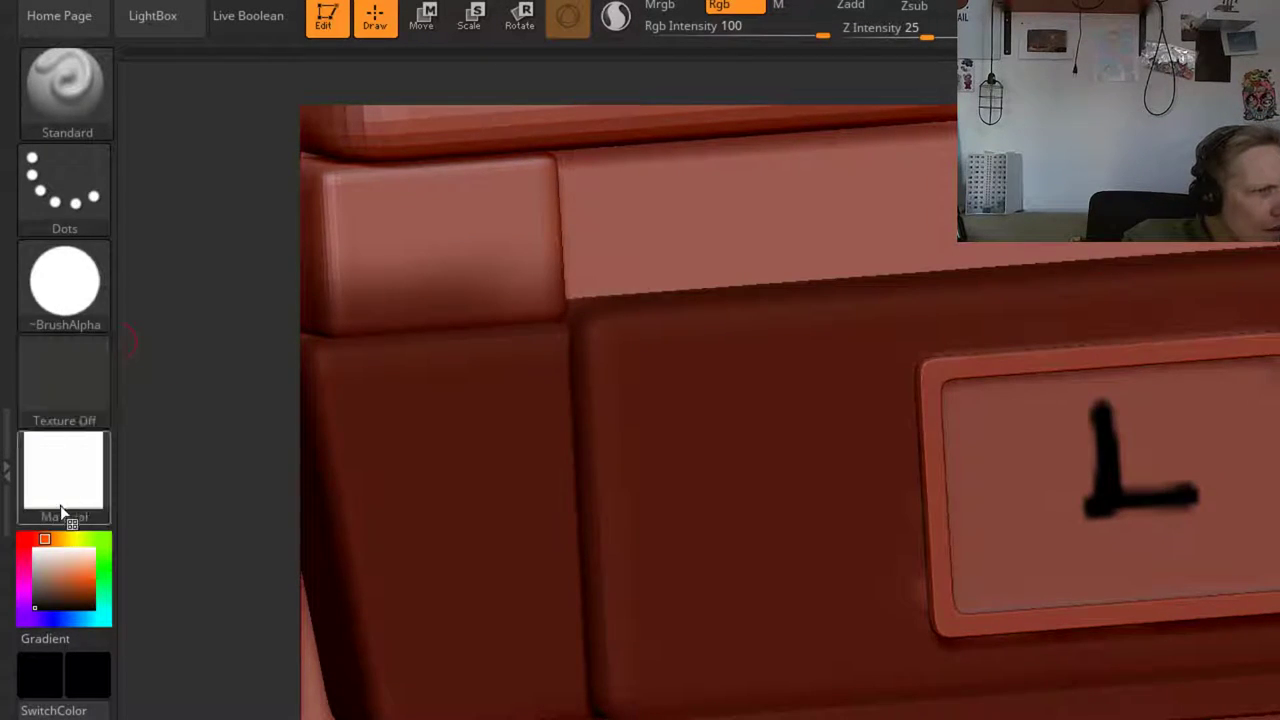
{"action": "left_click", "coordinate": [63, 489]}
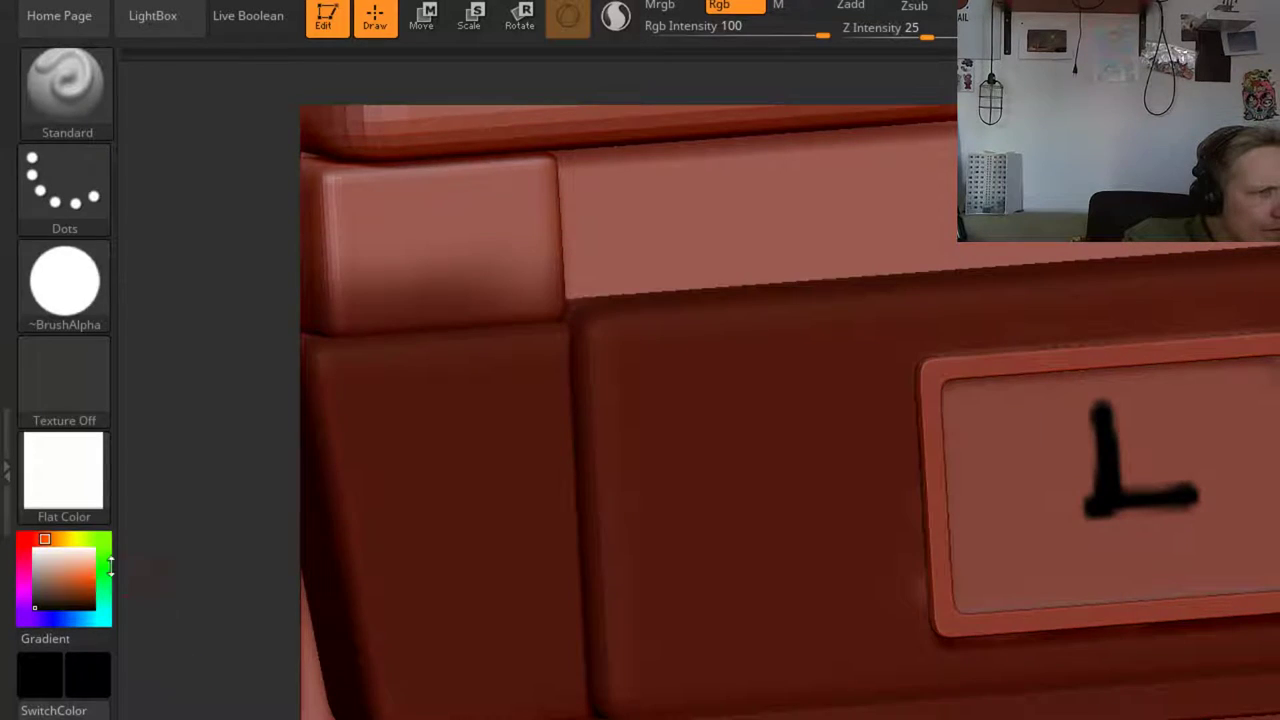
Apply the SketchShaded2 material to check the painted band and plate from further away
{"action": "left_click_drag", "start_coordinate": [200, 420], "coordinate": [232, 420]}
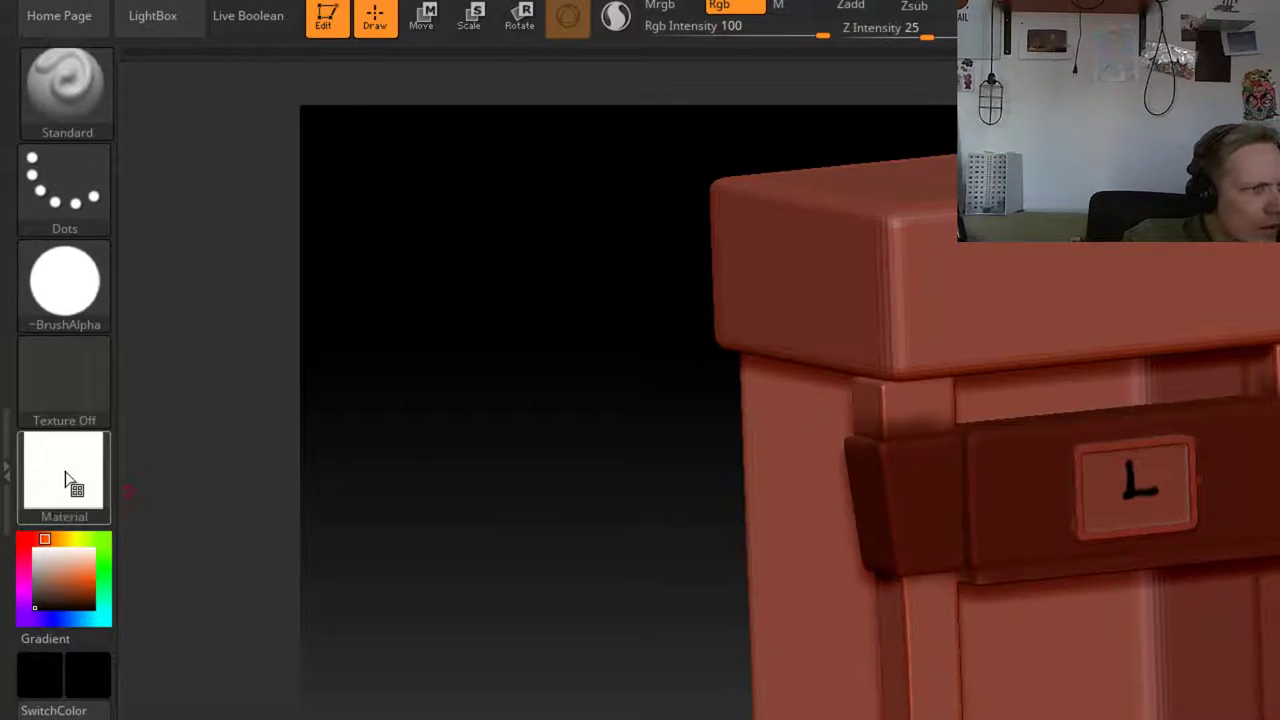
{"action": "left_click", "coordinate": [63, 487]}
{"action": "left_click", "coordinate": [180, 622]}
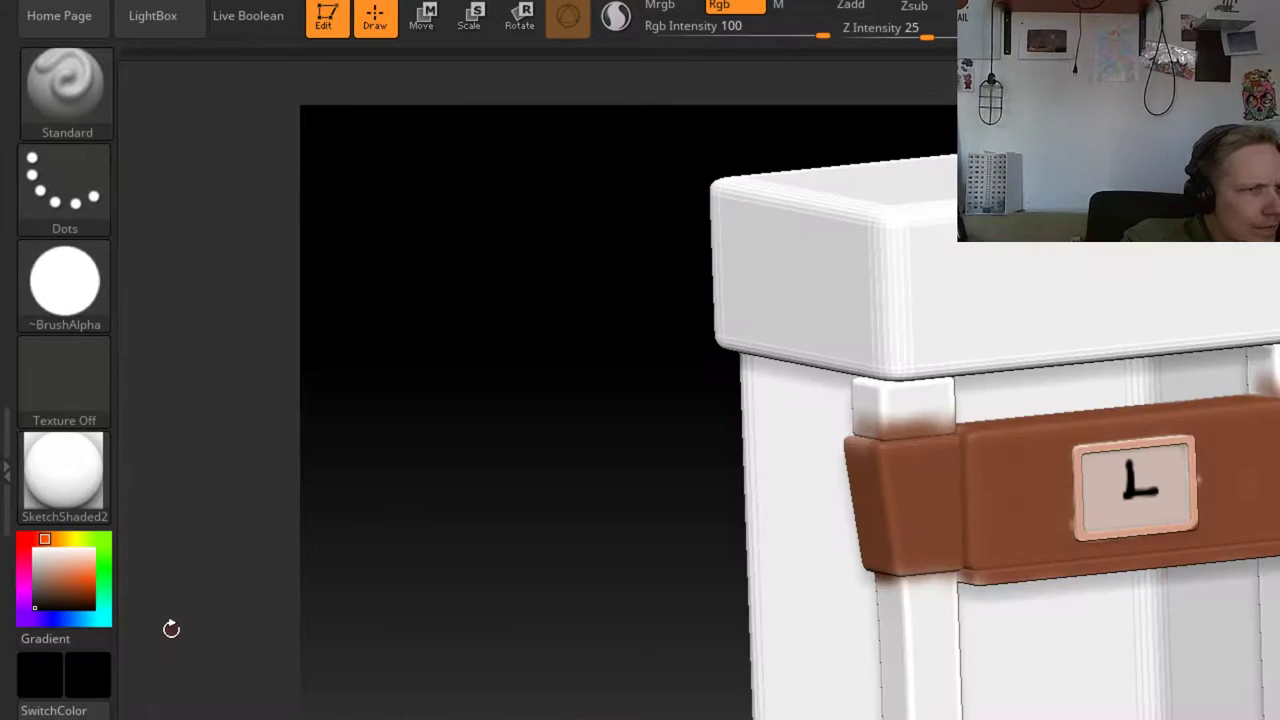
Try the Flat Color material on the model and undo the last changes
{"action": "left_click", "coordinate": [85, 521]}
{"action": "left_click", "coordinate": [81, 492]}
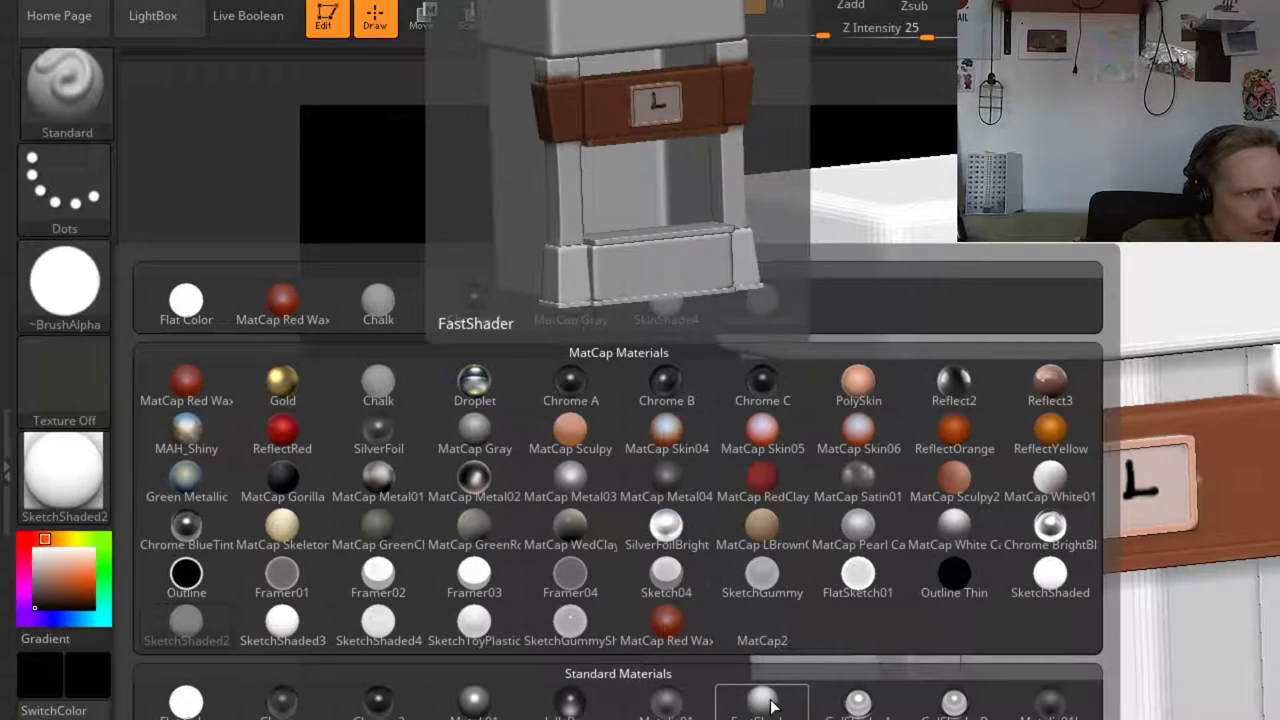
{"action": "left_click", "coordinate": [186, 700]}
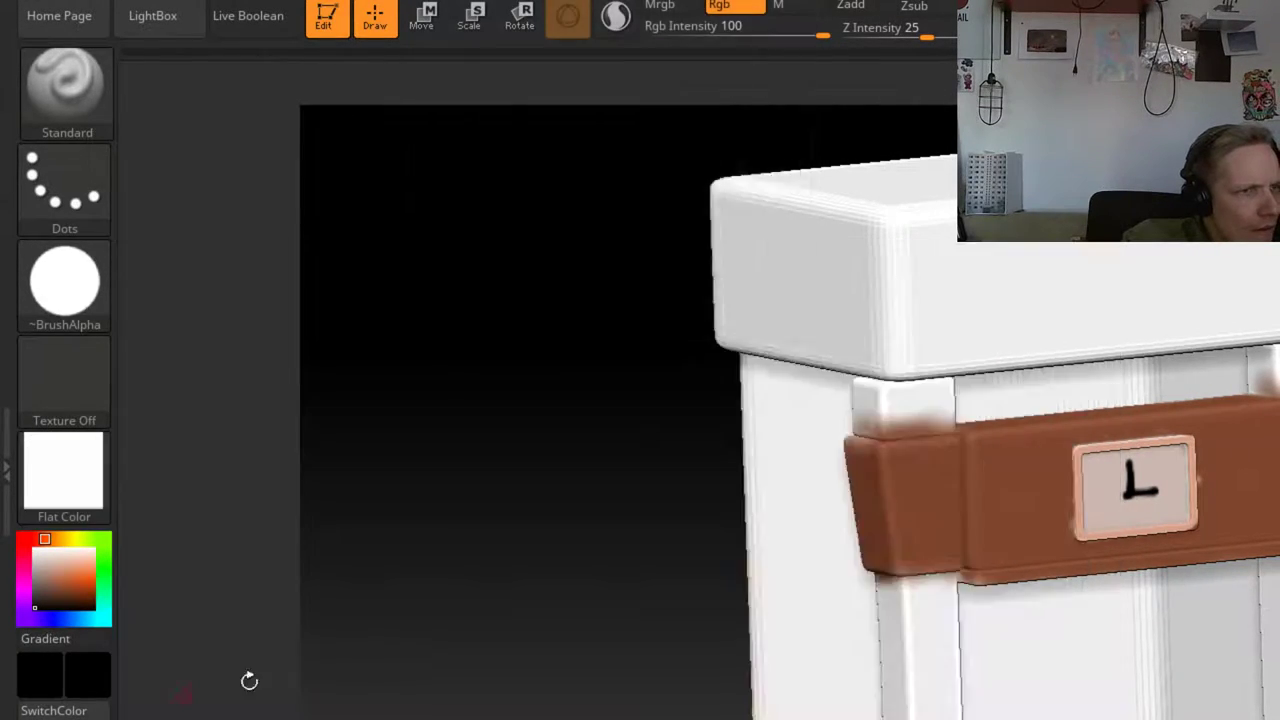
{"action": "key", "text": "ctrl+z"}
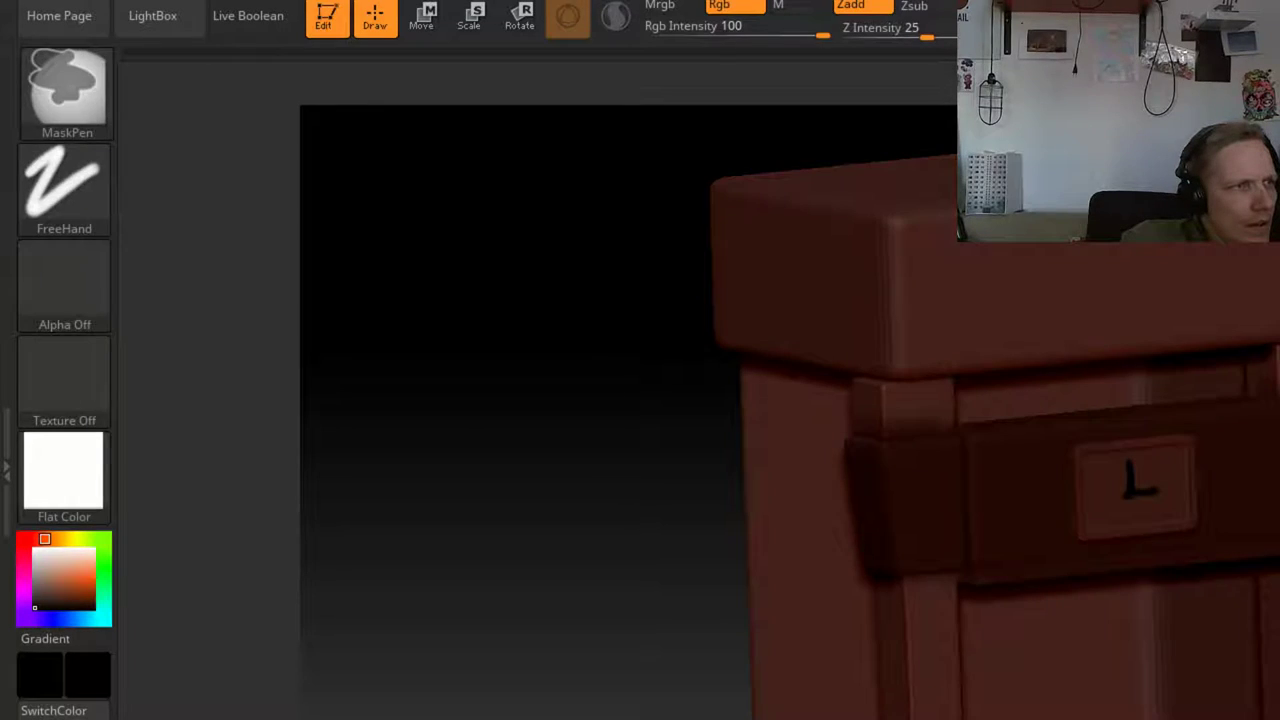
{"action": "key", "text": "ctrl+z"}
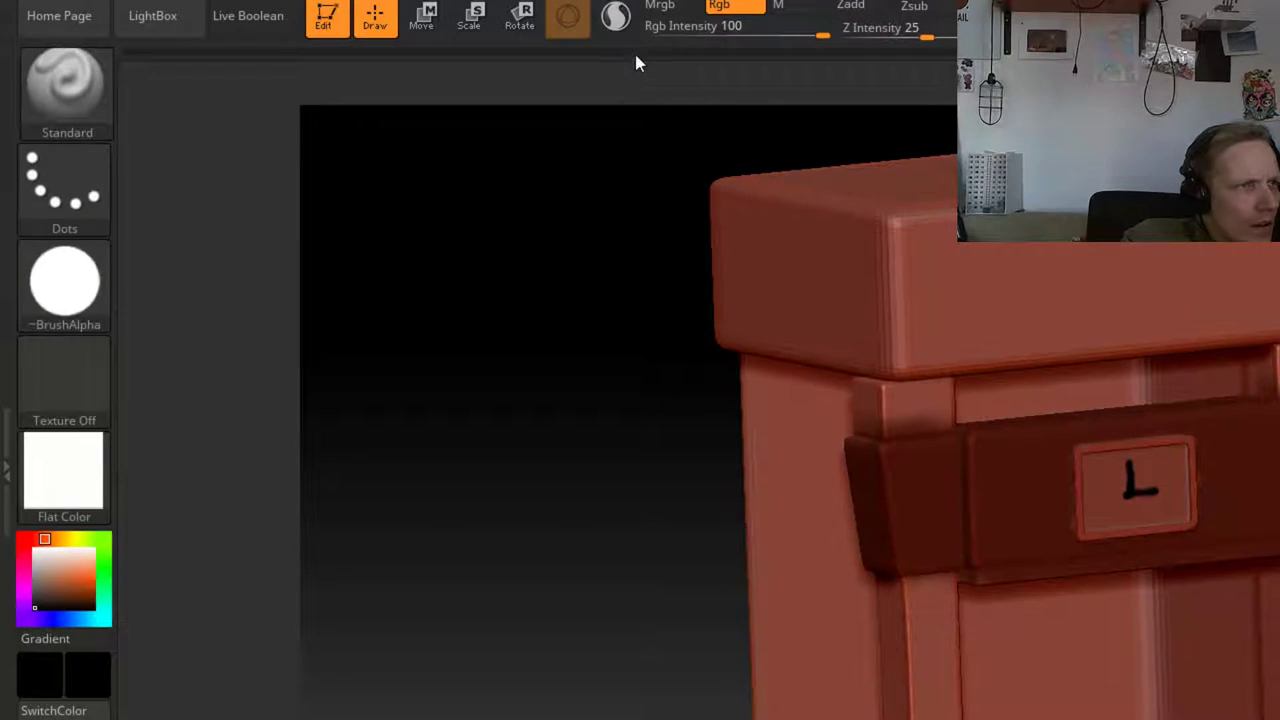
Switch the model back to the SketchShaded2 material
{"action": "left_click_drag", "start_coordinate": [570, 377], "coordinate": [520, 370]}
{"action": "left_click", "coordinate": [63, 495]}
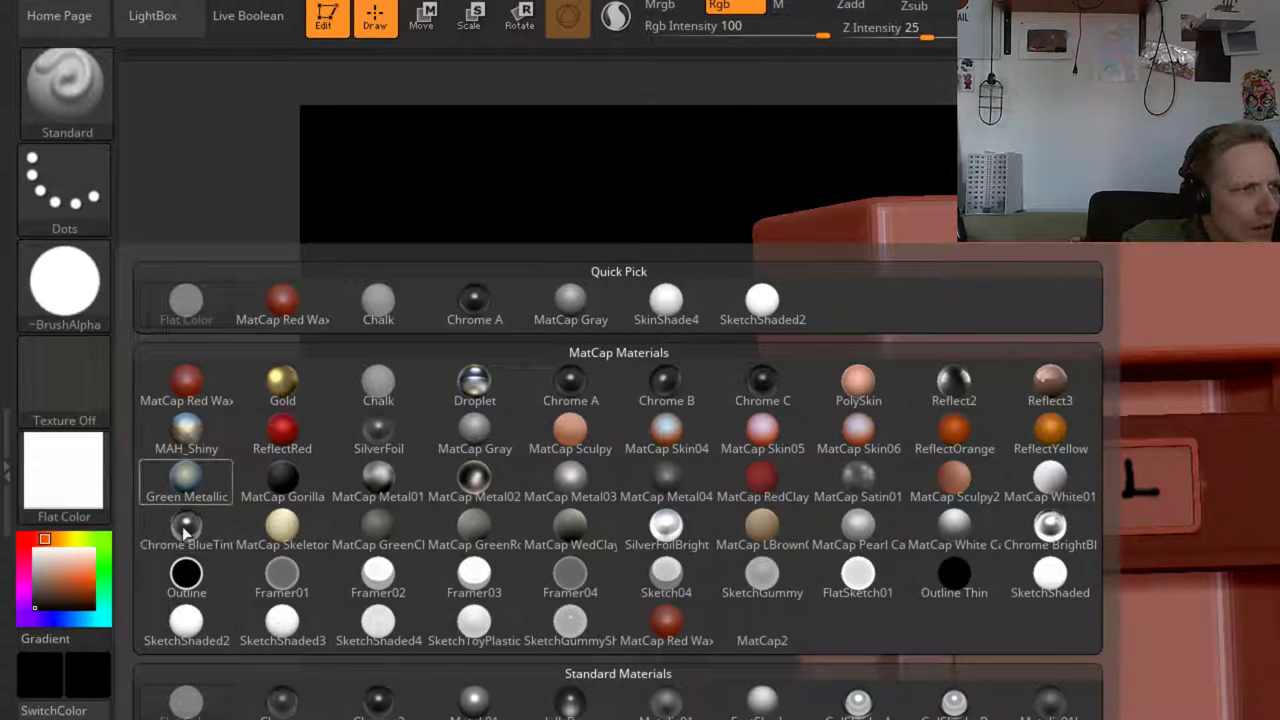
{"action": "left_click", "coordinate": [186, 620]}
Choose a dark brown and paint a long curved wood-grain stroke on the band's front, left of the plate
{"action": "left_click_drag", "start_coordinate": [640, 400], "coordinate": [405, 370], "text": "alt"}
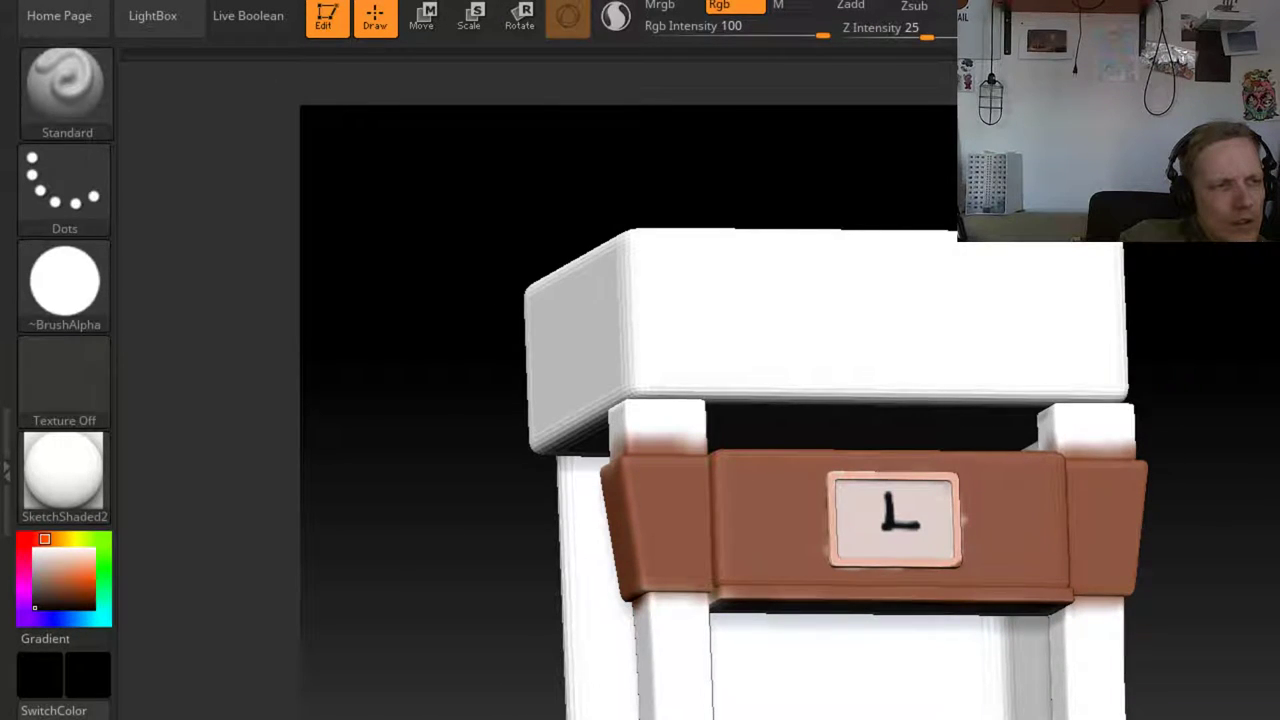
{"action": "left_click_drag", "start_coordinate": [405, 370], "coordinate": [317, 457], "text": "alt"}
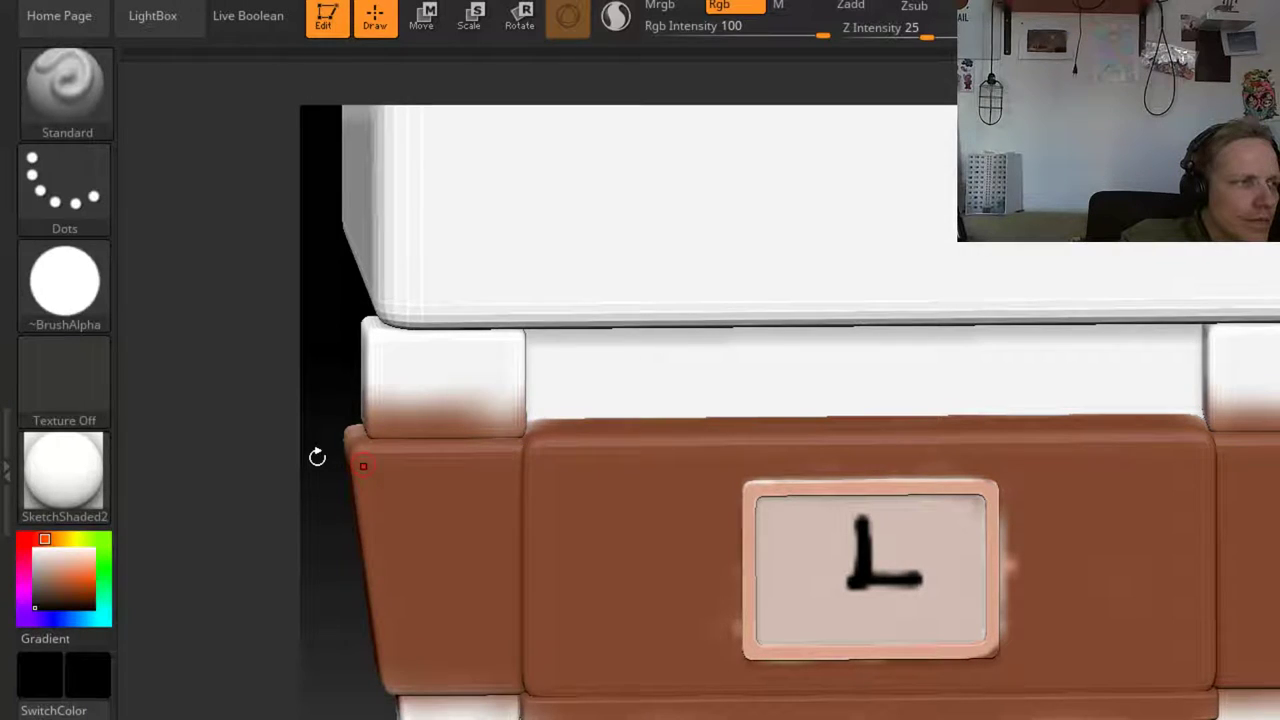
{"action": "key", "text": "c"}
{"action": "left_click_drag", "start_coordinate": [62, 590], "coordinate": [69, 601]}
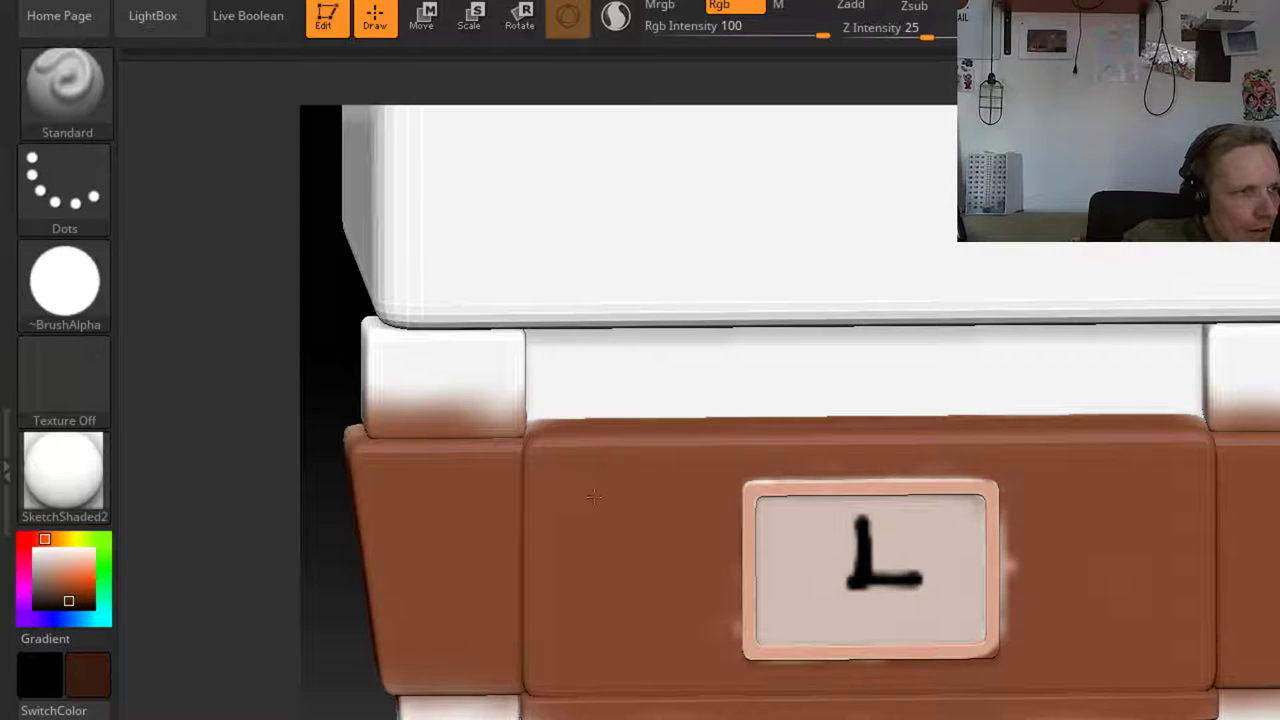
{"action": "left_click_drag", "start_coordinate": [594, 530], "coordinate": [566, 680]}
{"action": "mouse_move", "coordinate": [565, 632]}
{"action": "left_mouse_down"}
{"action": "mouse_move", "coordinate": [603, 492]}
{"action": "mouse_move", "coordinate": [561, 680]}
{"action": "left_mouse_up"}
Pick a slightly lighter brown and add more wavy vertical grain strokes between the band's left edge and the plate
{"action": "left_click_drag", "start_coordinate": [88, 674], "coordinate": [576, 505]}
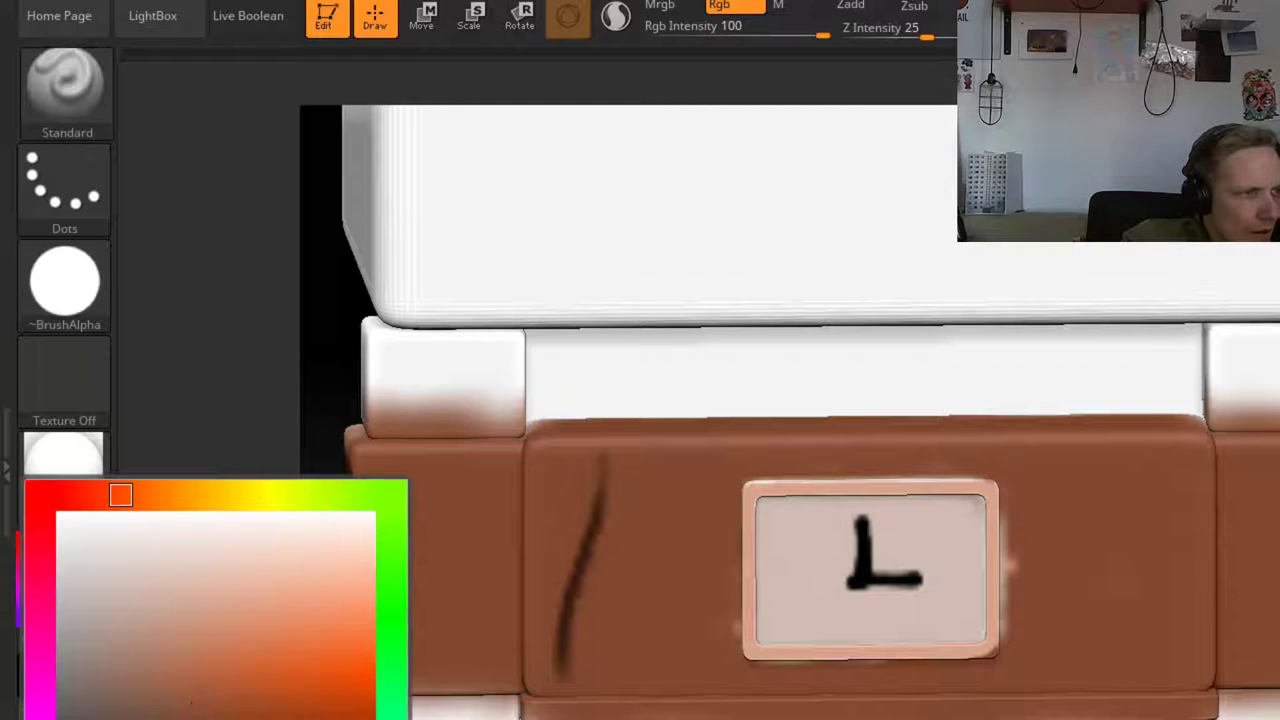
{"action": "left_click_drag", "start_coordinate": [598, 518], "coordinate": [562, 666]}
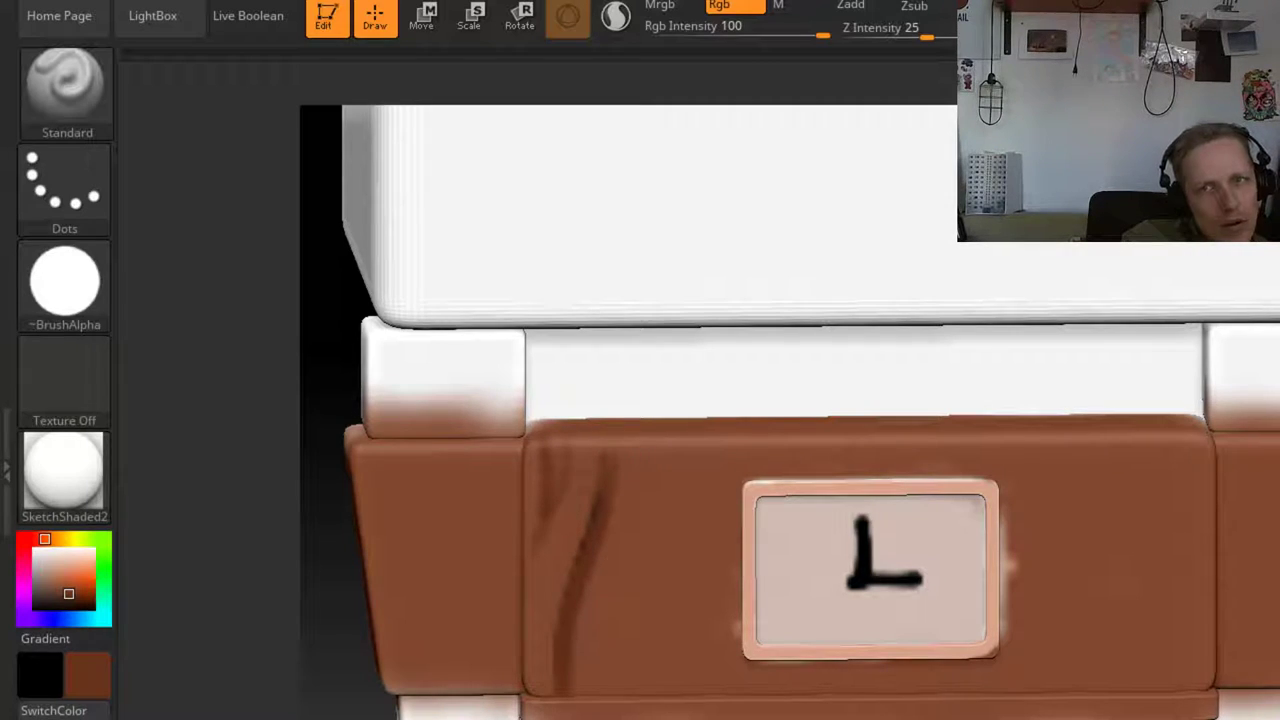
{"action": "left_click_drag", "start_coordinate": [636, 452], "coordinate": [606, 700]}
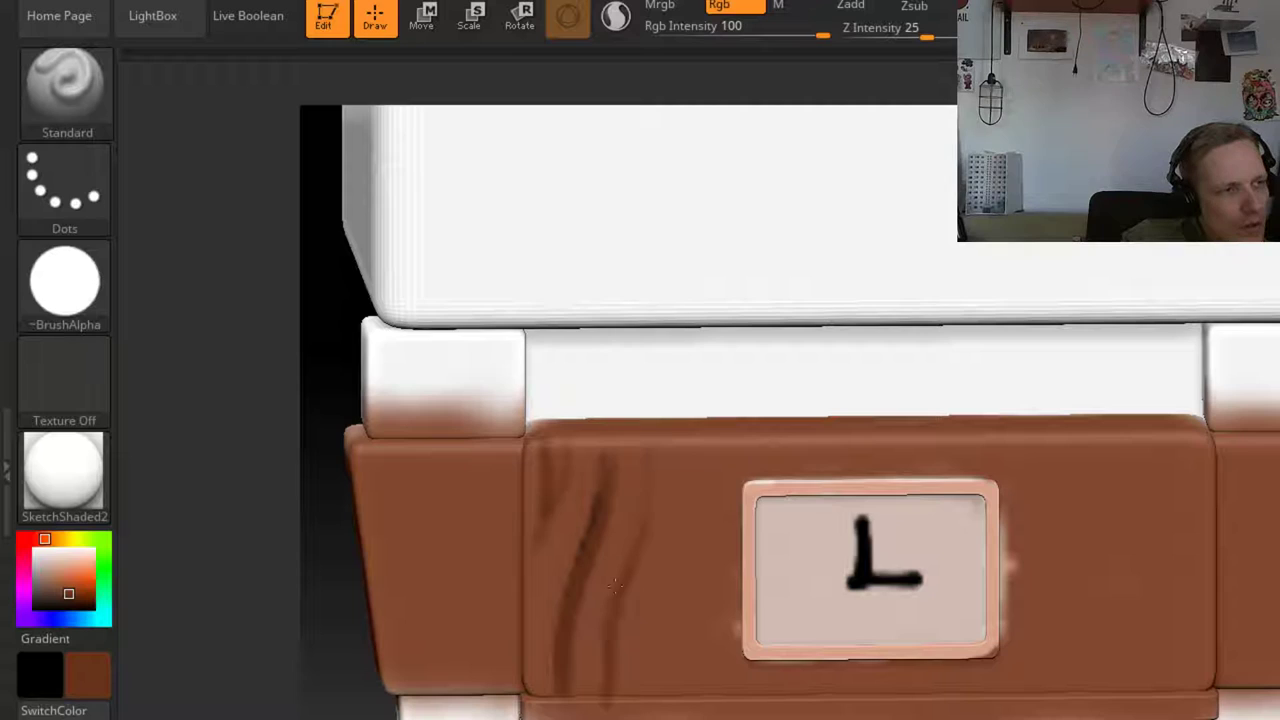
{"action": "left_click_drag", "start_coordinate": [631, 549], "coordinate": [631, 692]}
Soften the grain strokes left of the plate with the Smooth brush and undo the last stroke
{"action": "mouse_move", "coordinate": [640, 550]}
{"action": "left_mouse_down", "text": "shift"}
{"action": "mouse_move", "coordinate": [611, 632]}
{"action": "mouse_move", "coordinate": [602, 525]}
{"action": "mouse_move", "coordinate": [566, 596]}
{"action": "left_mouse_up", "text": "shift"}
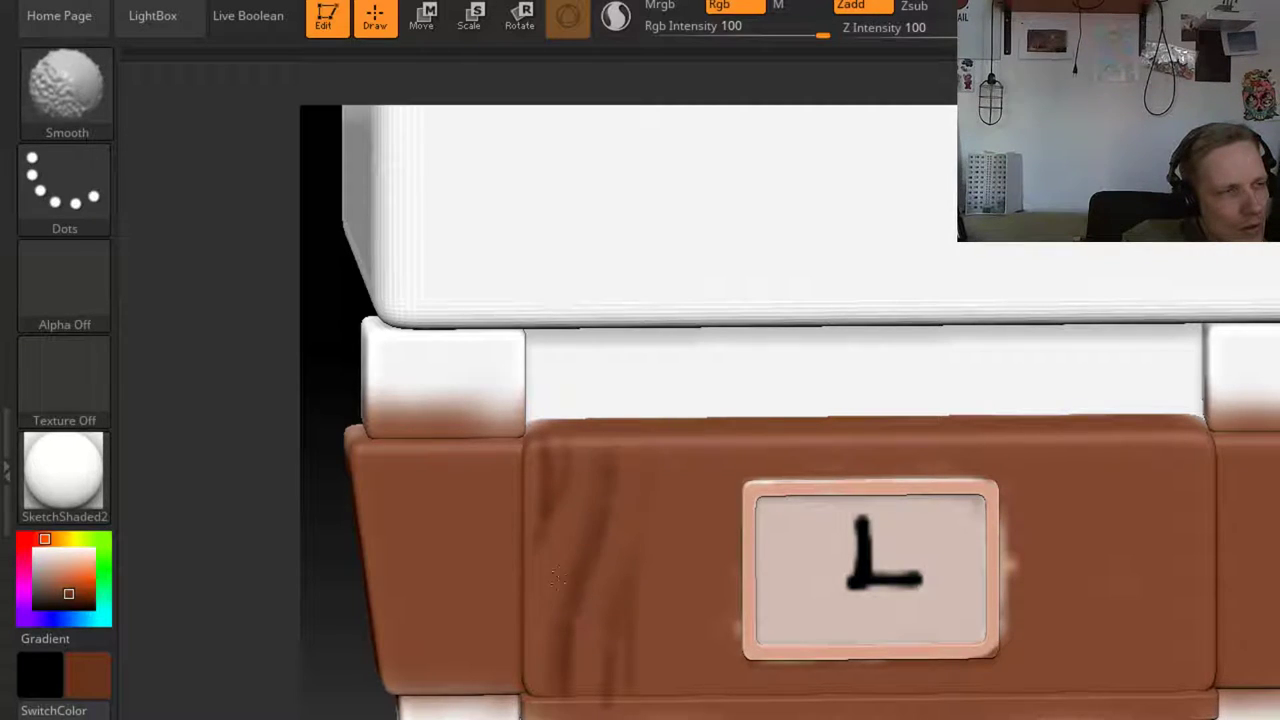
{"action": "left_click_drag", "start_coordinate": [649, 451], "coordinate": [612, 621]}
{"action": "key", "text": "ctrl+z"}
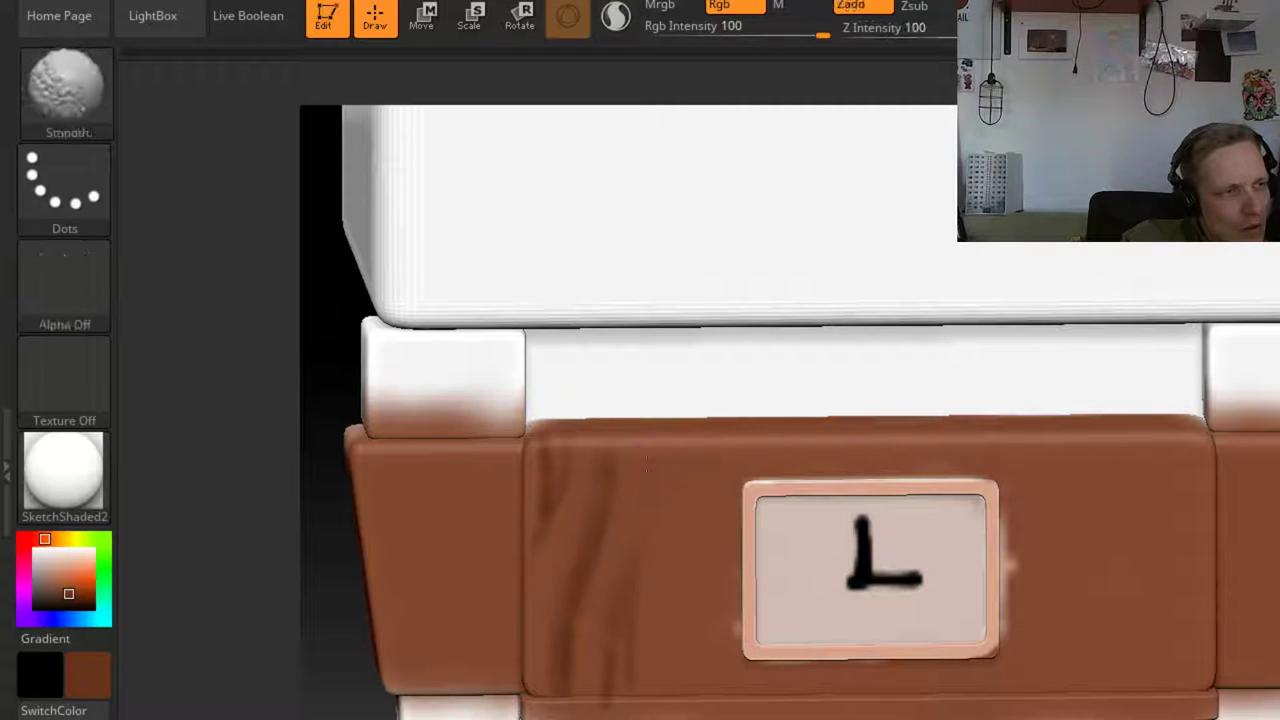
{"action": "key", "text": "shift"}
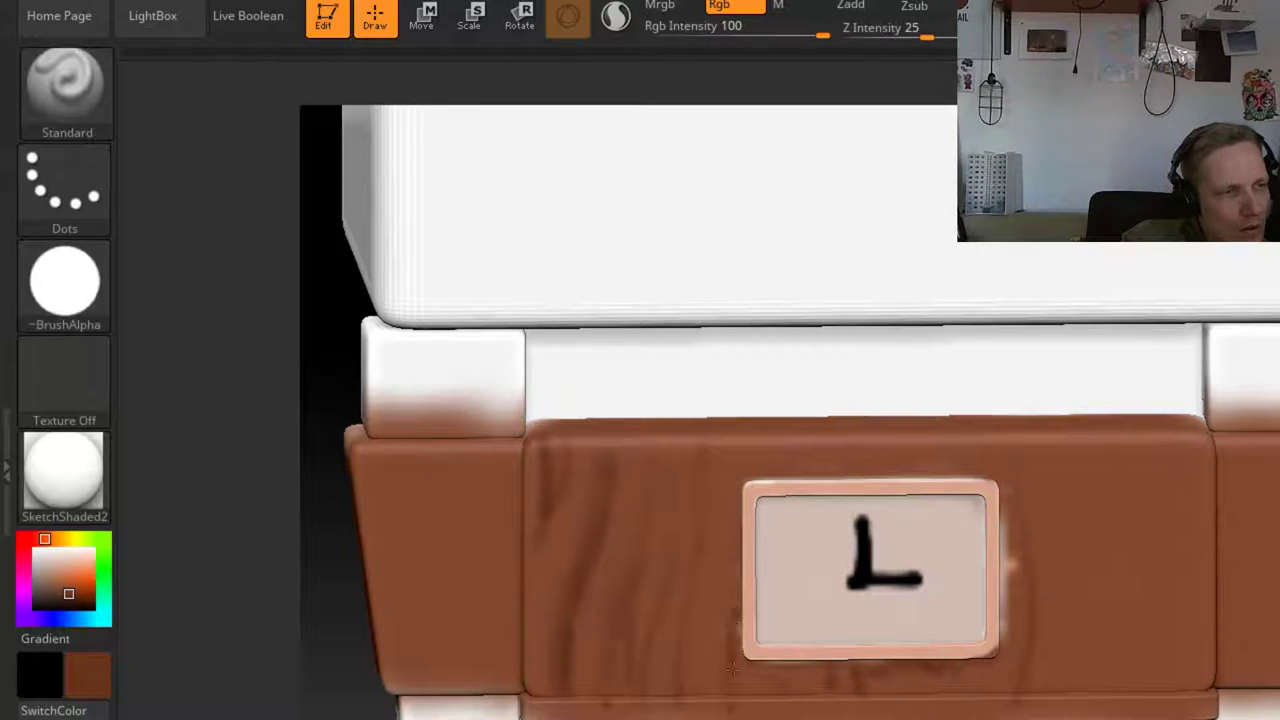
Paint matching wavy brown grain strokes on the band's front to the right of the plate
{"action": "key", "text": "f"}
{"action": "left_click_drag", "start_coordinate": [1206, 541], "coordinate": [1279, 471]}
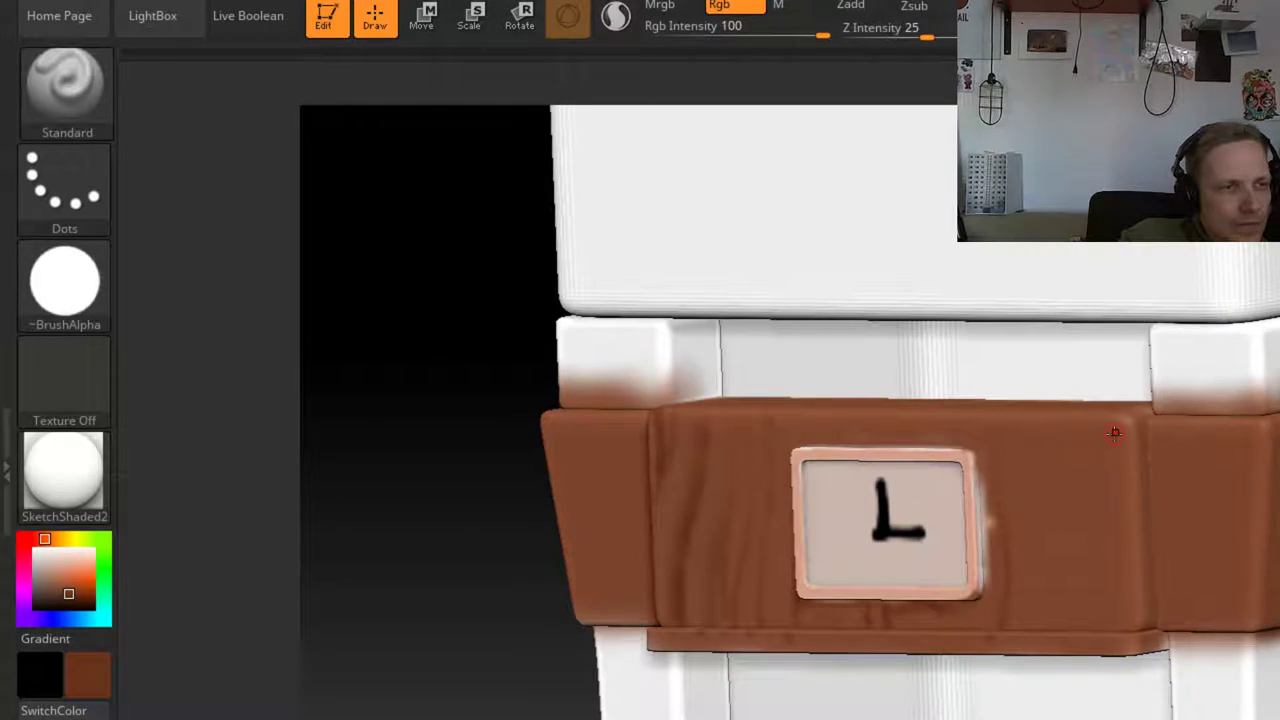
{"action": "left_click_drag", "start_coordinate": [1114, 432], "coordinate": [1087, 634]}
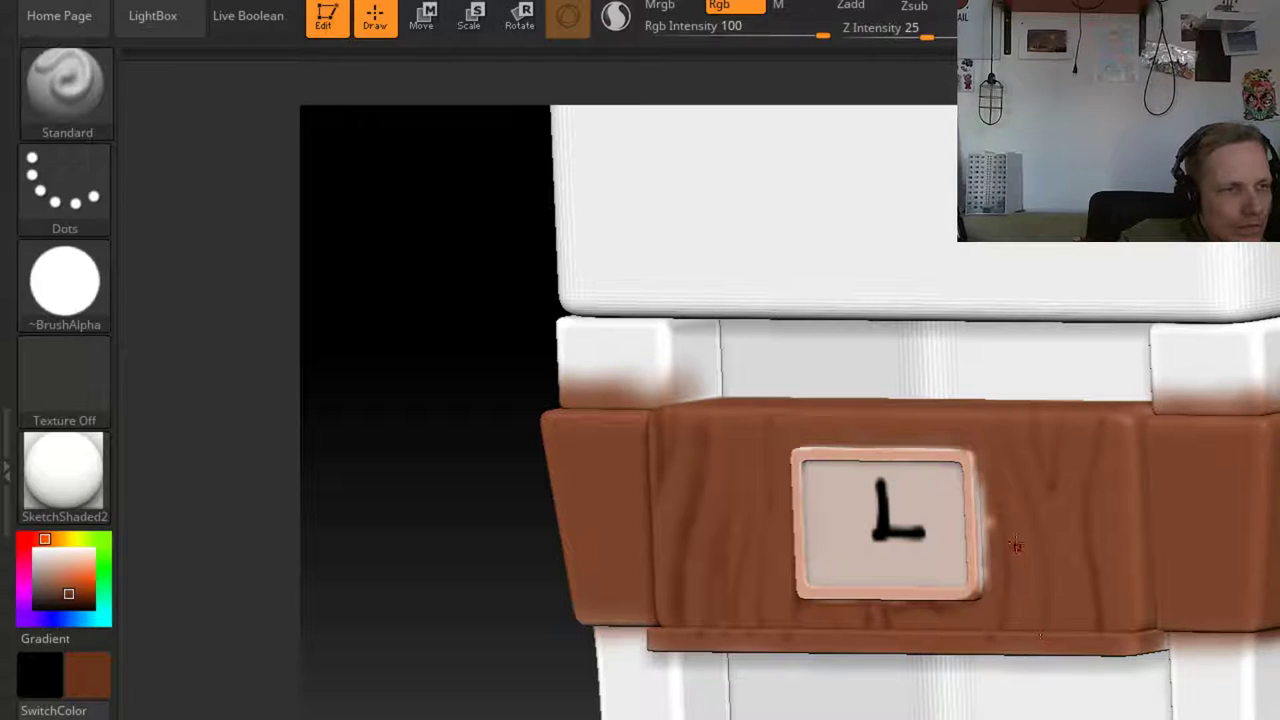
{"action": "mouse_move", "coordinate": [976, 488]}
{"action": "left_mouse_down"}
{"action": "mouse_move", "coordinate": [982, 576]}
{"action": "mouse_move", "coordinate": [970, 460]}
{"action": "mouse_move", "coordinate": [985, 582]}
{"action": "mouse_move", "coordinate": [992, 540]}
{"action": "mouse_move", "coordinate": [1001, 550]}
{"action": "mouse_move", "coordinate": [998, 624]}
{"action": "left_mouse_up"}
Choose a bright orange-brown and paint lighter grain streaks between the dark strokes left of the plate
{"action": "mouse_move", "coordinate": [1078, 559]}
{"action": "right_mouse_down", "text": "alt"}
{"action": "mouse_move", "coordinate": [1092, 545]}
{"action": "mouse_move", "coordinate": [1092, 470]}
{"action": "mouse_move", "coordinate": [1150, 470]}
{"action": "mouse_move", "coordinate": [954, 549]}
{"action": "right_mouse_up", "text": "alt"}
{"action": "mouse_move", "coordinate": [564, 479]}
{"action": "left_mouse_down", "text": "alt"}
{"action": "mouse_move", "coordinate": [577, 541]}
{"action": "mouse_move", "coordinate": [359, 485]}
{"action": "left_mouse_up", "text": "alt"}
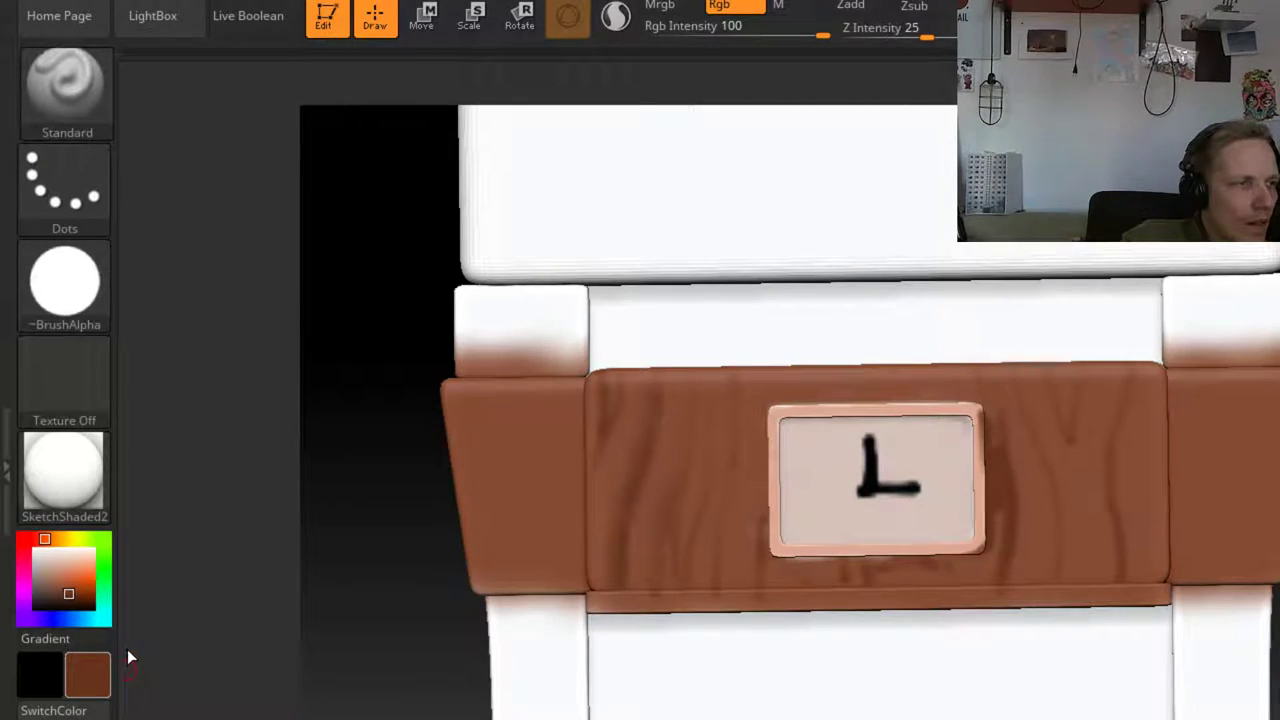
{"action": "left_click", "coordinate": [61, 586]}
{"action": "left_click", "coordinate": [81, 681]}
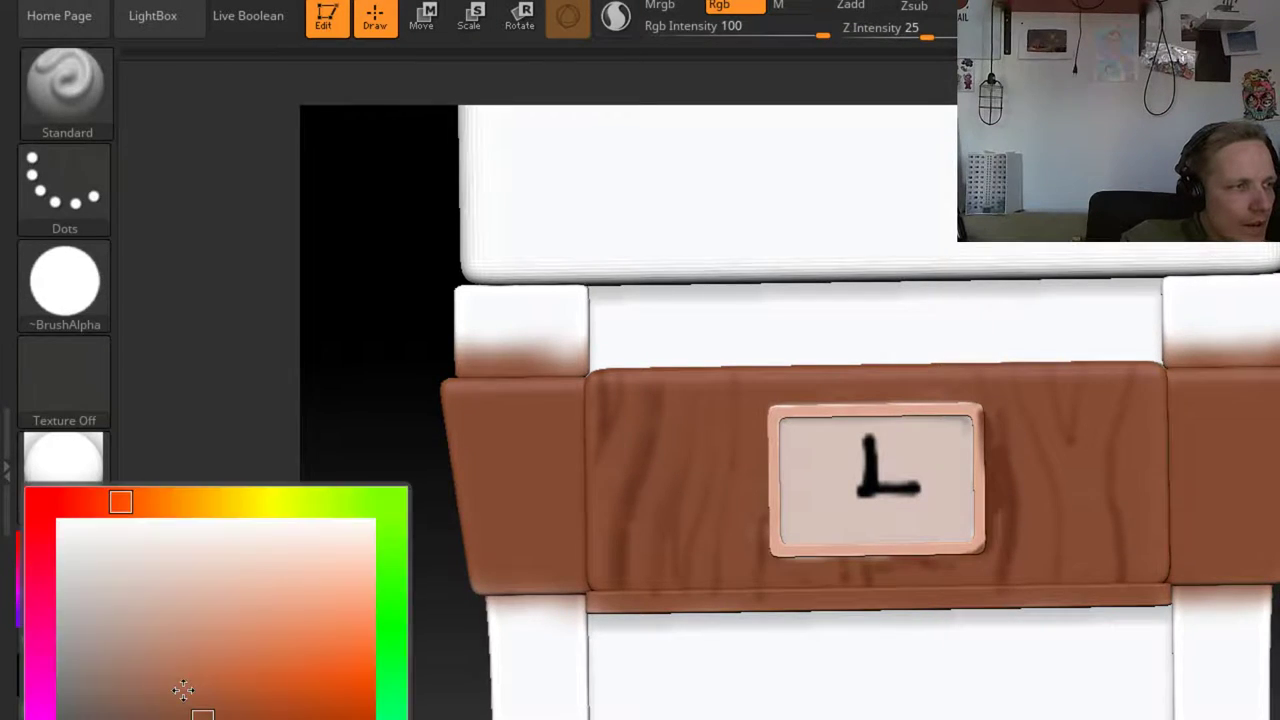
{"action": "left_click_drag", "start_coordinate": [204, 700], "coordinate": [236, 678]}
{"action": "left_click_drag", "start_coordinate": [680, 390], "coordinate": [641, 543]}
{"action": "key", "text": "shift"}
{"action": "key", "text": "shift"}
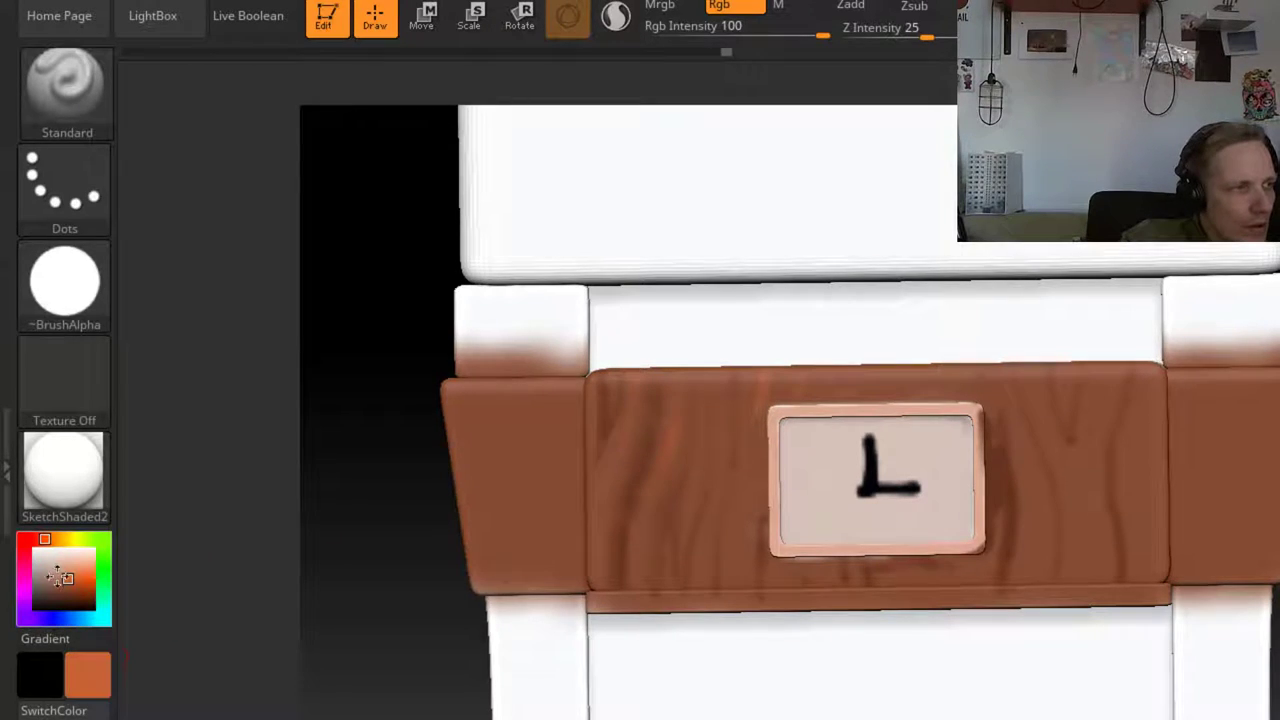
Choose a pale peach and paint a highlight on the upper left corner of the band's middle section
{"action": "left_click_drag", "start_coordinate": [56, 573], "coordinate": [73, 561]}
{"action": "right_click_drag", "start_coordinate": [565, 265], "coordinate": [670, 340]}
{"action": "left_click_drag", "start_coordinate": [586, 354], "coordinate": [586, 384]}
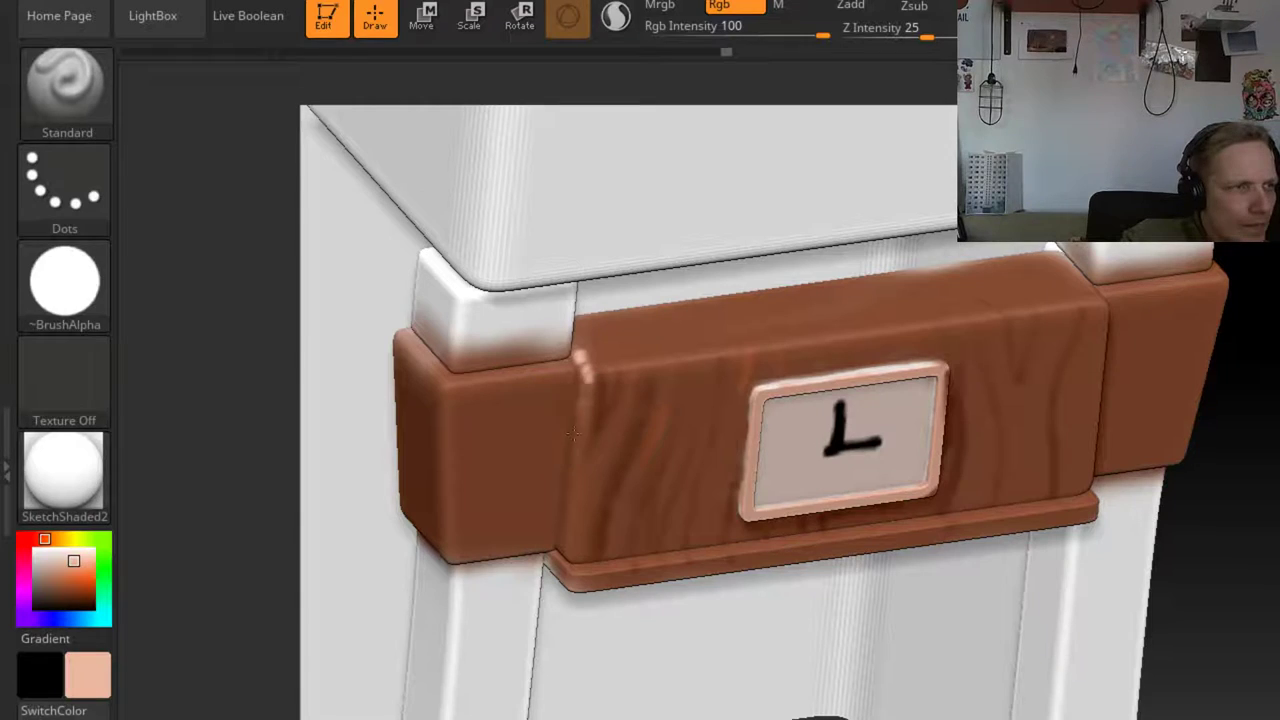
Sample a muted light brown from the band and paint worn highlights along its upper front edge and top face
{"action": "key", "text": "c"}
{"action": "key", "text": "c"}
{"action": "mouse_move", "coordinate": [572, 370]}
{"action": "left_mouse_down"}
{"action": "mouse_move", "coordinate": [590, 374]}
{"action": "mouse_move", "coordinate": [576, 358]}
{"action": "mouse_move", "coordinate": [604, 342]}
{"action": "mouse_move", "coordinate": [640, 356]}
{"action": "mouse_move", "coordinate": [598, 350]}
{"action": "left_mouse_up"}
{"action": "left_click_drag", "start_coordinate": [696, 352], "coordinate": [704, 360]}
{"action": "left_click_drag", "start_coordinate": [1093, 300], "coordinate": [1010, 312]}
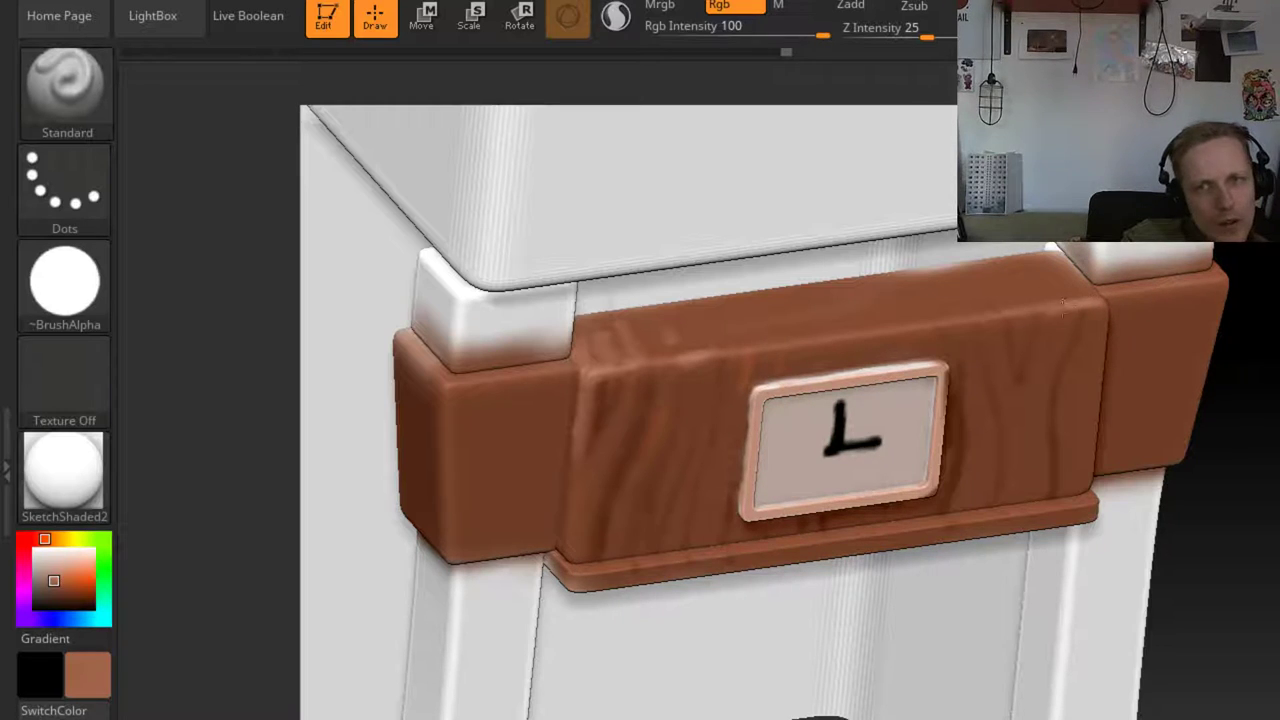
Continue the light brown highlights and short grain strokes across the right half of the band's top face
{"action": "left_click_drag", "start_coordinate": [1243, 364], "coordinate": [1160, 366]}
{"action": "left_click_drag", "start_coordinate": [540, 318], "coordinate": [998, 315]}
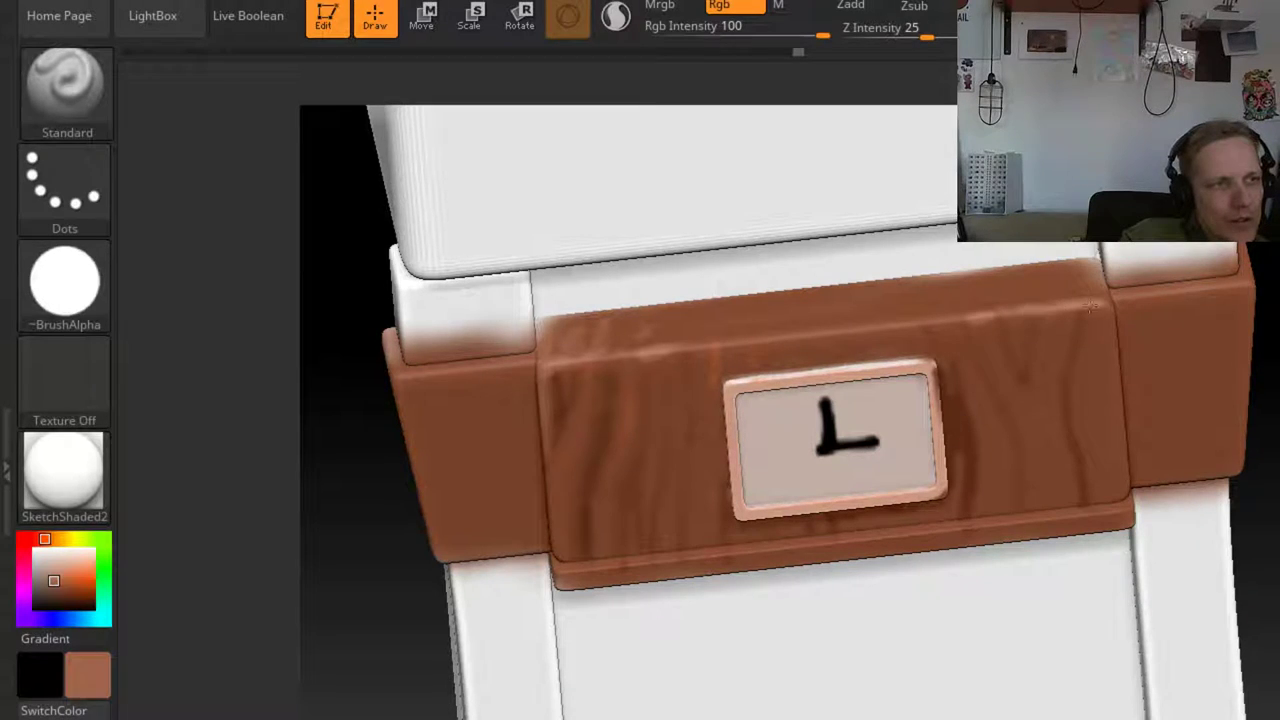
{"action": "left_click_drag", "start_coordinate": [1057, 291], "coordinate": [1032, 298]}
{"action": "left_click_drag", "start_coordinate": [937, 318], "coordinate": [940, 325]}
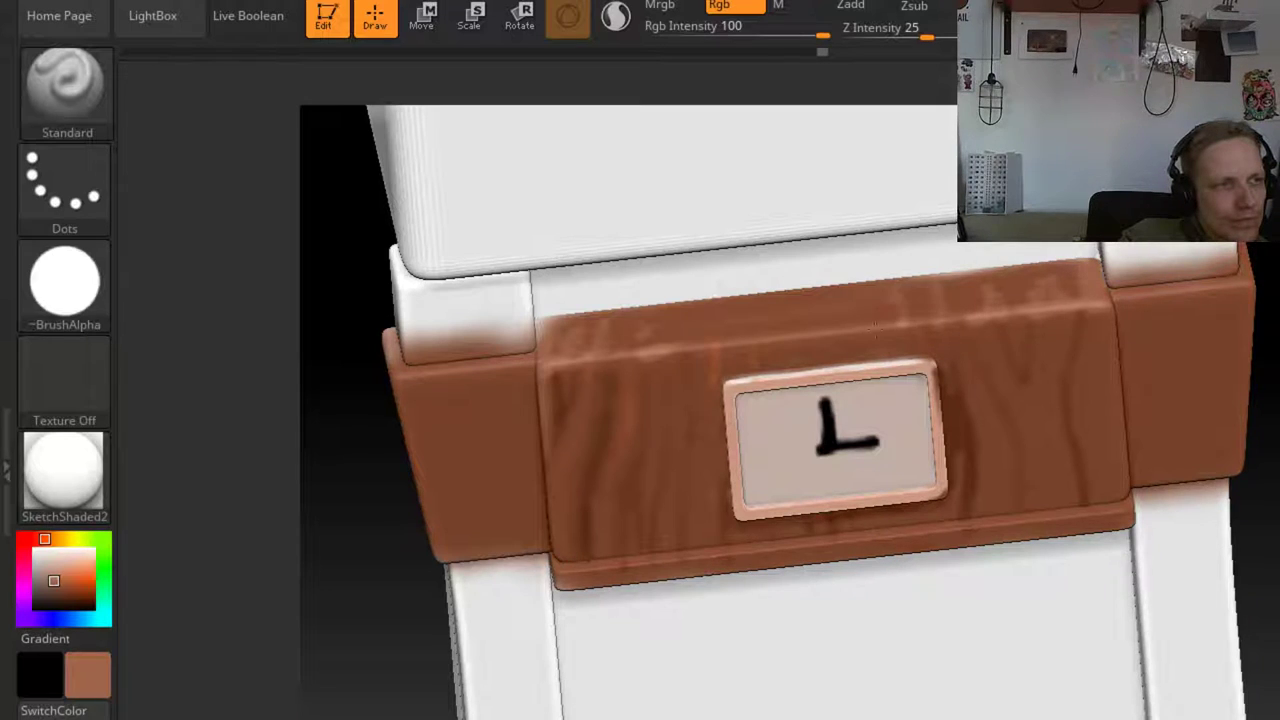
{"action": "left_click_drag", "start_coordinate": [862, 300], "coordinate": [850, 308]}
Sample a dark brown from the band and paint grain strokes beside the plate and over the edge above it
{"action": "mouse_move", "coordinate": [79, 683]}
{"action": "left_mouse_down"}
{"action": "mouse_move", "coordinate": [874, 491]}
{"action": "mouse_move", "coordinate": [951, 406]}
{"action": "left_mouse_up"}
{"action": "left_click_drag", "start_coordinate": [717, 398], "coordinate": [724, 548]}
{"action": "left_click_drag", "start_coordinate": [716, 400], "coordinate": [722, 340]}
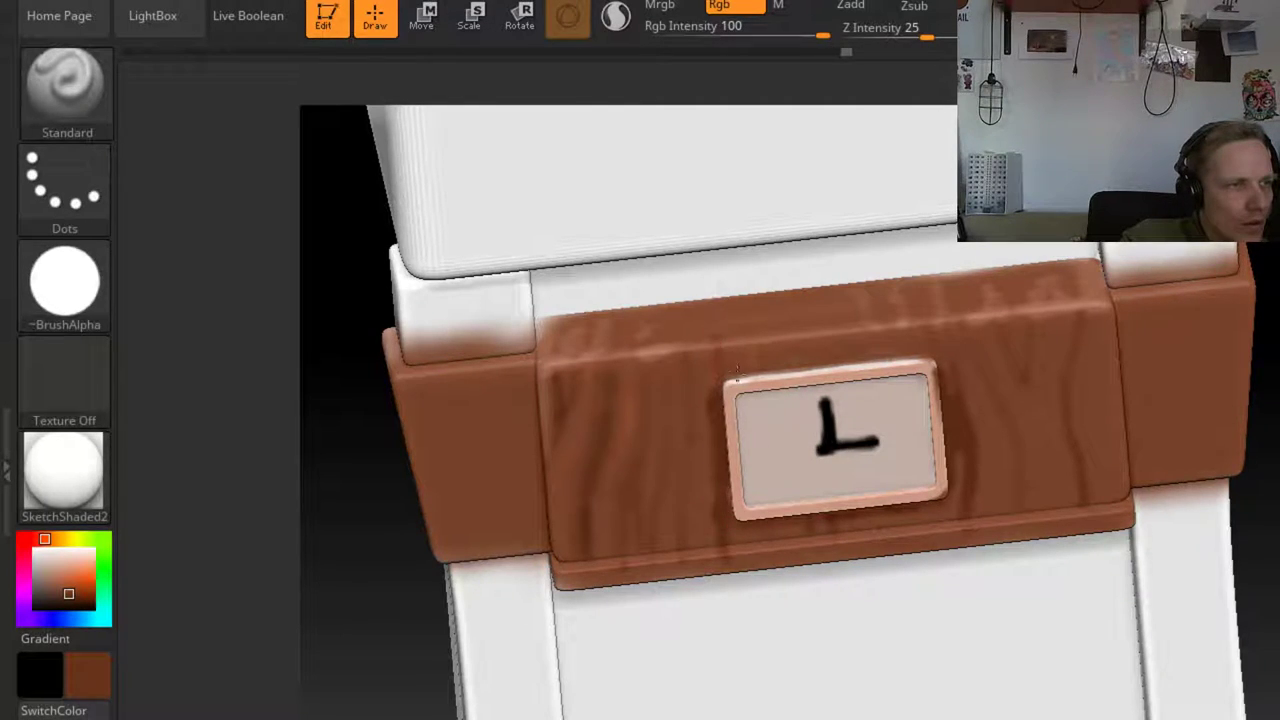
{"action": "left_click", "coordinate": [812, 336]}
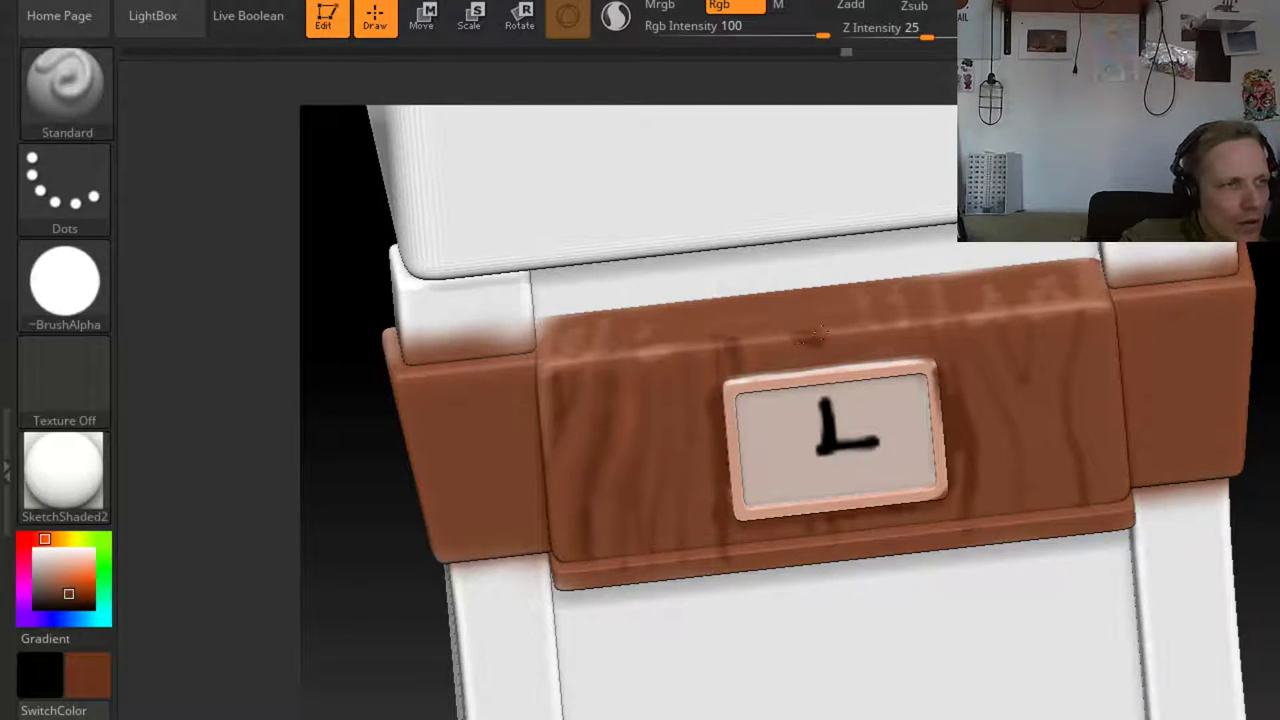
{"action": "mouse_move", "coordinate": [1262, 363]}
{"action": "left_mouse_down"}
{"action": "mouse_move", "coordinate": [1274, 362]}
{"action": "mouse_move", "coordinate": [1250, 358]}
{"action": "left_mouse_up"}
{"action": "left_click_drag", "start_coordinate": [874, 340], "coordinate": [846, 316]}
Sample a medium brown from the band and paint over the grain at the left of its front face
{"action": "left_click_drag", "start_coordinate": [1276, 403], "coordinate": [127, 660]}
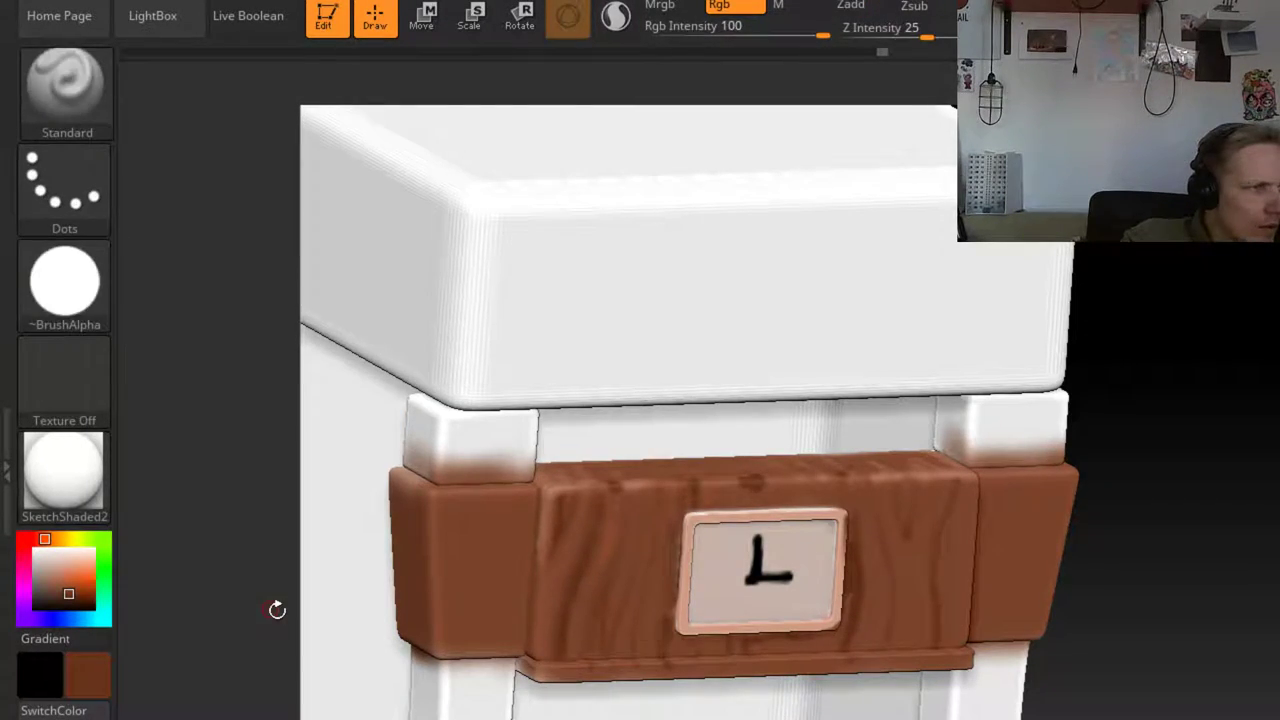
{"action": "key", "text": "c"}
{"action": "left_click_drag", "start_coordinate": [557, 577], "coordinate": [585, 552]}
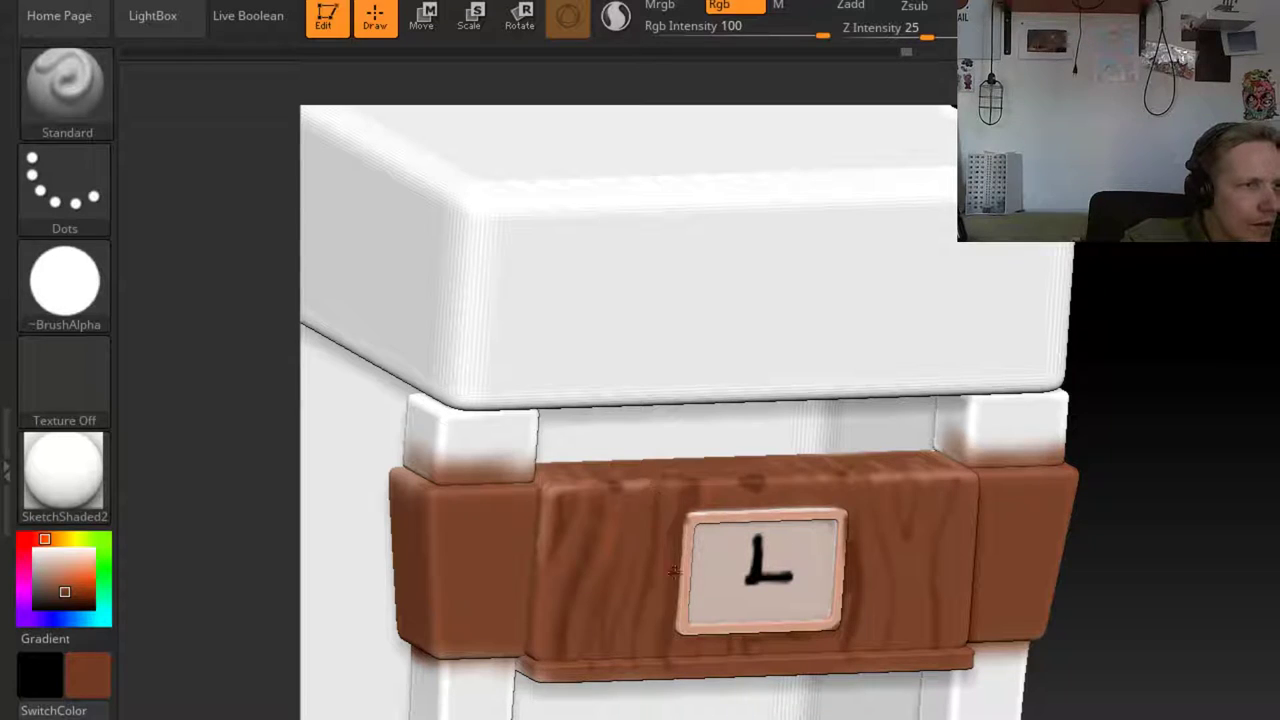
Paint light brown grain strokes across the band's top face and add darker sampled brown strokes at its left end
{"action": "left_click_drag", "start_coordinate": [1198, 449], "coordinate": [1143, 514]}
{"action": "key", "text": "c"}
{"action": "key", "text": "c"}
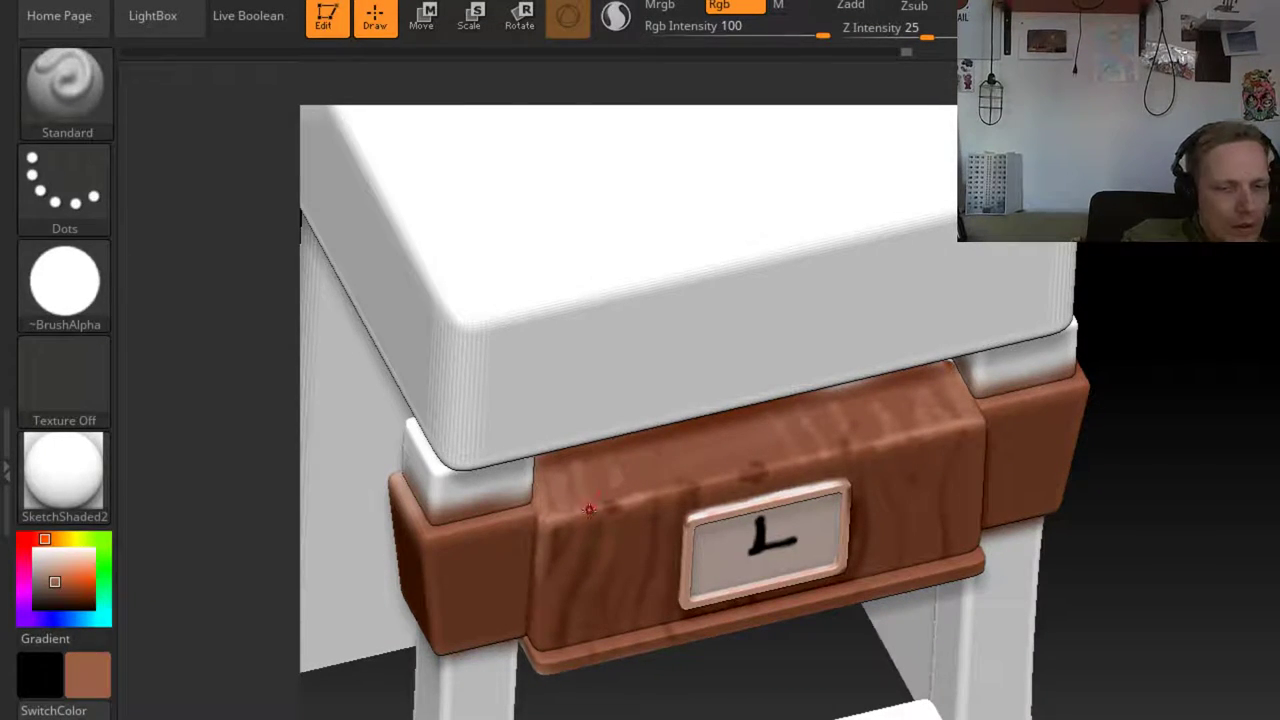
{"action": "left_click_drag", "start_coordinate": [632, 486], "coordinate": [679, 452]}
{"action": "mouse_move", "coordinate": [771, 443]}
{"action": "left_mouse_down"}
{"action": "mouse_move", "coordinate": [682, 484]}
{"action": "mouse_move", "coordinate": [745, 418]}
{"action": "mouse_move", "coordinate": [866, 420]}
{"action": "mouse_move", "coordinate": [950, 372]}
{"action": "left_mouse_up"}
{"action": "left_click_drag", "start_coordinate": [88, 680], "coordinate": [350, 610]}
{"action": "left_click_drag", "start_coordinate": [88, 675], "coordinate": [586, 562]}
Choose a light salmon and highlight the band's upper front edge and corner on both sides of the plate
{"action": "left_click_drag", "start_coordinate": [1183, 449], "coordinate": [1120, 410]}
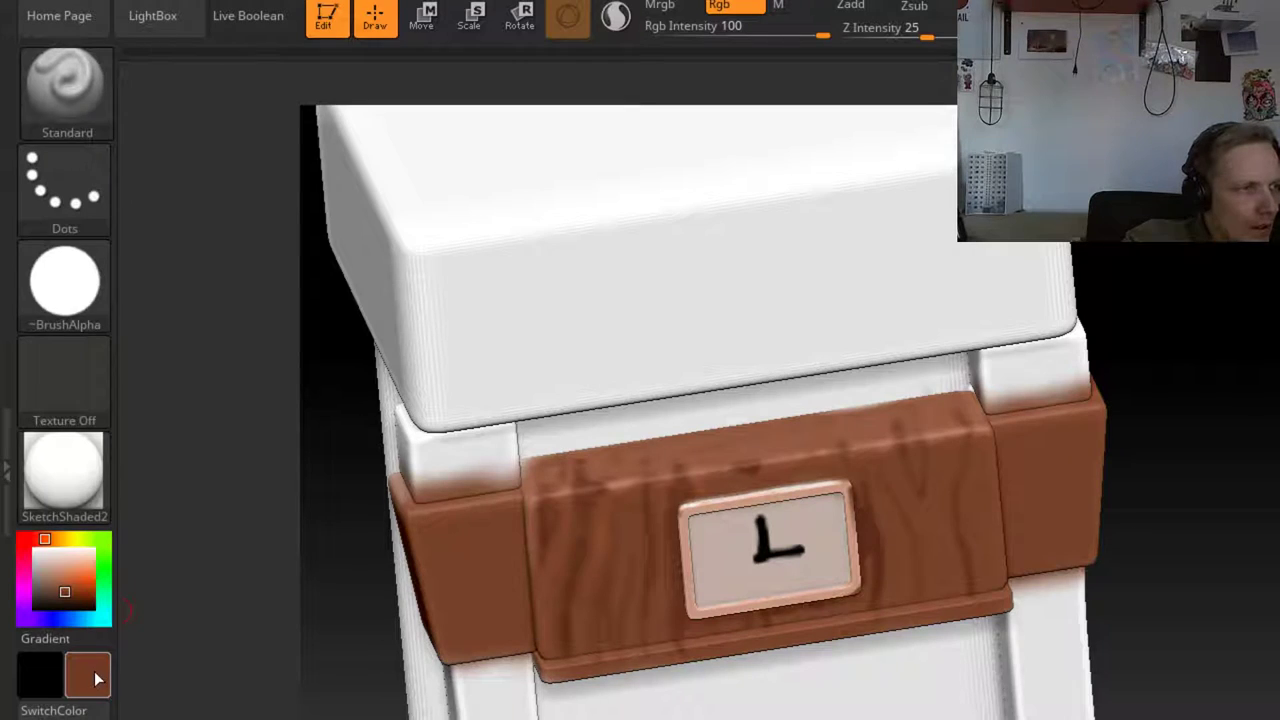
{"action": "left_click_drag", "start_coordinate": [96, 678], "coordinate": [496, 548]}
{"action": "left_click_drag", "start_coordinate": [50, 584], "coordinate": [73, 567]}
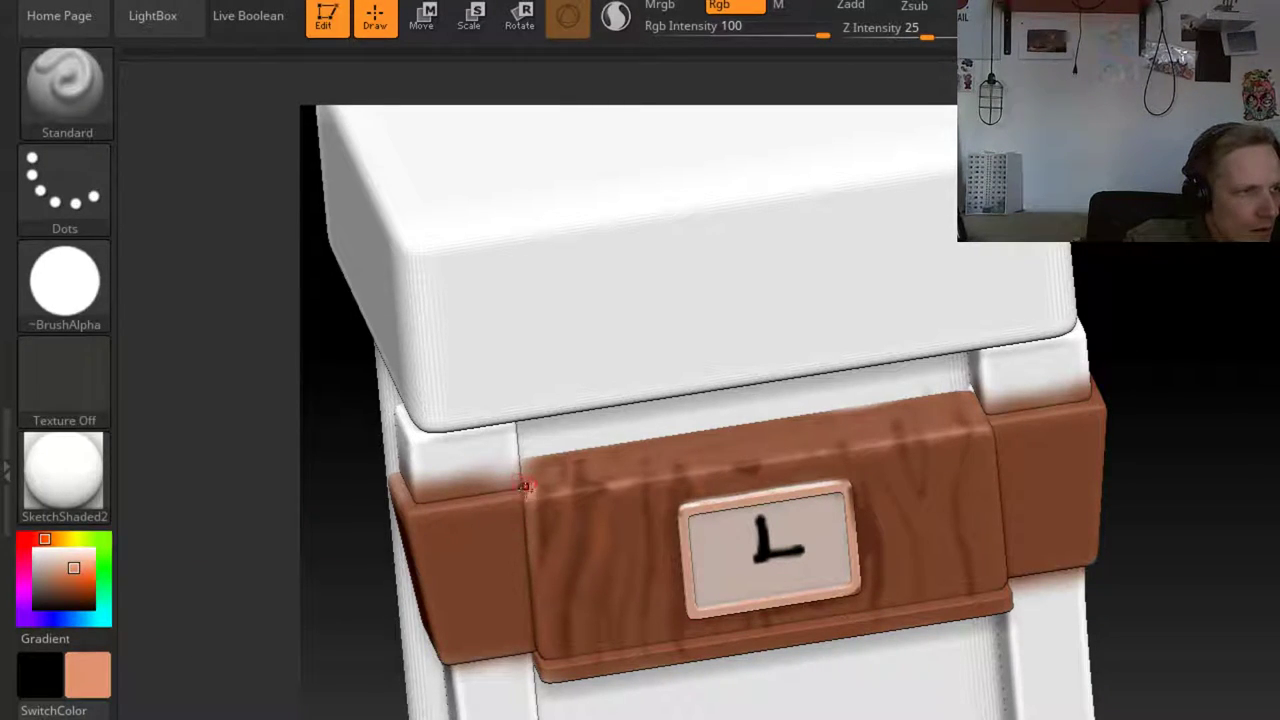
{"action": "left_click_drag", "start_coordinate": [537, 498], "coordinate": [612, 486]}
{"action": "left_click_drag", "start_coordinate": [878, 443], "coordinate": [958, 433]}
{"action": "mouse_move", "coordinate": [1150, 434]}
{"action": "right_mouse_down", "text": "ctrl"}
{"action": "mouse_move", "coordinate": [1190, 345]}
{"action": "mouse_move", "coordinate": [1244, 414]}
{"action": "right_mouse_up", "text": "ctrl"}
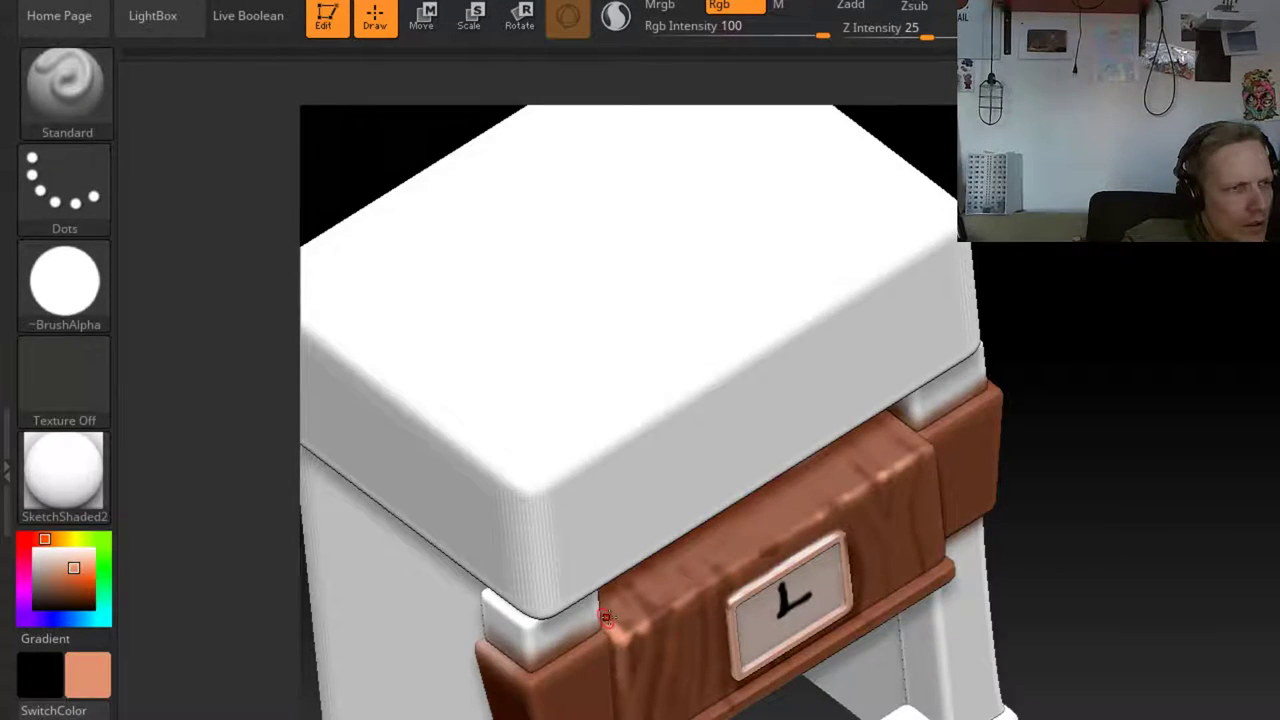
{"action": "left_click_drag", "start_coordinate": [605, 617], "coordinate": [673, 600]}
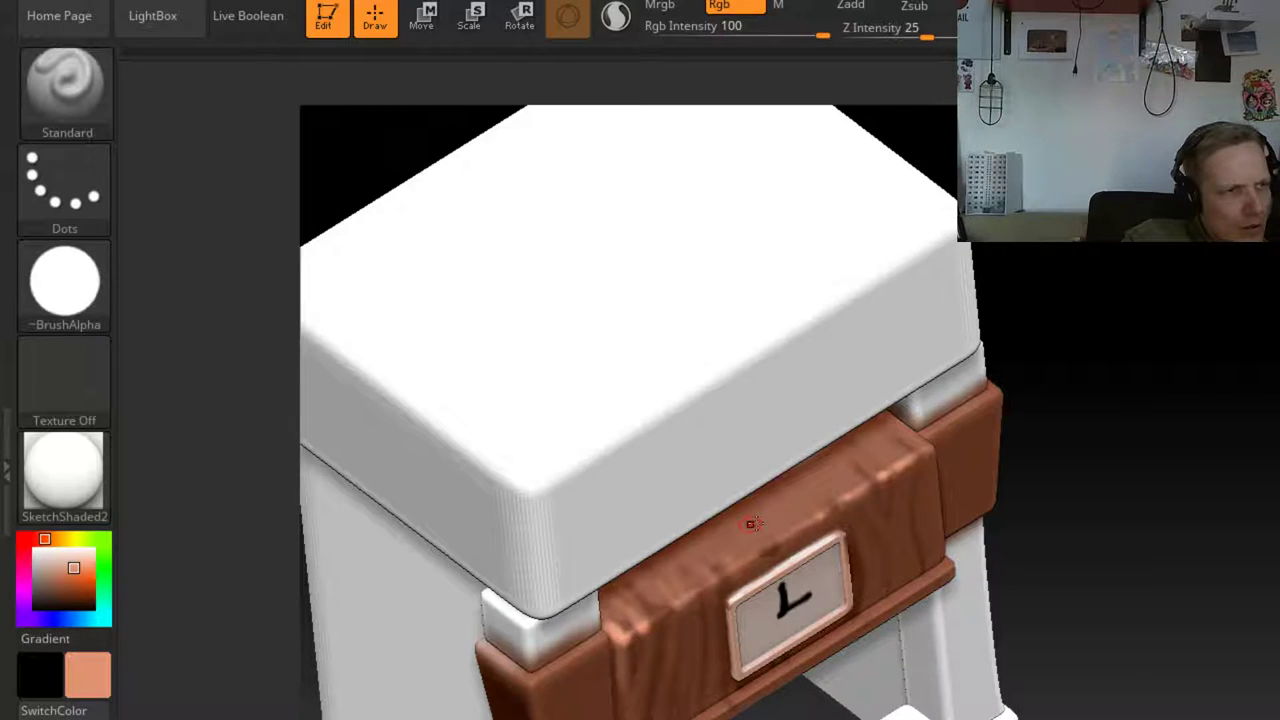
Sample reddish and dark browns from the band and refine the front grain on both sides of the plate
{"action": "left_click_drag", "start_coordinate": [1194, 501], "coordinate": [1144, 486]}
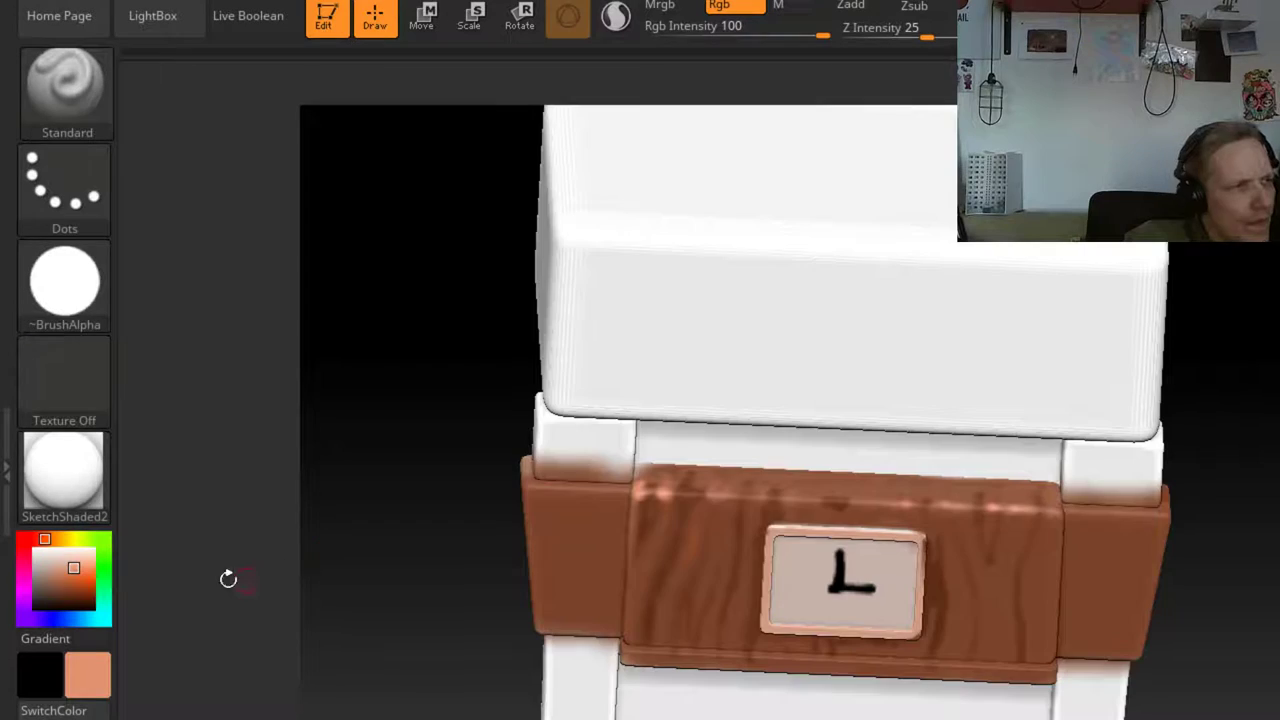
{"action": "mouse_move", "coordinate": [129, 587]}
{"action": "left_mouse_down"}
{"action": "mouse_move", "coordinate": [663, 540]}
{"action": "mouse_move", "coordinate": [690, 553]}
{"action": "left_mouse_up"}
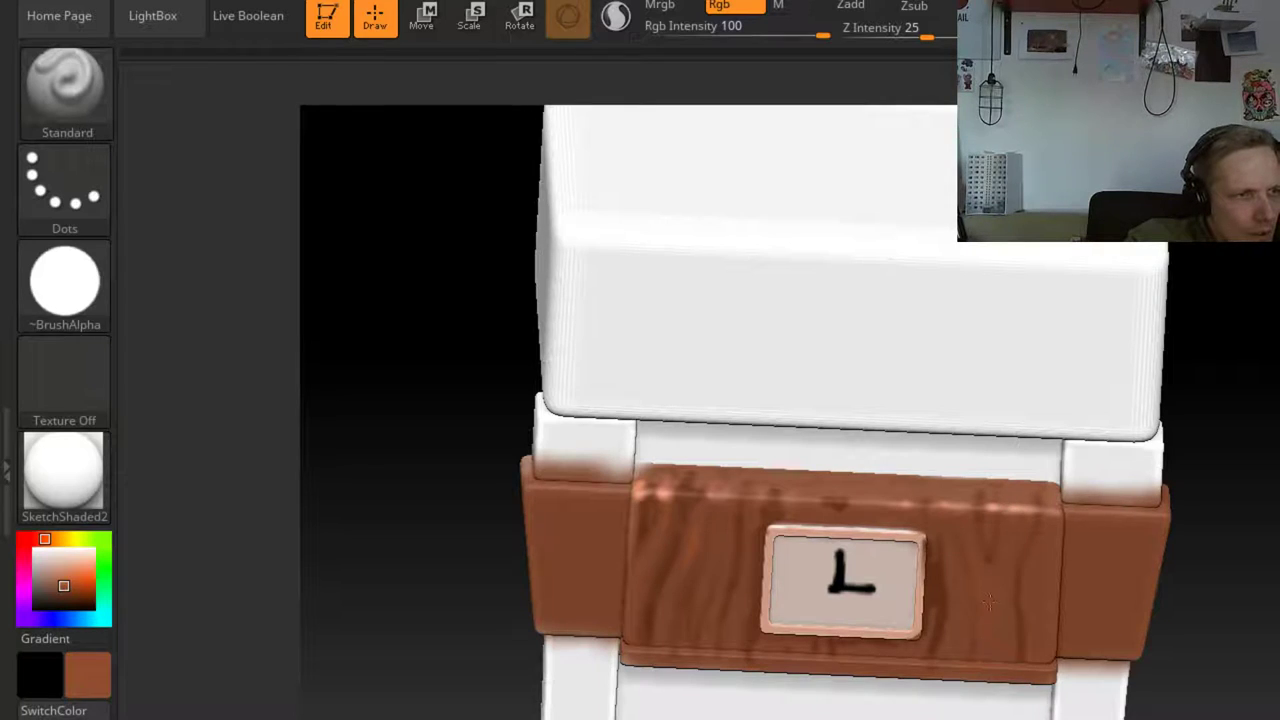
{"action": "mouse_move", "coordinate": [86, 686]}
{"action": "left_mouse_down"}
{"action": "mouse_move", "coordinate": [800, 557]}
{"action": "mouse_move", "coordinate": [929, 583]}
{"action": "mouse_move", "coordinate": [982, 527]}
{"action": "left_mouse_up"}
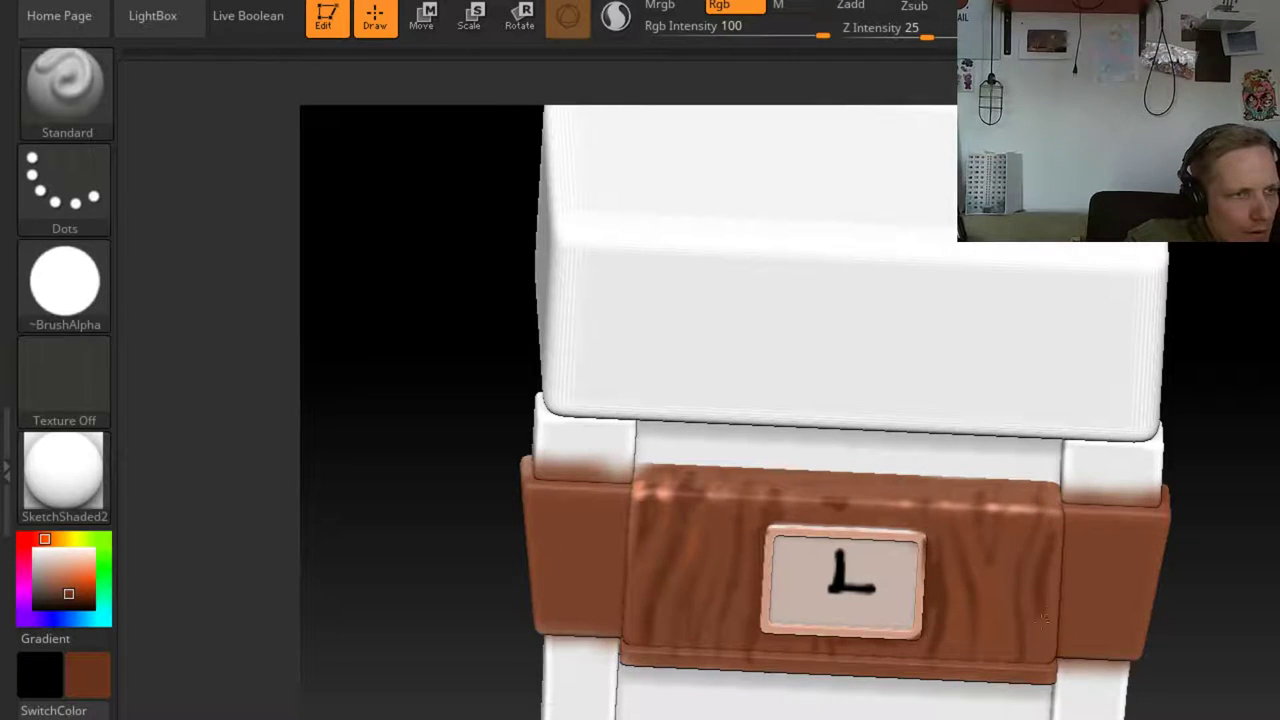
Check the band from several angles and smooth the grain on its front right of the plate
{"action": "mouse_move", "coordinate": [1210, 604]}
{"action": "left_mouse_down"}
{"action": "mouse_move", "coordinate": [1242, 629]}
{"action": "mouse_move", "coordinate": [1076, 532]}
{"action": "left_mouse_up"}
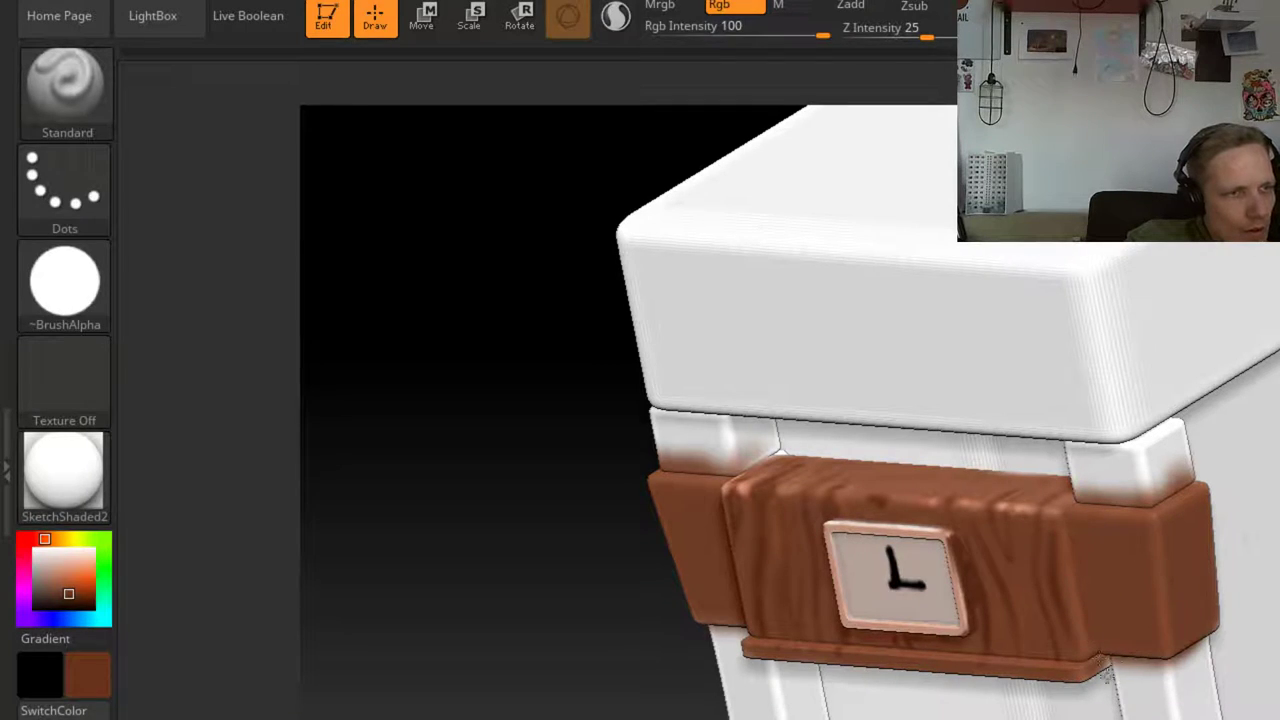
{"action": "left_click_drag", "start_coordinate": [1276, 612], "coordinate": [1279, 450]}
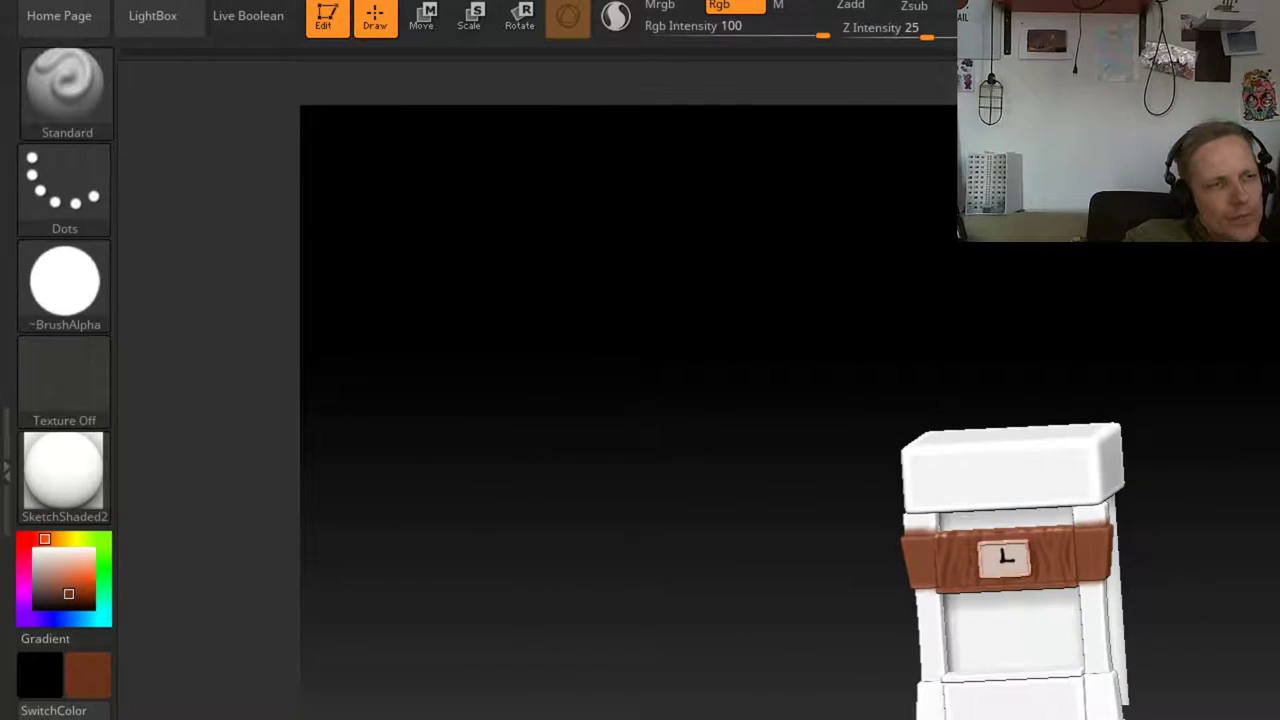
{"action": "mouse_move", "coordinate": [1200, 450]}
{"action": "left_mouse_down"}
{"action": "mouse_move", "coordinate": [1260, 465]}
{"action": "mouse_move", "coordinate": [1230, 600]}
{"action": "left_mouse_up"}
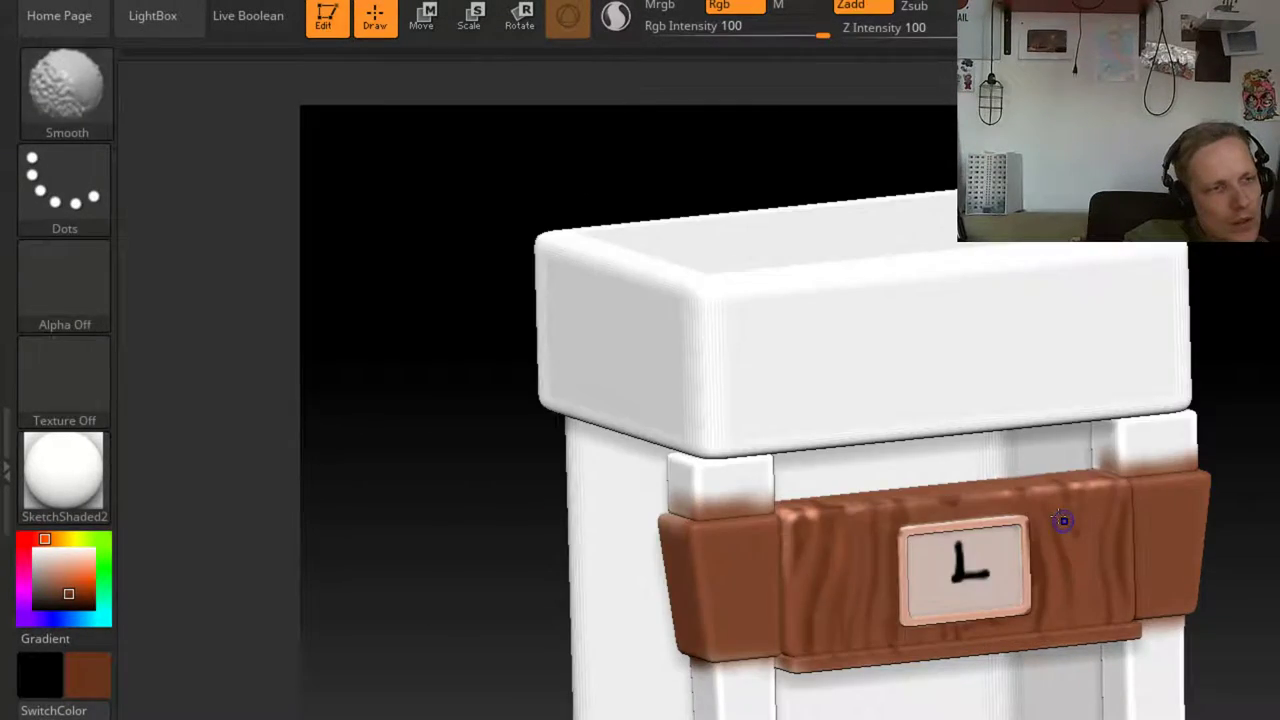
{"action": "left_click_drag", "start_coordinate": [1063, 521], "coordinate": [1078, 601], "text": "shift"}
{"action": "left_click_drag", "start_coordinate": [1066, 491], "coordinate": [1064, 505], "text": "shift"}
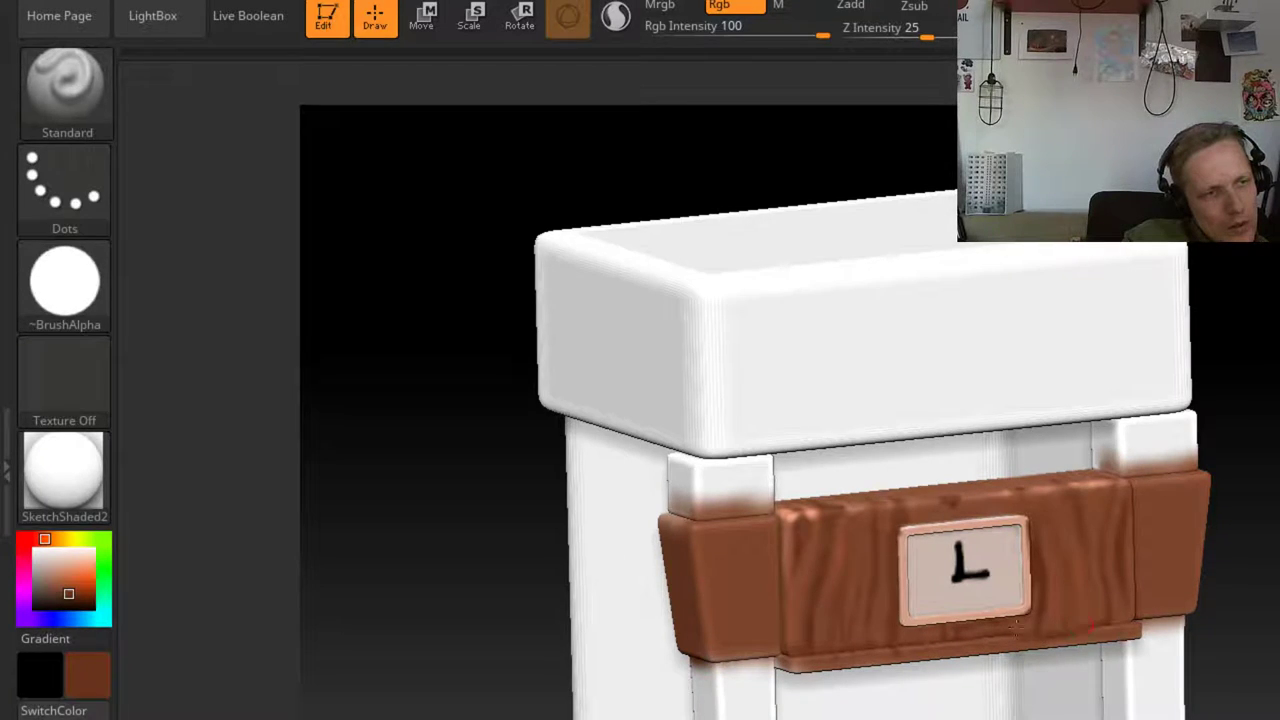
Sample a muted pinkish brown and paint the thin ledge beneath the wood-grain band
{"action": "left_click_drag", "start_coordinate": [94, 677], "coordinate": [681, 523]}
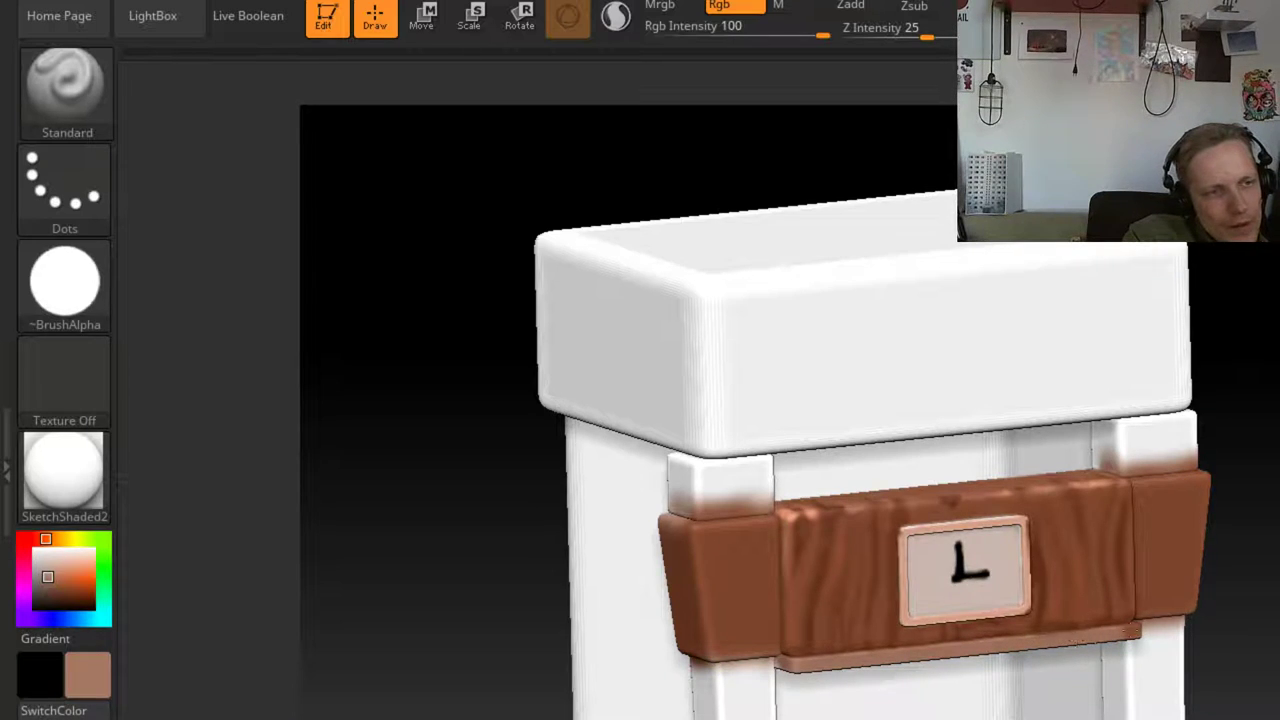
{"action": "right_click_drag", "start_coordinate": [872, 658], "coordinate": [880, 540], "text": "ctrl"}
{"action": "right_click_drag", "start_coordinate": [880, 540], "coordinate": [880, 630], "text": "ctrl"}
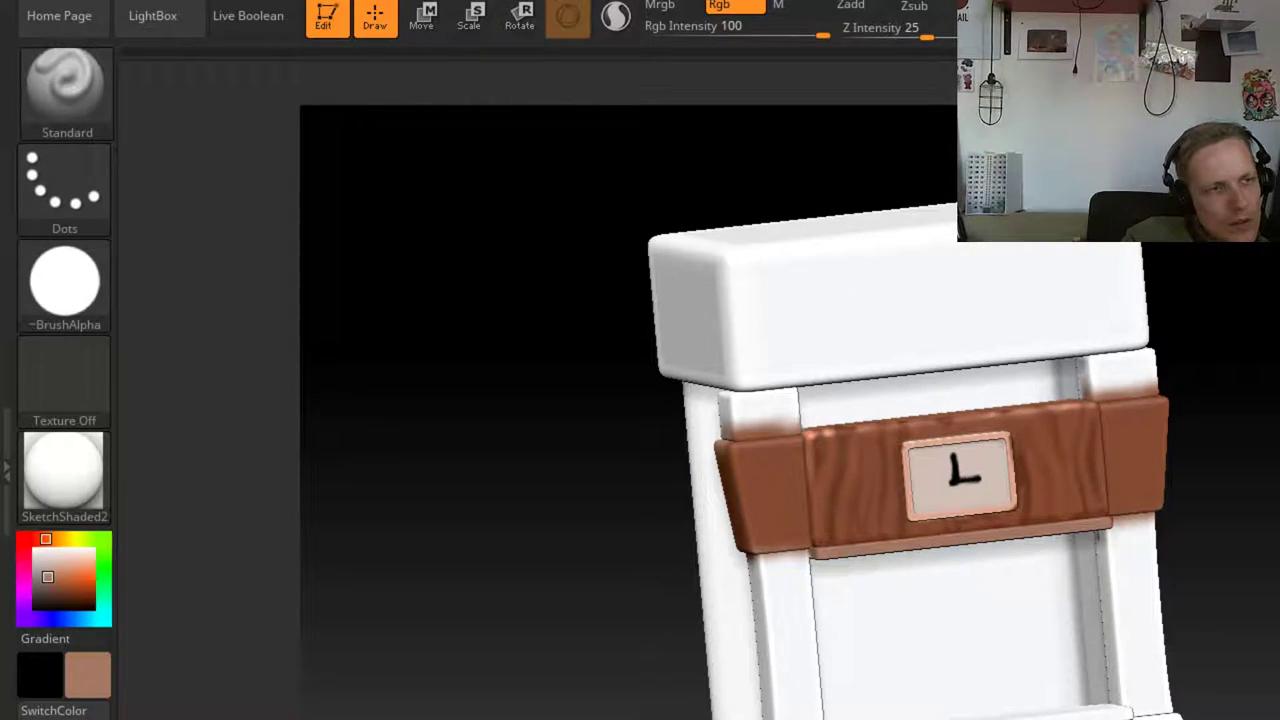
Sample black from the clock hands and paint short hour marks around the edge of the clock face
{"action": "right_click_drag", "start_coordinate": [295, 300], "coordinate": [295, 395], "text": "ctrl"}
{"action": "key", "text": "c"}
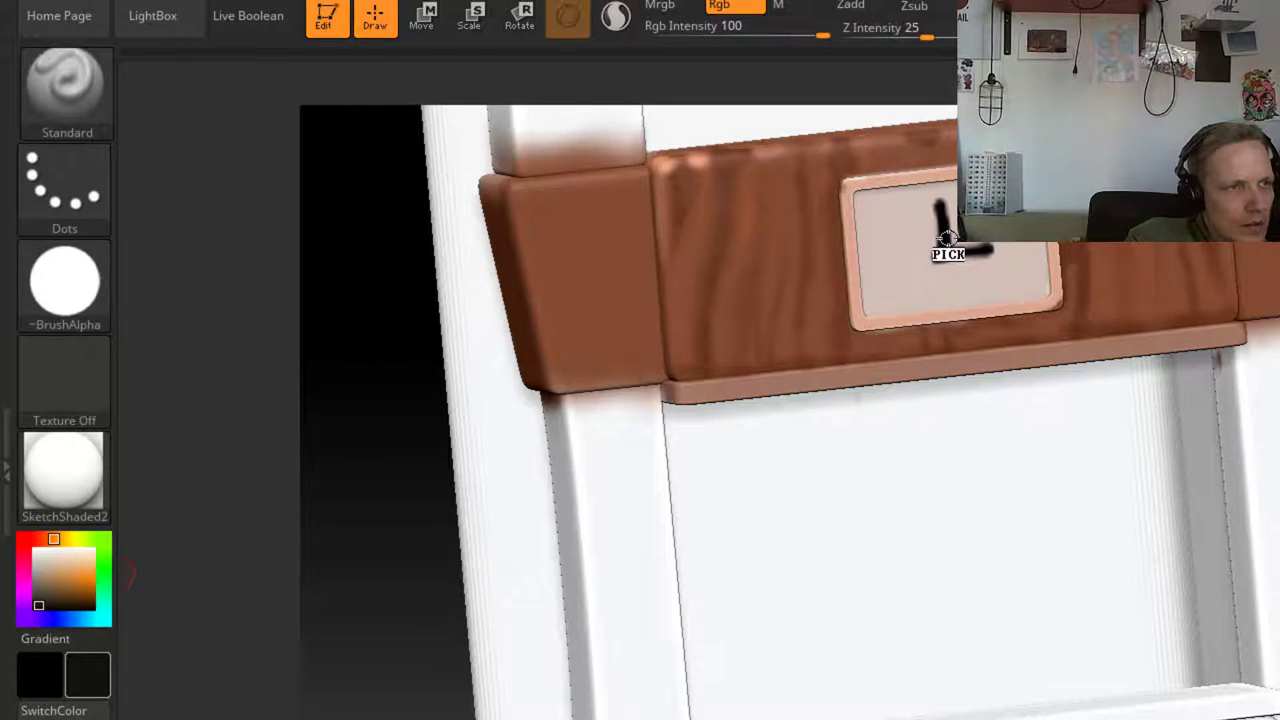
{"action": "left_click", "coordinate": [950, 297]}
{"action": "key", "text": "ctrl+z"}
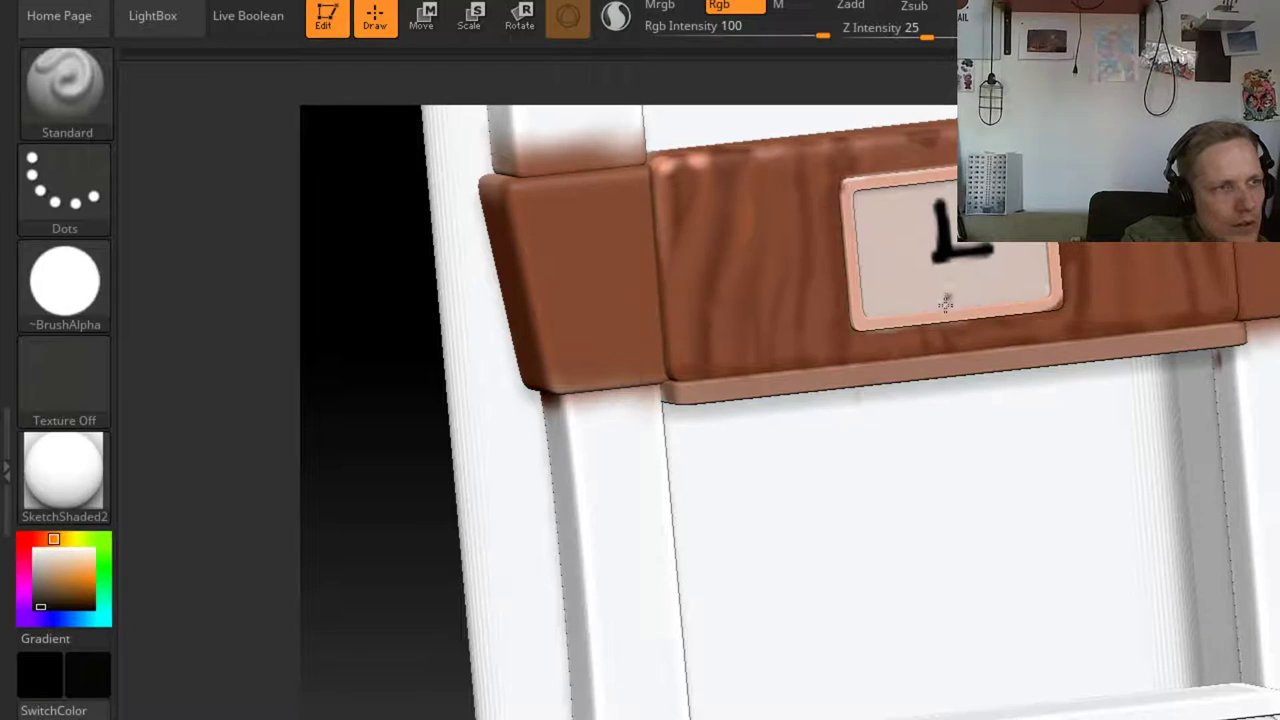
{"action": "left_click", "coordinate": [950, 302]}
{"action": "left_click", "coordinate": [865, 260]}
{"action": "key", "text": "ctrl"}
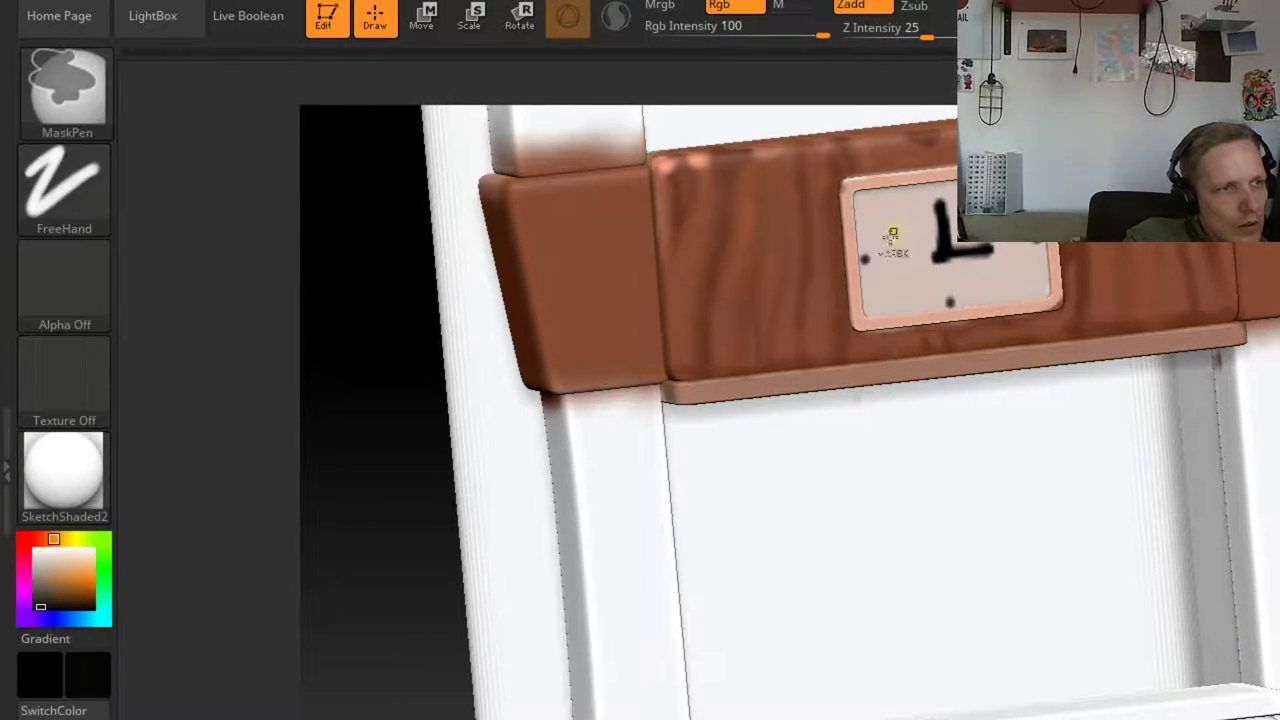
{"action": "left_click", "coordinate": [877, 257]}
{"action": "left_click", "coordinate": [949, 294]}
{"action": "mouse_move", "coordinate": [941, 182]}
{"action": "left_mouse_down"}
{"action": "mouse_move", "coordinate": [937, 195]}
{"action": "mouse_move", "coordinate": [880, 207]}
{"action": "left_mouse_up"}
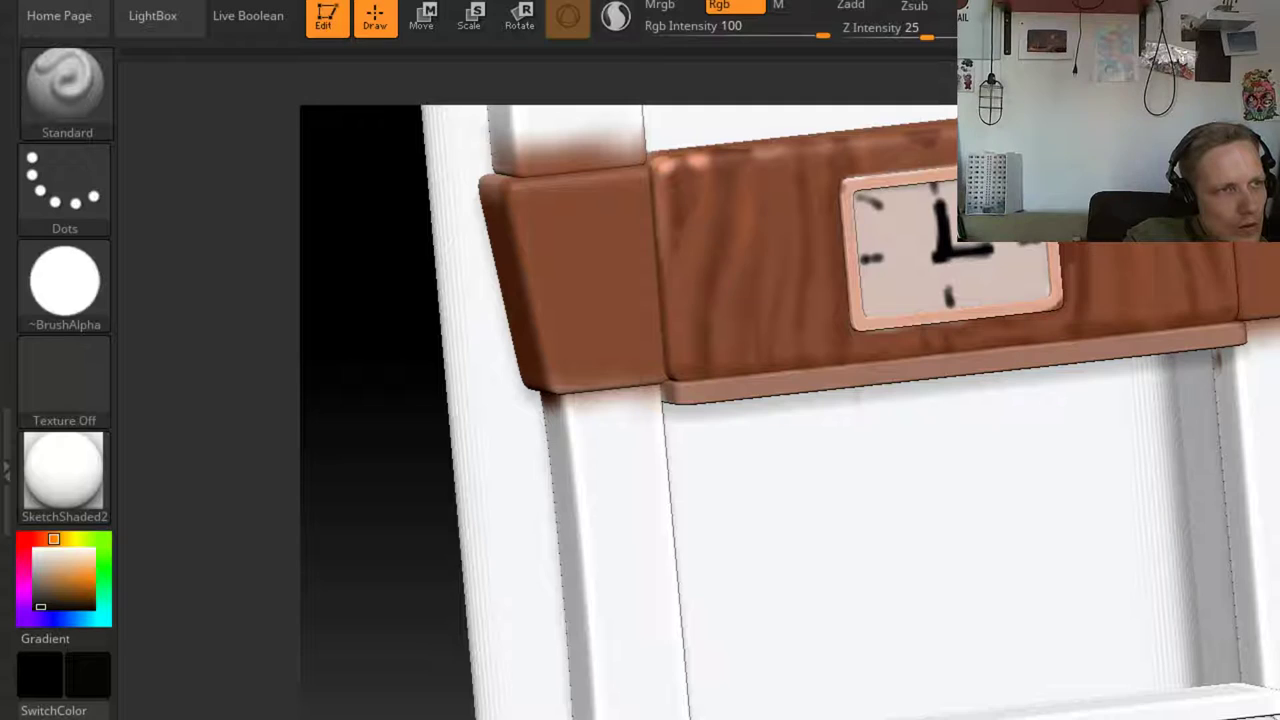
{"action": "left_click_drag", "start_coordinate": [885, 298], "coordinate": [870, 312]}
{"action": "left_click_drag", "start_coordinate": [1028, 281], "coordinate": [1043, 292]}
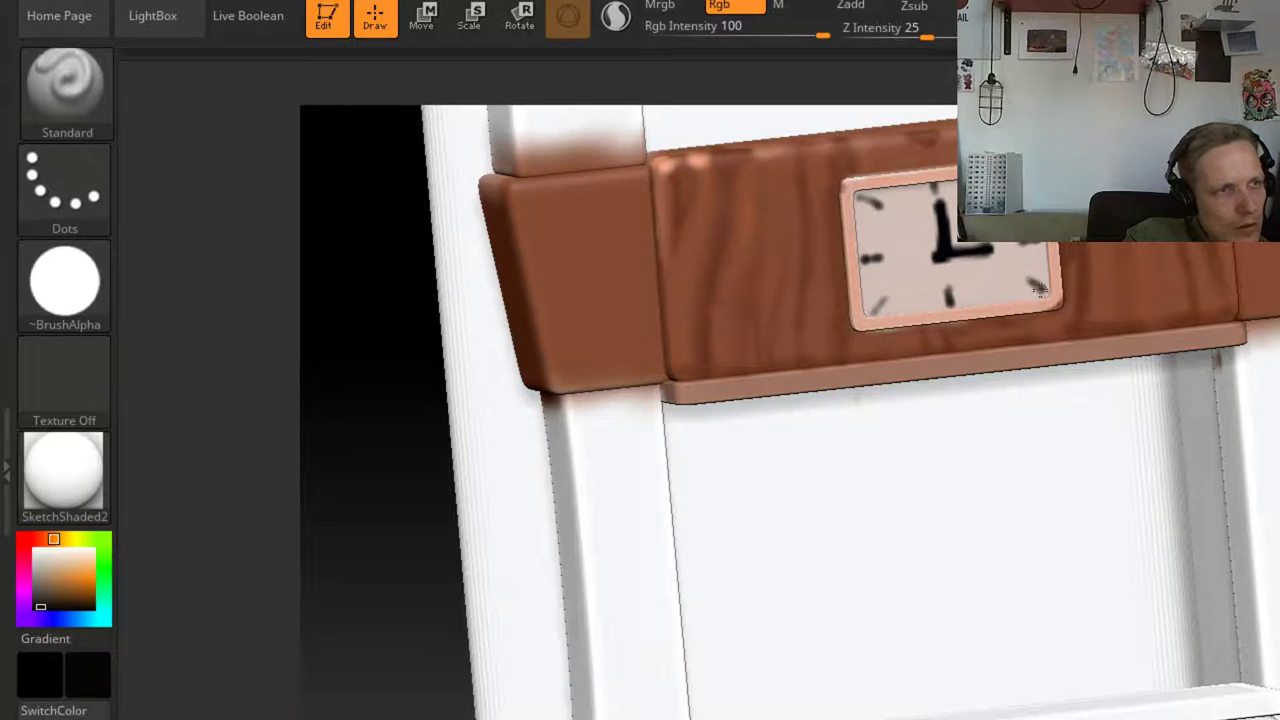
Paint a round black hub where the clock hands meet and fill its centre with the ledge's pinkish brown
{"action": "left_click_drag", "start_coordinate": [939, 256], "coordinate": [948, 254]}
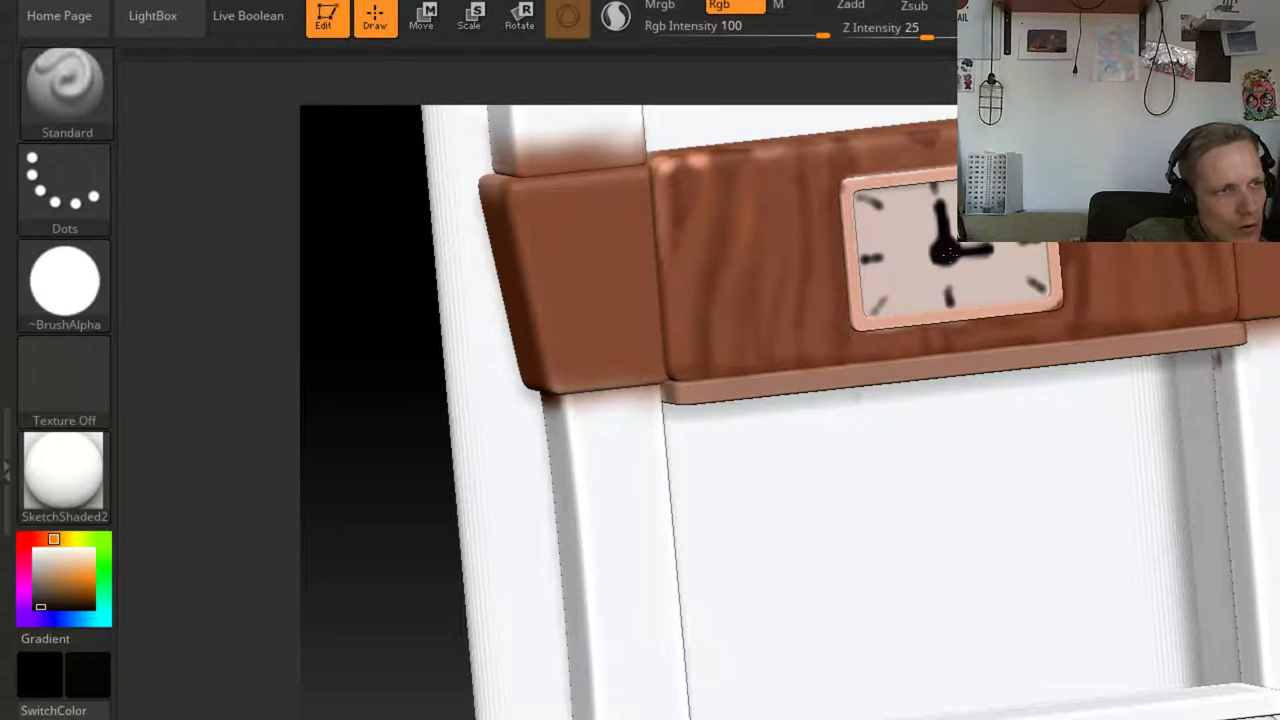
{"action": "mouse_move", "coordinate": [95, 665]}
{"action": "left_mouse_down"}
{"action": "mouse_move", "coordinate": [436, 523]}
{"action": "mouse_move", "coordinate": [714, 383]}
{"action": "mouse_move", "coordinate": [716, 402]}
{"action": "left_mouse_up"}
{"action": "left_click_drag", "start_coordinate": [944, 252], "coordinate": [968, 253]}
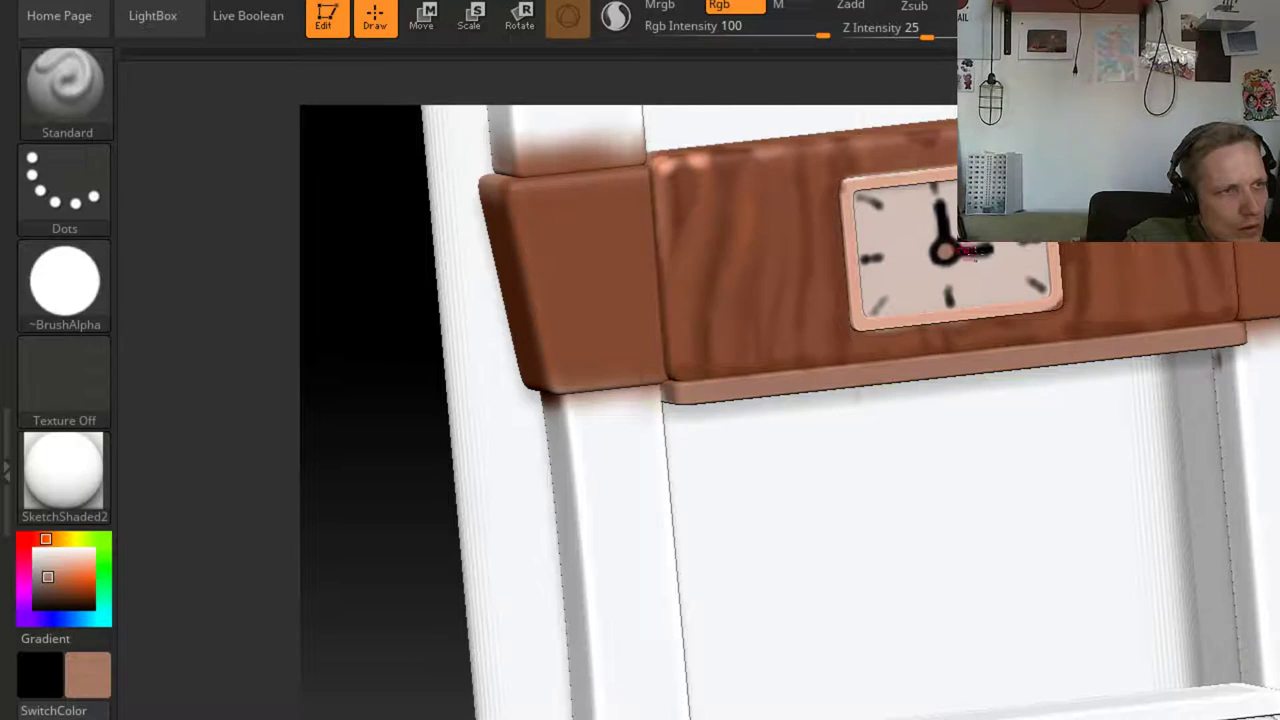
Paint the left part of the lower shelf's top and front edge with the same pinkish brown
{"action": "right_click_drag", "start_coordinate": [957, 253], "coordinate": [957, 170], "text": "ctrl"}
{"action": "right_click_drag", "start_coordinate": [1130, 330], "coordinate": [1274, 403]}
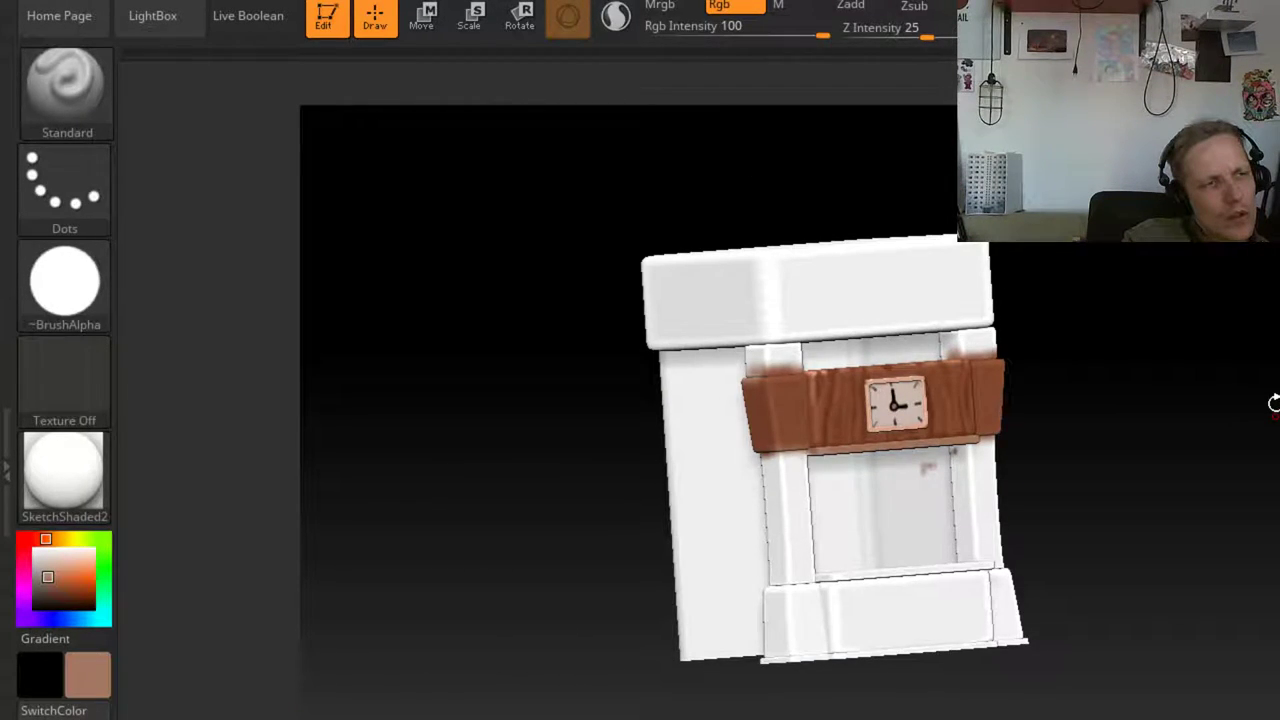
{"action": "right_click_drag", "start_coordinate": [1274, 403], "coordinate": [633, 485], "text": "shift"}
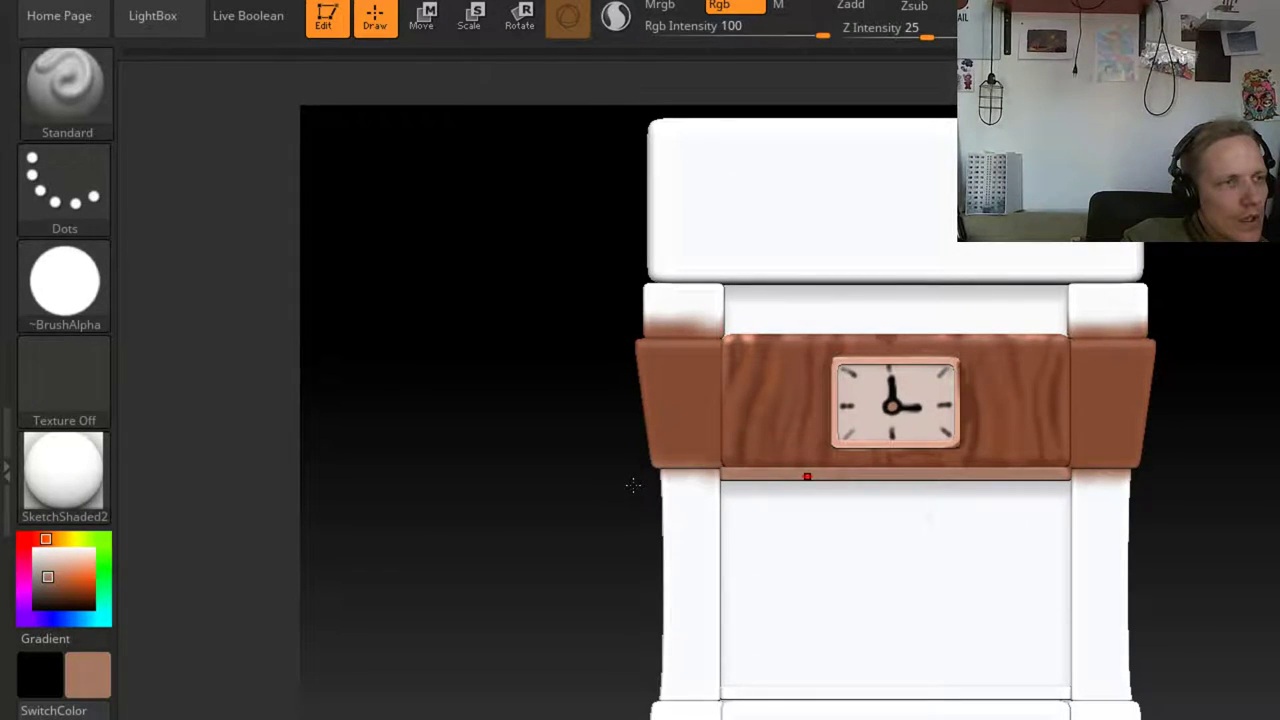
{"action": "mouse_move", "coordinate": [633, 485]}
{"action": "left_mouse_down"}
{"action": "mouse_move", "coordinate": [891, 663]}
{"action": "mouse_move", "coordinate": [886, 646]}
{"action": "mouse_move", "coordinate": [1000, 615]}
{"action": "mouse_move", "coordinate": [940, 623]}
{"action": "mouse_move", "coordinate": [894, 609]}
{"action": "left_mouse_up"}
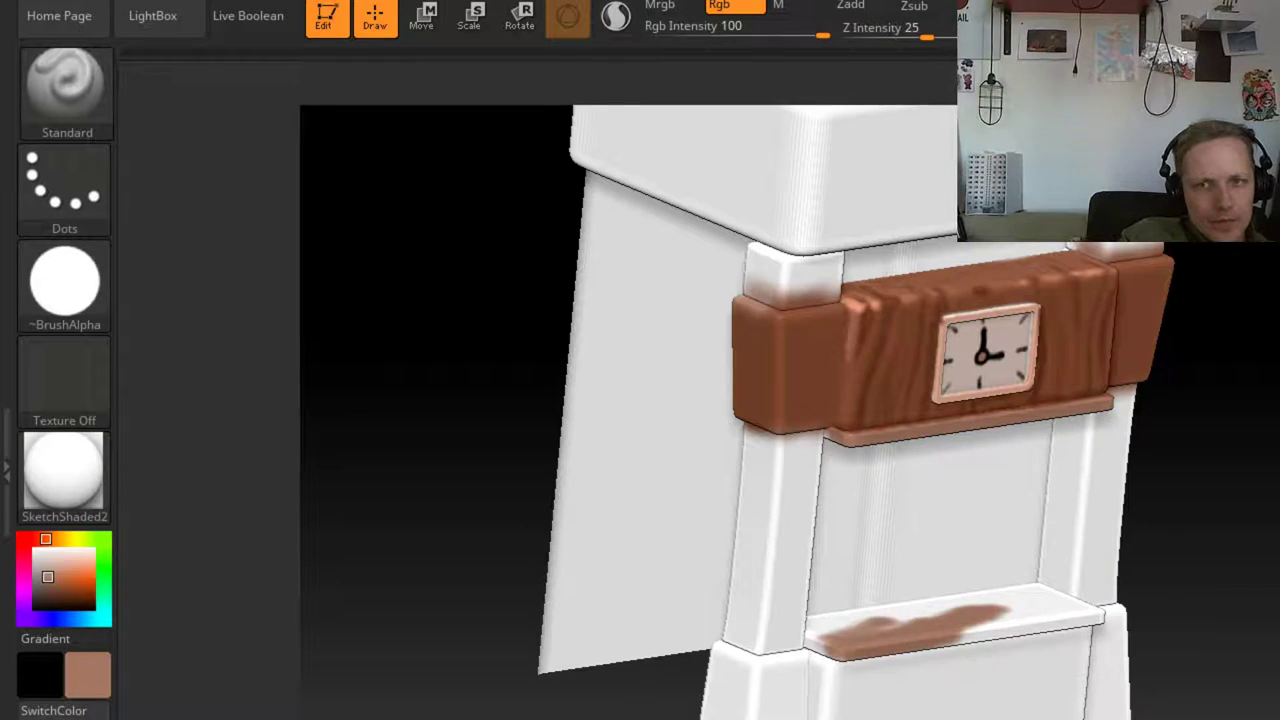
{"action": "right_click_drag", "start_coordinate": [894, 609], "coordinate": [915, 690]}
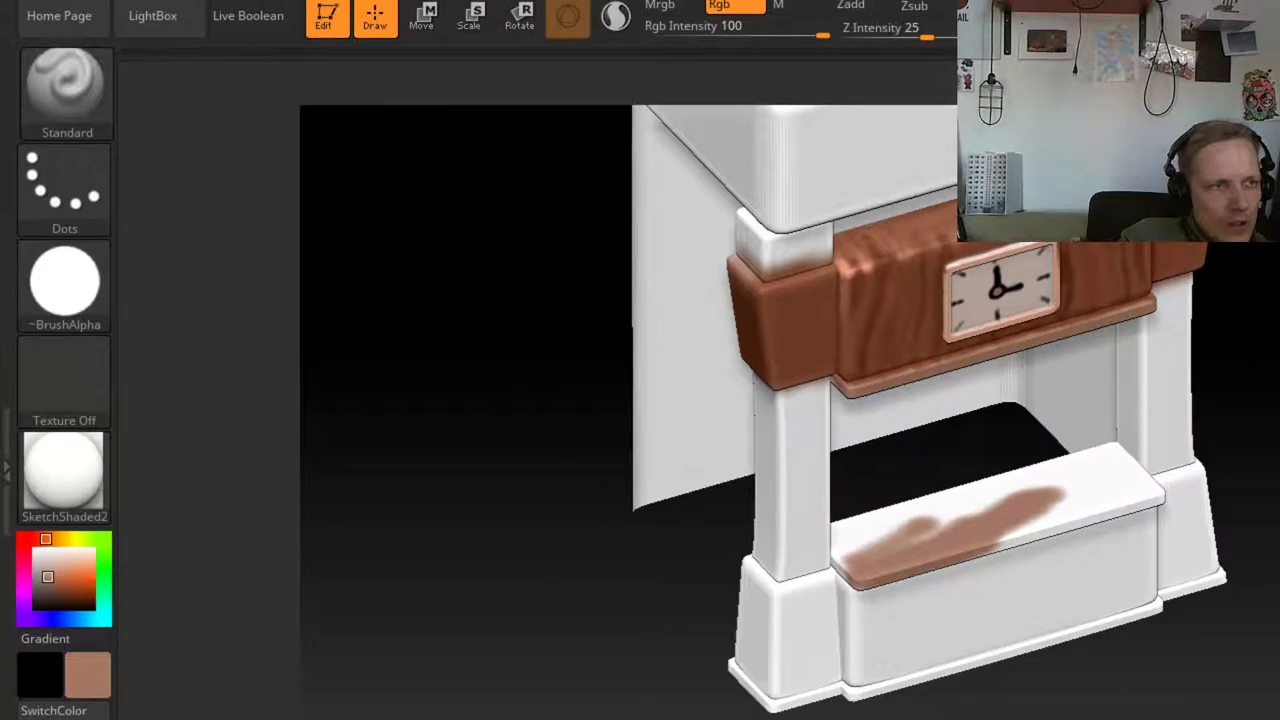
{"action": "right_click_drag", "start_coordinate": [860, 582], "coordinate": [817, 534], "text": "ctrl"}
{"action": "mouse_move", "coordinate": [817, 534]}
{"action": "left_mouse_down"}
{"action": "mouse_move", "coordinate": [911, 491]}
{"action": "mouse_move", "coordinate": [1006, 489]}
{"action": "left_mouse_up"}
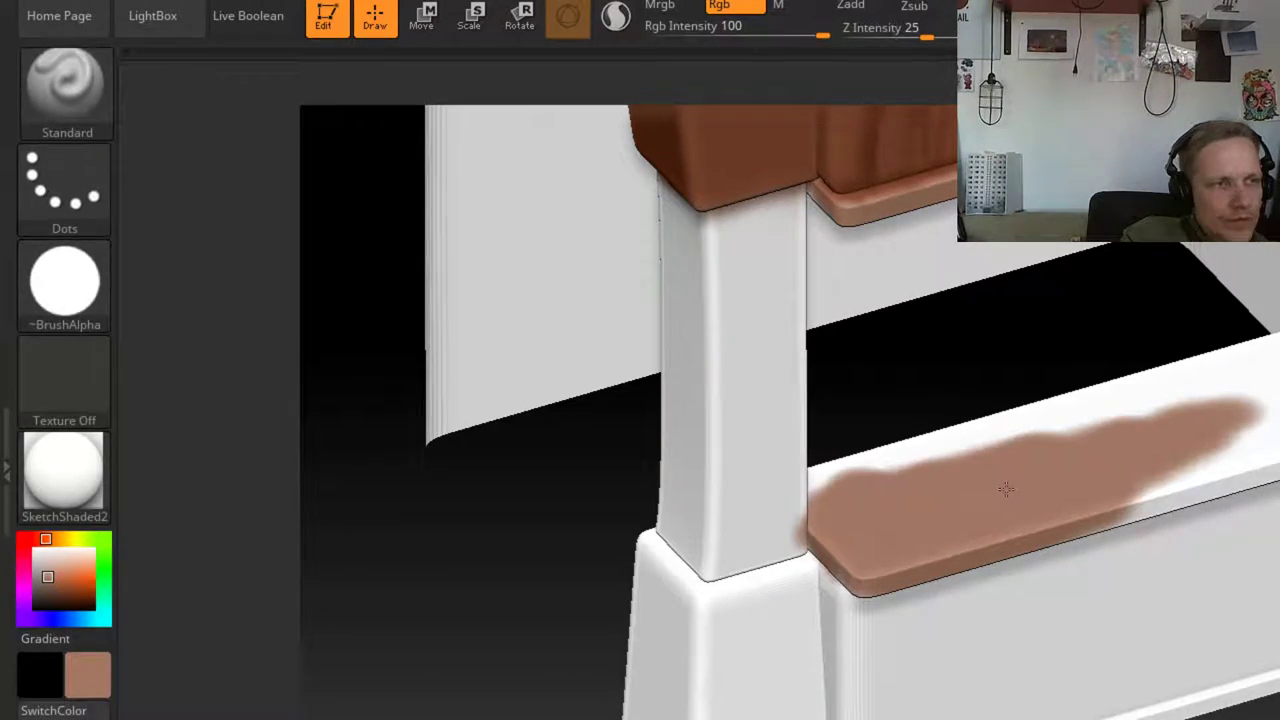
{"action": "right_click_drag", "start_coordinate": [1006, 489], "coordinate": [343, 177], "text": "alt"}
{"action": "right_click_drag", "start_coordinate": [985, 660], "coordinate": [993, 716]}
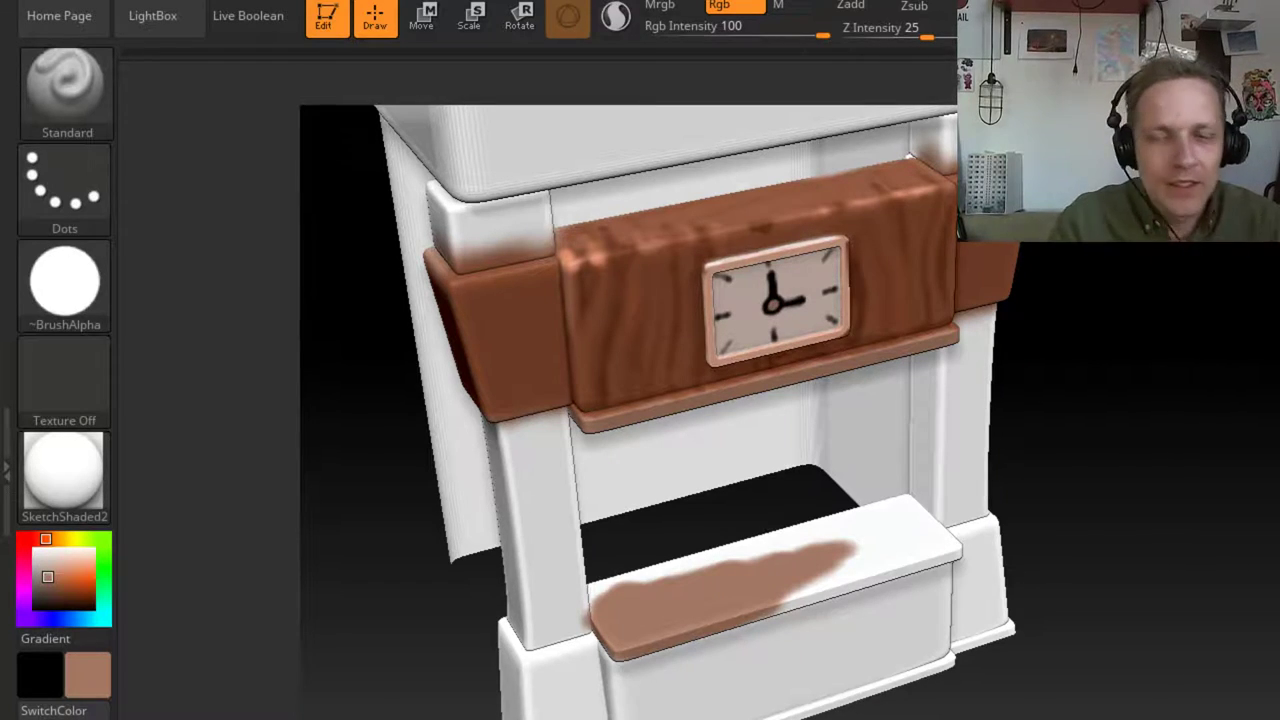
Extend the pinkish brown over the rest of the lower shelf to its right end, including the front edge
{"action": "mouse_move", "coordinate": [776, 302]}
{"action": "right_mouse_down", "text": "alt"}
{"action": "mouse_move", "coordinate": [888, 338]}
{"action": "mouse_move", "coordinate": [985, 471]}
{"action": "right_mouse_up", "text": "alt"}
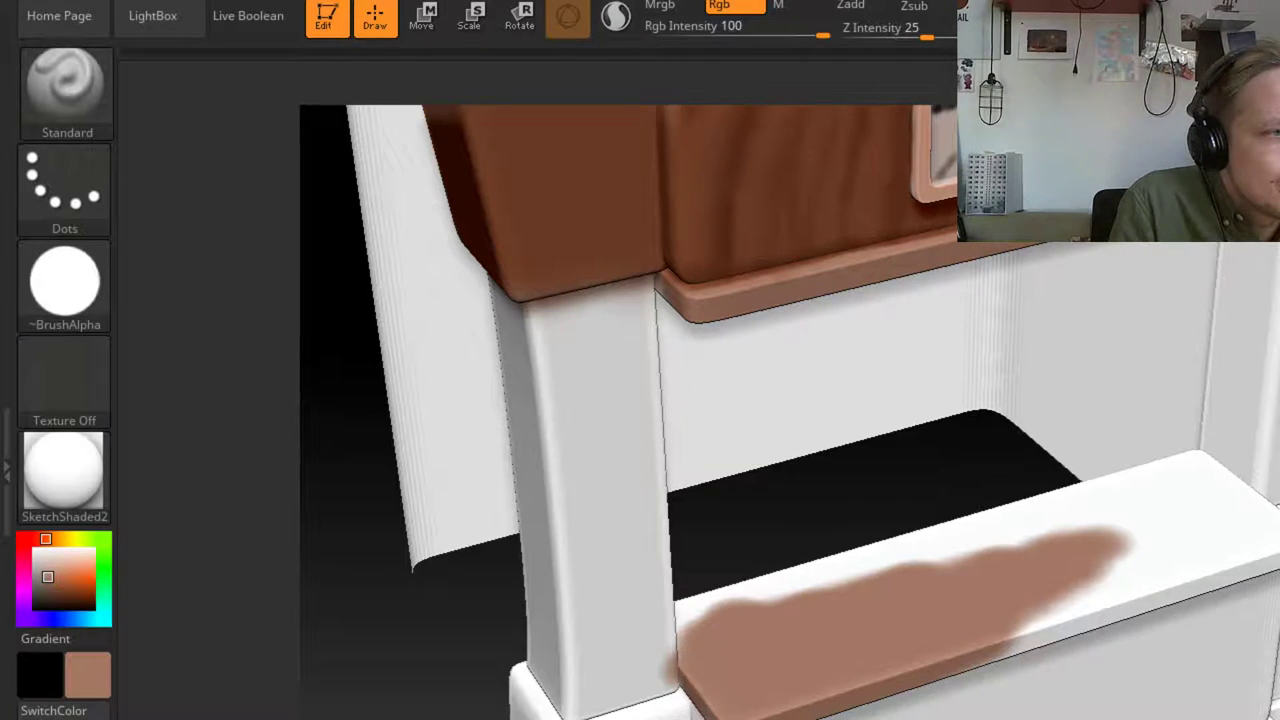
{"action": "right_click_drag", "start_coordinate": [1030, 600], "coordinate": [964, 505], "text": "ctrl"}
{"action": "mouse_move", "coordinate": [1008, 489]}
{"action": "left_mouse_down"}
{"action": "mouse_move", "coordinate": [942, 512]}
{"action": "mouse_move", "coordinate": [1097, 460]}
{"action": "mouse_move", "coordinate": [1100, 428]}
{"action": "mouse_move", "coordinate": [930, 461]}
{"action": "mouse_move", "coordinate": [1026, 479]}
{"action": "left_mouse_up"}
{"action": "key", "text": "space"}
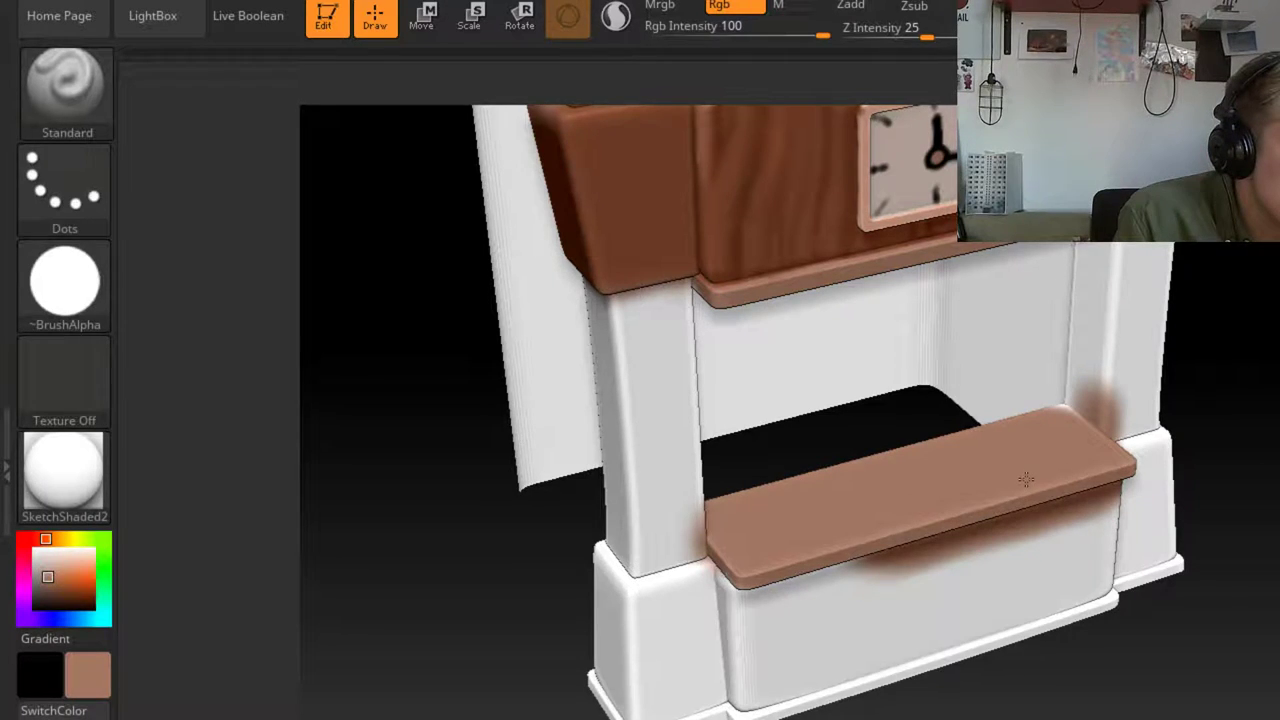
{"action": "right_click_drag", "start_coordinate": [1026, 479], "coordinate": [741, 476]}
{"action": "left_click_drag", "start_coordinate": [741, 474], "coordinate": [760, 490]}
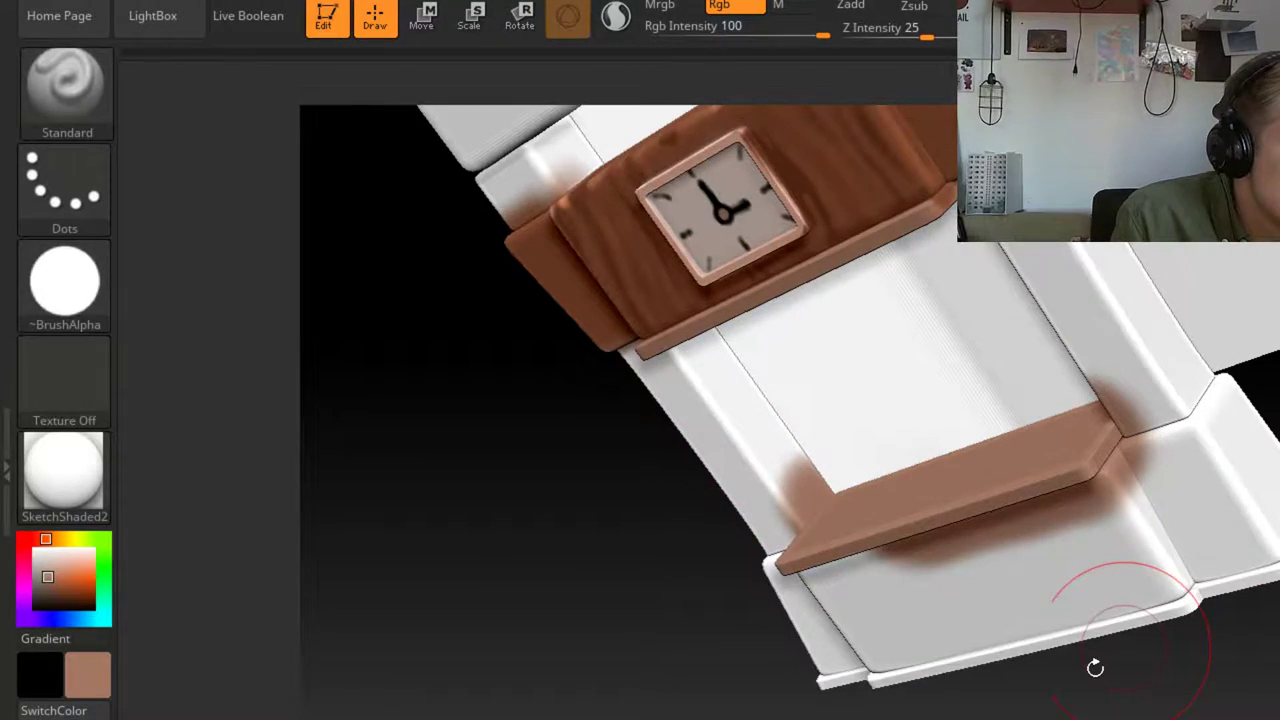
Sample the band's reddish brown and base-coat the lower front panel and the pillar bases beside it
{"action": "right_click_drag", "start_coordinate": [1095, 668], "coordinate": [214, 429]}
{"action": "key", "text": "c"}
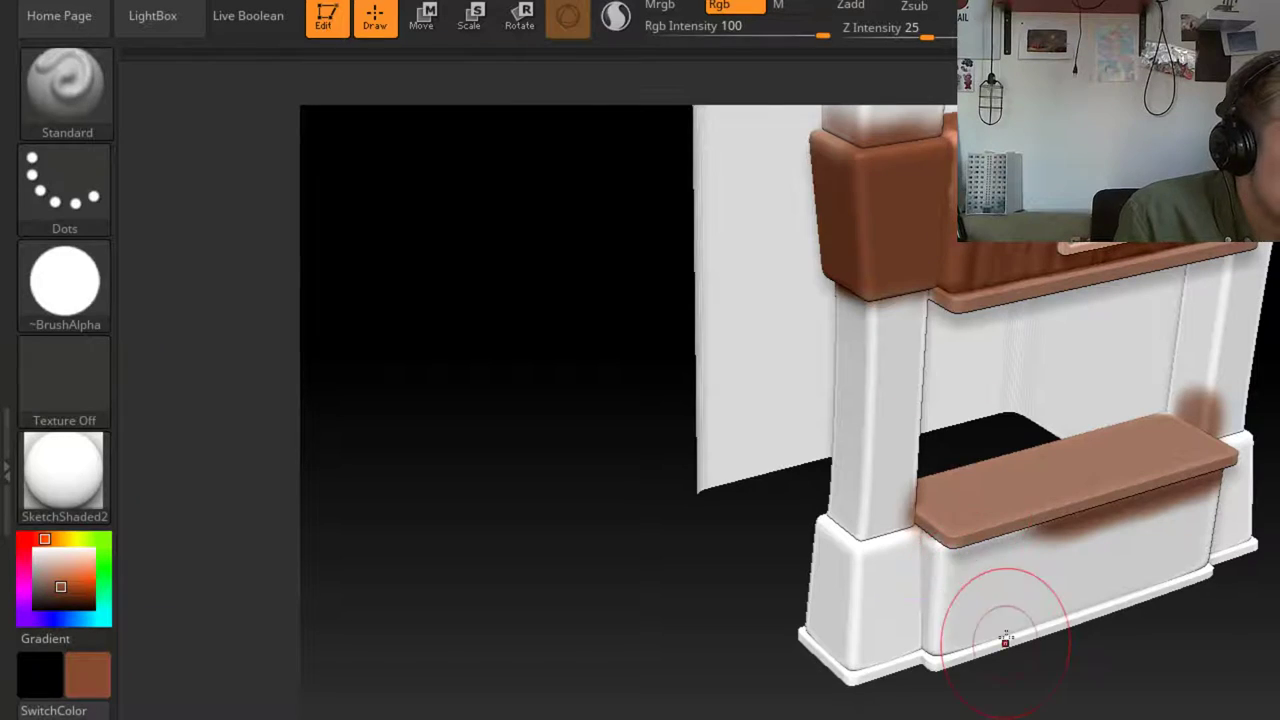
{"action": "key", "text": "ctrl"}
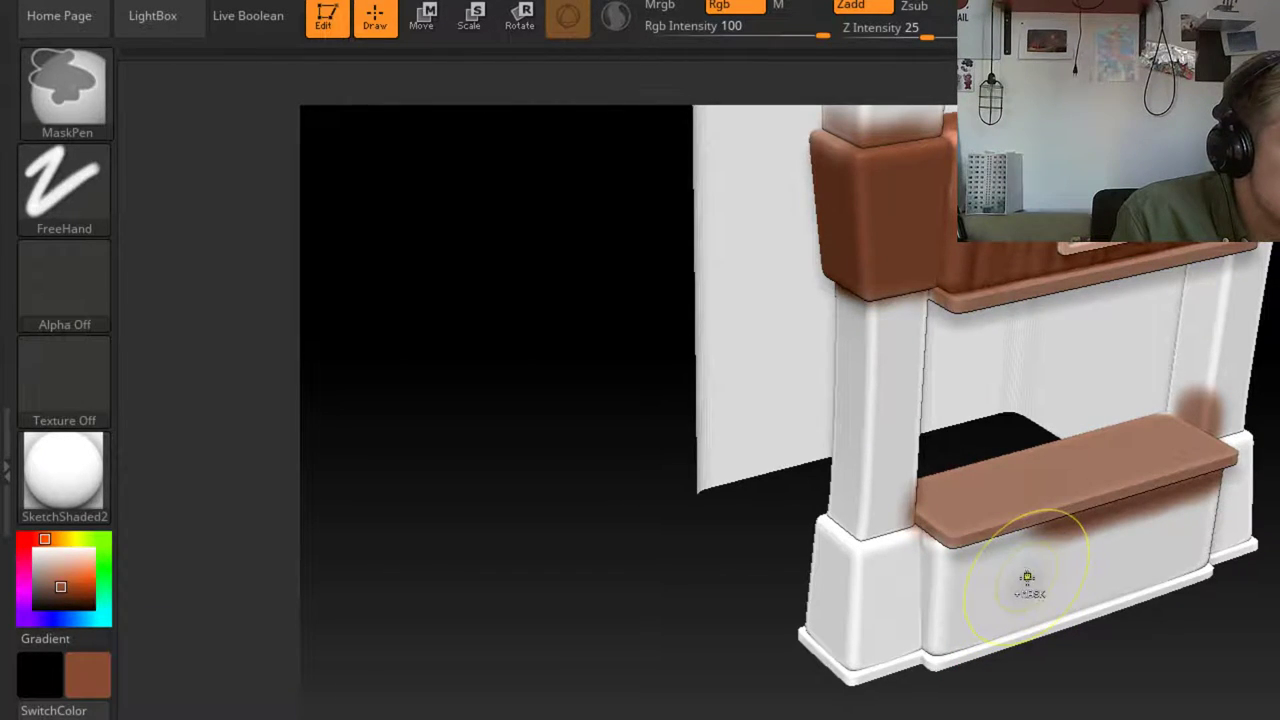
{"action": "left_click_drag", "start_coordinate": [1028, 569], "coordinate": [955, 545]}
{"action": "right_click_drag", "start_coordinate": [955, 545], "coordinate": [1270, 550]}
{"action": "mouse_move", "coordinate": [1043, 717]}
{"action": "right_mouse_down"}
{"action": "mouse_move", "coordinate": [990, 719]}
{"action": "mouse_move", "coordinate": [960, 604]}
{"action": "mouse_move", "coordinate": [1030, 621]}
{"action": "right_mouse_up"}
{"action": "mouse_move", "coordinate": [1030, 621]}
{"action": "left_mouse_down"}
{"action": "mouse_move", "coordinate": [1225, 575]}
{"action": "mouse_move", "coordinate": [845, 570]}
{"action": "left_mouse_up"}
{"action": "left_click_drag", "start_coordinate": [1240, 505], "coordinate": [845, 560]}
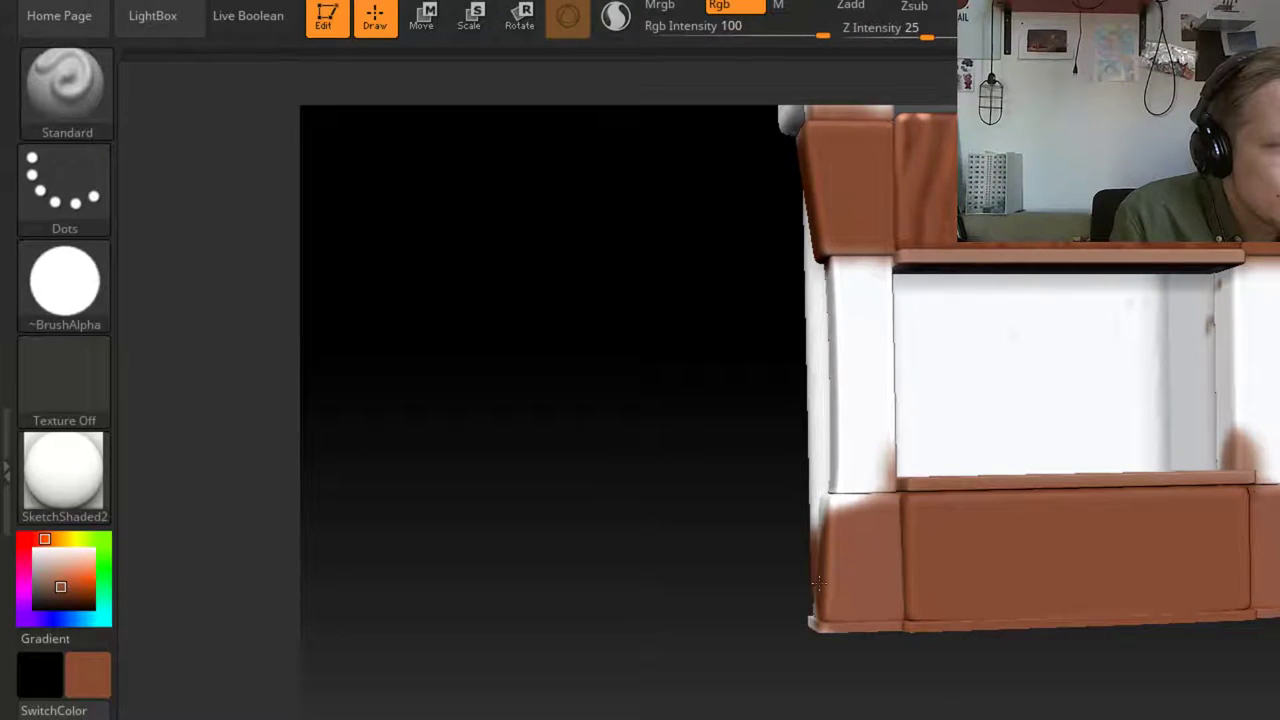
{"action": "left_click_drag", "start_coordinate": [840, 510], "coordinate": [1038, 585]}
{"action": "right_click_drag", "start_coordinate": [1037, 585], "coordinate": [1057, 486]}
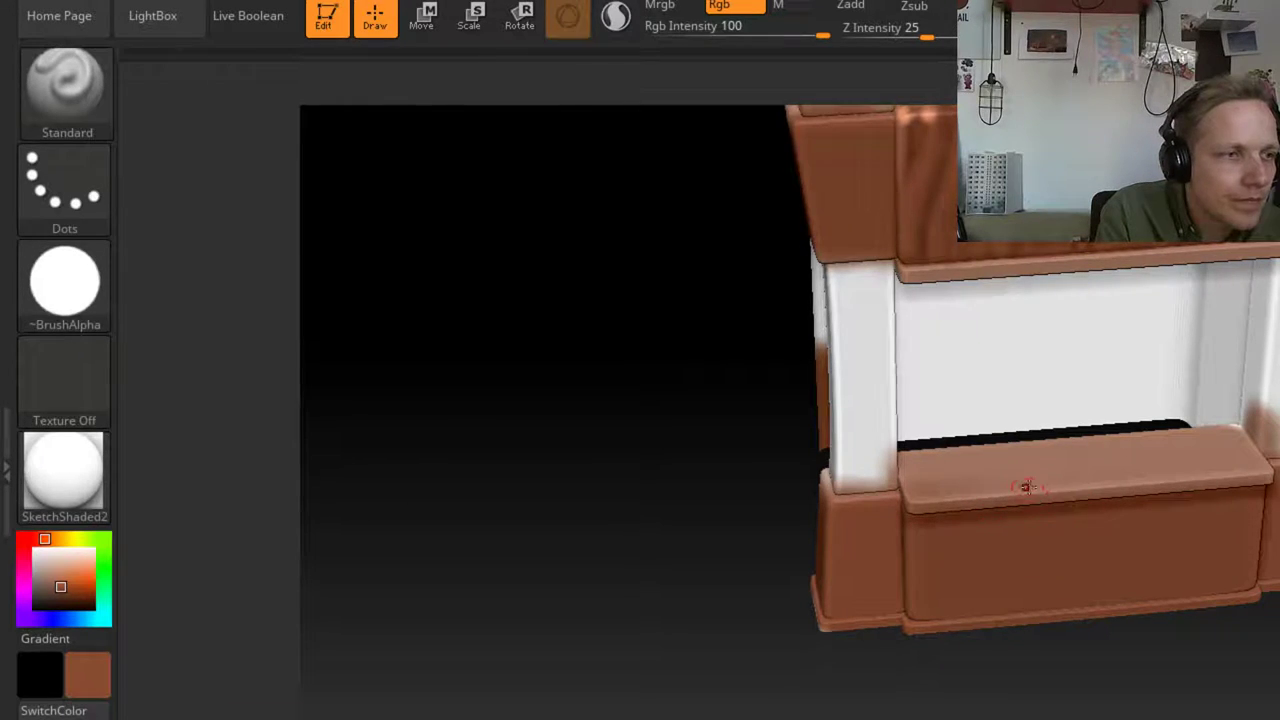
Sample a darker brown from the band's grain and paint wood-grain strokes across the lower front panel
{"action": "left_click_drag", "start_coordinate": [1145, 716], "coordinate": [1217, 691]}
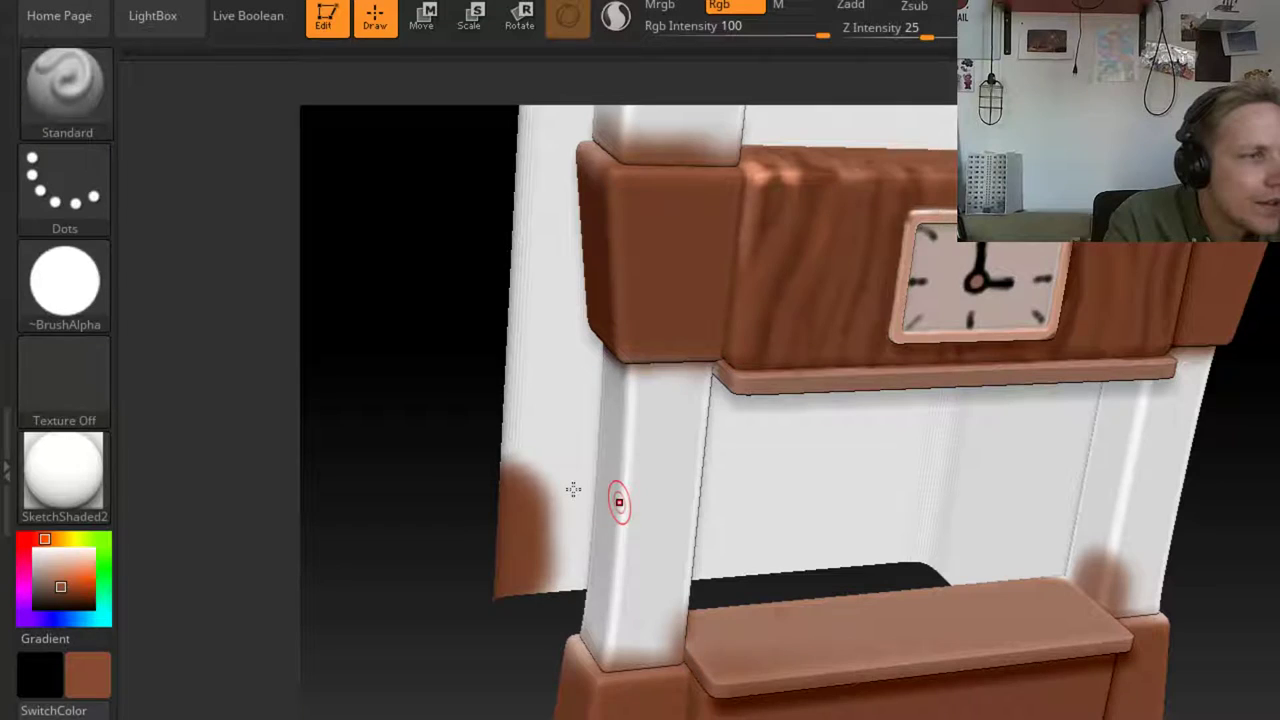
{"action": "left_click_drag", "start_coordinate": [64, 580], "coordinate": [754, 240]}
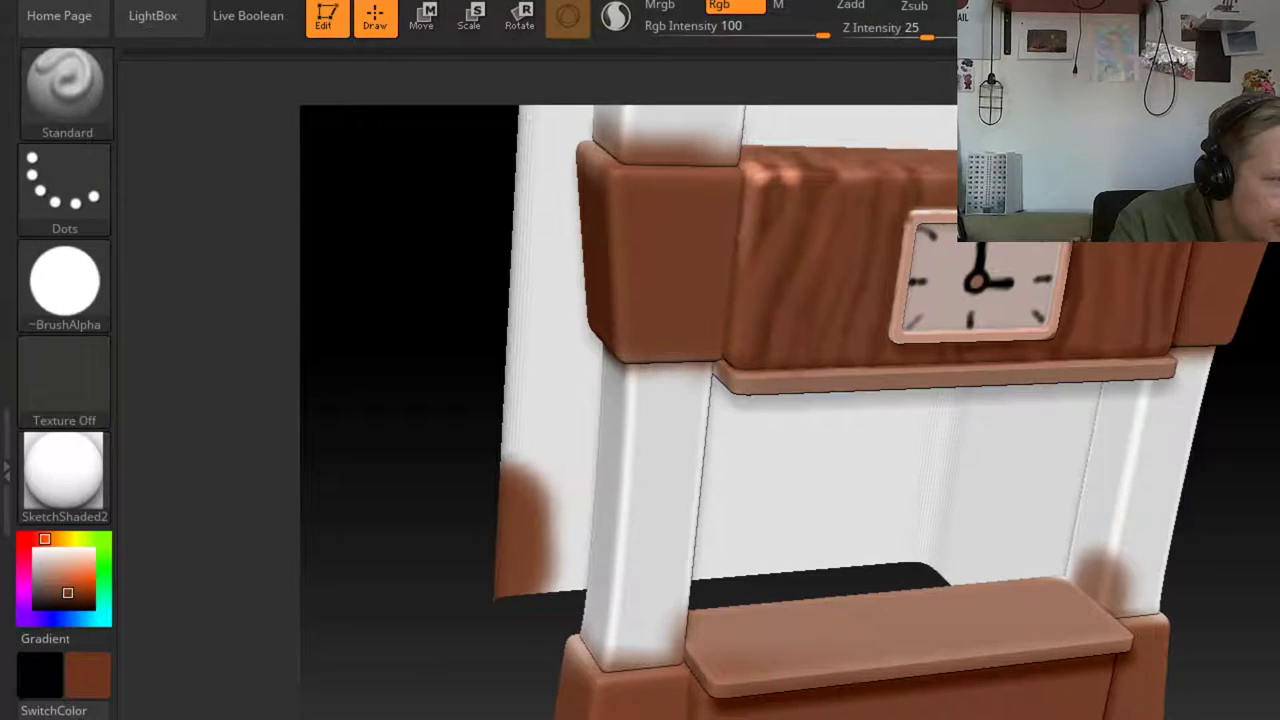
{"action": "left_click_drag", "start_coordinate": [1215, 680], "coordinate": [1150, 630]}
{"action": "left_click_drag", "start_coordinate": [744, 672], "coordinate": [730, 716]}
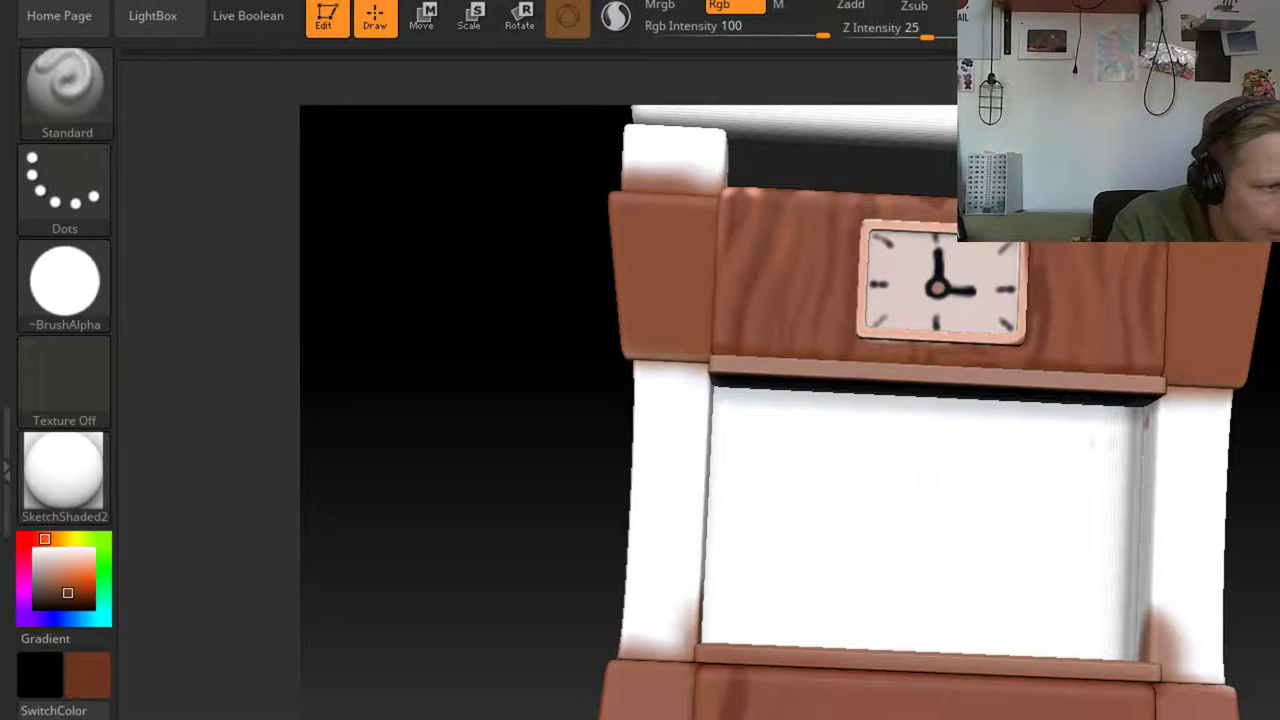
{"action": "key", "text": "shift"}
{"action": "key", "text": "ctrl"}
{"action": "key", "text": "shift"}
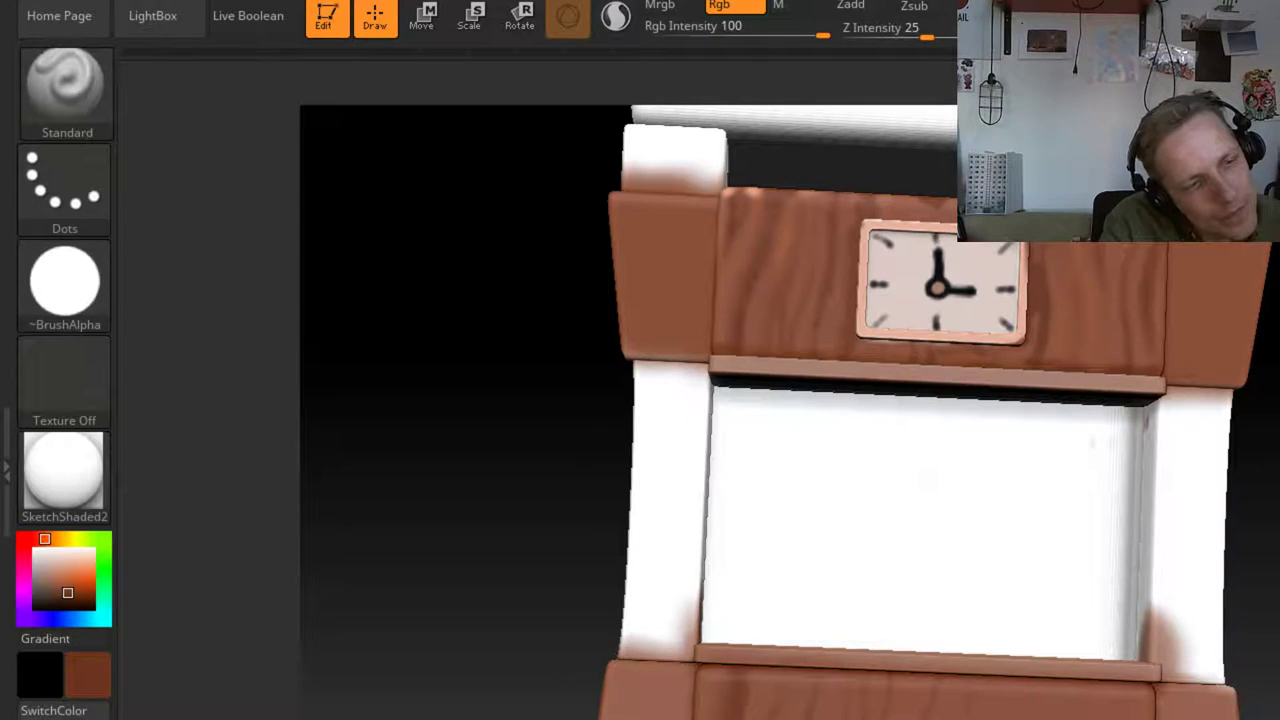
{"action": "key", "text": "ctrl"}
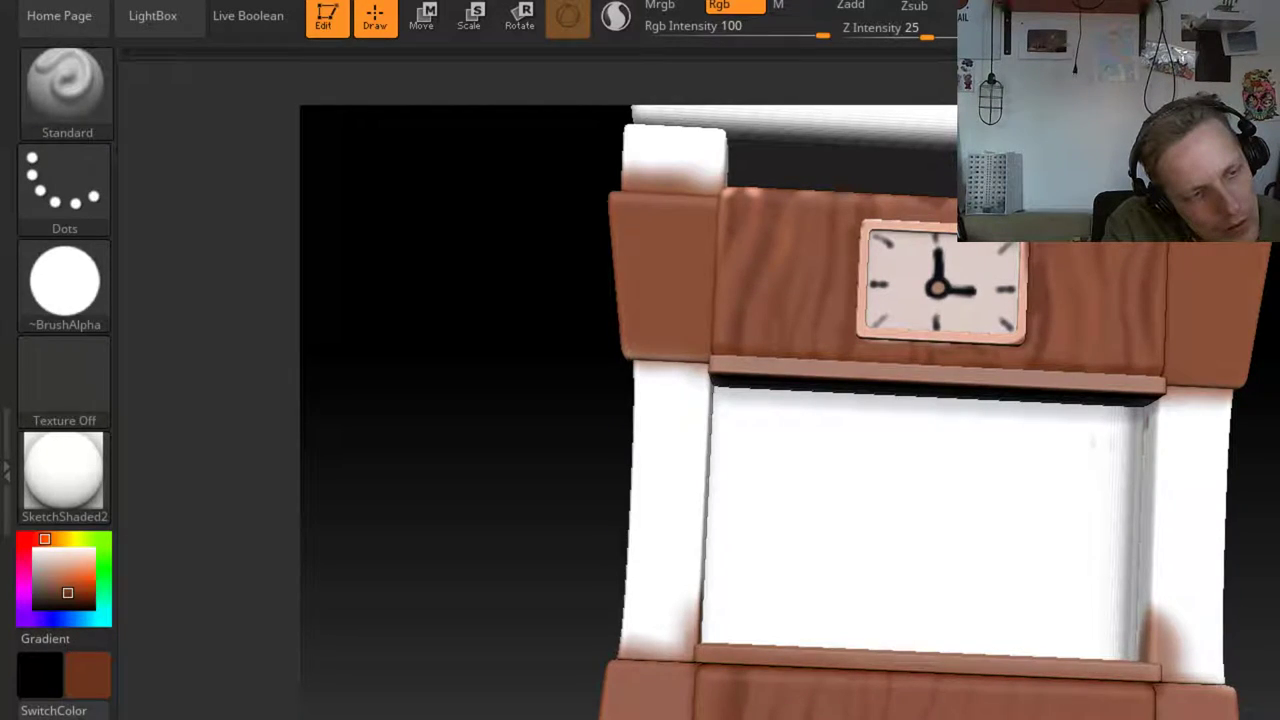
{"action": "key", "text": "ctrl"}
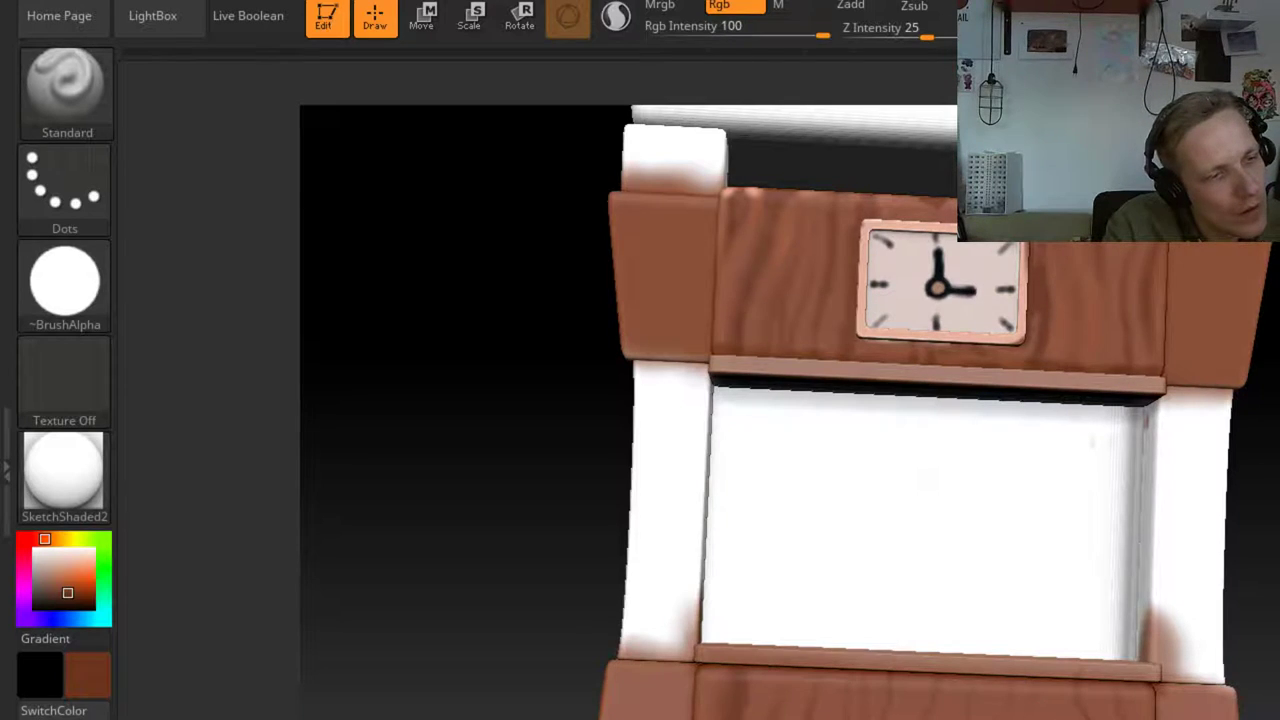
{"action": "mouse_move", "coordinate": [1275, 575]}
{"action": "left_mouse_down", "text": "alt"}
{"action": "mouse_move", "coordinate": [1274, 516]}
{"action": "mouse_move", "coordinate": [1191, 577]}
{"action": "left_mouse_up", "text": "alt"}
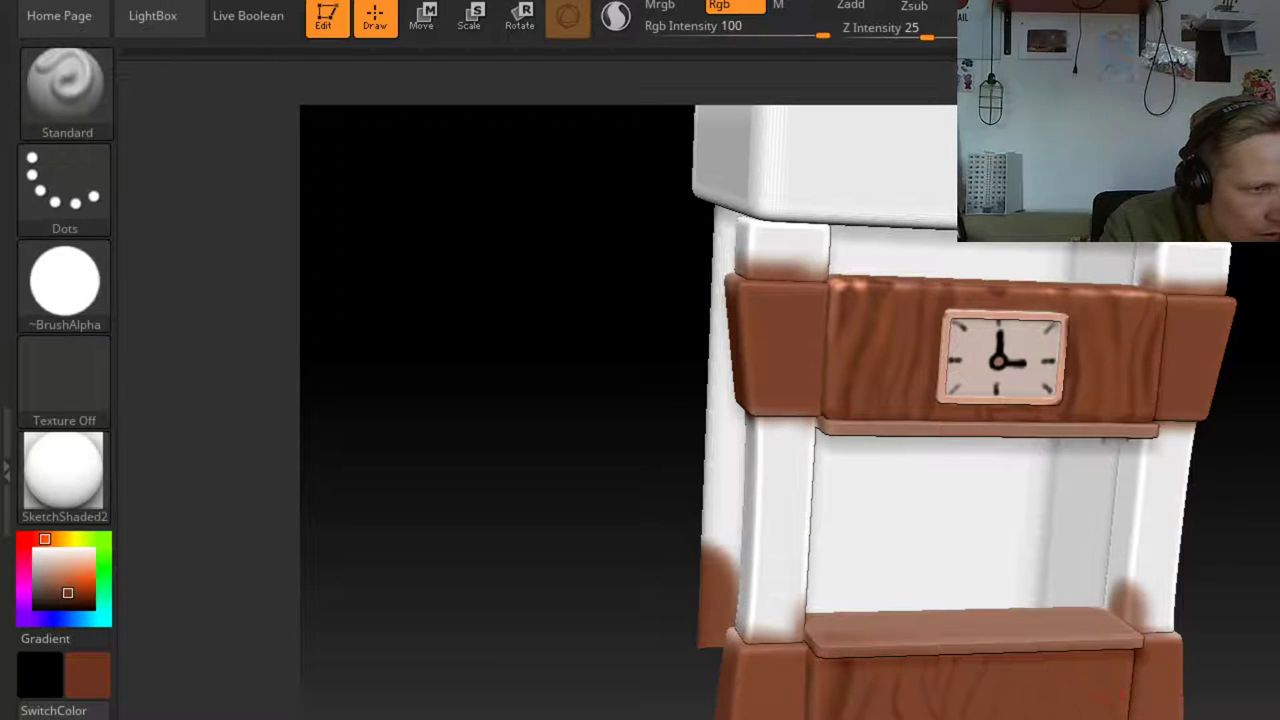
{"action": "left_click_drag", "start_coordinate": [1250, 560], "coordinate": [979, 719]}
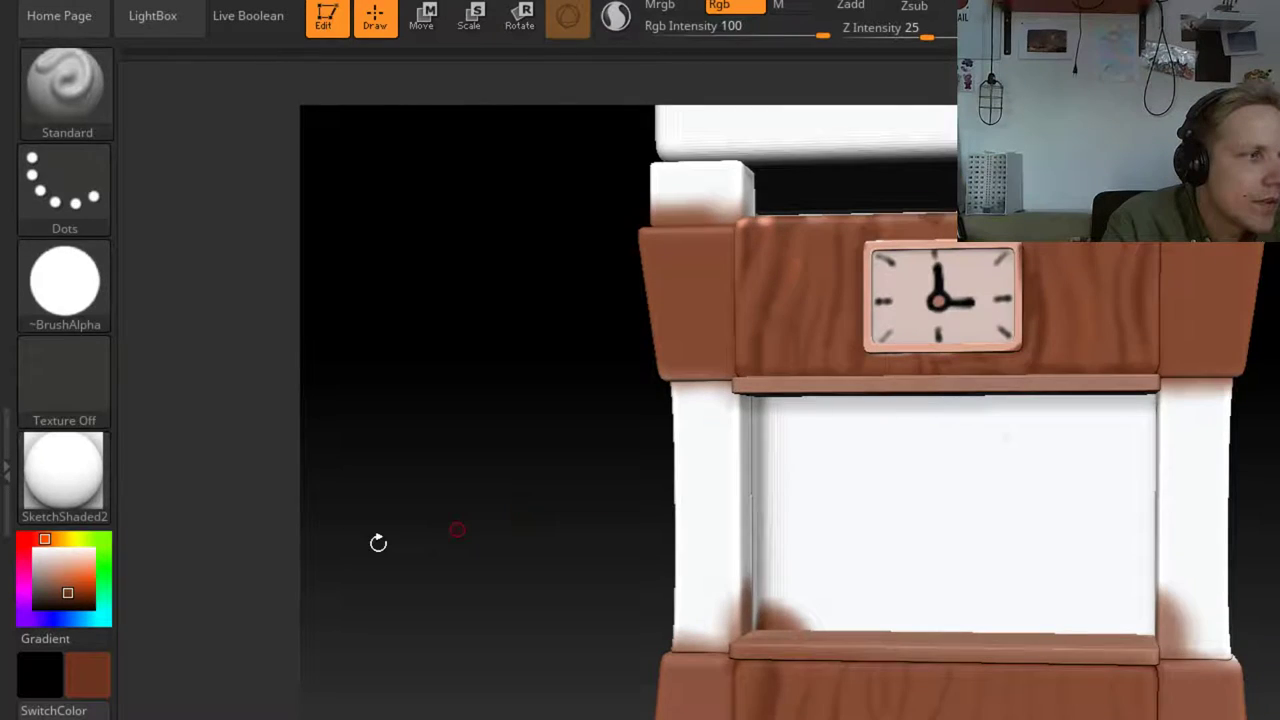
Sample a dark brown from the band and darken the grain just below the clock frame
{"action": "mouse_move", "coordinate": [91, 666]}
{"action": "left_mouse_down"}
{"action": "mouse_move", "coordinate": [849, 358]}
{"action": "mouse_move", "coordinate": [1032, 298]}
{"action": "left_mouse_up"}
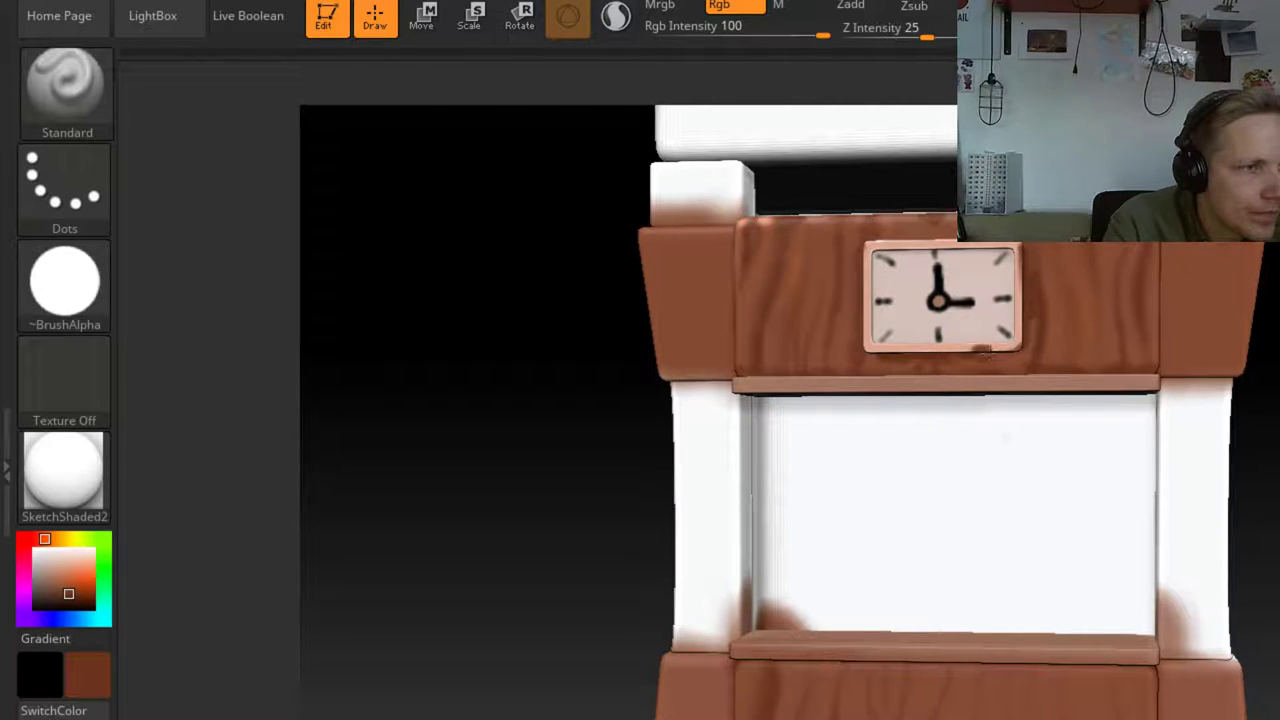
{"action": "right_click_drag", "start_coordinate": [1006, 437], "coordinate": [1151, 306]}
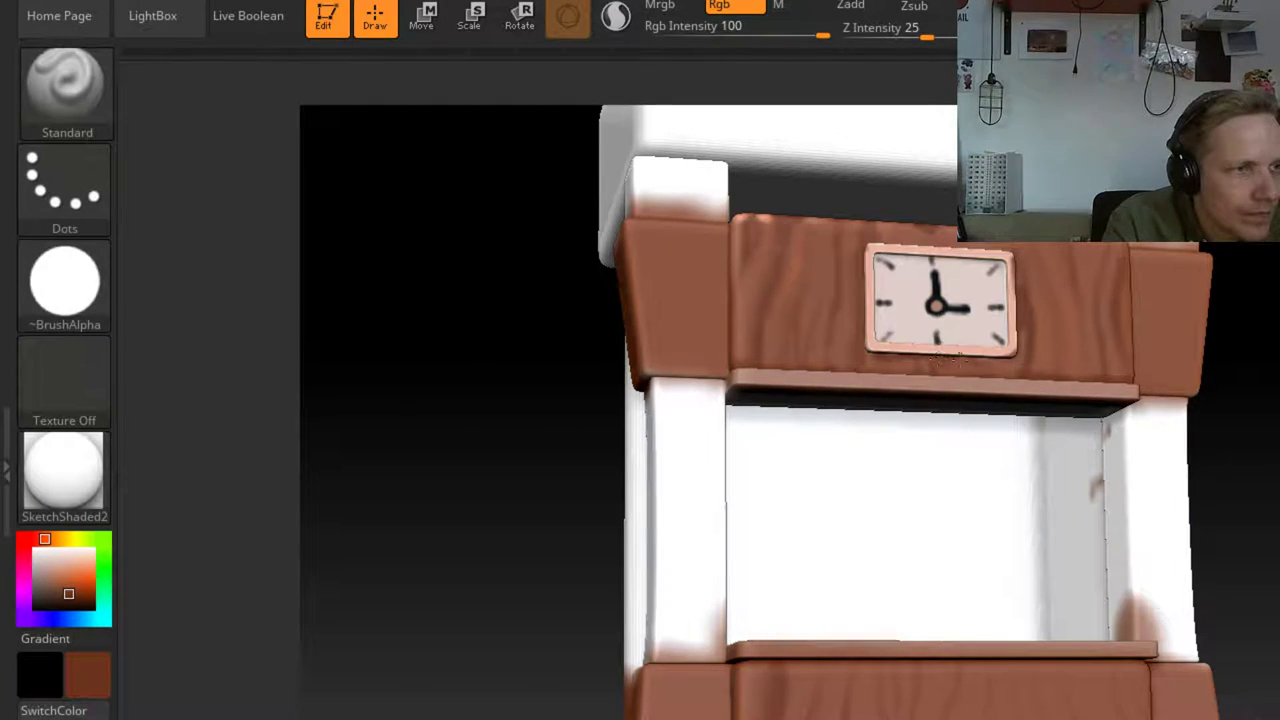
{"action": "right_click_drag", "start_coordinate": [1240, 330], "coordinate": [1240, 440]}
Sample a light salmon and add highlights to the band's upper front edge above the clock and near its left end
{"action": "left_click_drag", "start_coordinate": [100, 675], "coordinate": [789, 349]}
{"action": "key", "text": "c"}
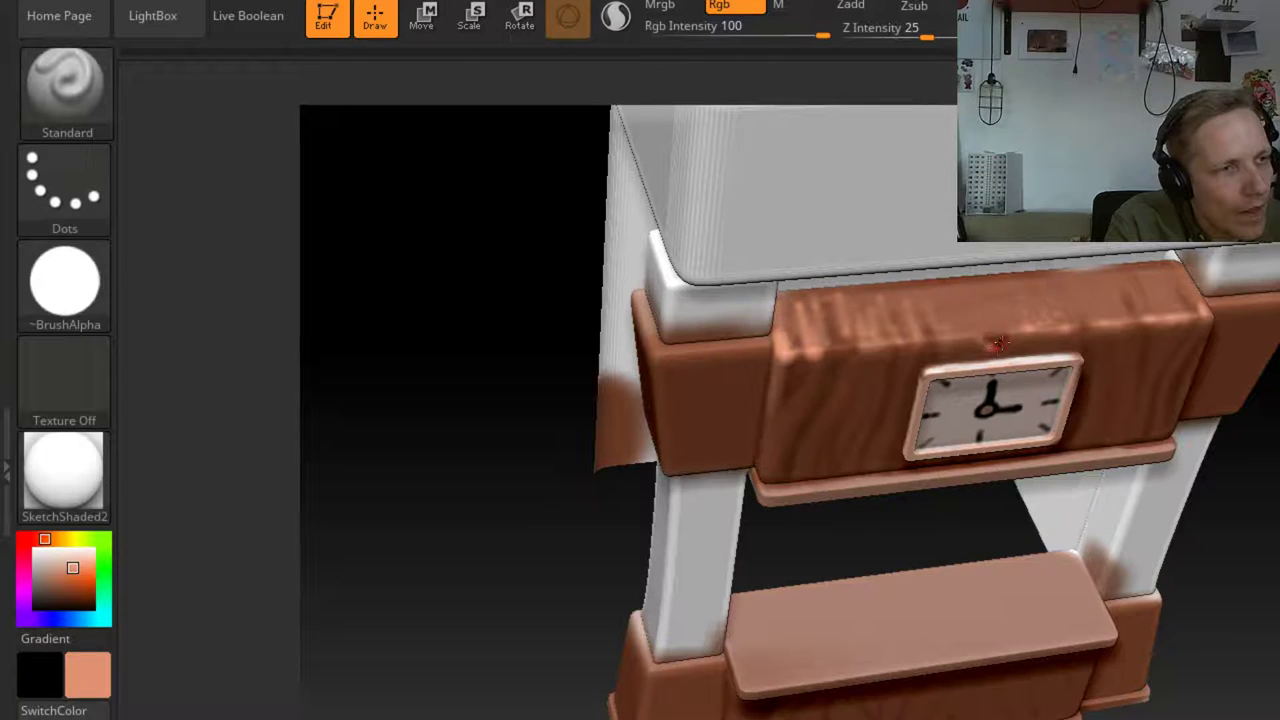
{"action": "right_click_drag", "start_coordinate": [1179, 385], "coordinate": [994, 371]}
{"action": "left_click_drag", "start_coordinate": [818, 343], "coordinate": [836, 356]}
{"action": "left_click_drag", "start_coordinate": [1276, 400], "coordinate": [1270, 366]}
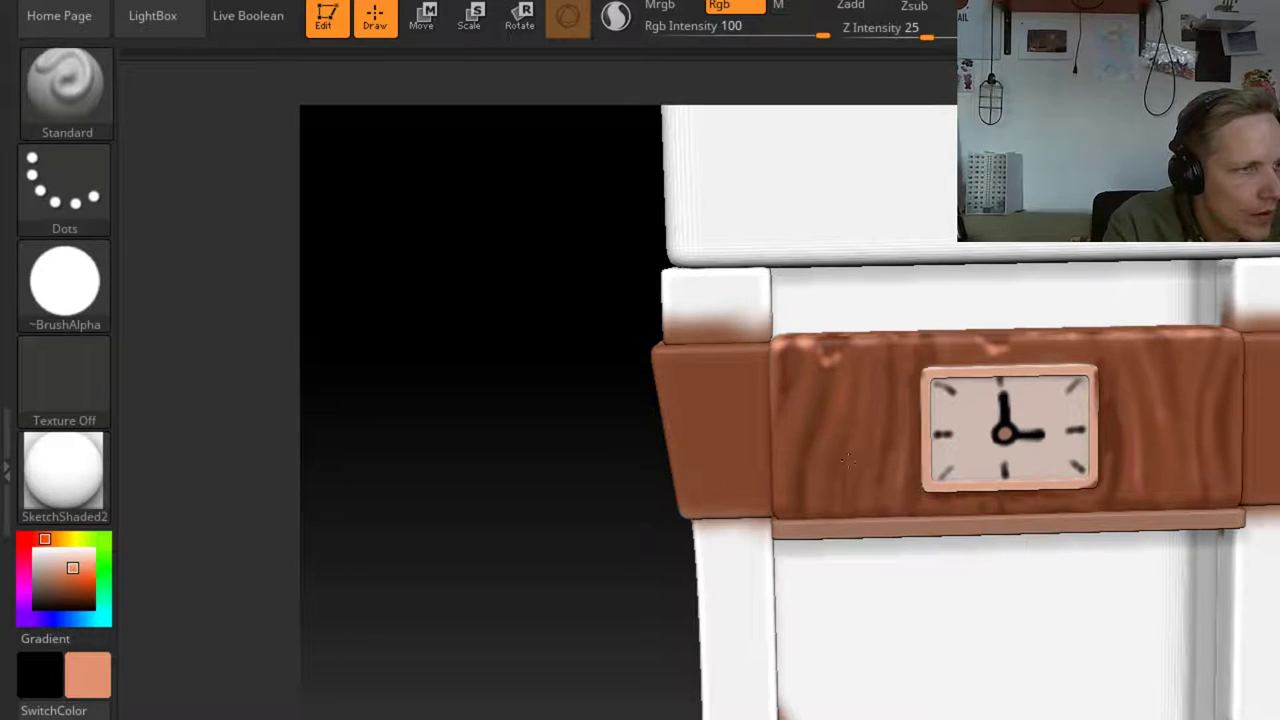
{"action": "right_click_drag", "start_coordinate": [836, 400], "coordinate": [1276, 640], "text": "ctrl"}
{"action": "mouse_move", "coordinate": [1276, 641]}
{"action": "left_mouse_down", "text": "alt"}
{"action": "mouse_move", "coordinate": [1260, 486]}
{"action": "mouse_move", "coordinate": [1191, 586]}
{"action": "left_mouse_up", "text": "alt"}
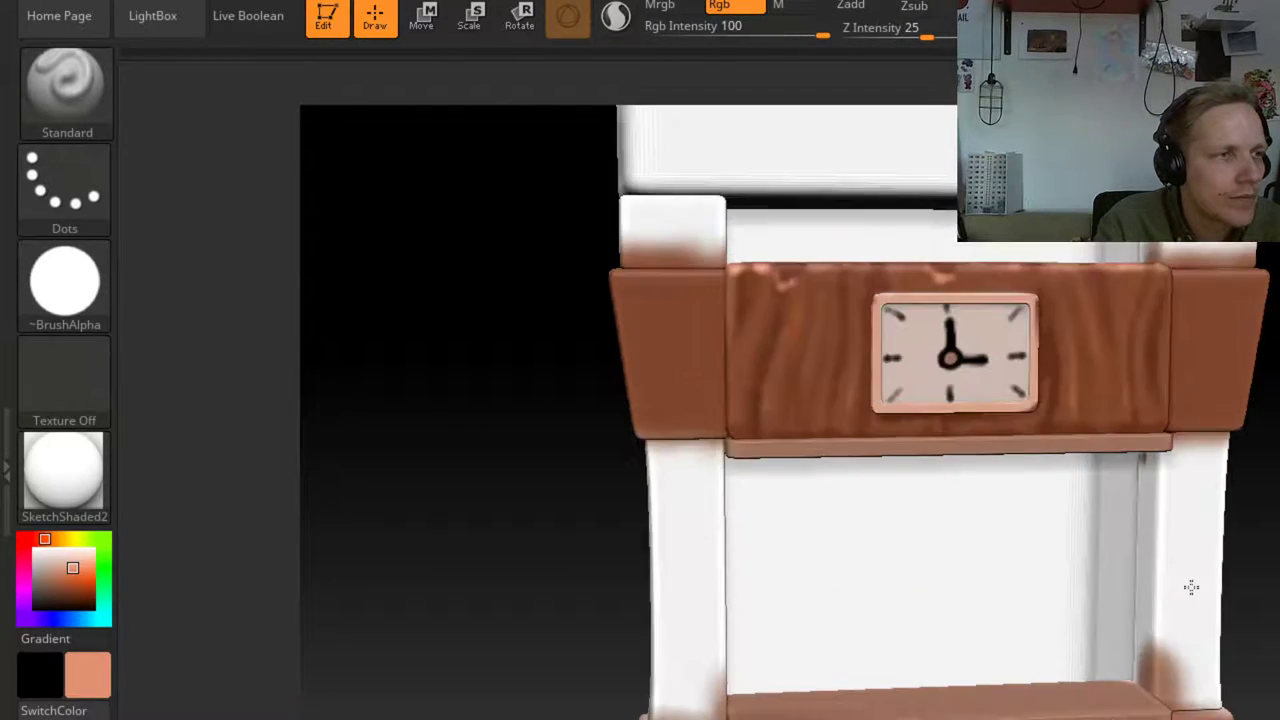
Sample the lower ledge's brown, lighten it to a pale pink, and start a highlight on the ledge's front edge near its left corner
{"action": "key", "text": "shift"}
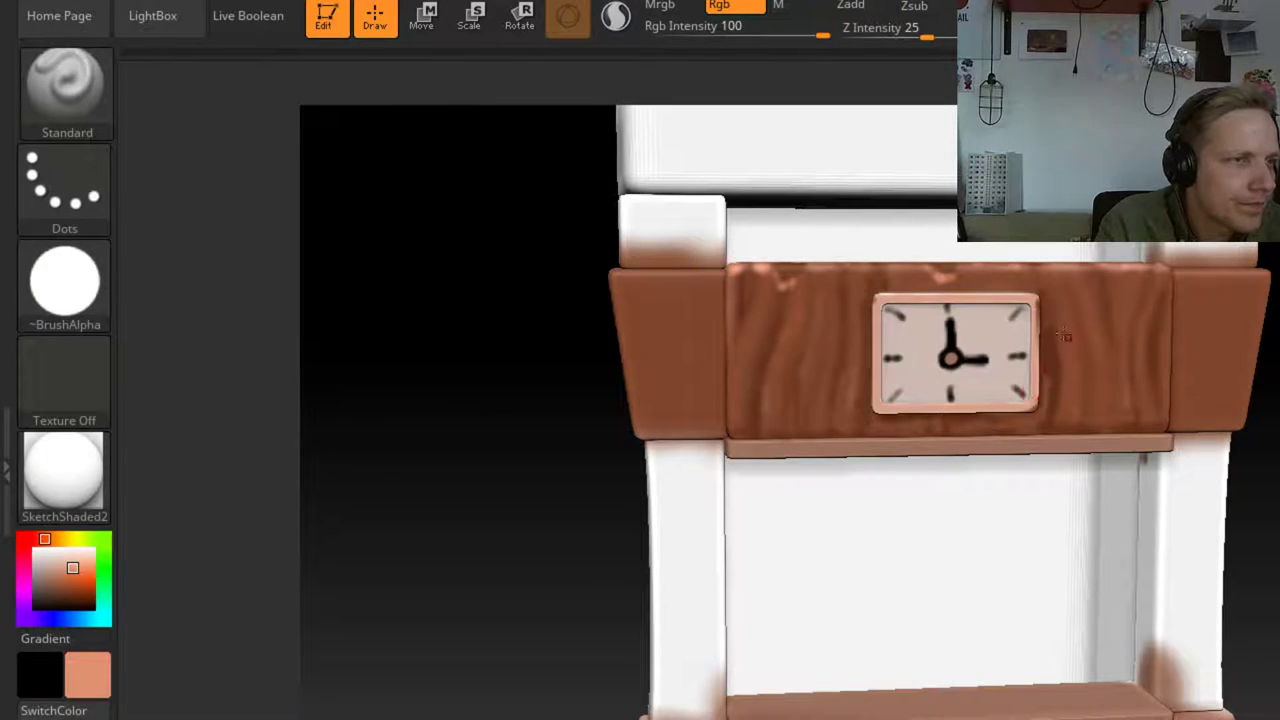
{"action": "key", "text": "shift"}
{"action": "mouse_move", "coordinate": [1262, 470]}
{"action": "left_mouse_down", "text": "alt"}
{"action": "mouse_move", "coordinate": [1274, 360]}
{"action": "mouse_move", "coordinate": [1243, 411]}
{"action": "mouse_move", "coordinate": [1243, 490]}
{"action": "mouse_move", "coordinate": [1274, 431]}
{"action": "left_mouse_up", "text": "alt"}
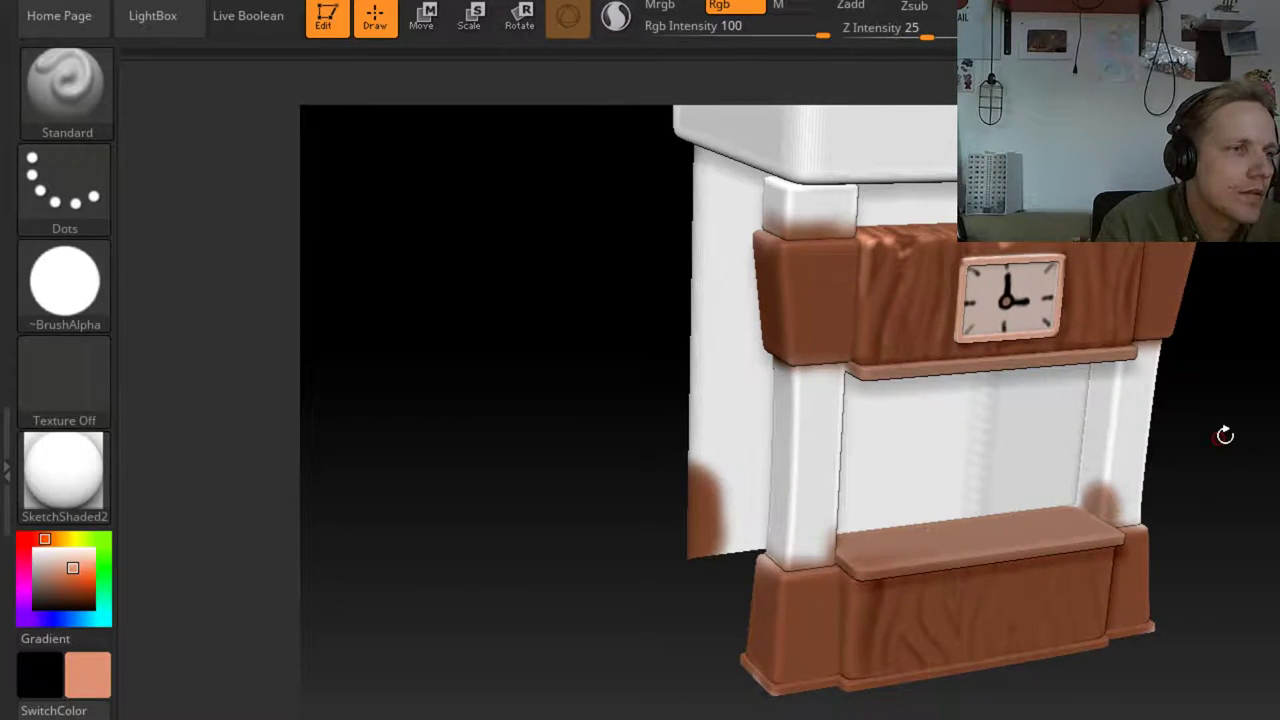
{"action": "right_click_drag", "start_coordinate": [1225, 436], "coordinate": [1271, 428]}
{"action": "left_click_drag", "start_coordinate": [1271, 428], "coordinate": [1271, 500], "text": "alt"}
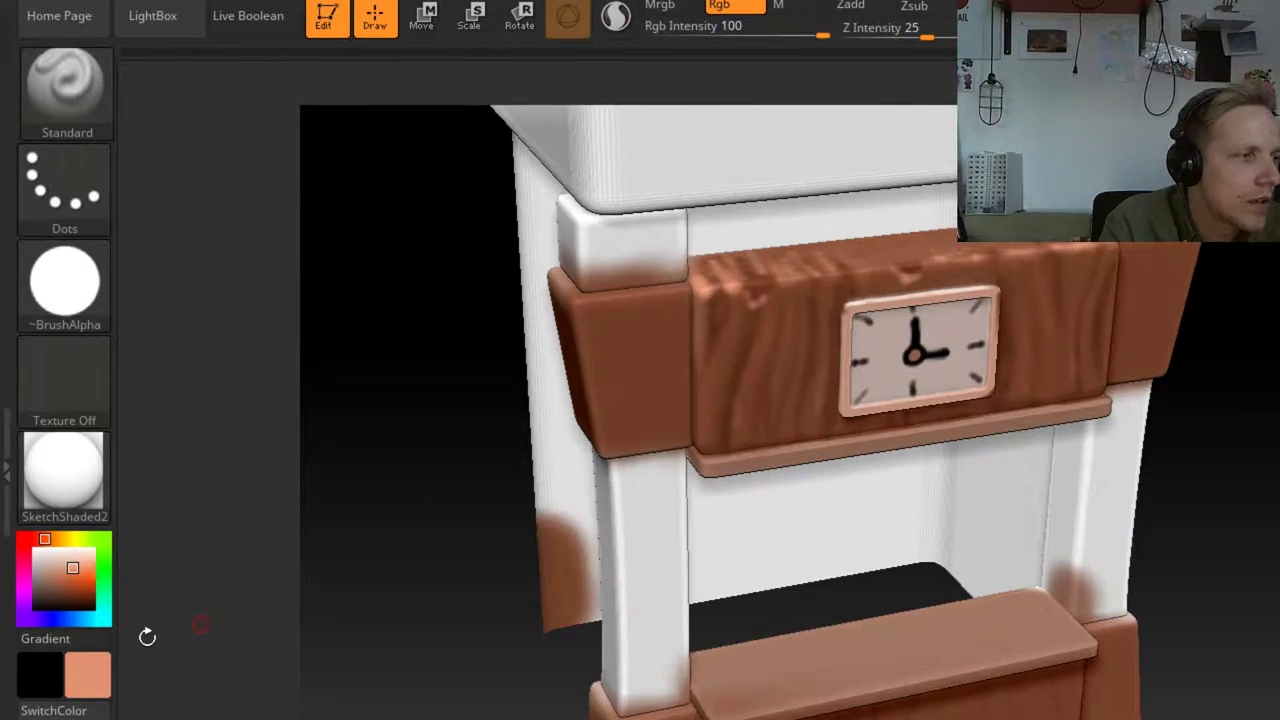
{"action": "key", "text": "c"}
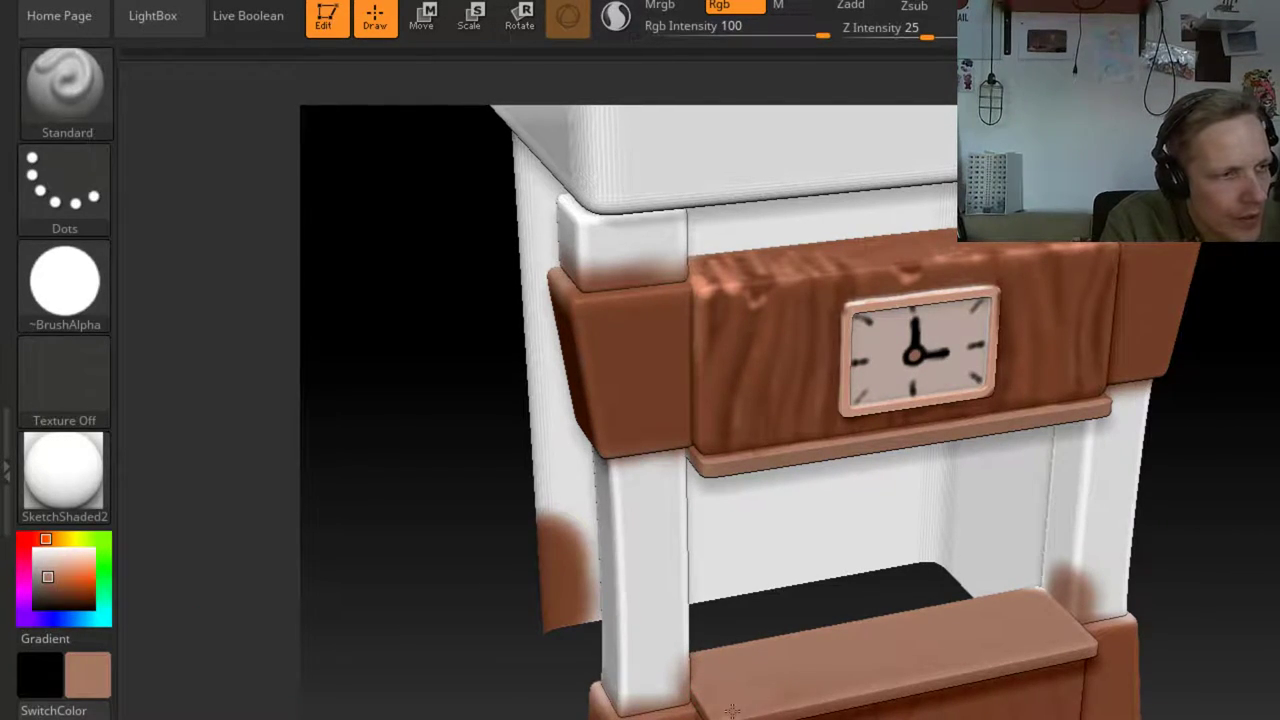
{"action": "left_click", "coordinate": [53, 561]}
{"action": "mouse_move", "coordinate": [711, 705]}
{"action": "right_mouse_down", "text": "alt"}
{"action": "mouse_move", "coordinate": [777, 541]}
{"action": "mouse_move", "coordinate": [762, 536]}
{"action": "right_mouse_up", "text": "alt"}
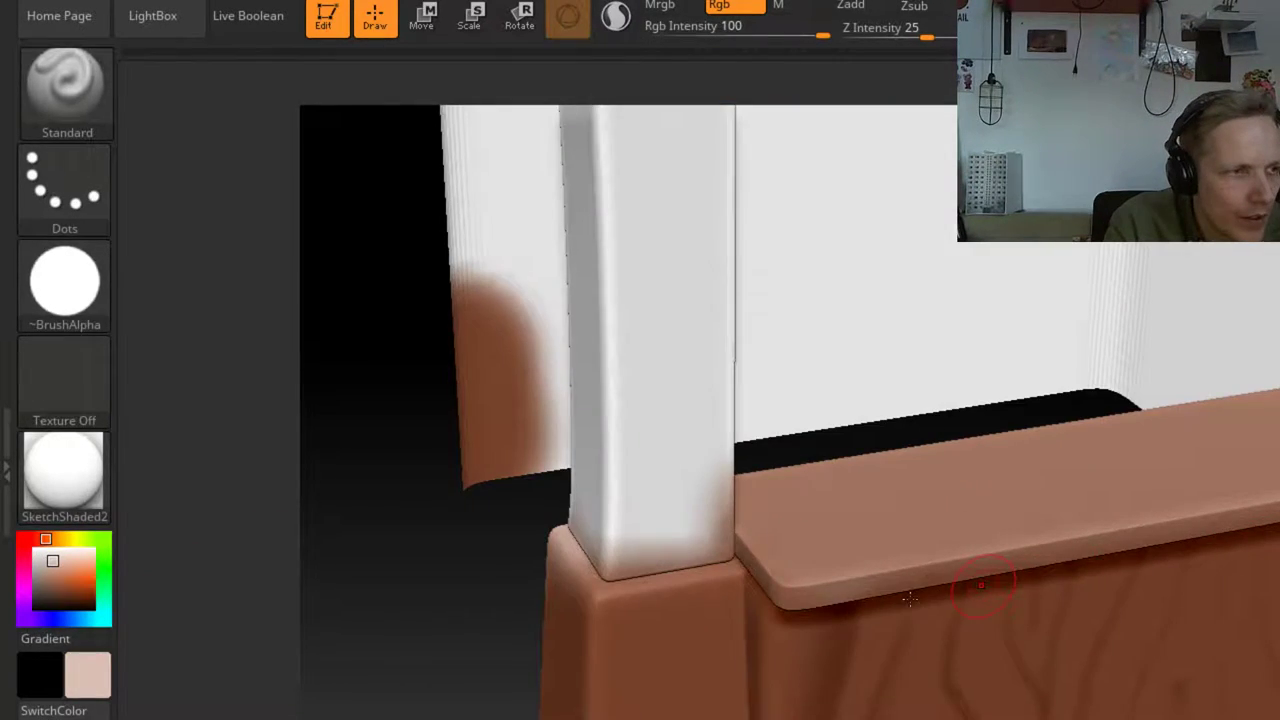
{"action": "key", "text": "space"}
{"action": "left_click_drag", "start_coordinate": [762, 549], "coordinate": [753, 570]}
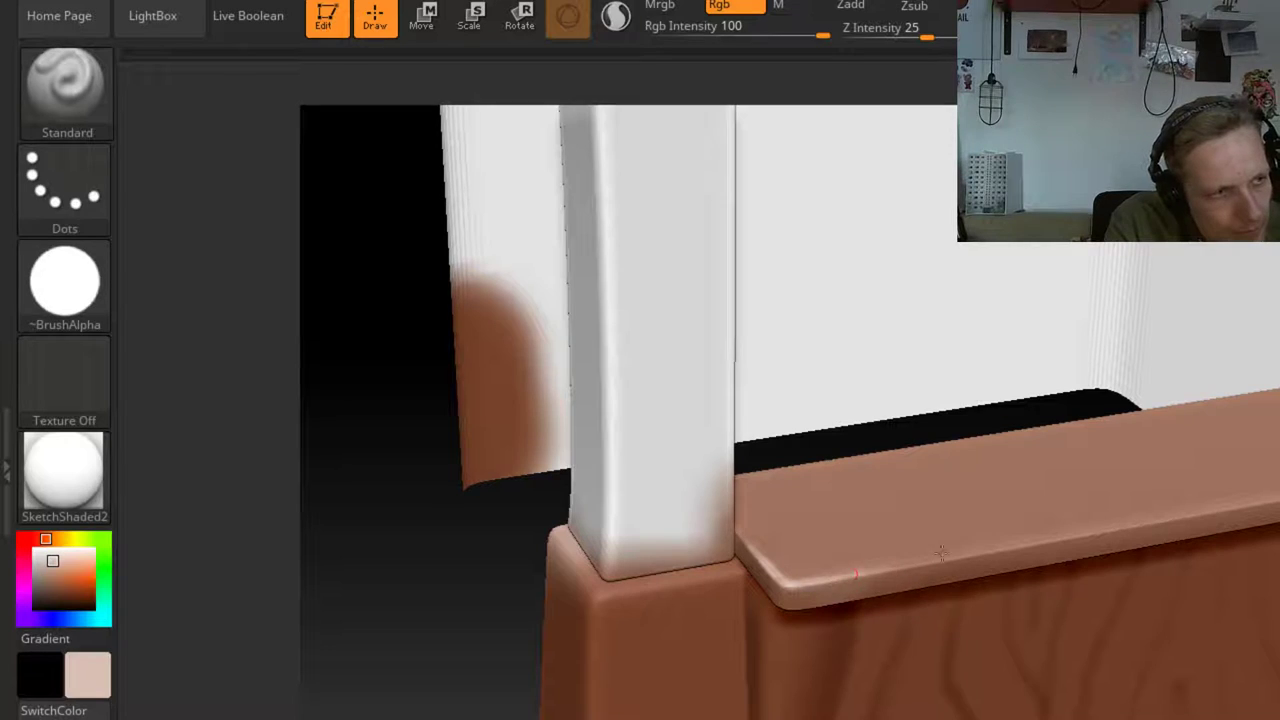
Switch the material to Flat Color and extend the pale pink highlights along the lower ledge's front edge and end corners
{"action": "left_click", "coordinate": [63, 475]}
{"action": "left_click", "coordinate": [183, 297]}
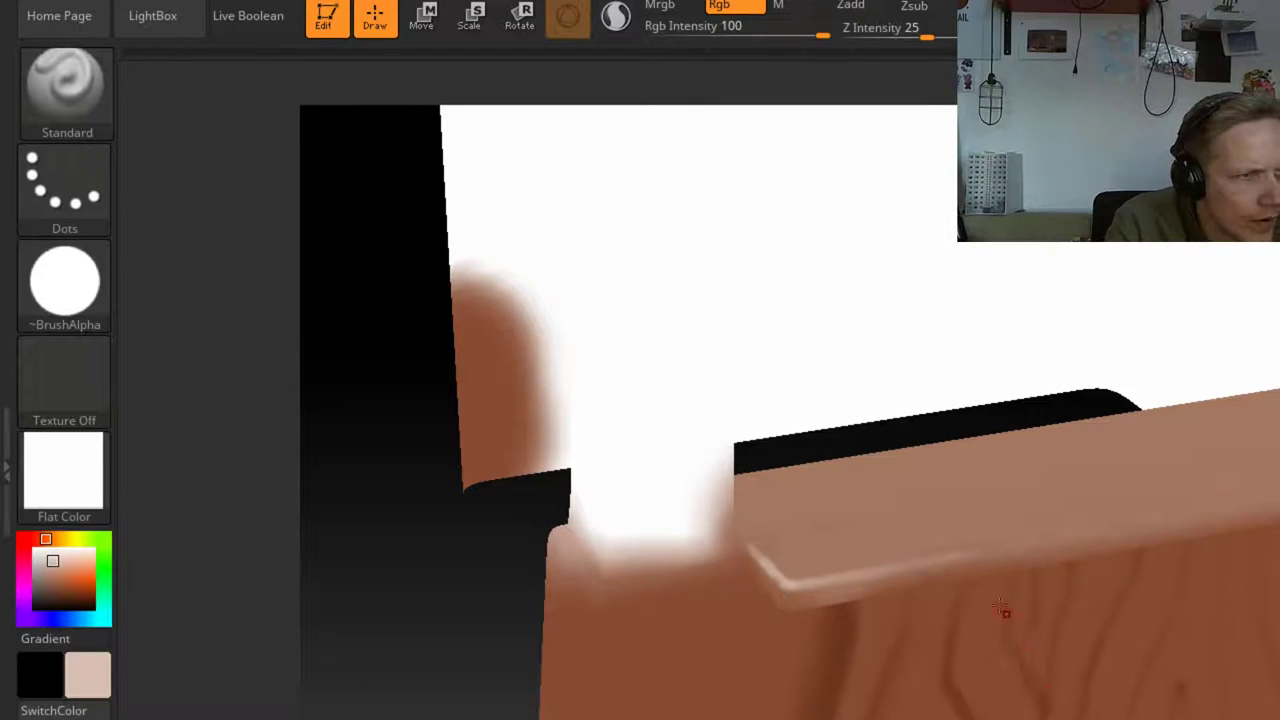
{"action": "mouse_move", "coordinate": [1172, 700]}
{"action": "right_mouse_down", "text": "ctrl"}
{"action": "mouse_move", "coordinate": [1232, 553]}
{"action": "mouse_move", "coordinate": [1261, 636]}
{"action": "mouse_move", "coordinate": [1262, 700]}
{"action": "right_mouse_up", "text": "ctrl"}
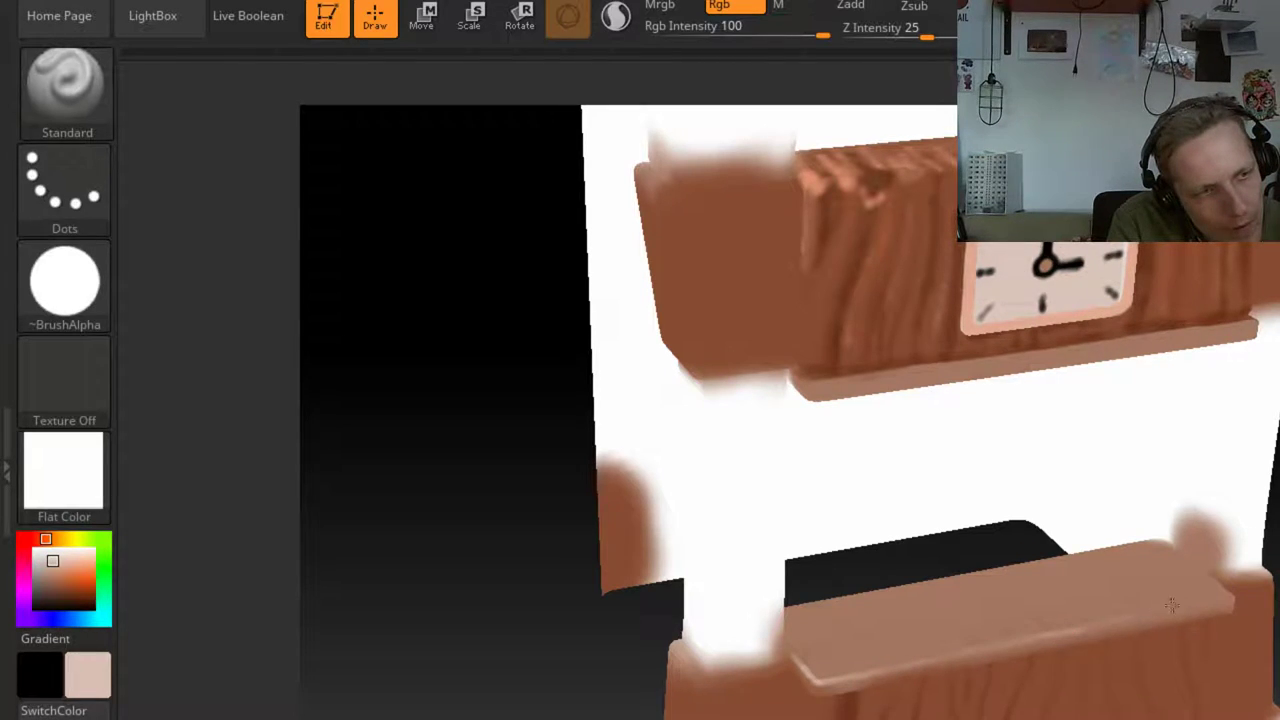
{"action": "left_click_drag", "start_coordinate": [450, 400], "coordinate": [330, 340]}
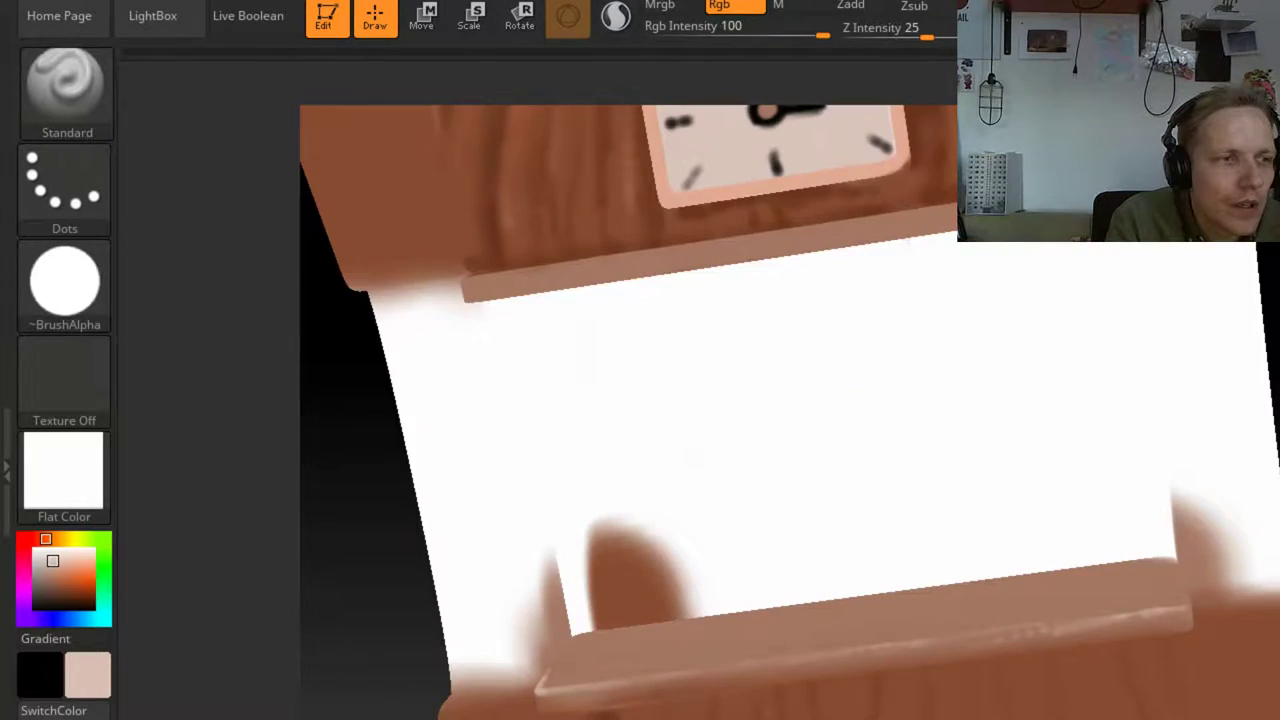
{"action": "left_click_drag", "start_coordinate": [350, 450], "coordinate": [400, 420]}
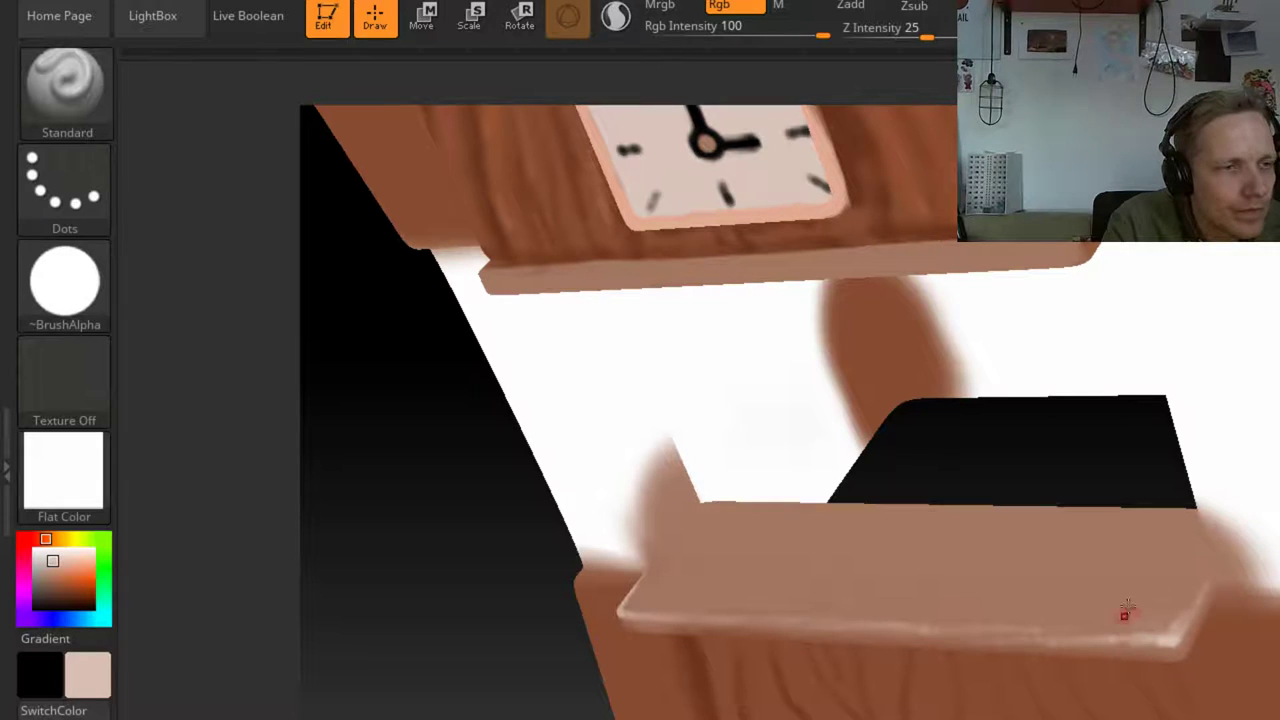
{"action": "right_click_drag", "start_coordinate": [1131, 686], "coordinate": [1003, 569]}
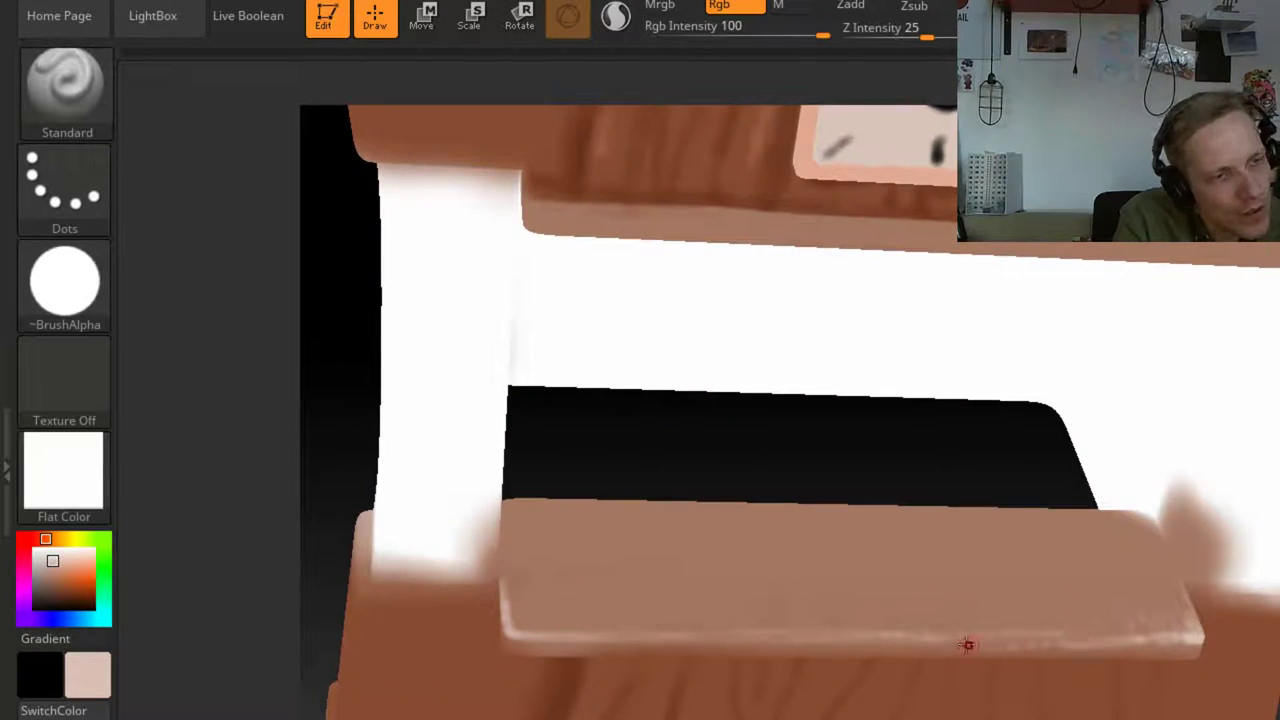
Sample the lower ledge's brown and tidy the lower border of its front-edge highlight
{"action": "key", "text": "ctrl"}
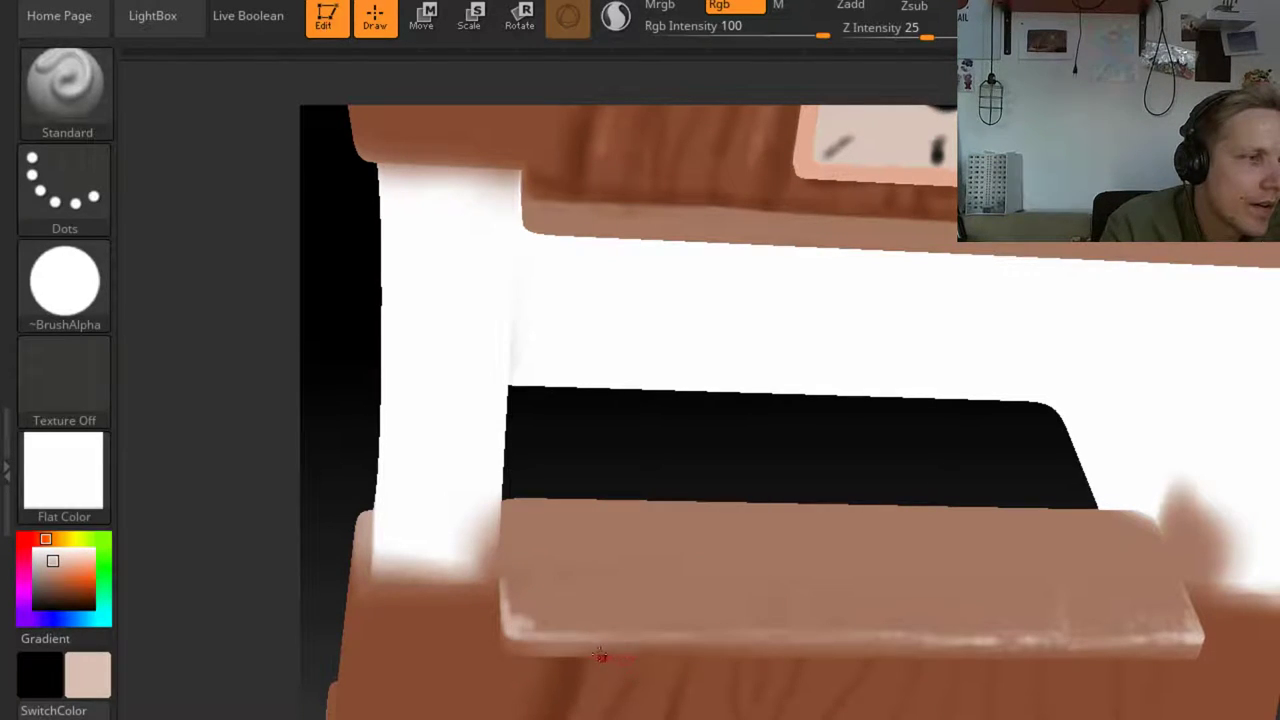
{"action": "key", "text": "c"}
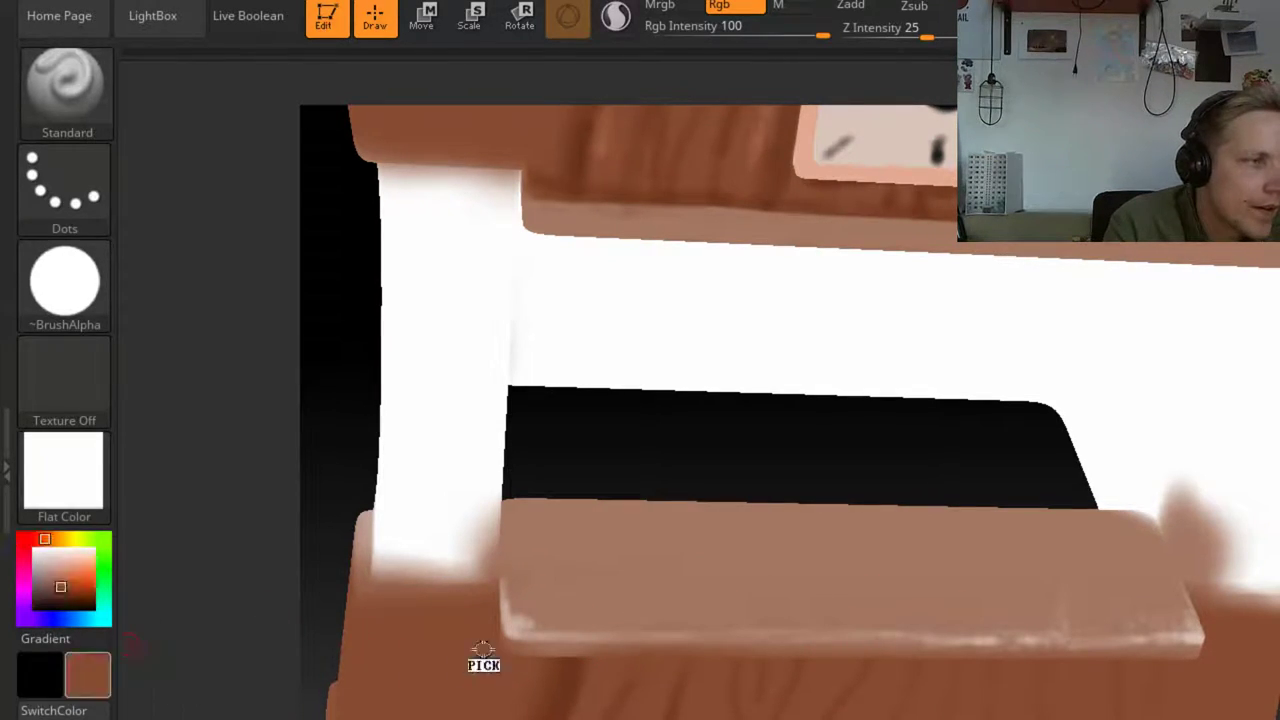
{"action": "left_click_drag", "start_coordinate": [610, 646], "coordinate": [581, 647]}
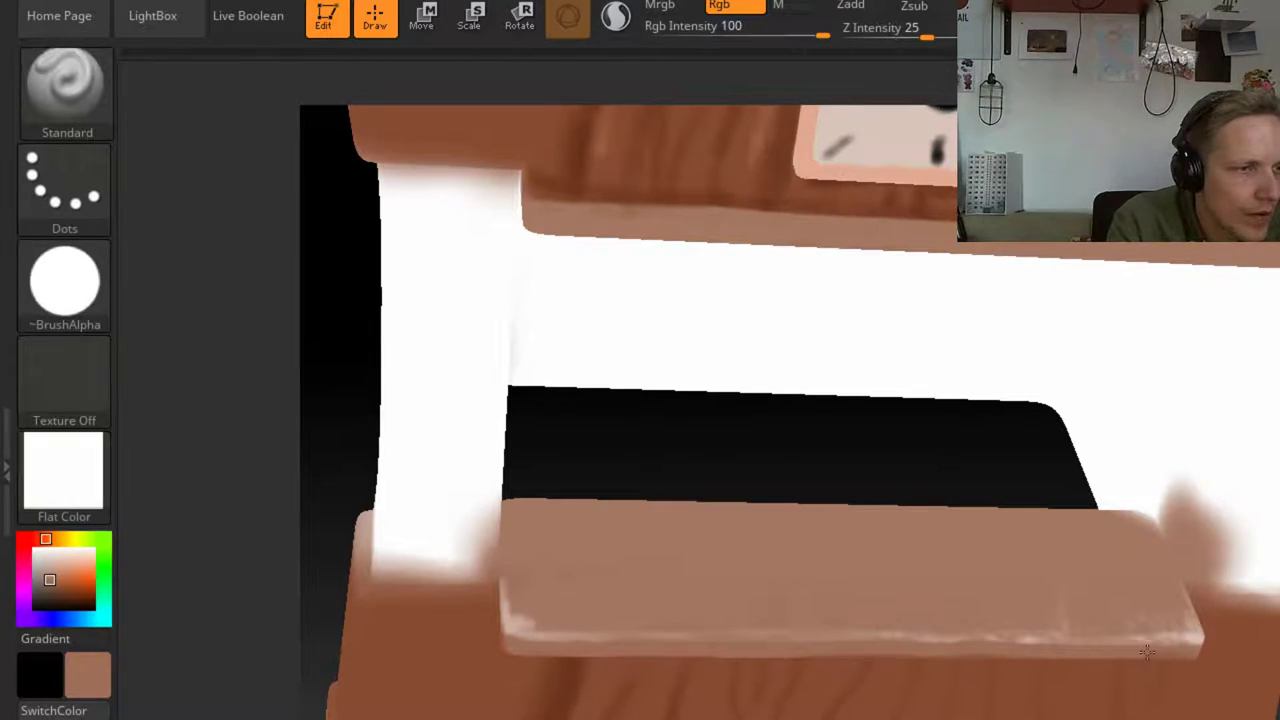
Choose a darker brown and shade the lower ledge's rear corners where it meets the pillars
{"action": "right_click_drag", "start_coordinate": [1200, 640], "coordinate": [1258, 635], "text": "ctrl"}
{"action": "left_click_drag", "start_coordinate": [1258, 635], "coordinate": [589, 577]}
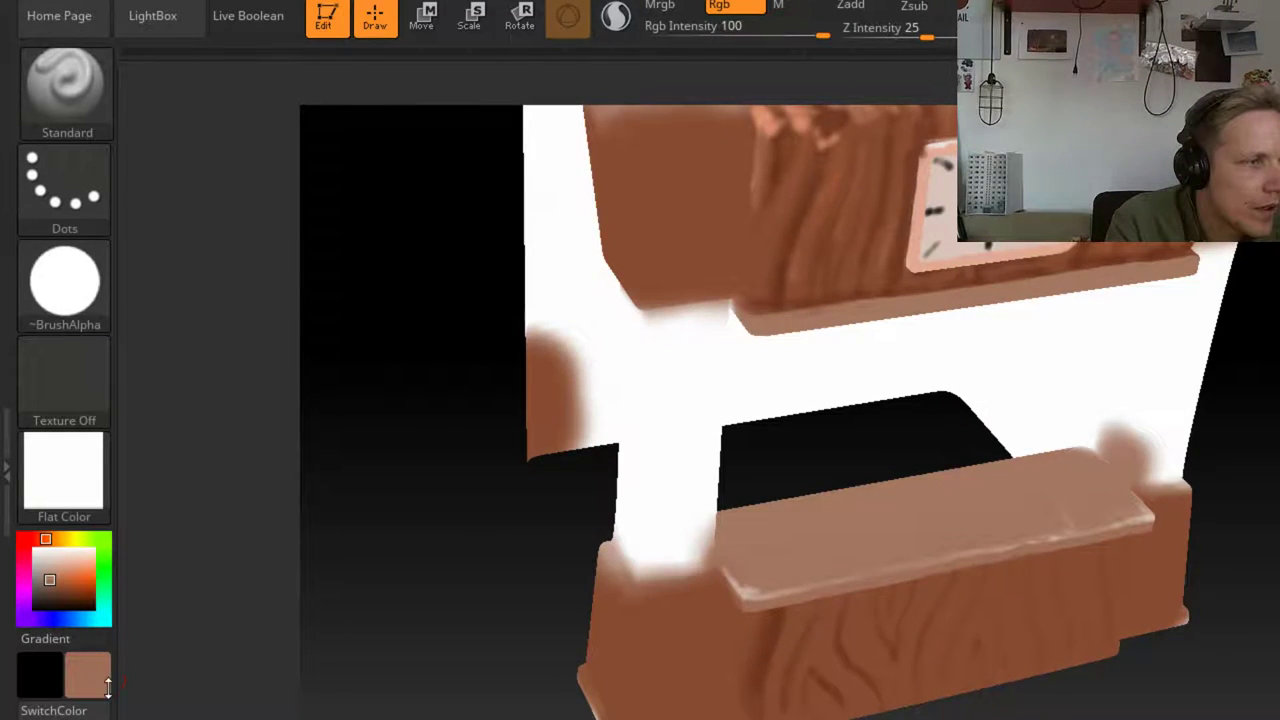
{"action": "key", "text": "c"}
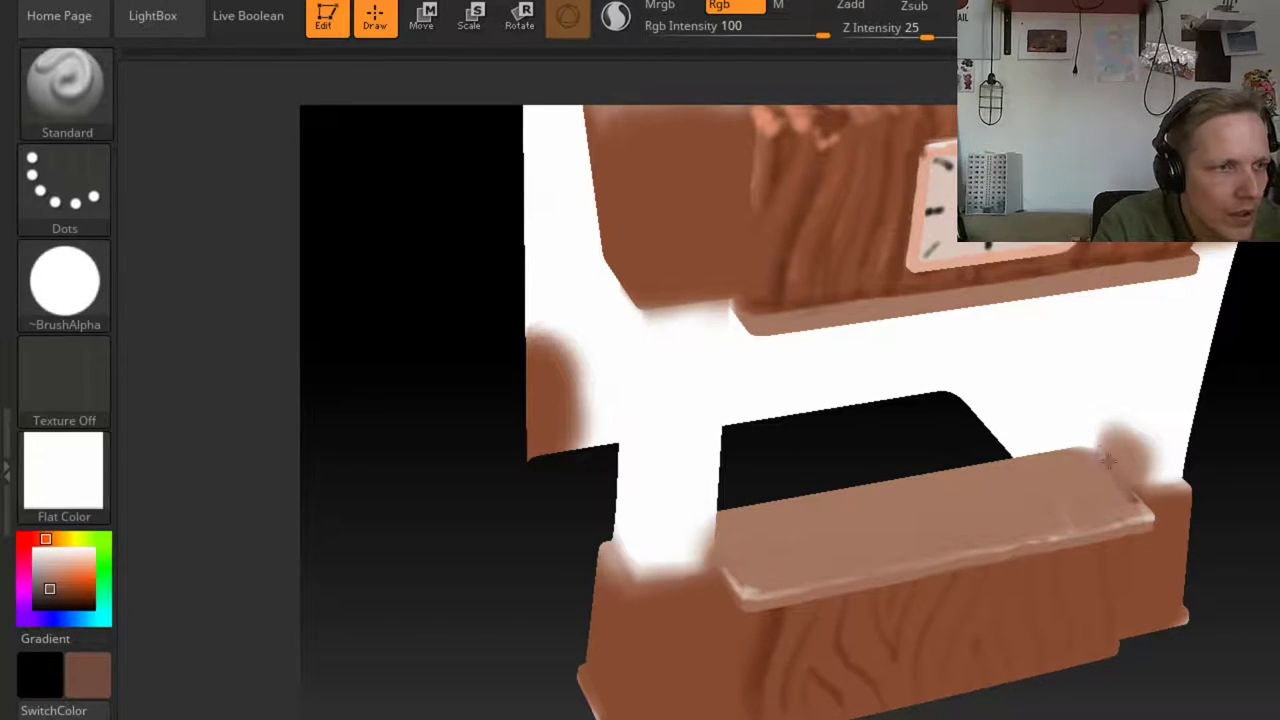
{"action": "left_click_drag", "start_coordinate": [1166, 710], "coordinate": [731, 584]}
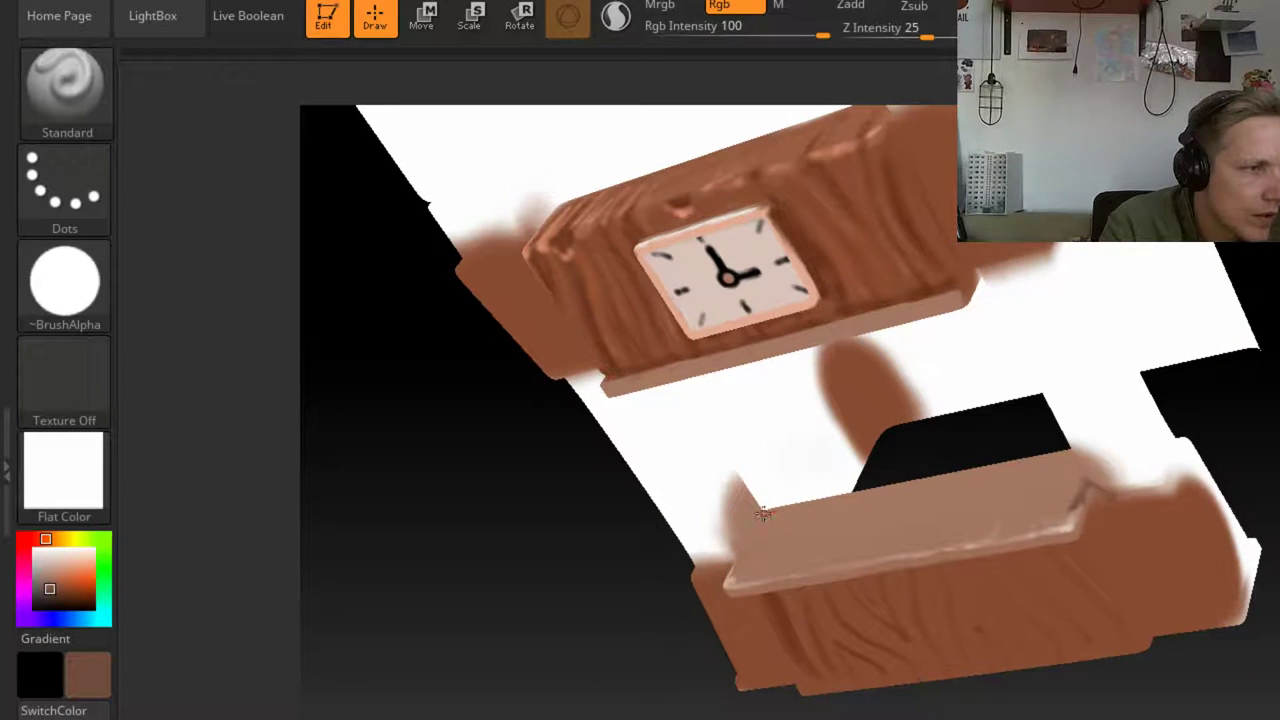
{"action": "left_click_drag", "start_coordinate": [640, 600], "coordinate": [889, 683]}
{"action": "left_click_drag", "start_coordinate": [1131, 534], "coordinate": [1070, 670], "text": "alt"}
{"action": "left_click_drag", "start_coordinate": [1270, 390], "coordinate": [1174, 479], "text": "alt"}
Sample the ledge's brown, lighten it to a pale pink, and paint a highlight along the ledge below the clock
{"action": "left_click_drag", "start_coordinate": [1274, 479], "coordinate": [1279, 540]}
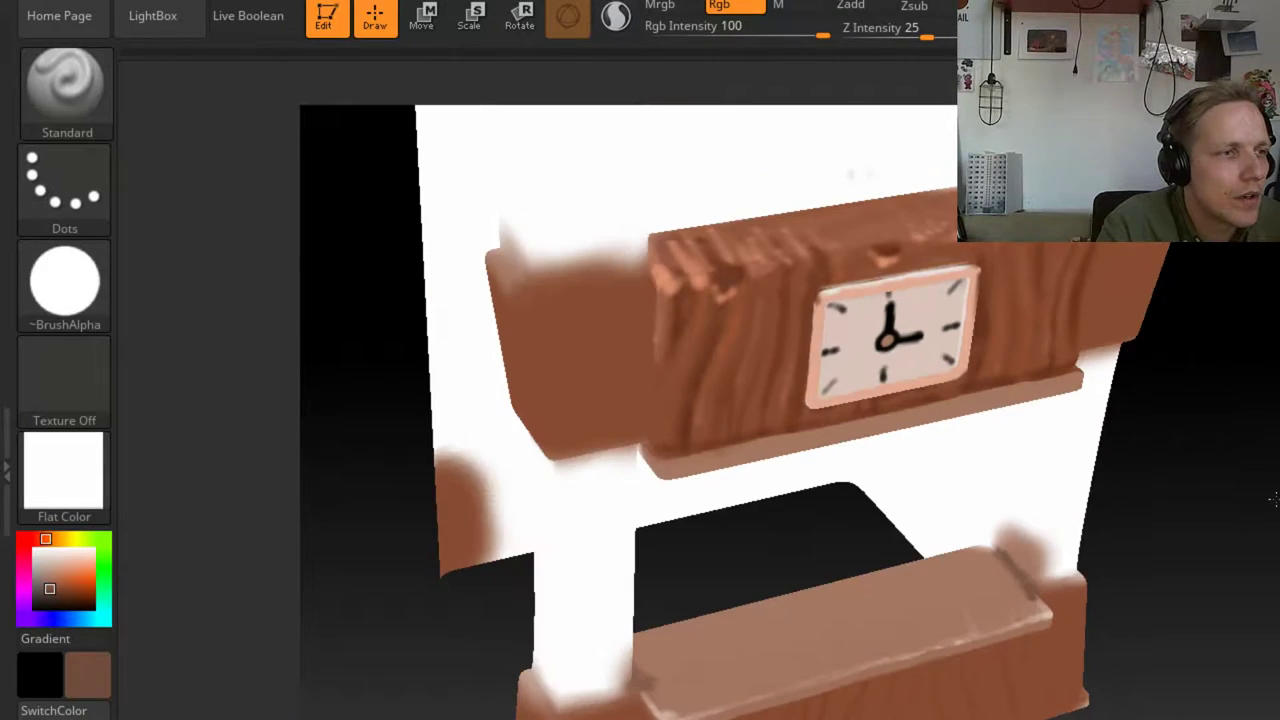
{"action": "left_click", "coordinate": [35, 568]}
{"action": "left_click_drag", "start_coordinate": [70, 673], "coordinate": [665, 706]}
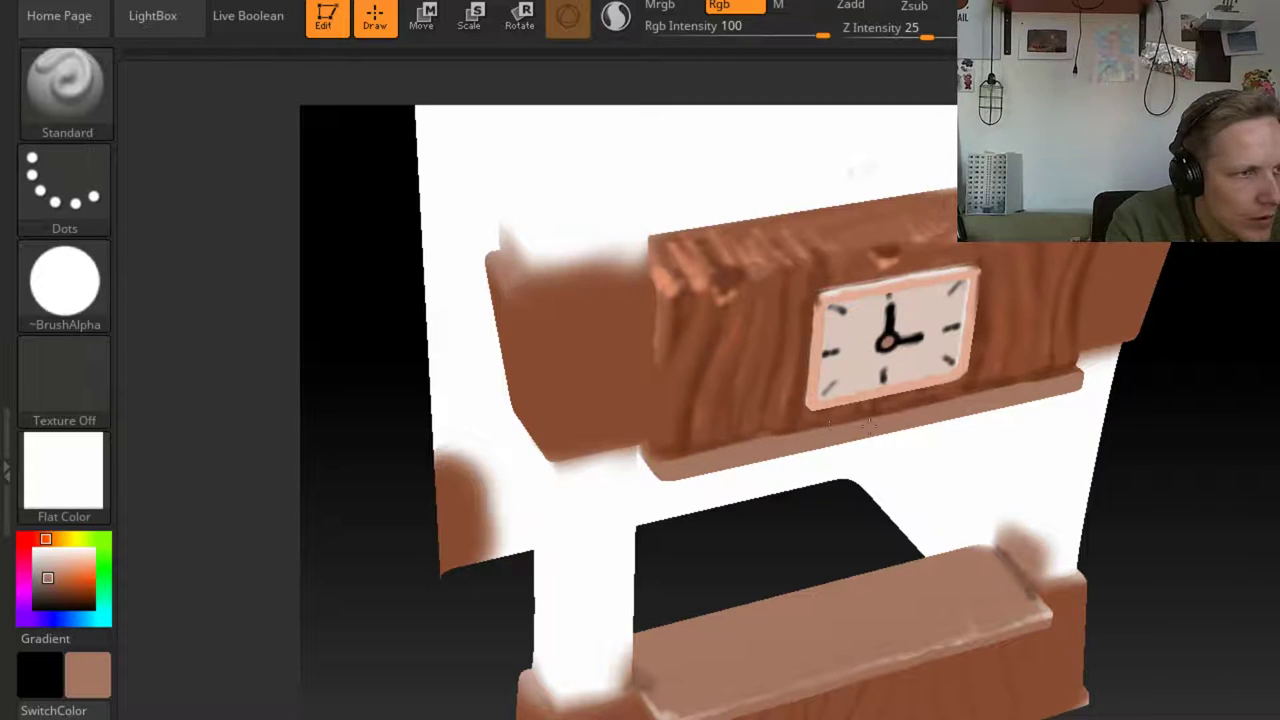
{"action": "left_click_drag", "start_coordinate": [87, 675], "coordinate": [666, 714]}
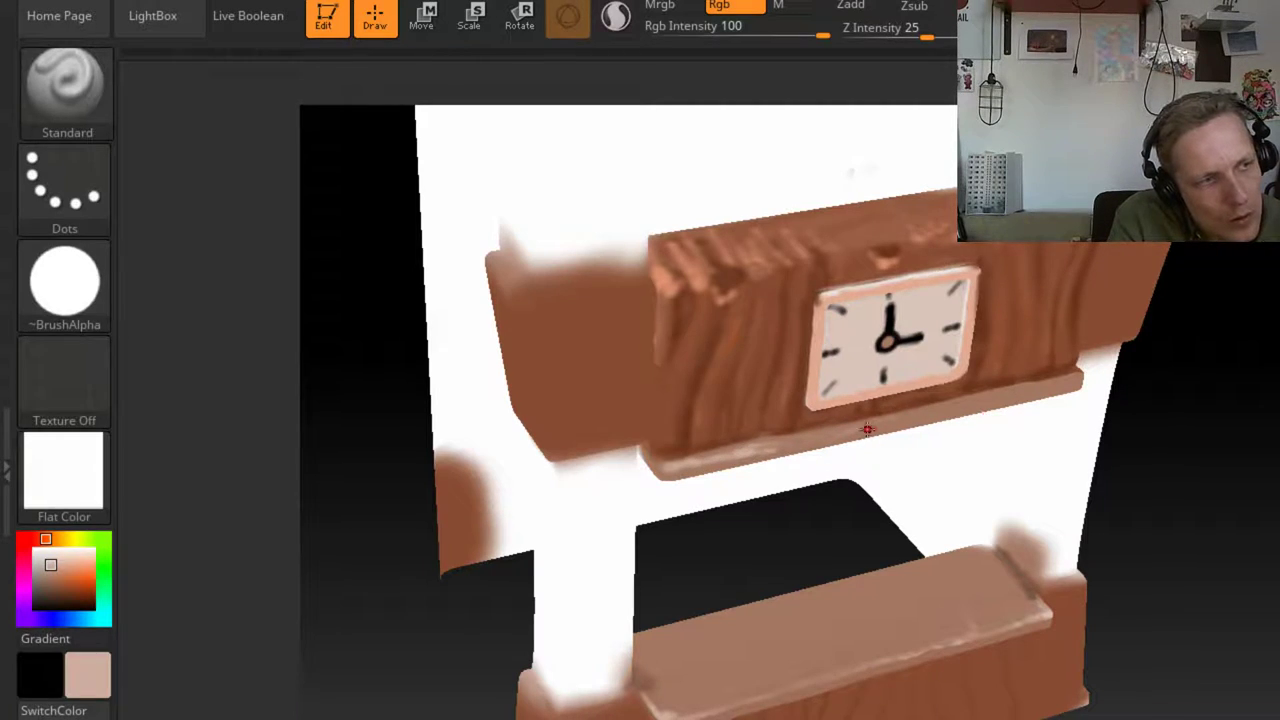
{"action": "left_click_drag", "start_coordinate": [973, 400], "coordinate": [1082, 378]}
Break up the highlight on the ledge below the clock with darker brown dabs and pale pink touches
{"action": "left_click_drag", "start_coordinate": [1200, 480], "coordinate": [1143, 566]}
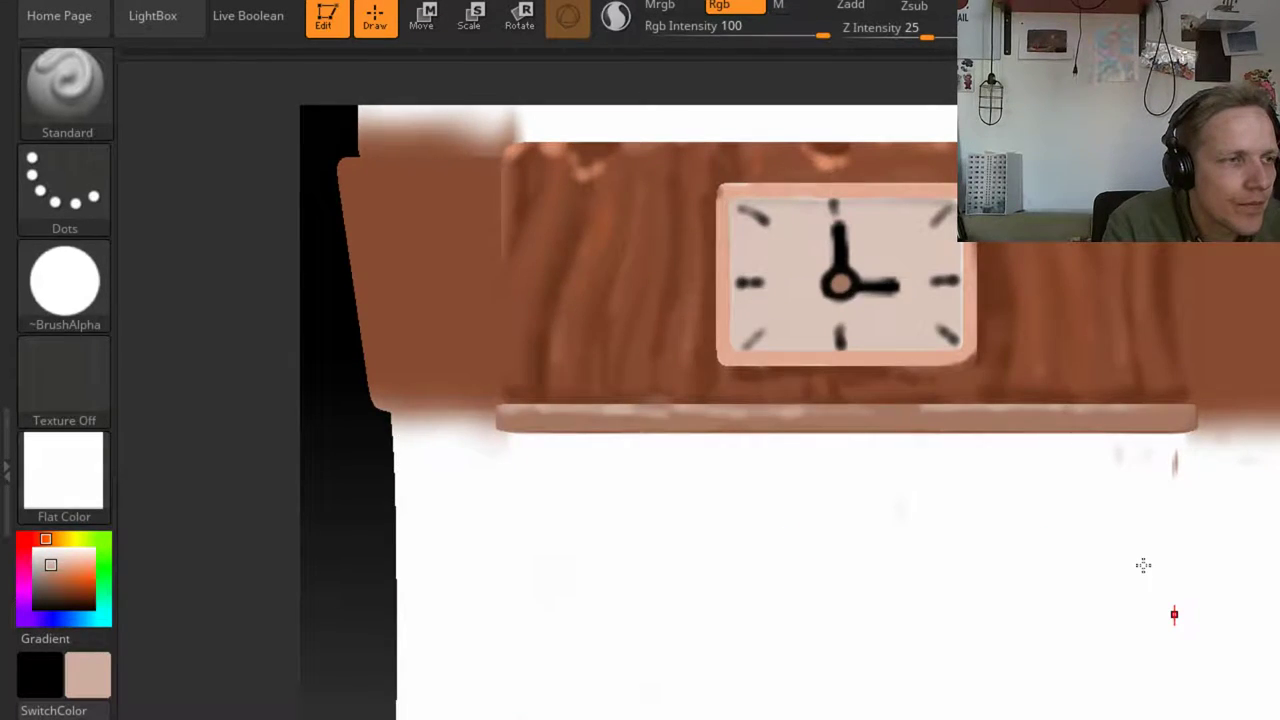
{"action": "mouse_move", "coordinate": [88, 672]}
{"action": "left_mouse_down"}
{"action": "mouse_move", "coordinate": [197, 694]}
{"action": "mouse_move", "coordinate": [656, 418]}
{"action": "mouse_move", "coordinate": [982, 421]}
{"action": "left_mouse_up"}
{"action": "left_click_drag", "start_coordinate": [1278, 470], "coordinate": [1278, 330], "text": "alt"}
{"action": "left_click_drag", "start_coordinate": [1240, 520], "coordinate": [1271, 690]}
{"action": "left_click_drag", "start_coordinate": [88, 674], "coordinate": [630, 700]}
{"action": "left_click_drag", "start_coordinate": [40, 675], "coordinate": [650, 718]}
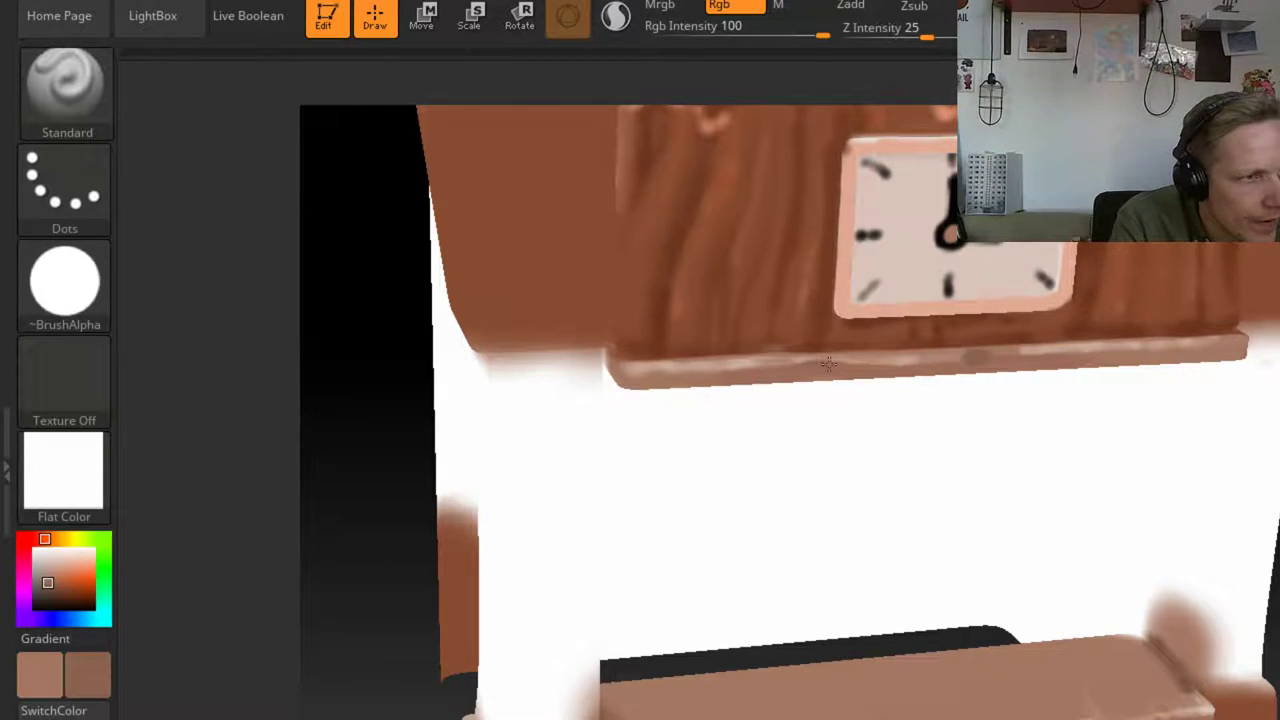
{"action": "mouse_move", "coordinate": [60, 575]}
{"action": "left_mouse_down"}
{"action": "mouse_move", "coordinate": [780, 400]}
{"action": "mouse_move", "coordinate": [680, 370]}
{"action": "mouse_move", "coordinate": [863, 400]}
{"action": "left_mouse_up"}
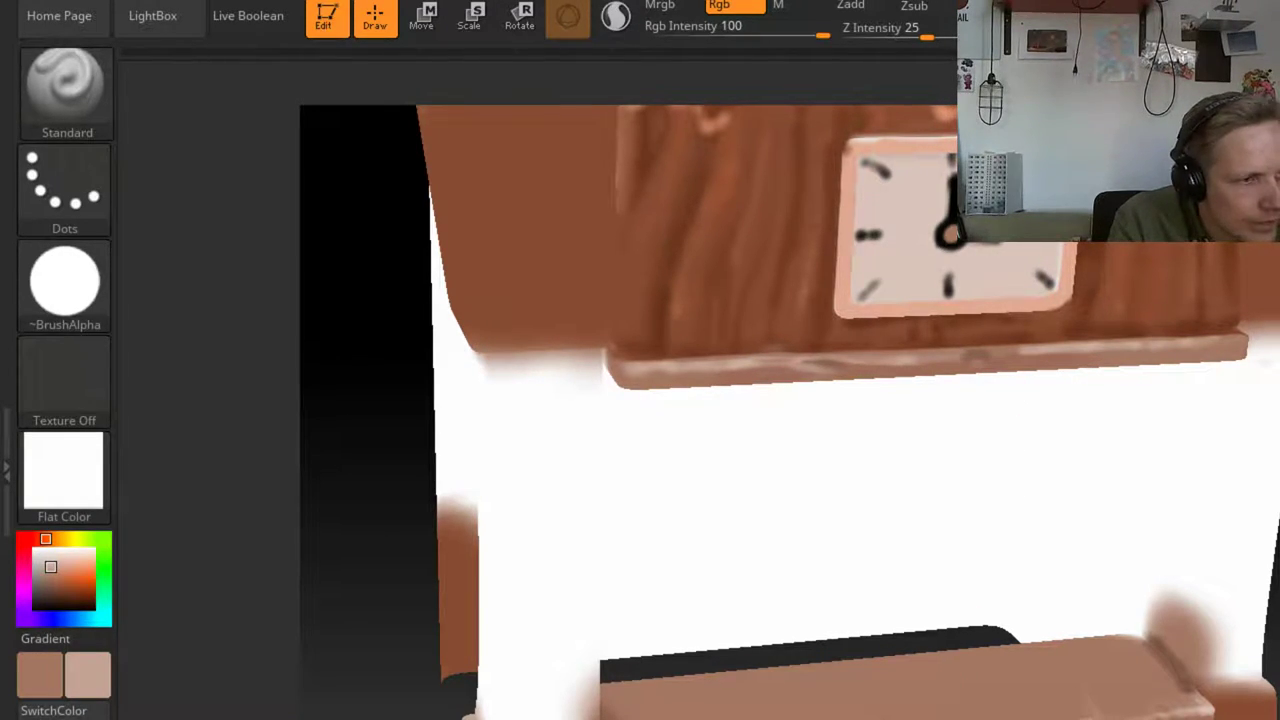
Sample the band's reddish brown, switch the material to SketchShaded2, and paint the underside of the ledge below the clock
{"action": "mouse_move", "coordinate": [640, 450]}
{"action": "right_mouse_down", "text": "ctrl"}
{"action": "mouse_move", "coordinate": [640, 370]}
{"action": "mouse_move", "coordinate": [540, 400]}
{"action": "right_mouse_up", "text": "ctrl"}
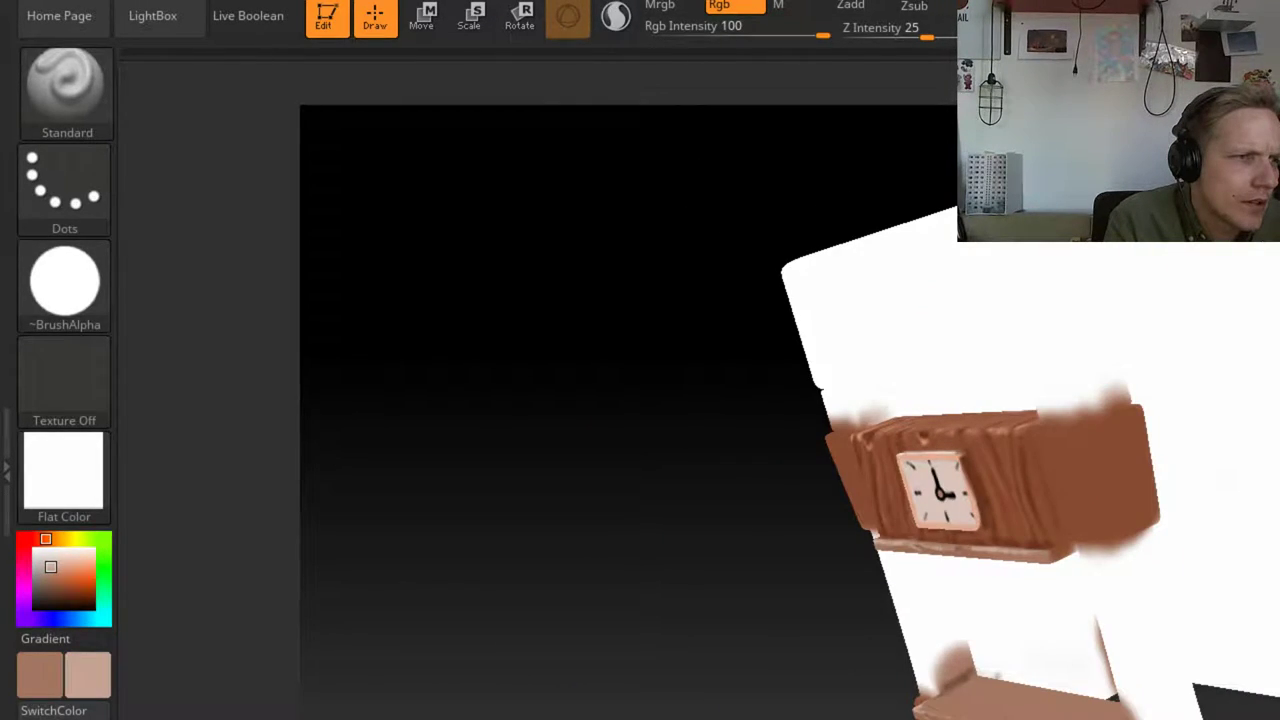
{"action": "right_click_drag", "start_coordinate": [640, 420], "coordinate": [760, 400]}
{"action": "left_click_drag", "start_coordinate": [500, 400], "coordinate": [510, 506]}
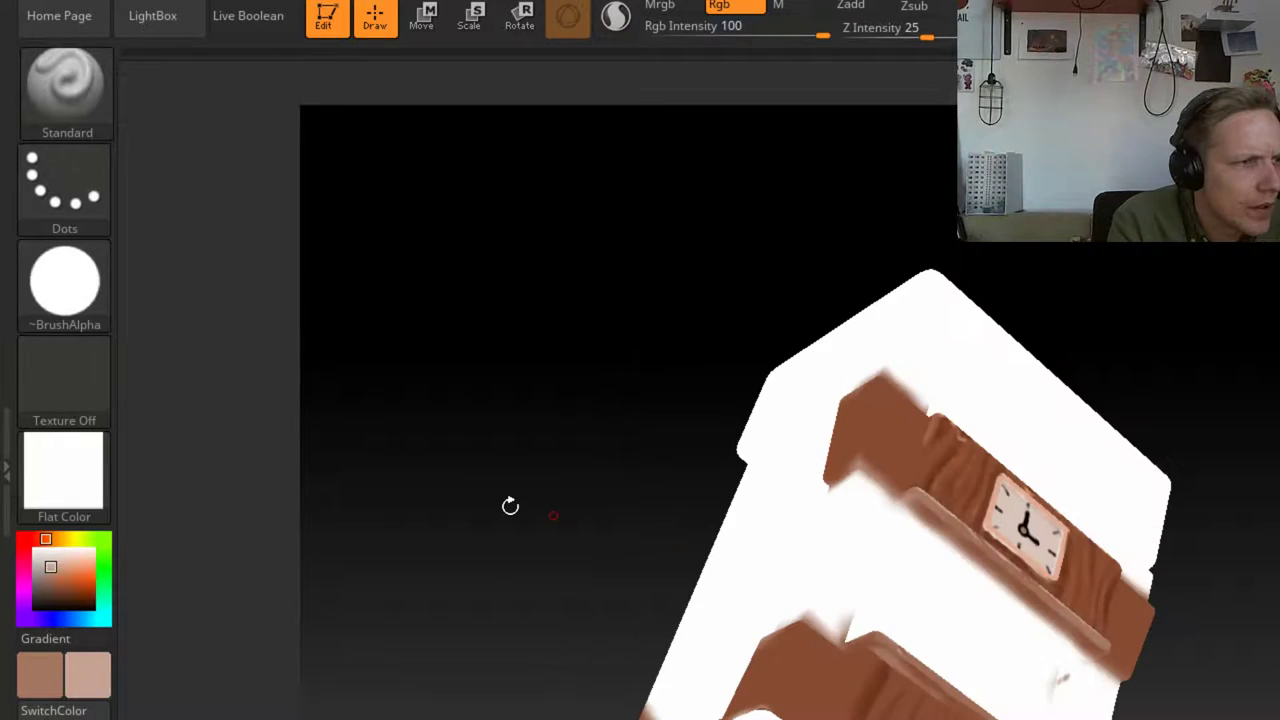
{"action": "left_click_drag", "start_coordinate": [88, 675], "coordinate": [908, 543]}
{"action": "left_click", "coordinate": [88, 465]}
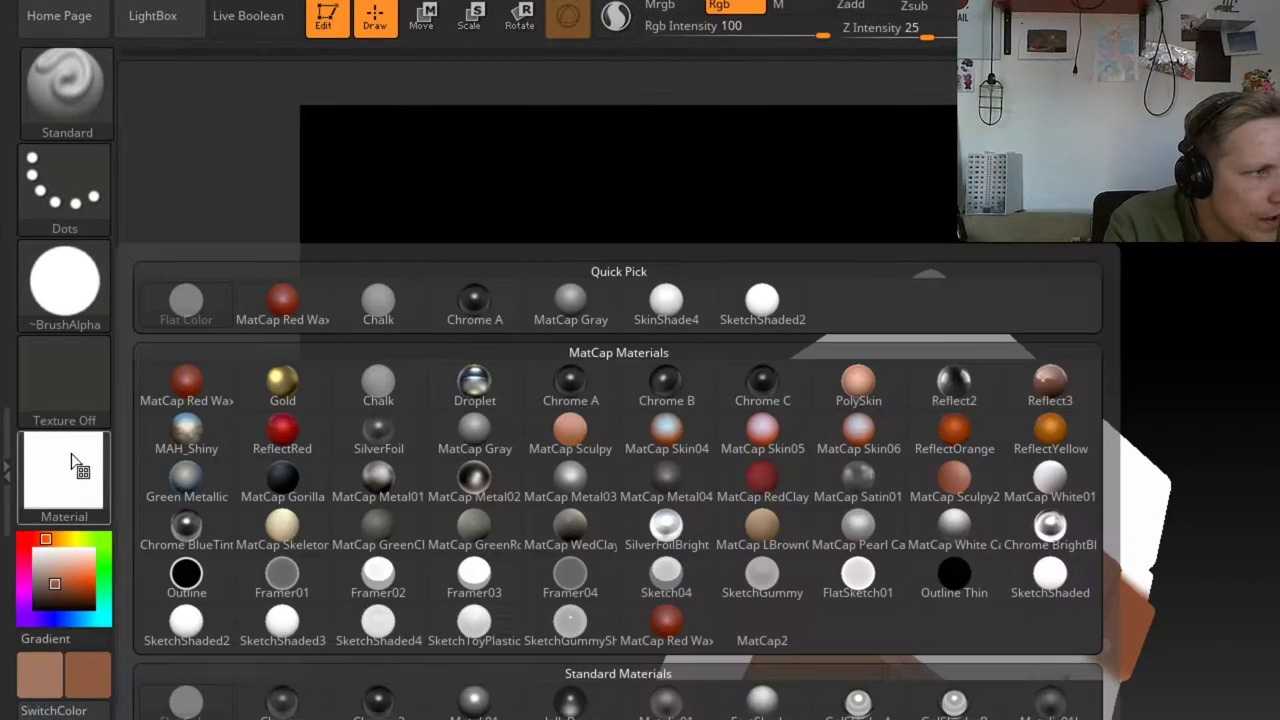
{"action": "left_click", "coordinate": [182, 625]}
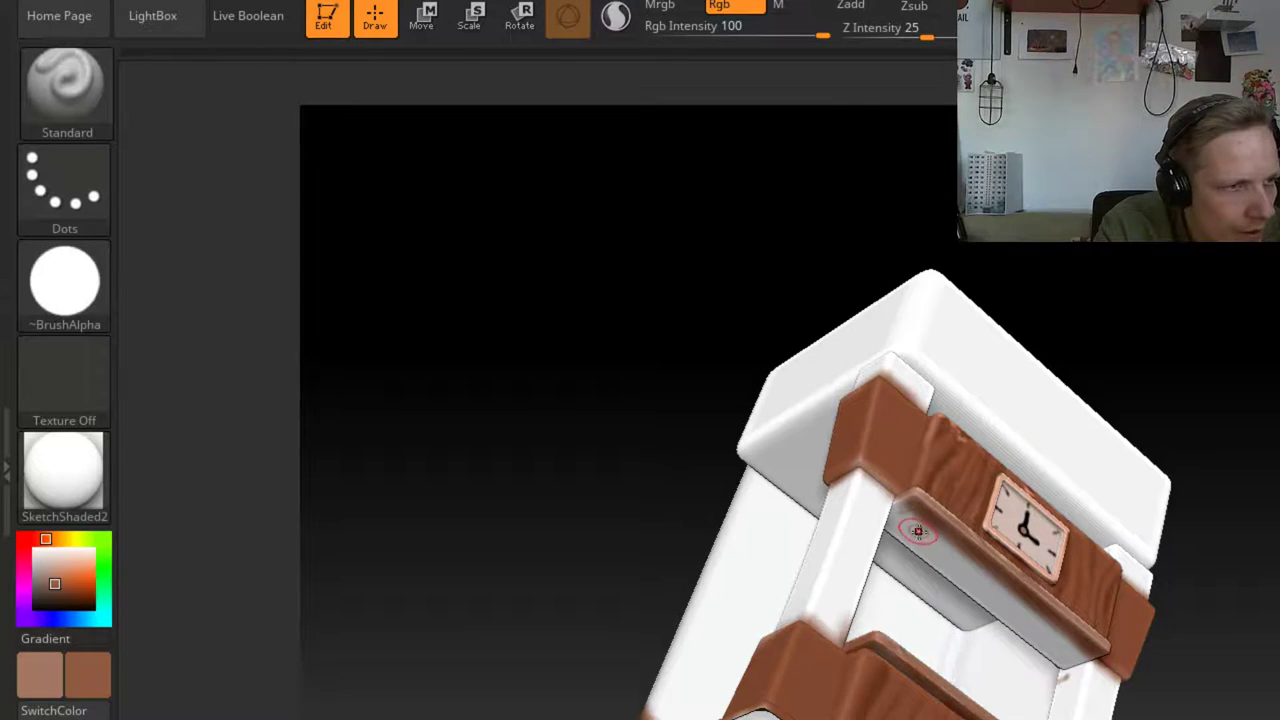
{"action": "mouse_move", "coordinate": [912, 528]}
{"action": "left_mouse_down"}
{"action": "mouse_move", "coordinate": [940, 550]}
{"action": "mouse_move", "coordinate": [902, 522]}
{"action": "mouse_move", "coordinate": [1035, 625]}
{"action": "mouse_move", "coordinate": [1037, 648]}
{"action": "mouse_move", "coordinate": [1085, 662]}
{"action": "left_mouse_up"}
Sample a muted brown from the lower ledge and set the brush alpha to Alpha 30
{"action": "mouse_move", "coordinate": [1231, 701]}
{"action": "left_mouse_down"}
{"action": "mouse_move", "coordinate": [1275, 710]}
{"action": "mouse_move", "coordinate": [1110, 670]}
{"action": "mouse_move", "coordinate": [1160, 650]}
{"action": "mouse_move", "coordinate": [1092, 718]}
{"action": "left_mouse_up"}
{"action": "left_click_drag", "start_coordinate": [86, 676], "coordinate": [1000, 690]}
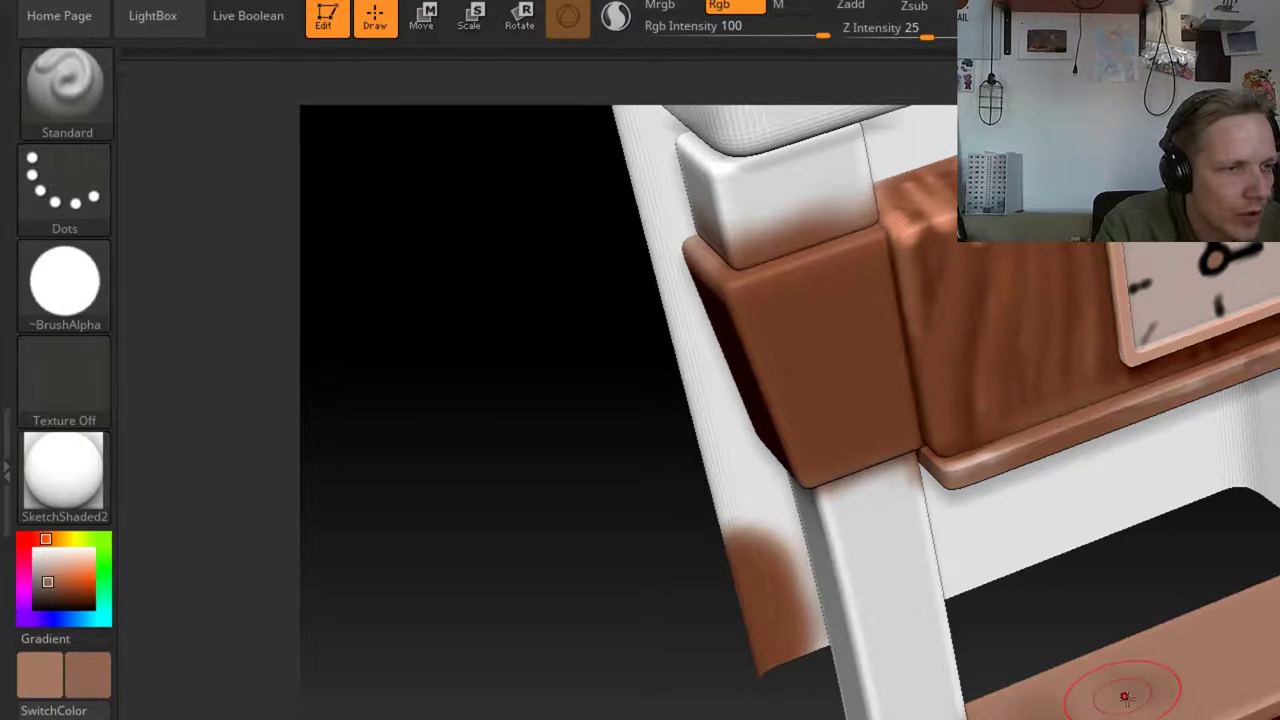
{"action": "right_click_drag", "start_coordinate": [1123, 697], "coordinate": [1190, 560], "text": "ctrl"}
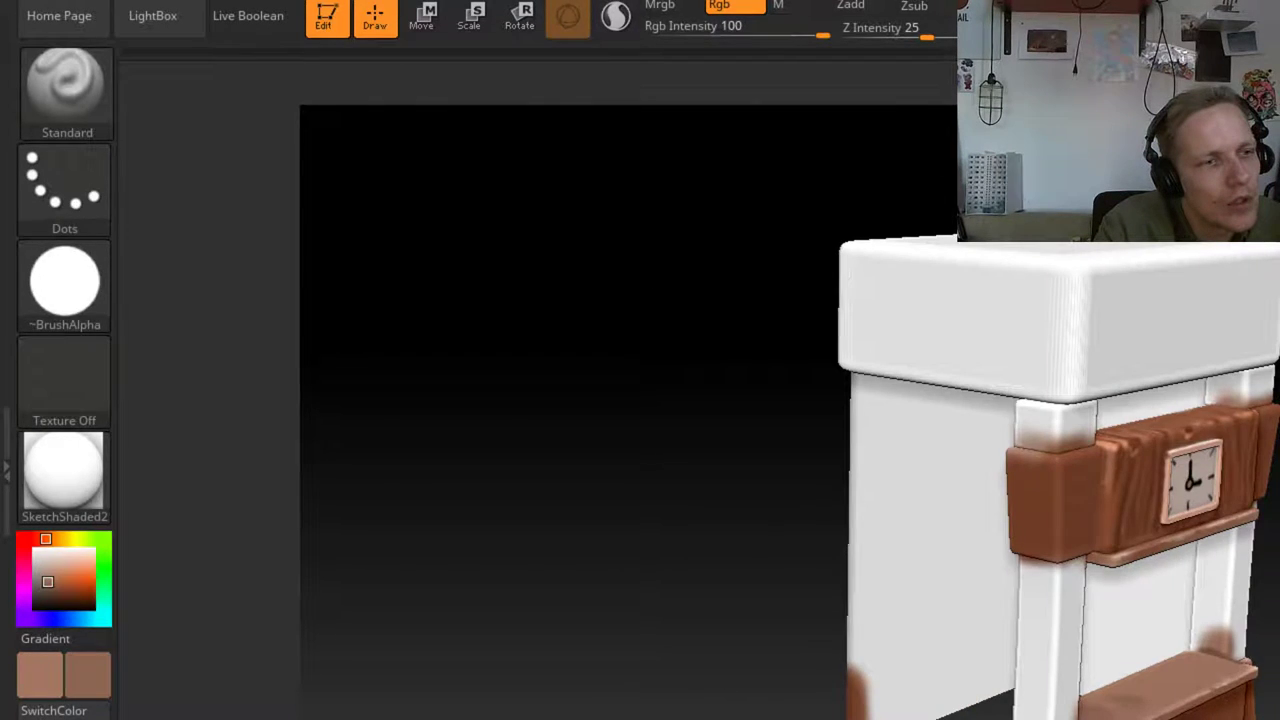
{"action": "key", "text": "f"}
{"action": "left_click", "coordinate": [80, 288]}
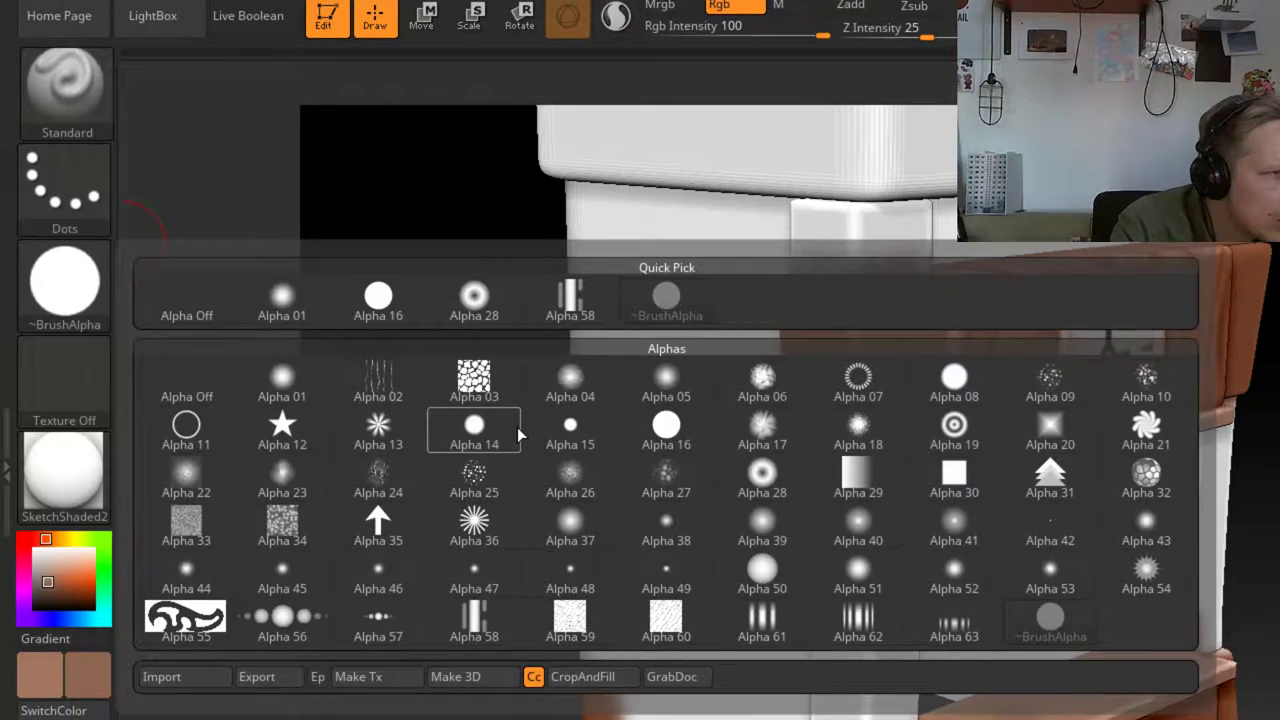
{"action": "left_click", "coordinate": [938, 478]}
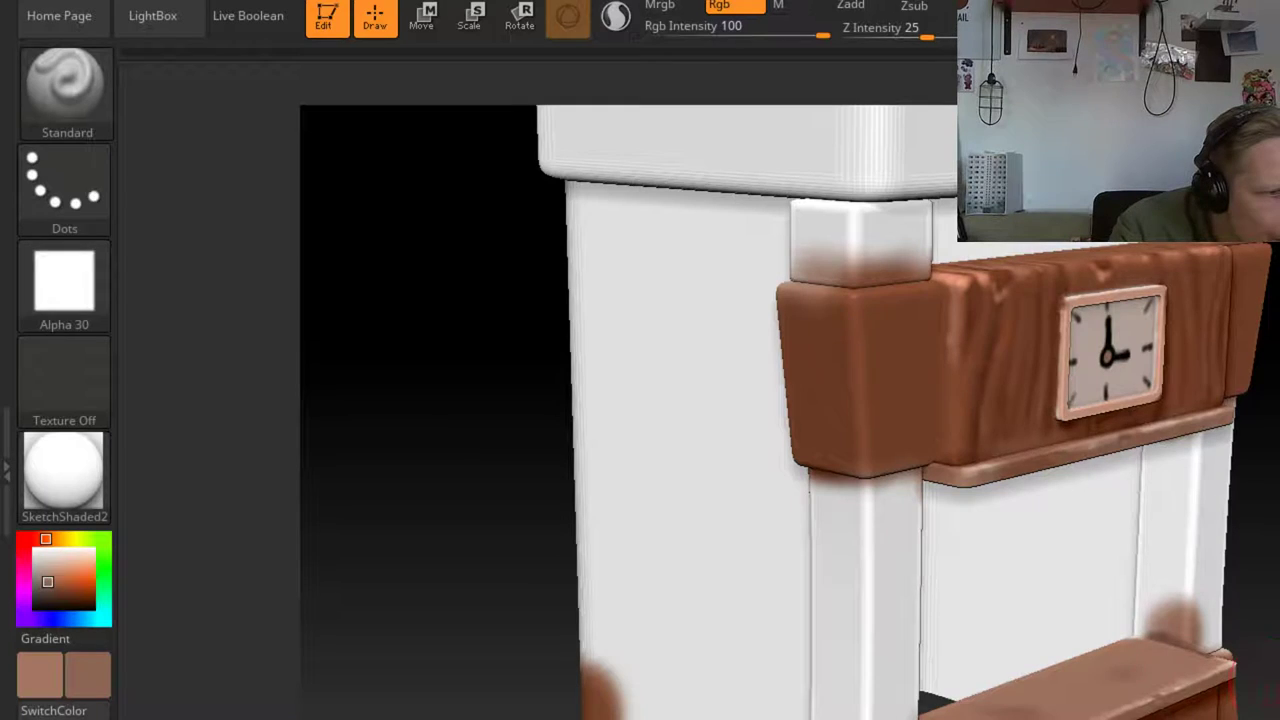
Dab muted brown patches across the top surface of the lower ledge with the square brush
{"action": "key", "text": "f"}
{"action": "key", "text": "space"}
{"action": "left_click_drag", "start_coordinate": [1258, 615], "coordinate": [1274, 615]}
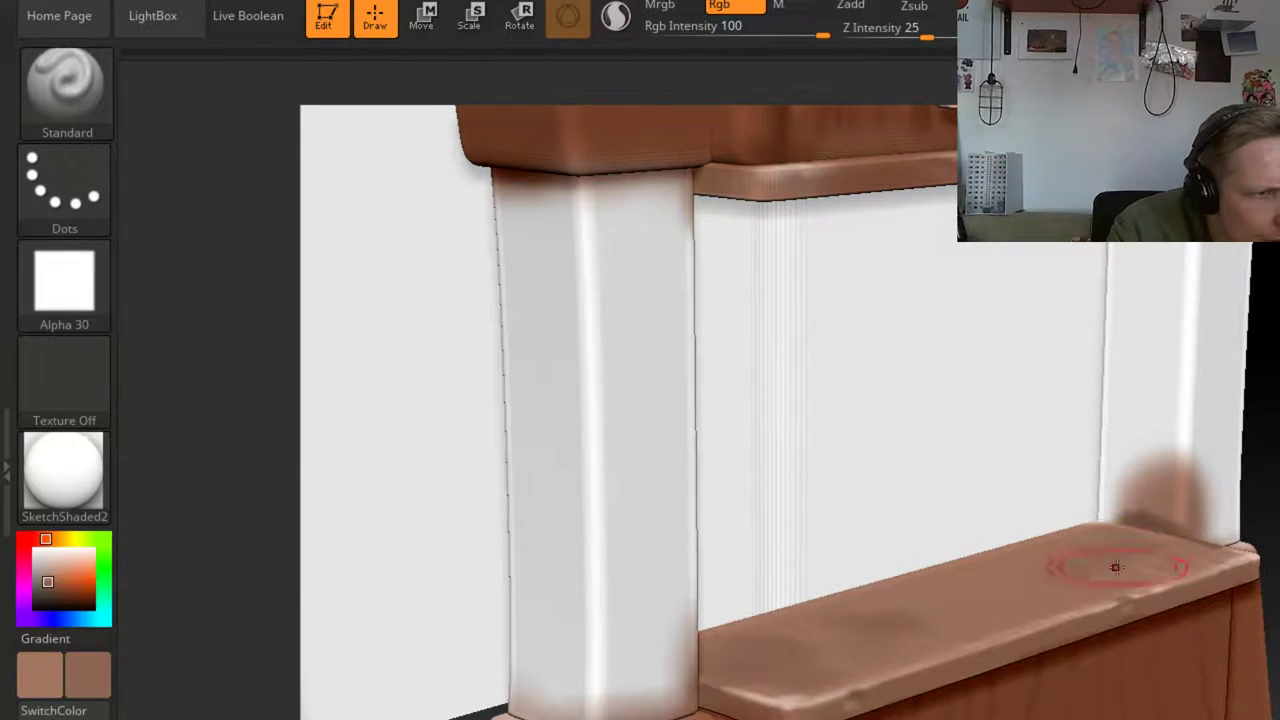
{"action": "mouse_move", "coordinate": [1043, 563]}
{"action": "right_mouse_down"}
{"action": "mouse_move", "coordinate": [1043, 595]}
{"action": "mouse_move", "coordinate": [1103, 560]}
{"action": "right_mouse_up"}
{"action": "mouse_move", "coordinate": [1103, 560]}
{"action": "left_mouse_down"}
{"action": "mouse_move", "coordinate": [1117, 514]}
{"action": "mouse_move", "coordinate": [1054, 574]}
{"action": "mouse_move", "coordinate": [1086, 515]}
{"action": "mouse_move", "coordinate": [1032, 548]}
{"action": "mouse_move", "coordinate": [995, 678]}
{"action": "mouse_move", "coordinate": [810, 718]}
{"action": "left_mouse_up"}
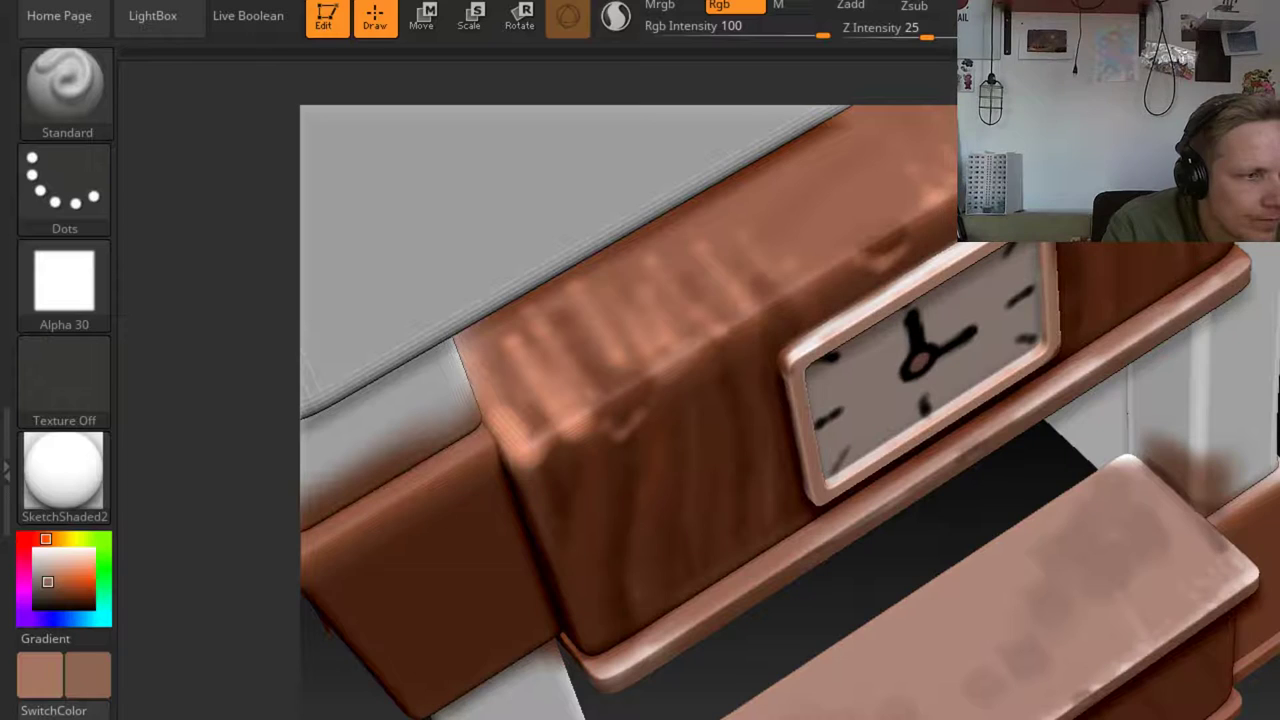
Lower the Rgb Intensity to 33 and blend sampled reddish brown tones softly over the top surface of the lower ledge
{"action": "mouse_move", "coordinate": [93, 680]}
{"action": "left_mouse_down"}
{"action": "mouse_move", "coordinate": [497, 651]}
{"action": "mouse_move", "coordinate": [668, 551]}
{"action": "left_mouse_up"}
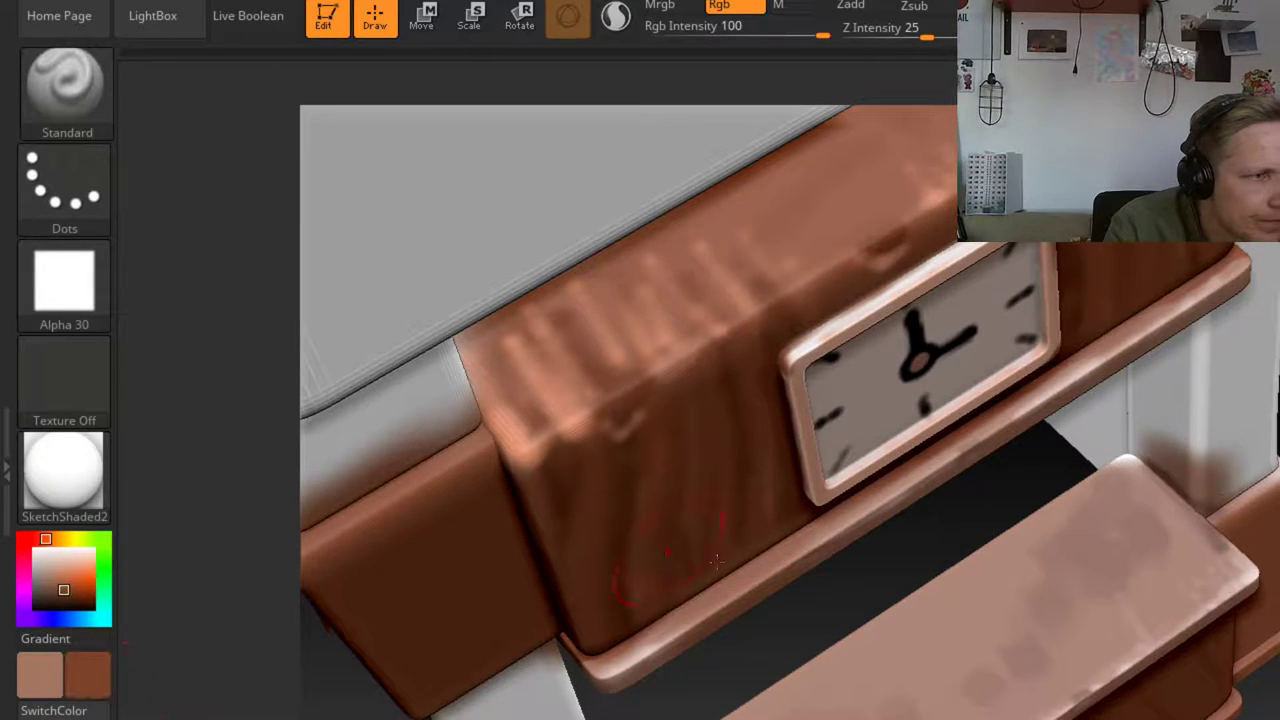
{"action": "left_click_drag", "start_coordinate": [822, 35], "coordinate": [748, 35]}
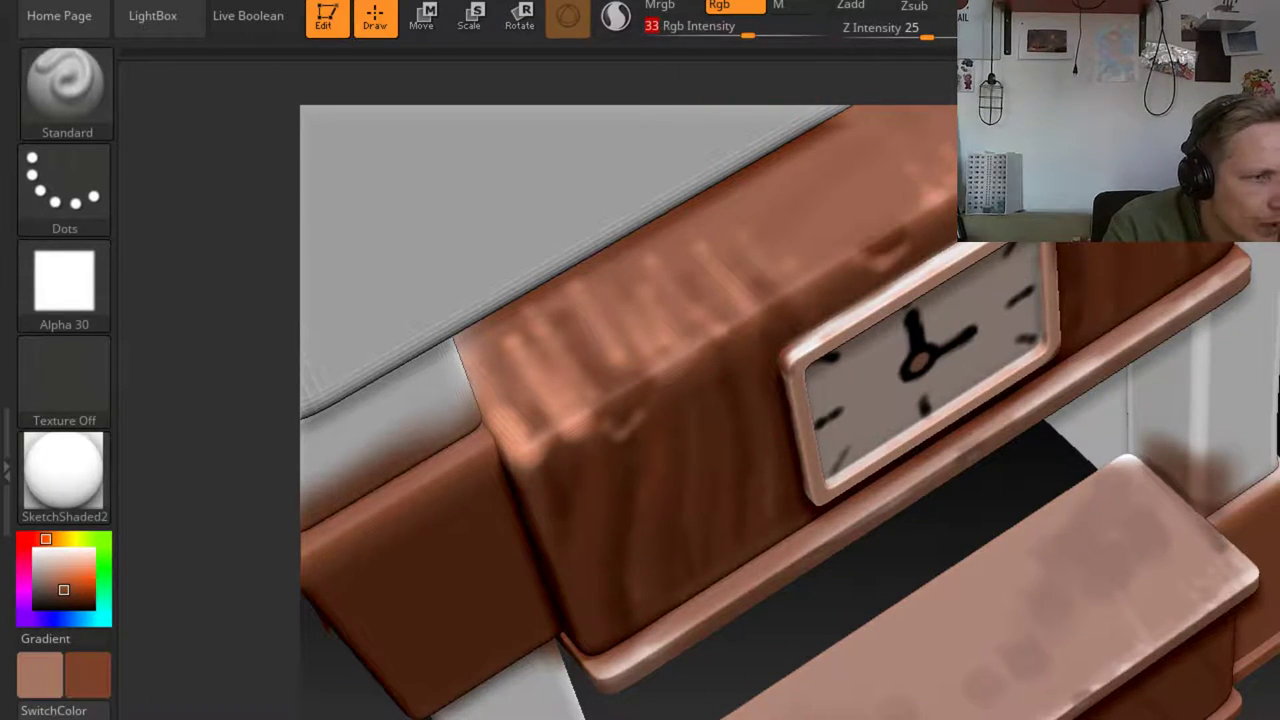
{"action": "left_click", "coordinate": [58, 690]}
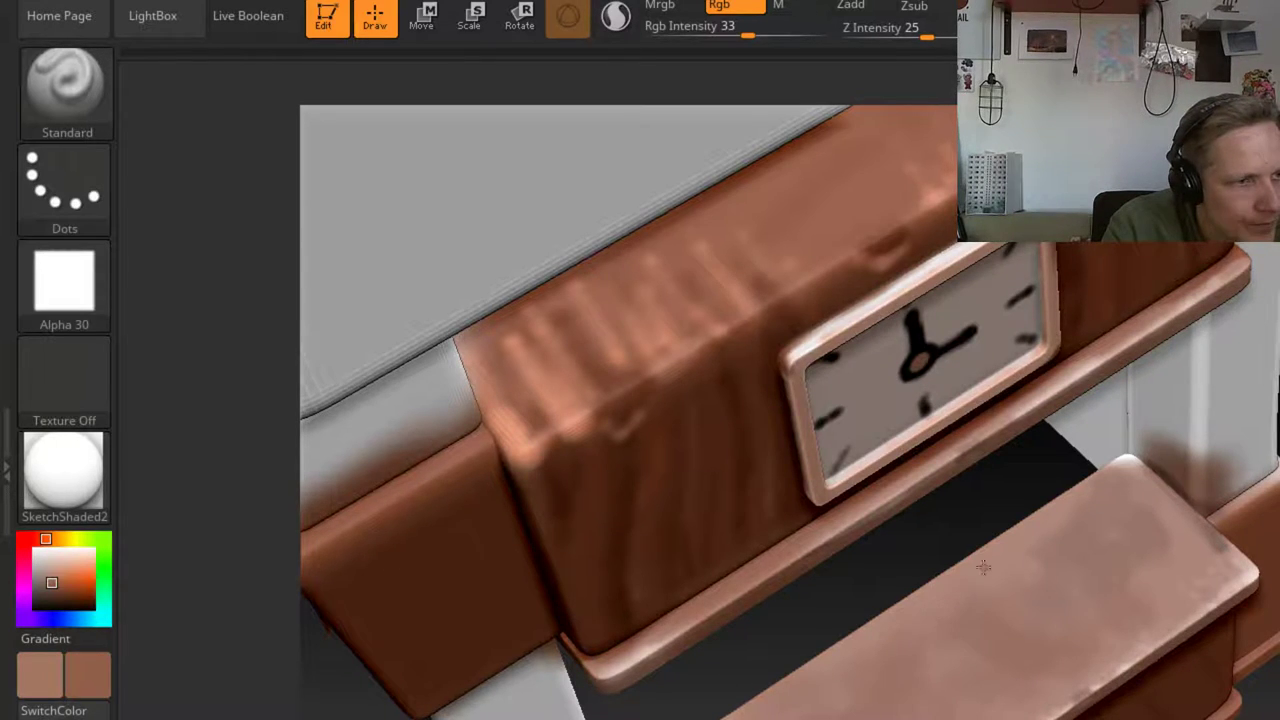
{"action": "left_click_drag", "start_coordinate": [1137, 497], "coordinate": [1191, 560]}
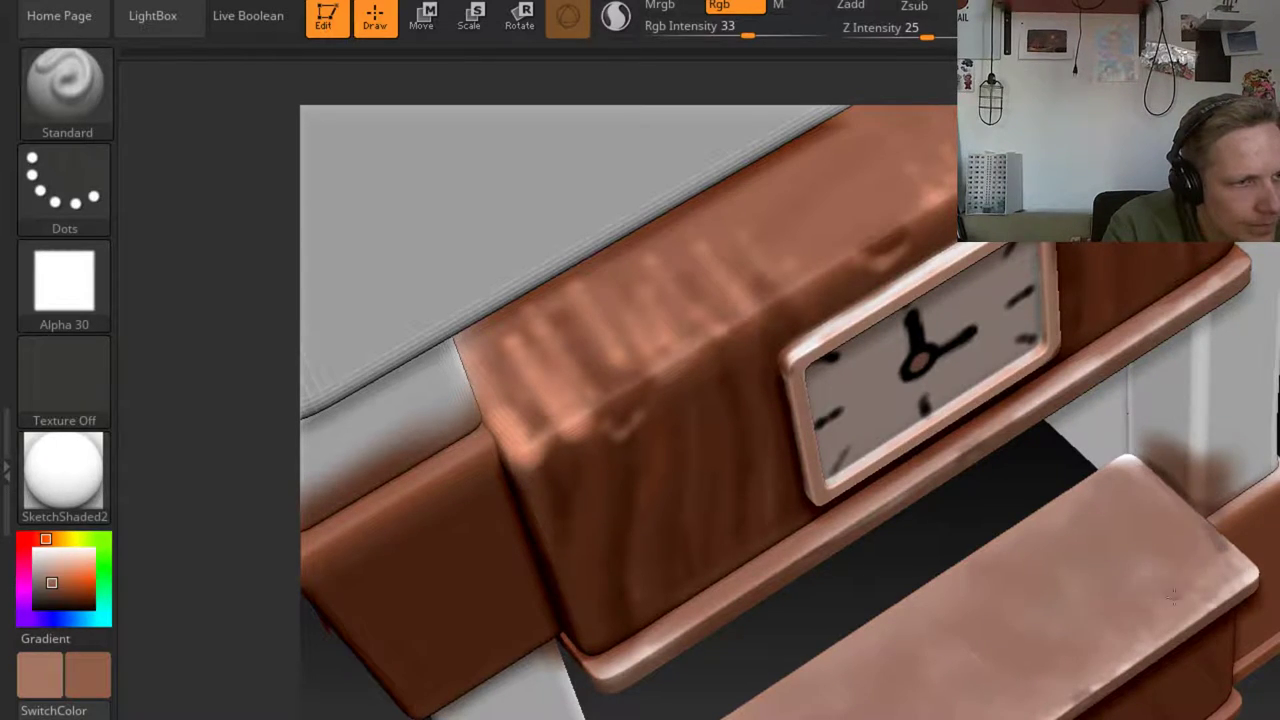
{"action": "left_click", "coordinate": [1178, 591]}
{"action": "left_click", "coordinate": [1127, 463]}
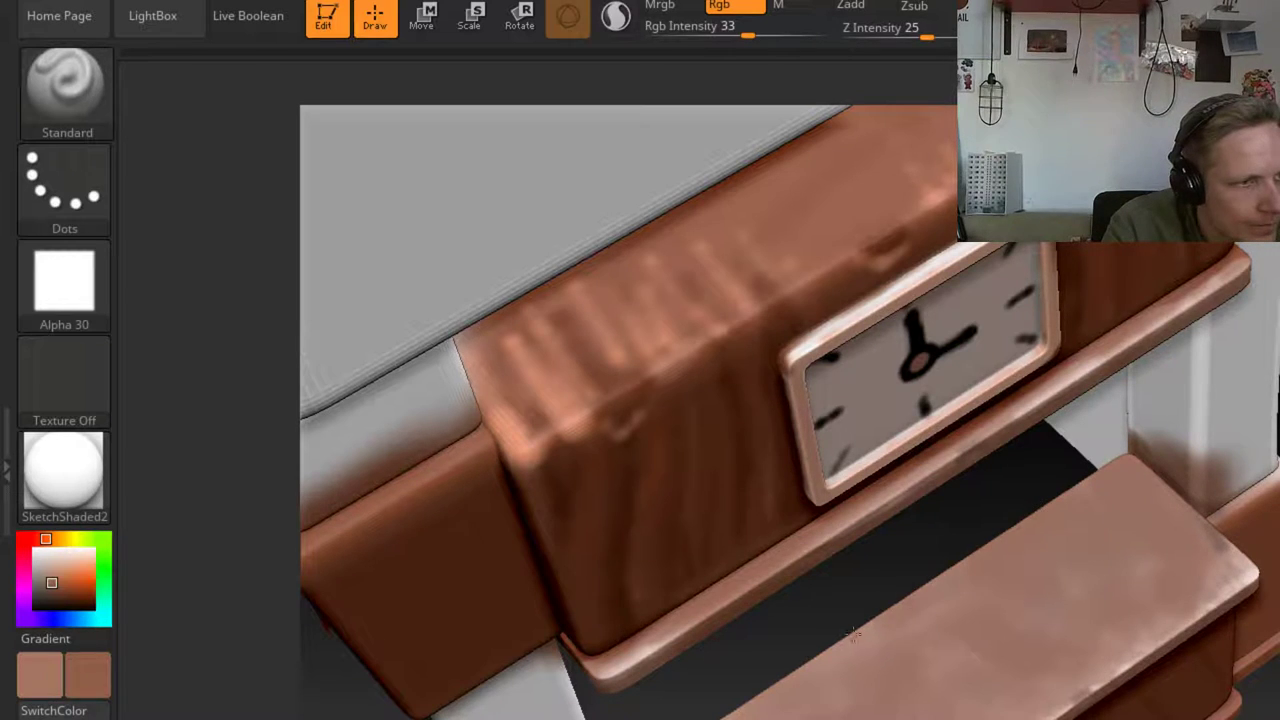
Pick a paler pinkish brown and dab light patches across the top surface of the lower ledge
{"action": "key", "text": "f"}
{"action": "left_click_drag", "start_coordinate": [480, 600], "coordinate": [151, 668]}
{"action": "left_click_drag", "start_coordinate": [62, 588], "coordinate": [49, 570]}
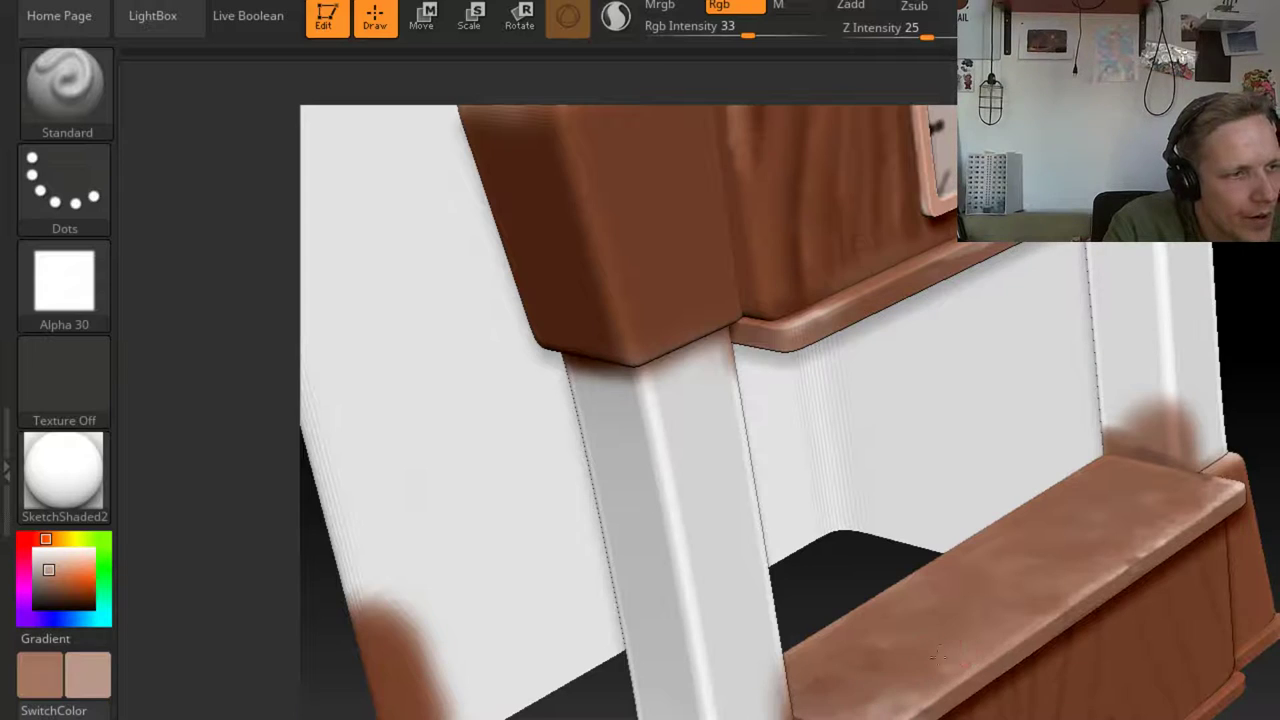
{"action": "left_click", "coordinate": [995, 627]}
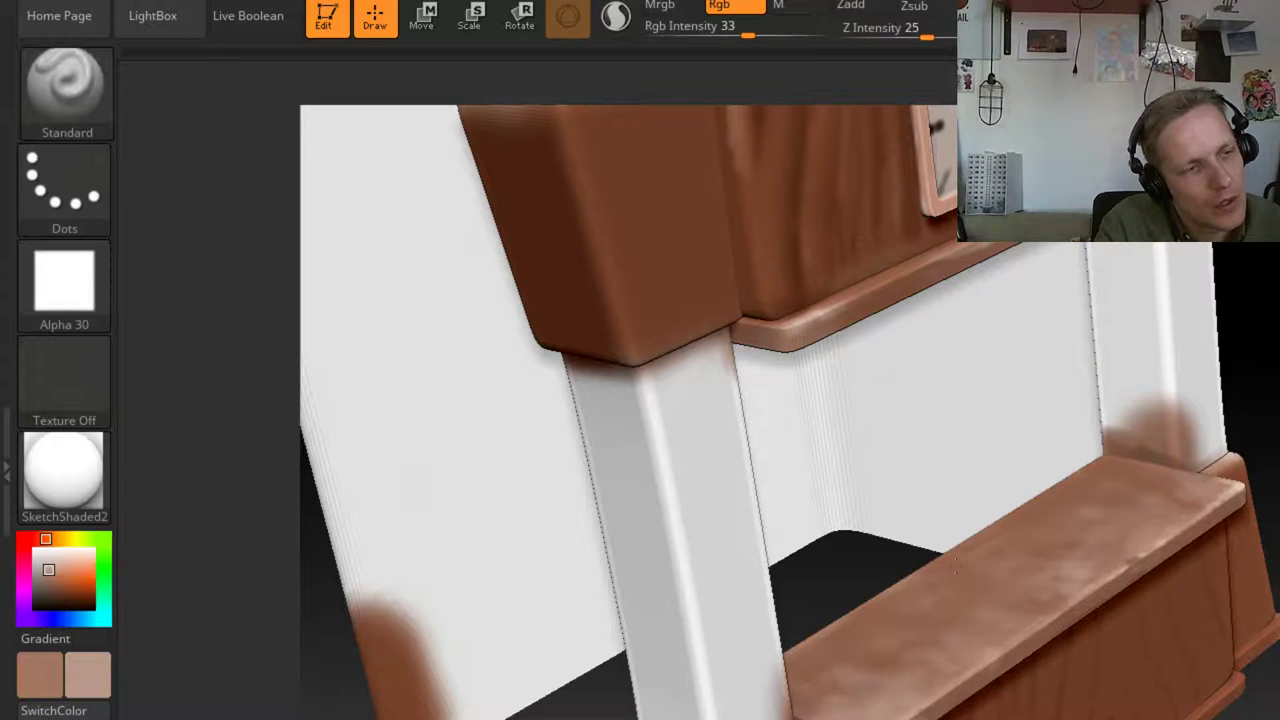
Pick a light pinkish brown and paint the front face of the right pillar between the ledges
{"action": "right_click_drag", "start_coordinate": [790, 420], "coordinate": [1049, 685], "text": "ctrl"}
{"action": "key", "text": "shift"}
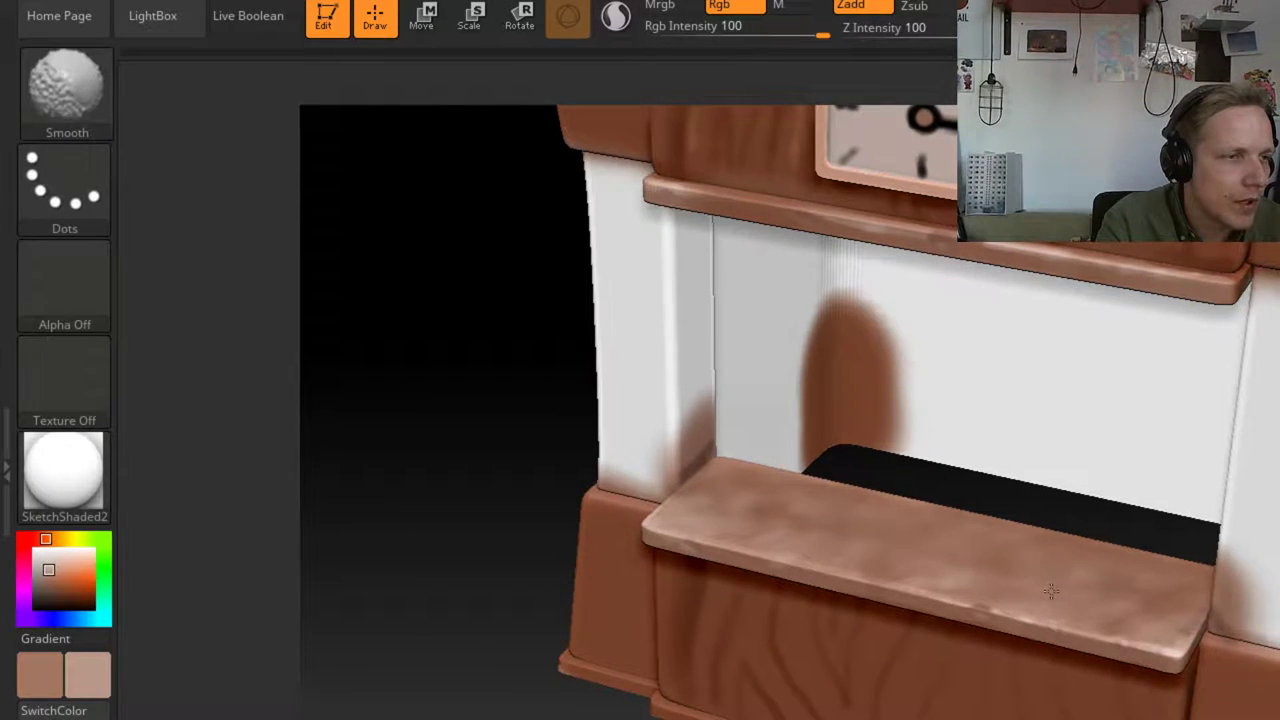
{"action": "right_click_drag", "start_coordinate": [1051, 591], "coordinate": [1175, 547], "text": "shift"}
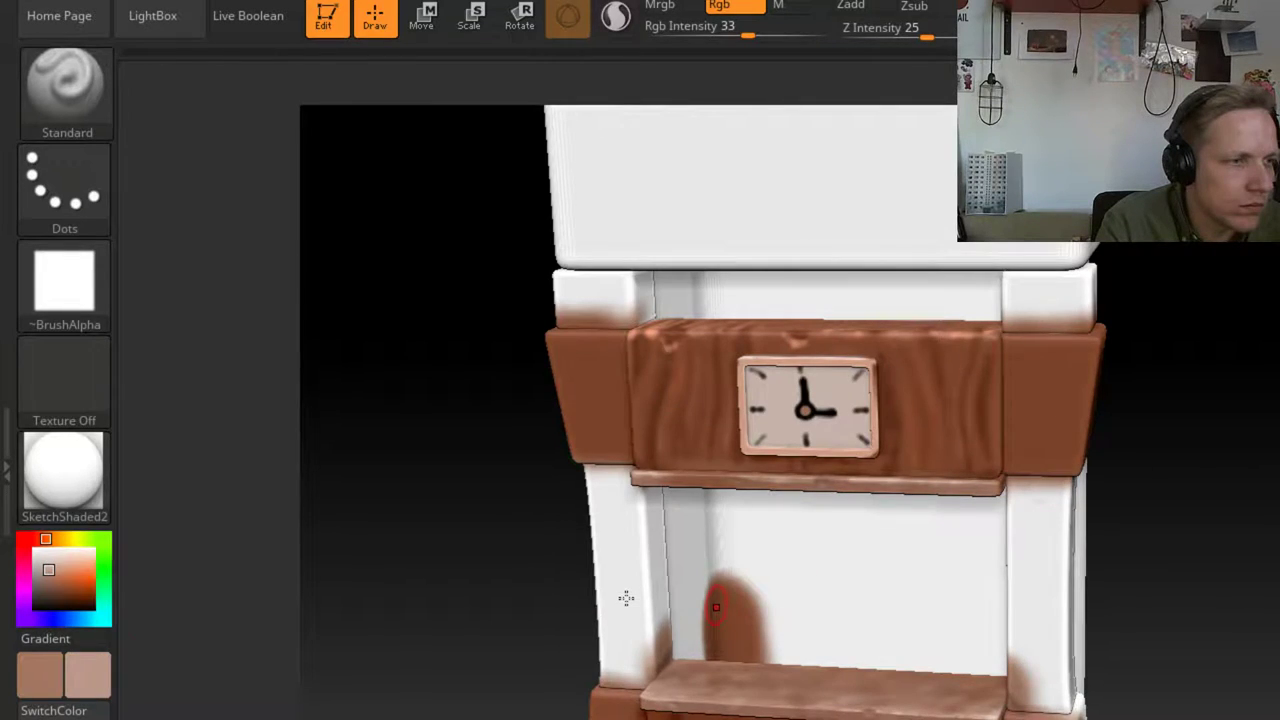
{"action": "key", "text": "c"}
{"action": "left_click_drag", "start_coordinate": [1040, 688], "coordinate": [1040, 530]}
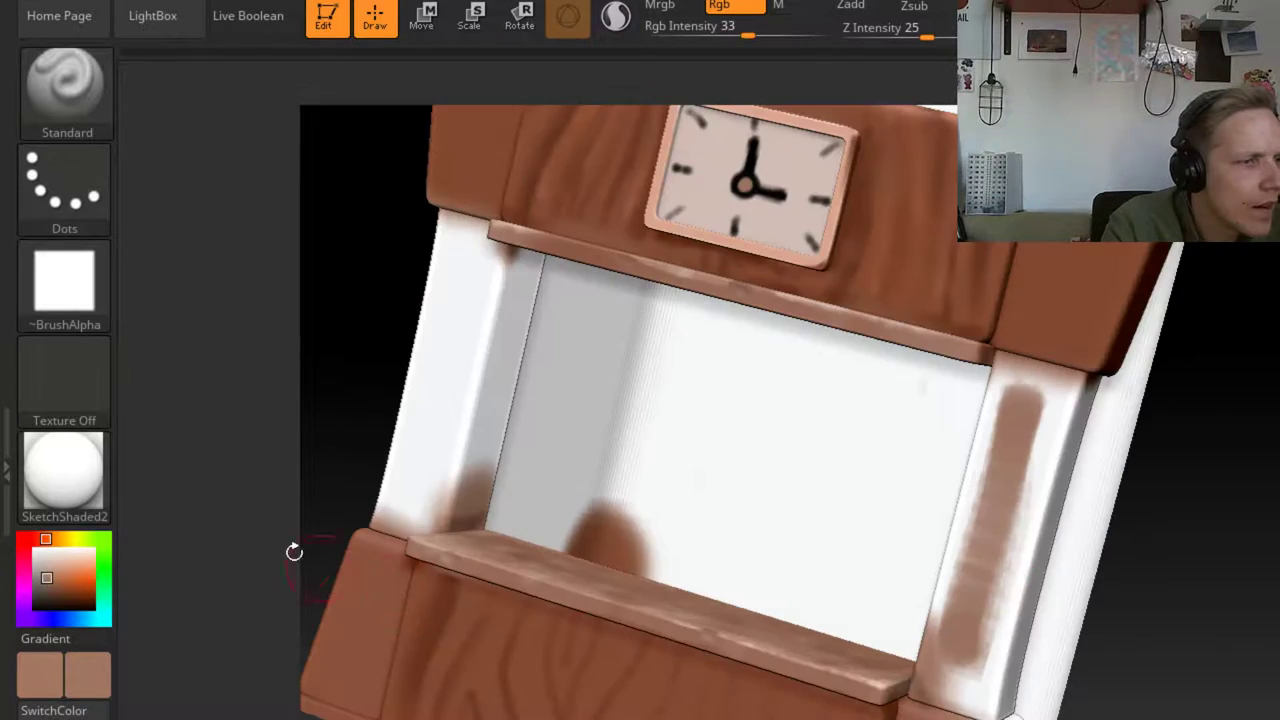
{"action": "left_click", "coordinate": [88, 661]}
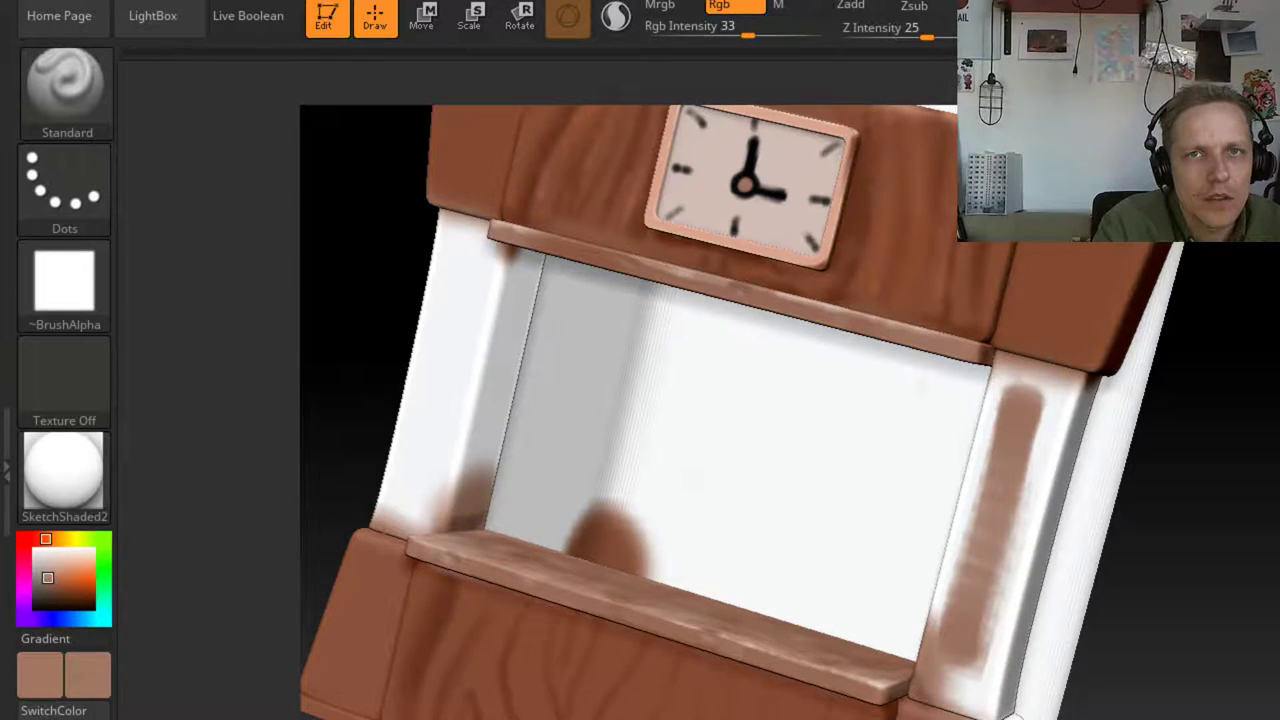
{"action": "right_click_drag", "start_coordinate": [975, 500], "coordinate": [991, 537]}
{"action": "key", "text": "c"}
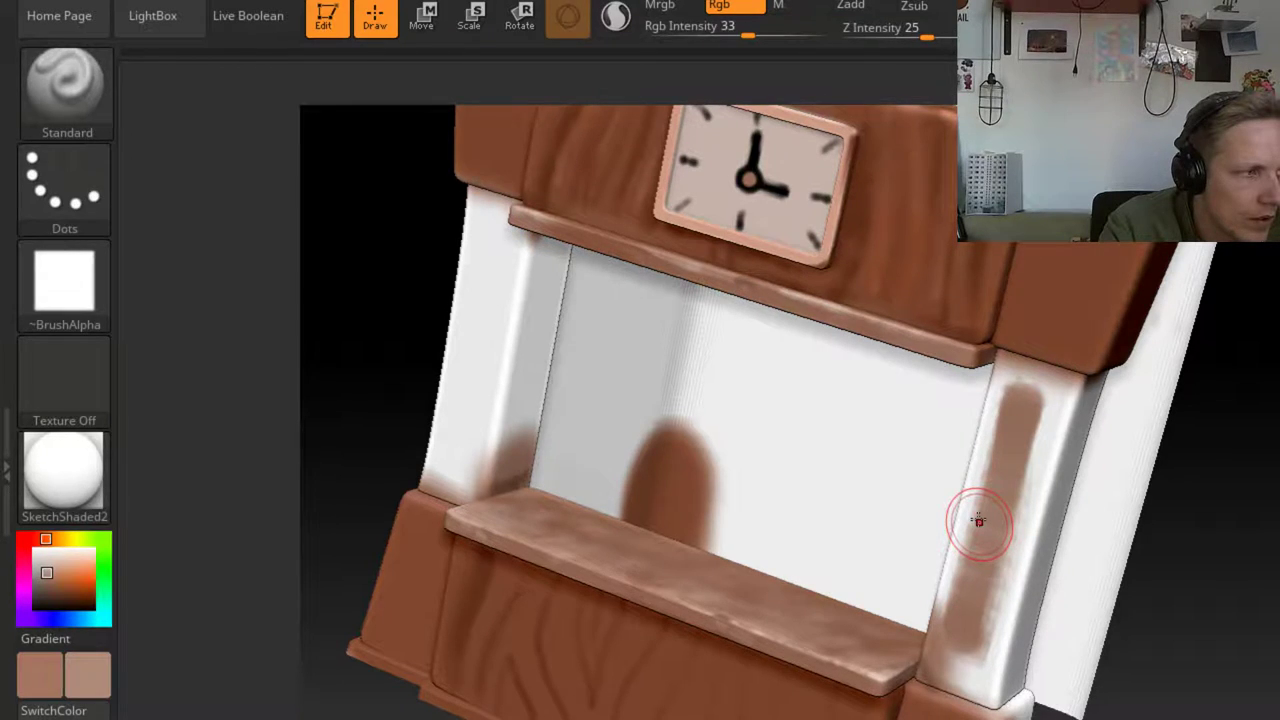
{"action": "left_click_drag", "start_coordinate": [978, 521], "coordinate": [952, 630]}
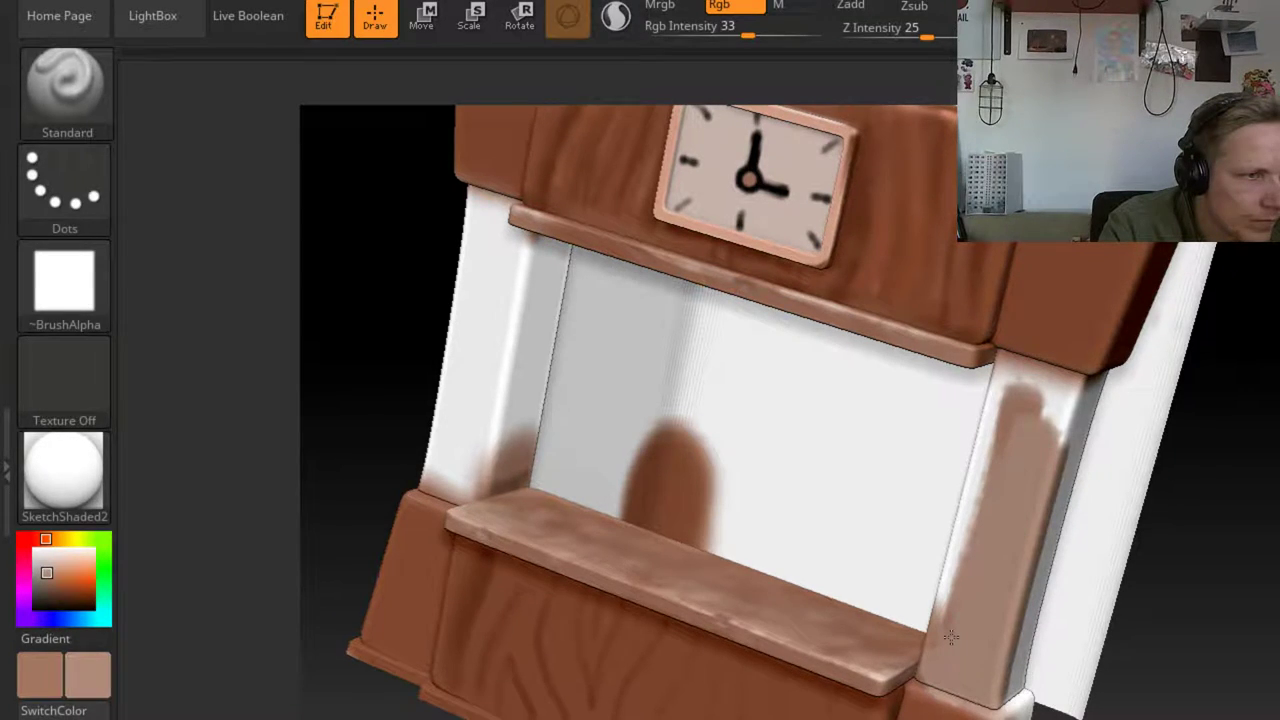
Extend the light pinkish brown over the inner and outer side faces of the right pillar
{"action": "right_click_drag", "start_coordinate": [951, 637], "coordinate": [880, 614]}
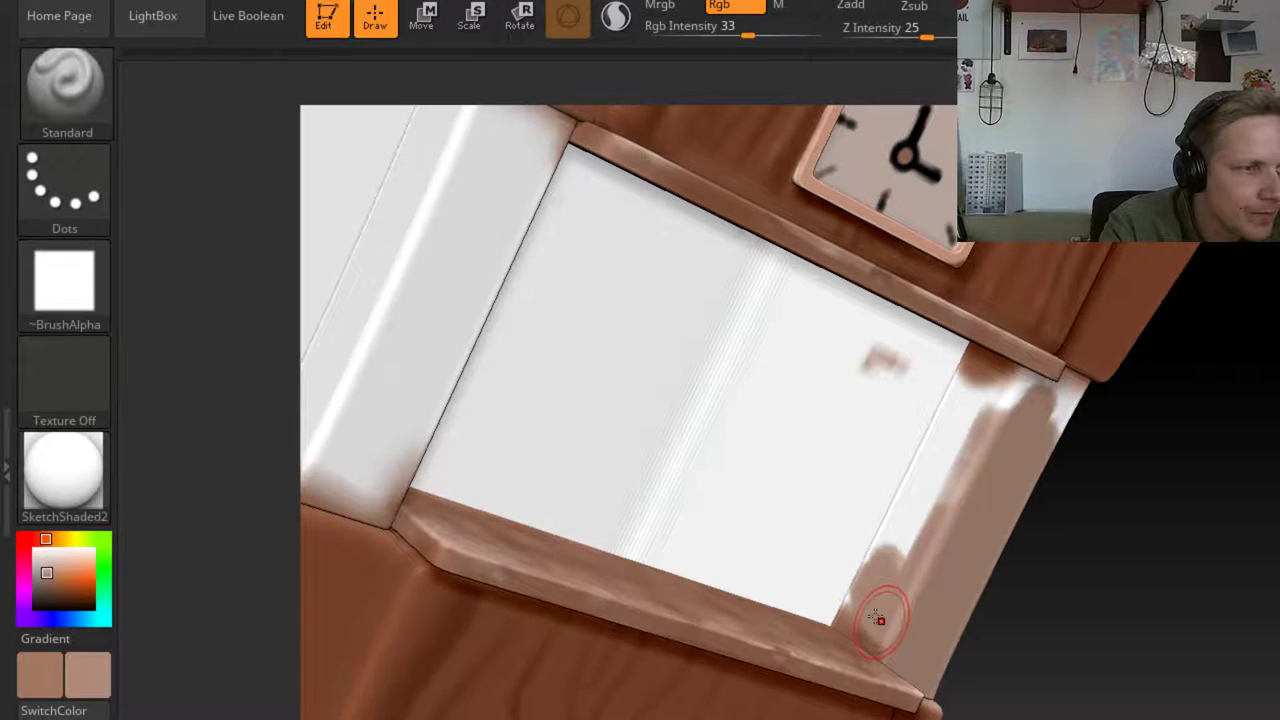
{"action": "left_click_drag", "start_coordinate": [877, 620], "coordinate": [971, 373]}
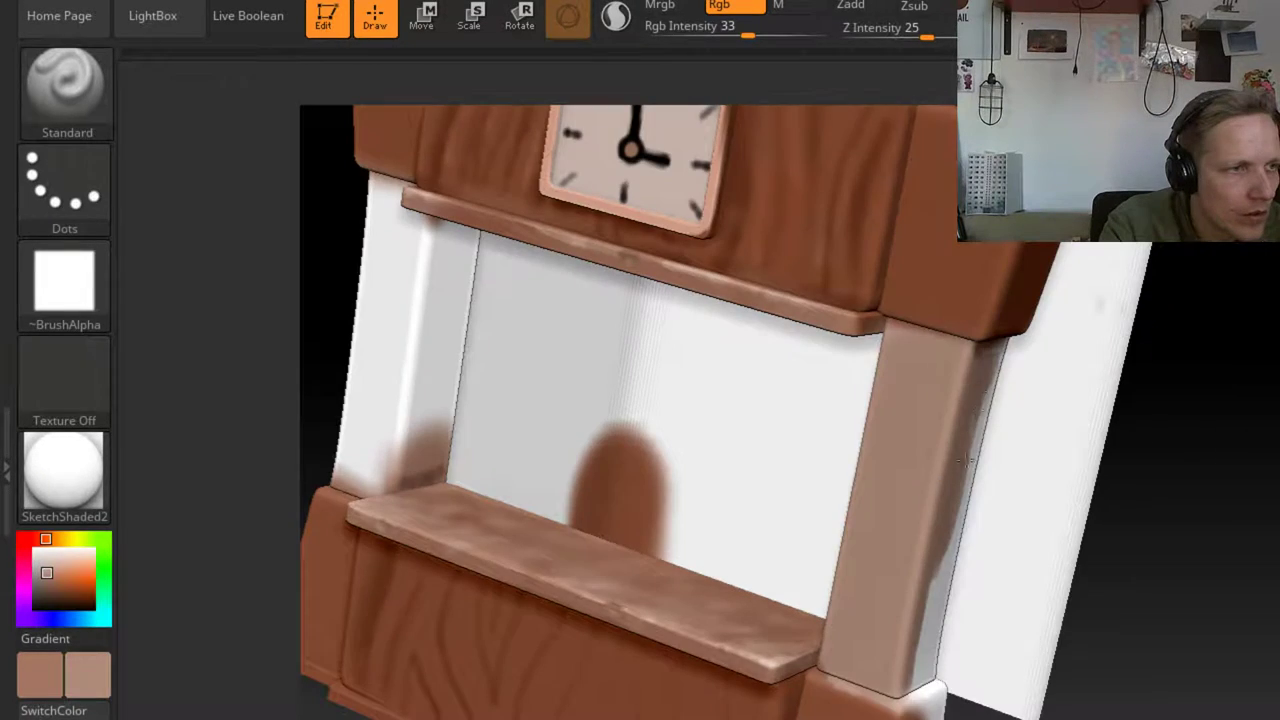
{"action": "left_click_drag", "start_coordinate": [968, 462], "coordinate": [976, 410]}
{"action": "right_click_drag", "start_coordinate": [975, 408], "coordinate": [1034, 513]}
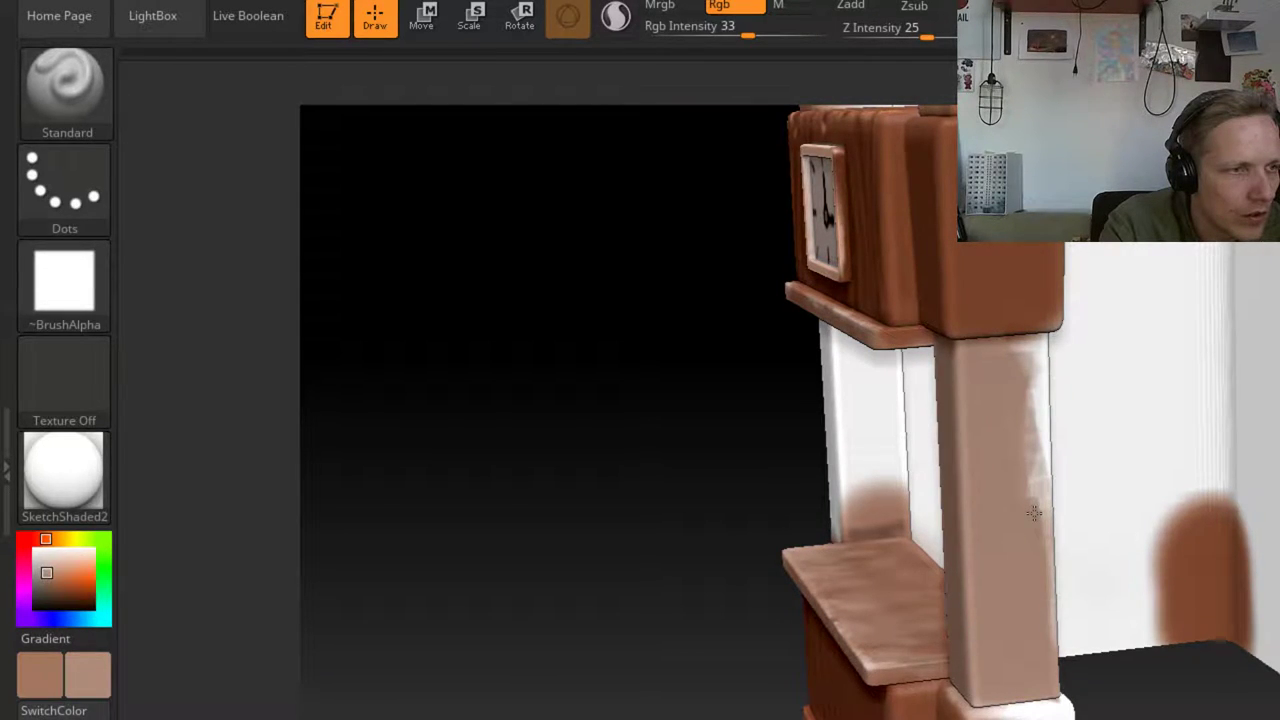
{"action": "mouse_move", "coordinate": [1034, 513]}
{"action": "right_mouse_down"}
{"action": "mouse_move", "coordinate": [1045, 162]}
{"action": "mouse_move", "coordinate": [1022, 501]}
{"action": "right_mouse_up"}
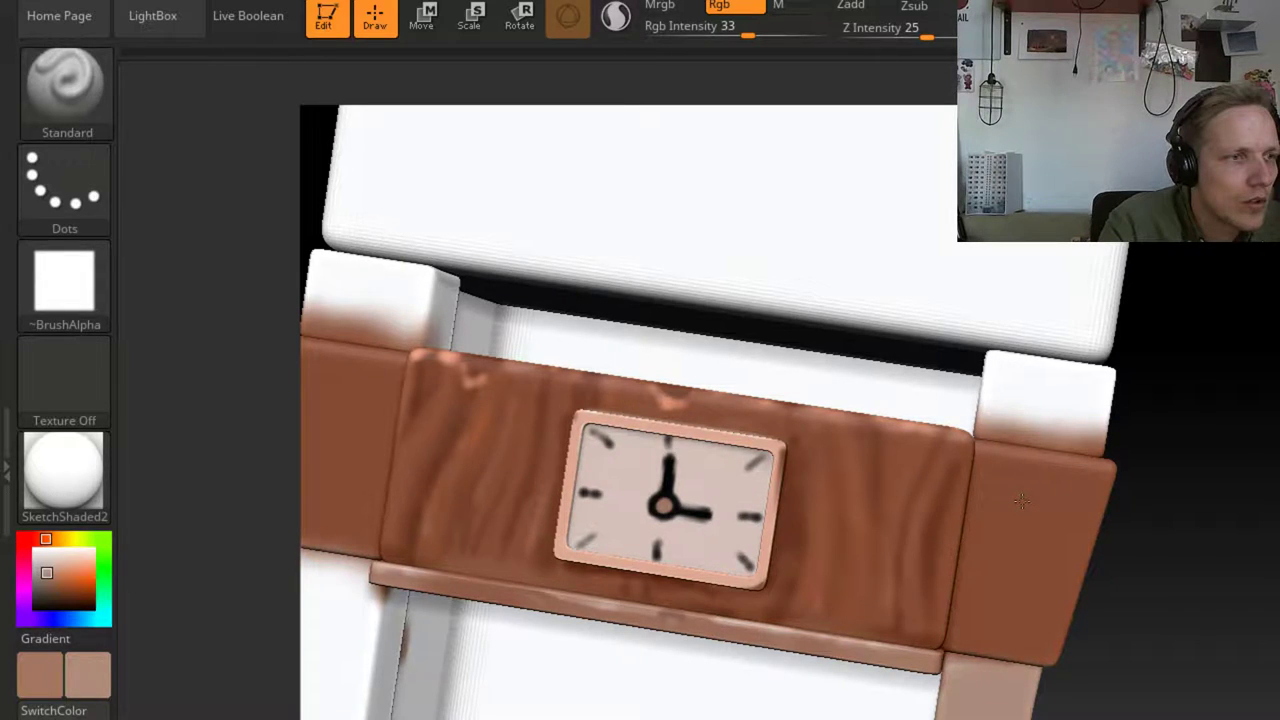
Cover the block right of the clock panel, the cap above it and the right pillar's base with the light pinkish brown
{"action": "right_click_drag", "start_coordinate": [1022, 501], "coordinate": [1009, 499], "text": "alt"}
{"action": "mouse_move", "coordinate": [1000, 450]}
{"action": "left_mouse_down"}
{"action": "mouse_move", "coordinate": [990, 610]}
{"action": "mouse_move", "coordinate": [1045, 440]}
{"action": "mouse_move", "coordinate": [1008, 635]}
{"action": "left_mouse_up"}
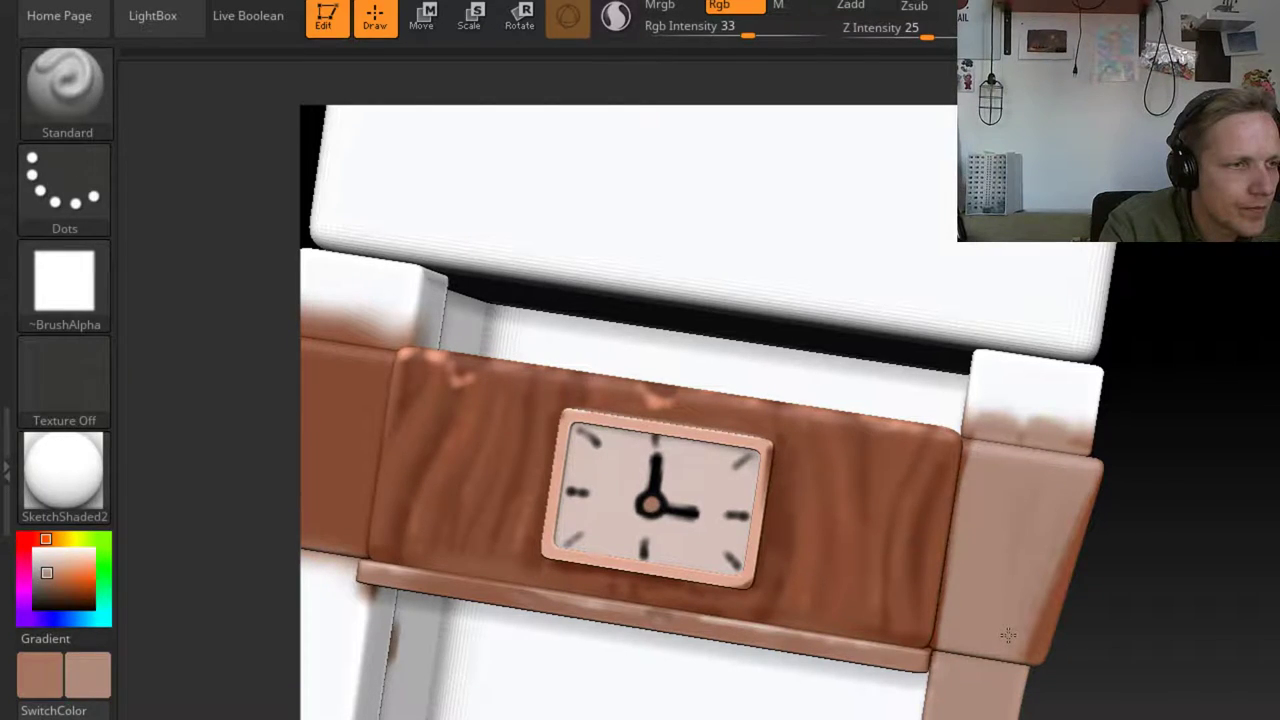
{"action": "mouse_move", "coordinate": [1008, 635]}
{"action": "left_mouse_down"}
{"action": "mouse_move", "coordinate": [986, 371]}
{"action": "mouse_move", "coordinate": [1061, 382]}
{"action": "left_mouse_up"}
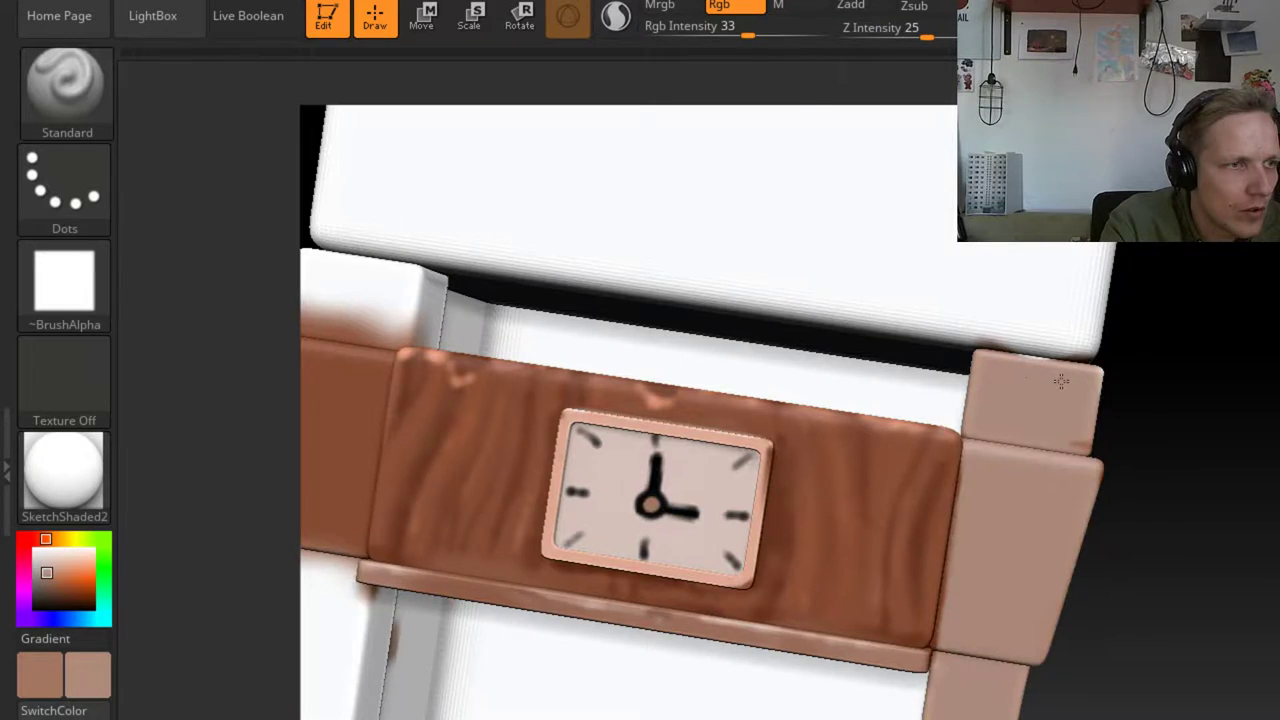
{"action": "right_click_drag", "start_coordinate": [1061, 382], "coordinate": [1017, 577], "text": "ctrl"}
{"action": "left_click_drag", "start_coordinate": [1017, 577], "coordinate": [999, 553]}
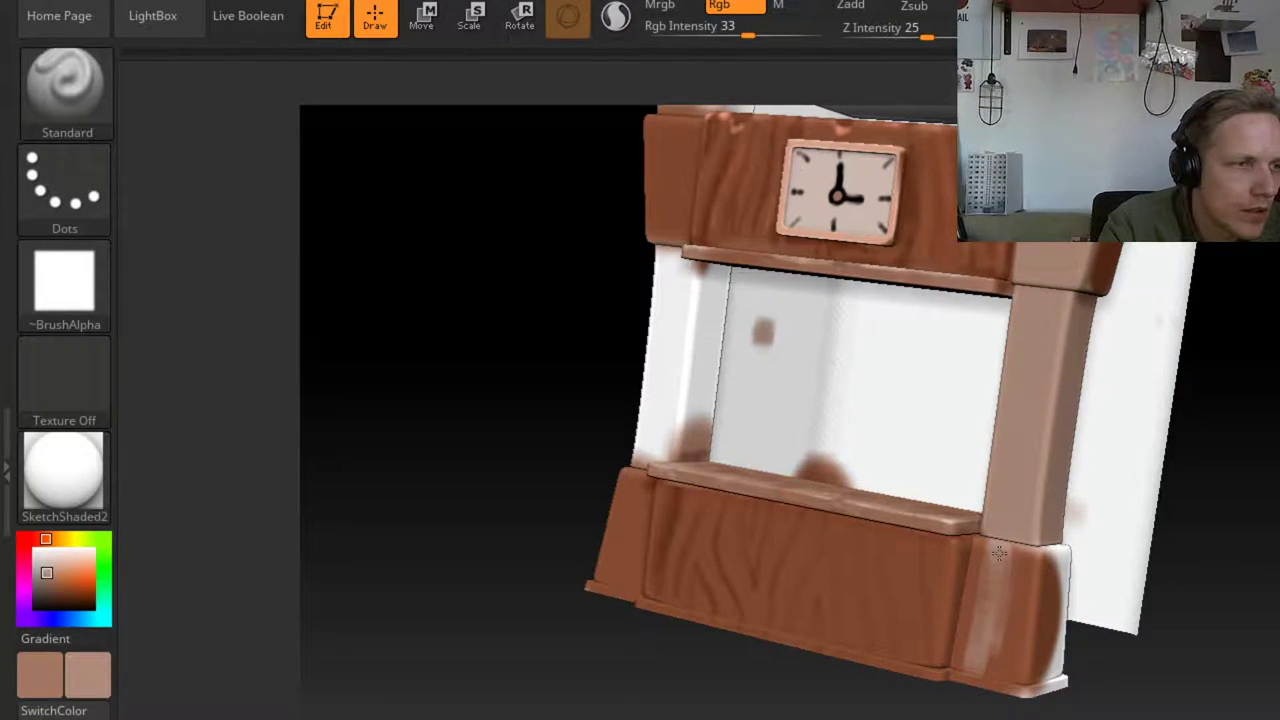
{"action": "key", "text": "ctrl+f"}
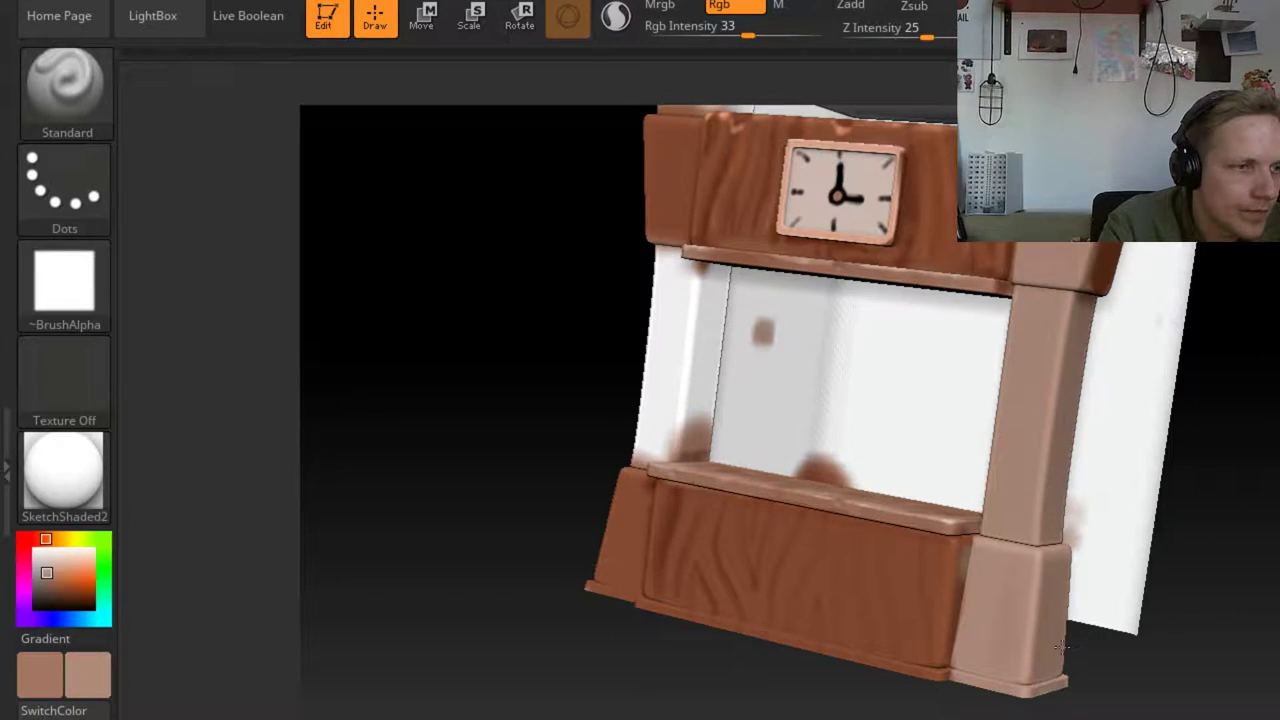
Paint light pinkish brown over the left half of the lower ledge, then dab darker brown over it with Draw Size 87
{"action": "left_click_drag", "start_coordinate": [1062, 645], "coordinate": [685, 457]}
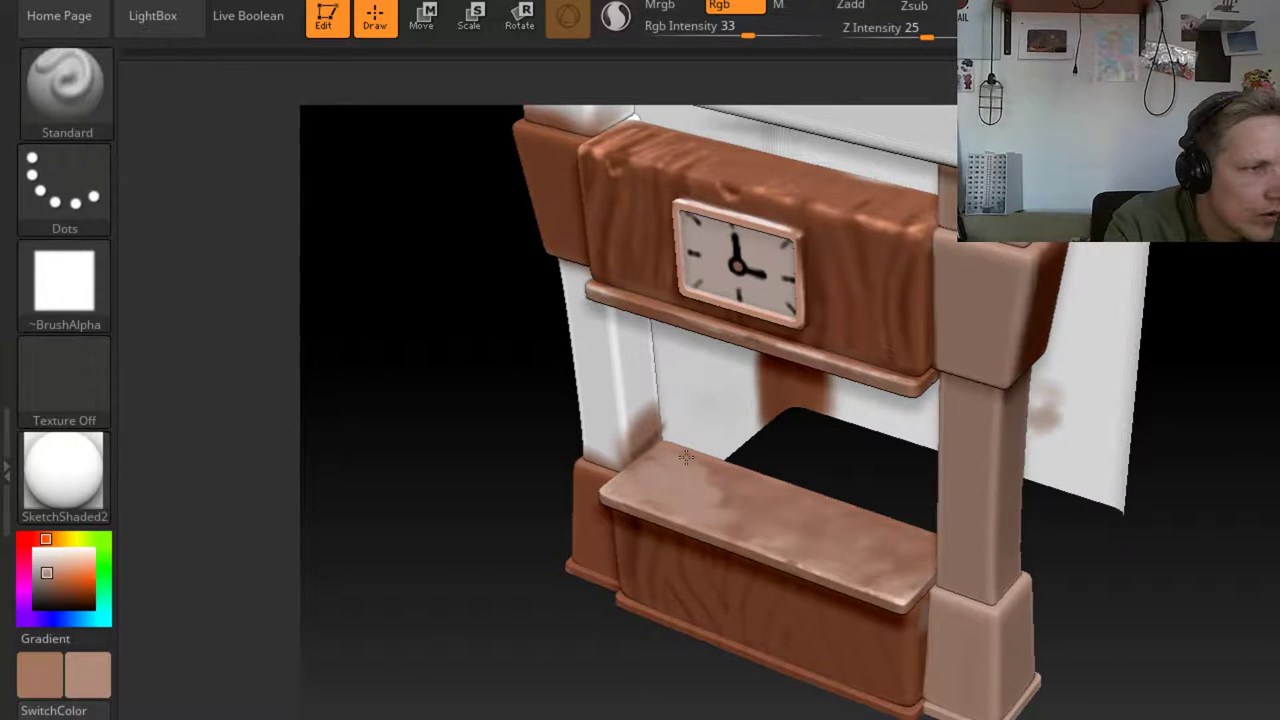
{"action": "mouse_move", "coordinate": [685, 457]}
{"action": "right_mouse_down"}
{"action": "mouse_move", "coordinate": [814, 534]}
{"action": "mouse_move", "coordinate": [898, 543]}
{"action": "right_mouse_up"}
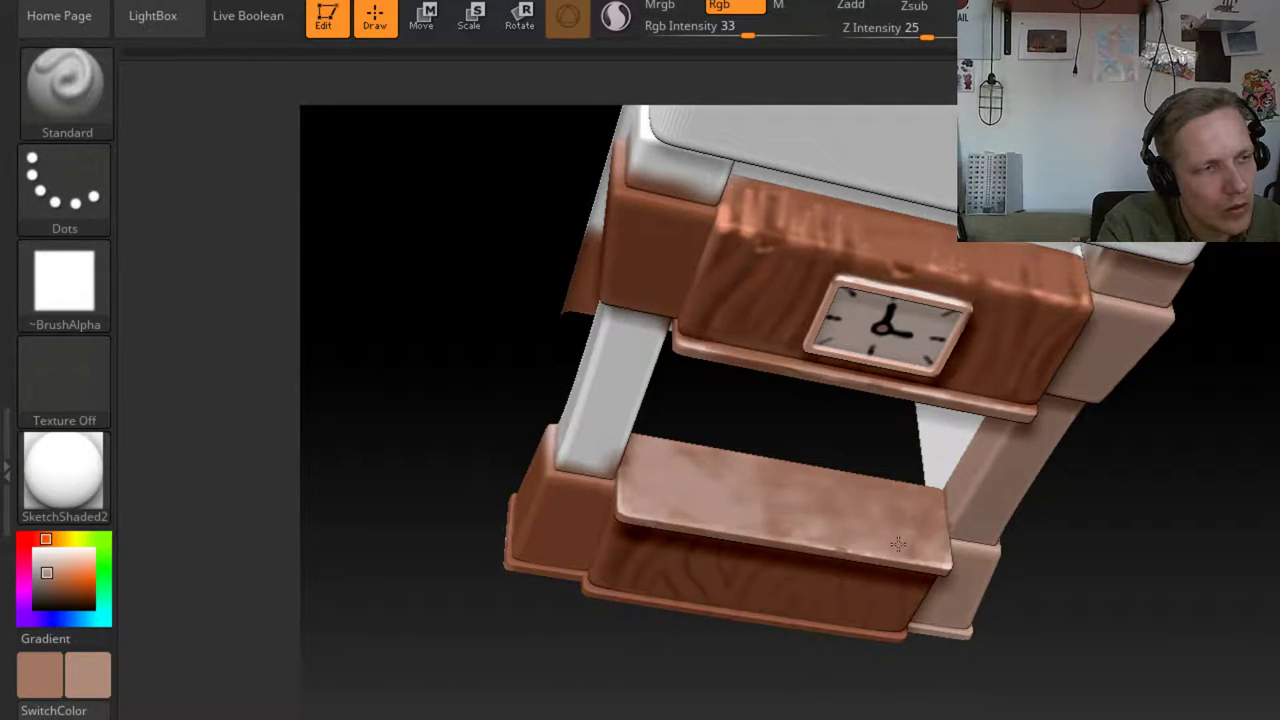
{"action": "right_click_drag", "start_coordinate": [898, 543], "coordinate": [1218, 577]}
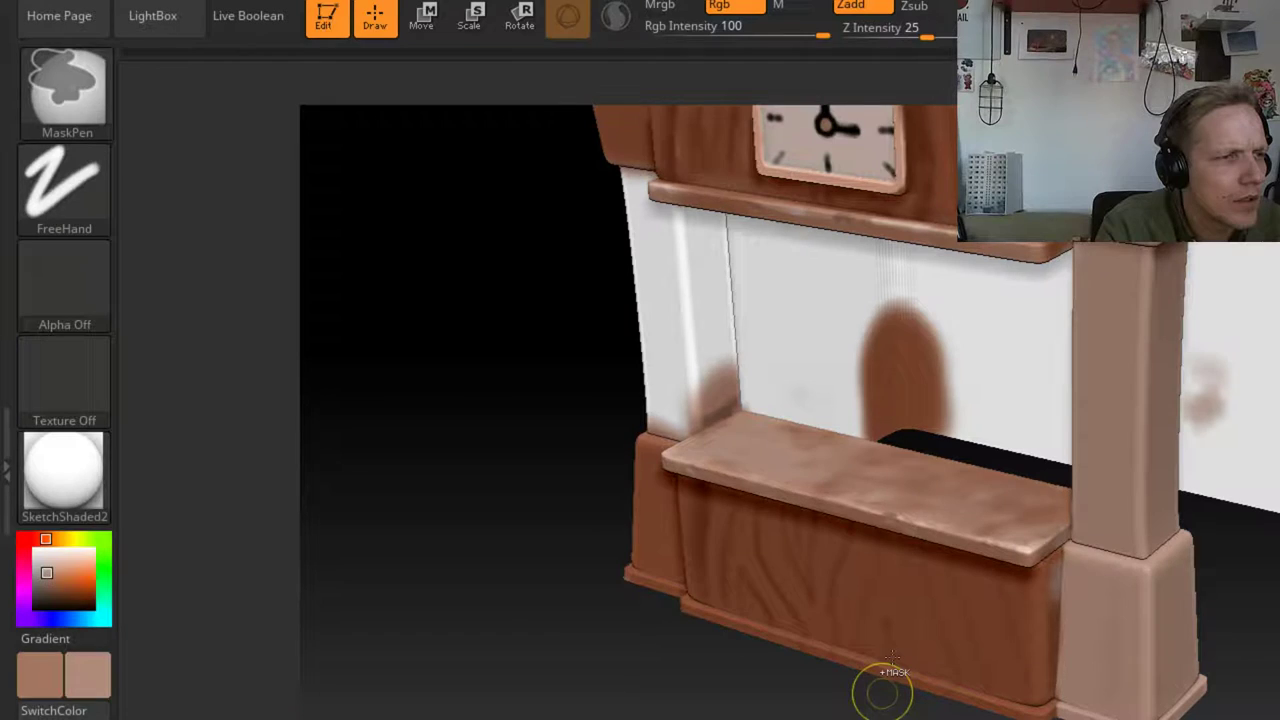
{"action": "key", "text": "space"}
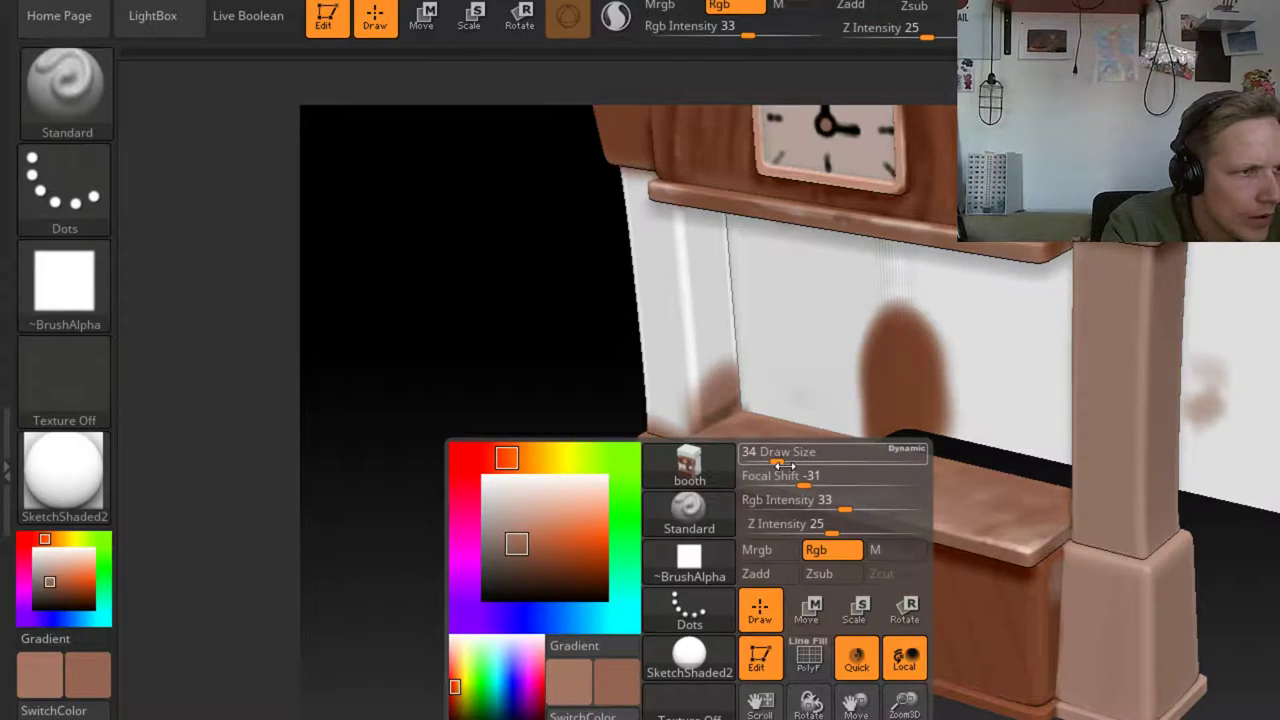
{"action": "left_click_drag", "start_coordinate": [777, 462], "coordinate": [795, 461]}
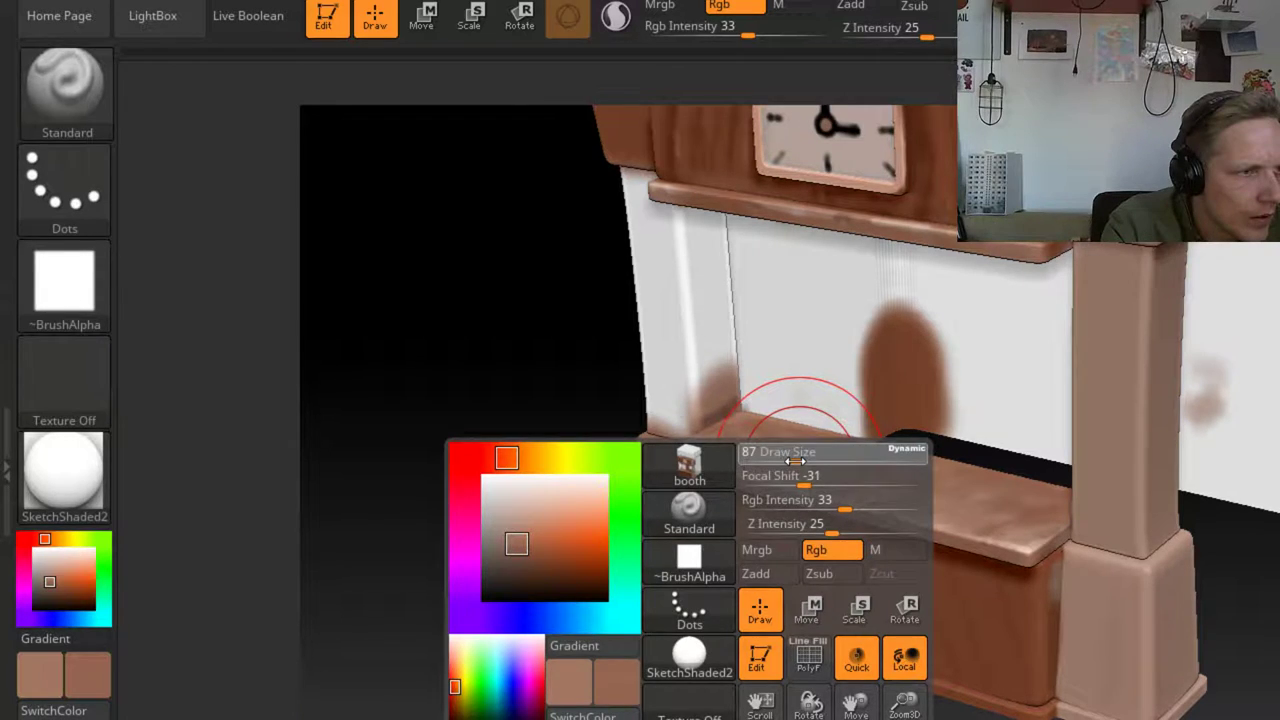
{"action": "key", "text": "space"}
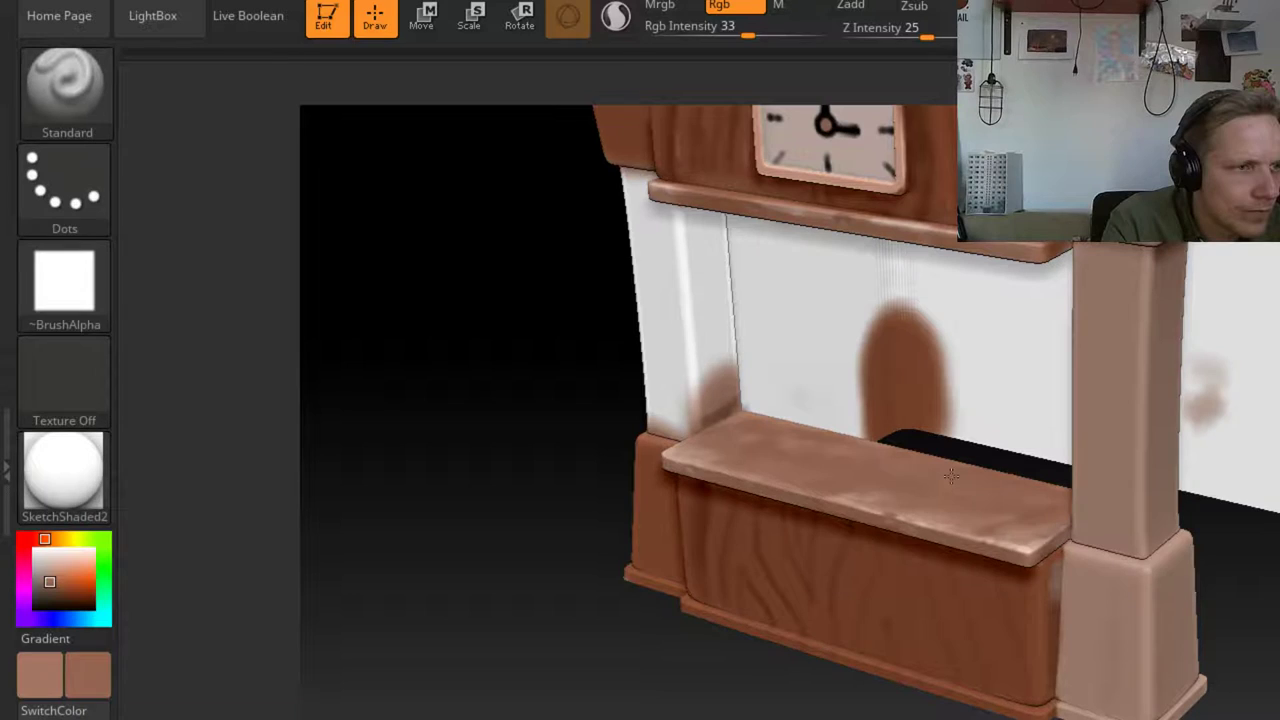
Set the Rgb Intensity to 50 and shade the foot of the right pillar and its base with smoothed darker brown dabs
{"action": "left_click_drag", "start_coordinate": [941, 712], "coordinate": [1020, 706]}
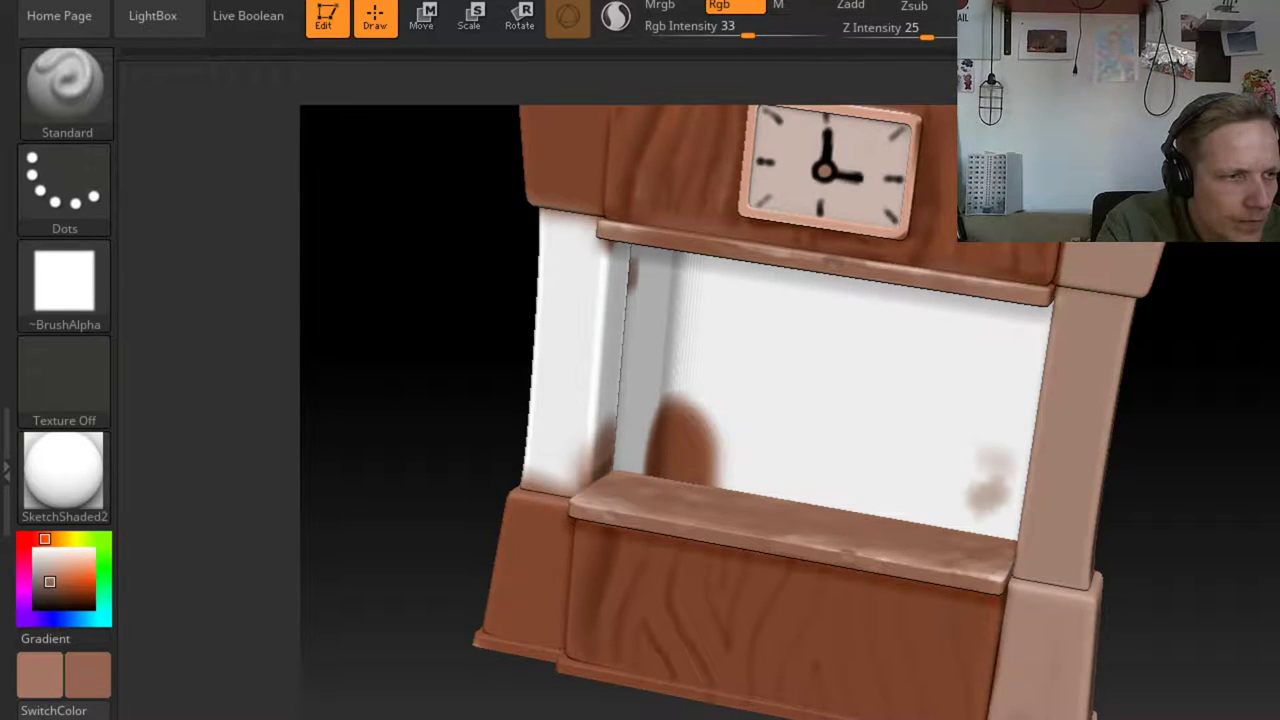
{"action": "left_click", "coordinate": [771, 30]}
{"action": "left_click", "coordinate": [1040, 700]}
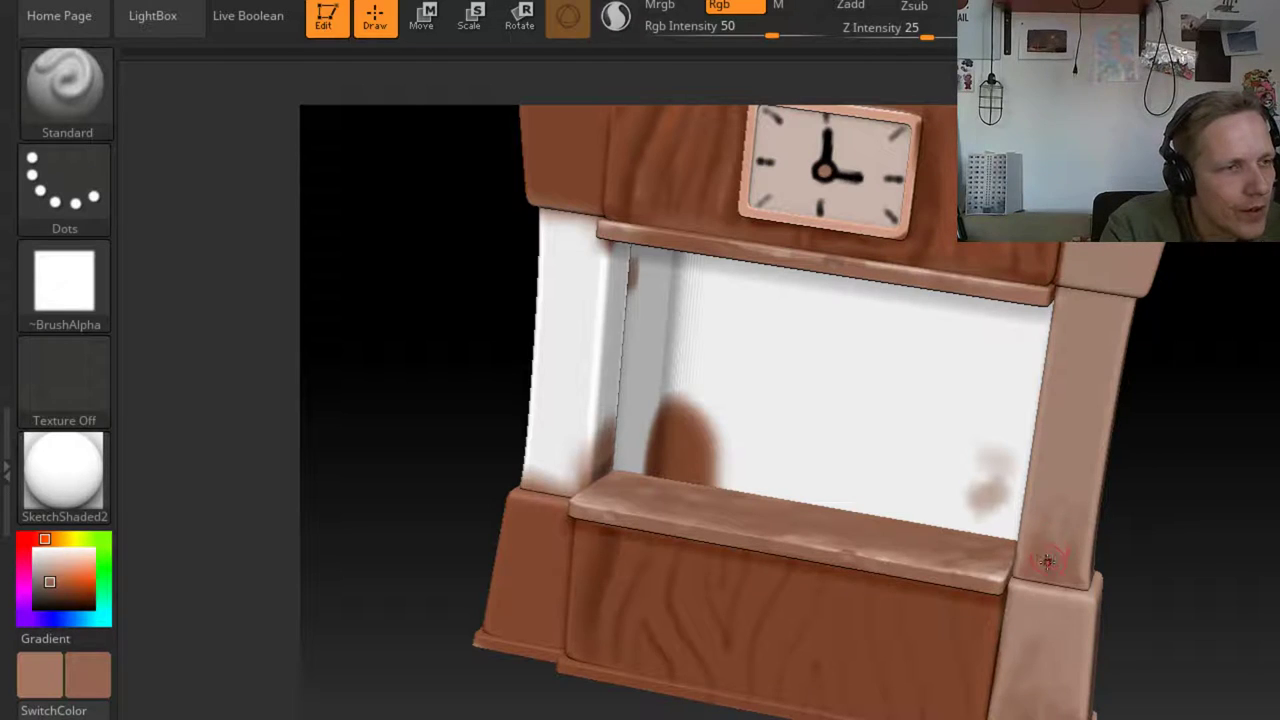
{"action": "key", "text": "shift"}
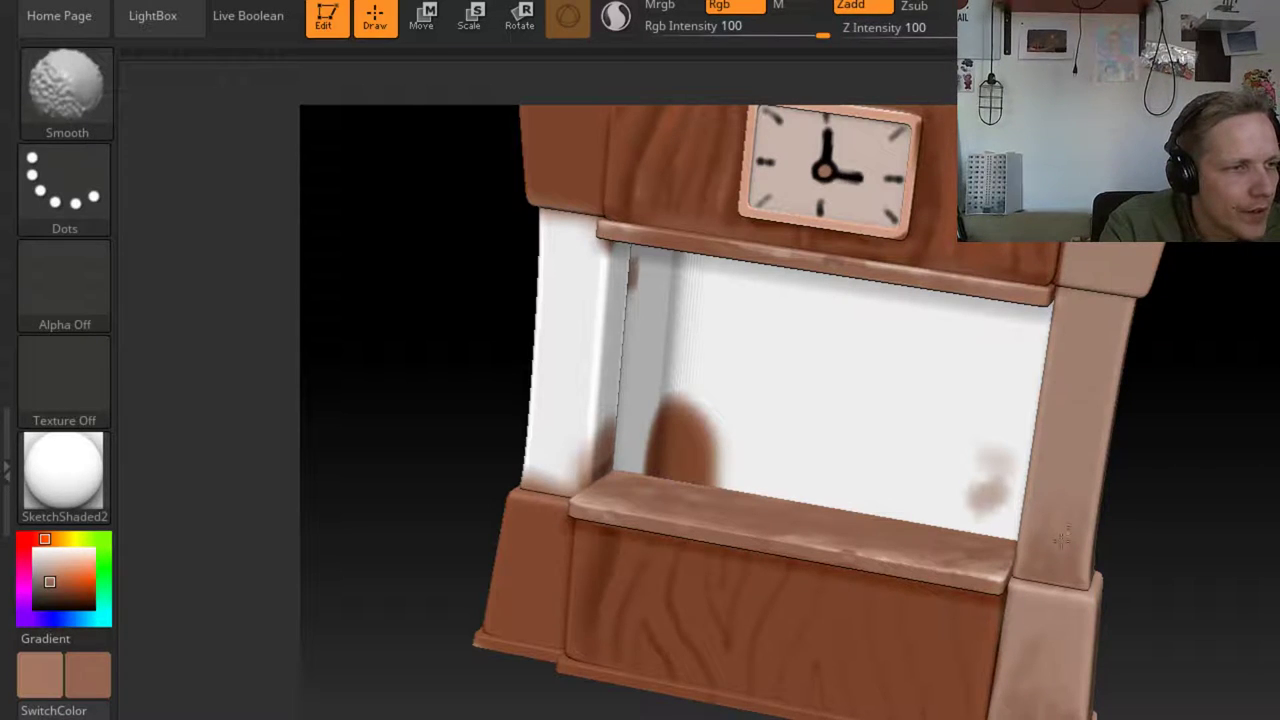
{"action": "key", "text": "space"}
{"action": "left_click_drag", "start_coordinate": [1051, 556], "coordinate": [1063, 557]}
{"action": "key", "text": "shift"}
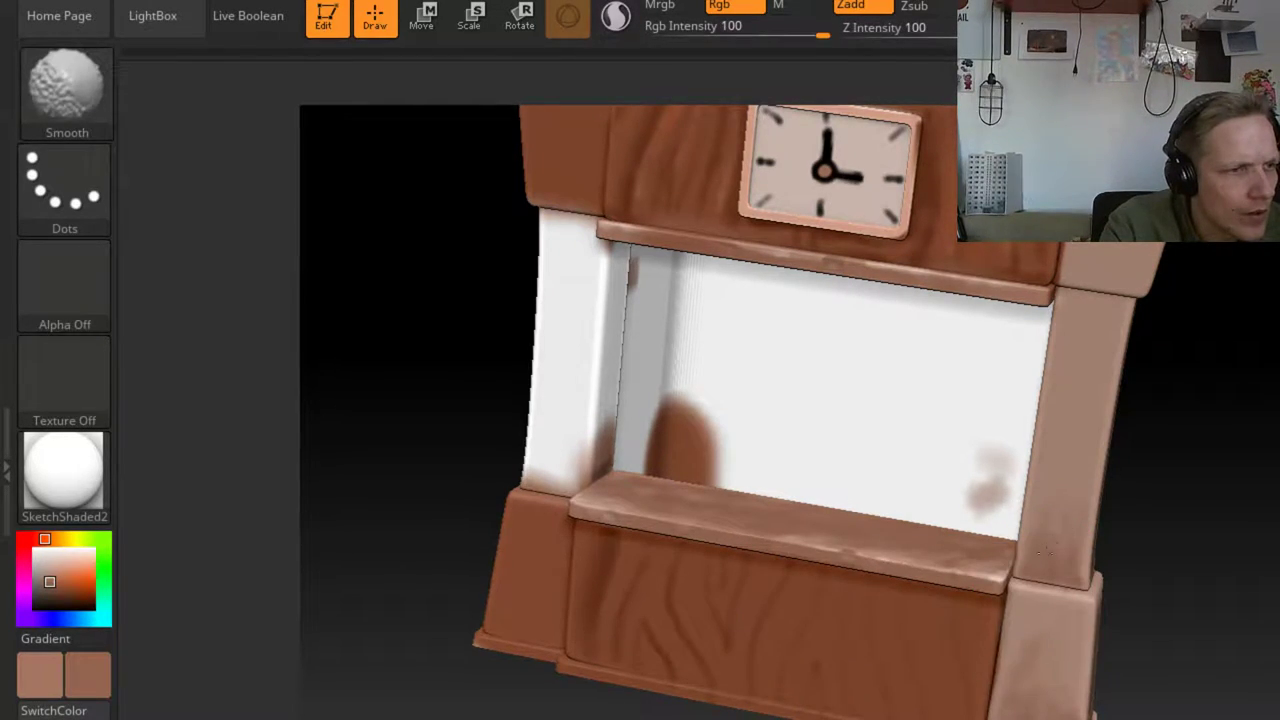
{"action": "left_click_drag", "start_coordinate": [1163, 449], "coordinate": [1050, 684]}
{"action": "key", "text": "shift"}
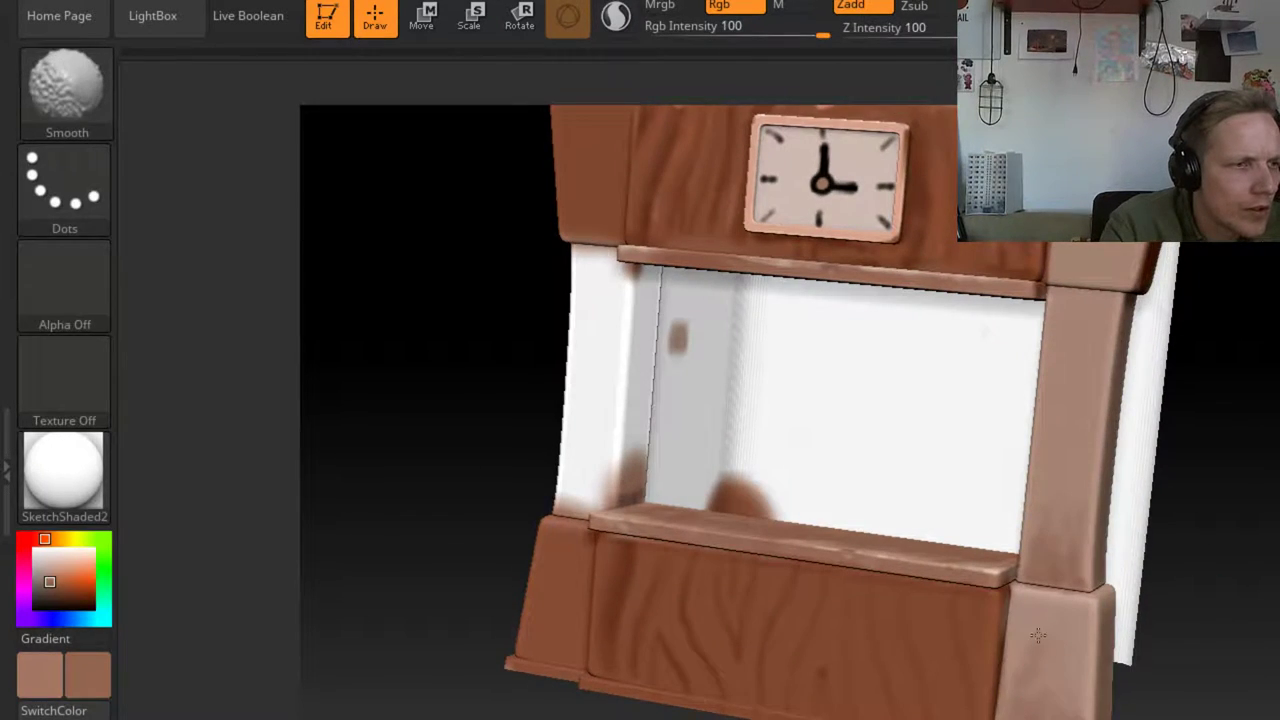
{"action": "mouse_move", "coordinate": [1200, 640]}
{"action": "left_mouse_down", "text": "alt"}
{"action": "mouse_move", "coordinate": [1279, 650]}
{"action": "mouse_move", "coordinate": [1199, 683]}
{"action": "left_mouse_up", "text": "alt"}
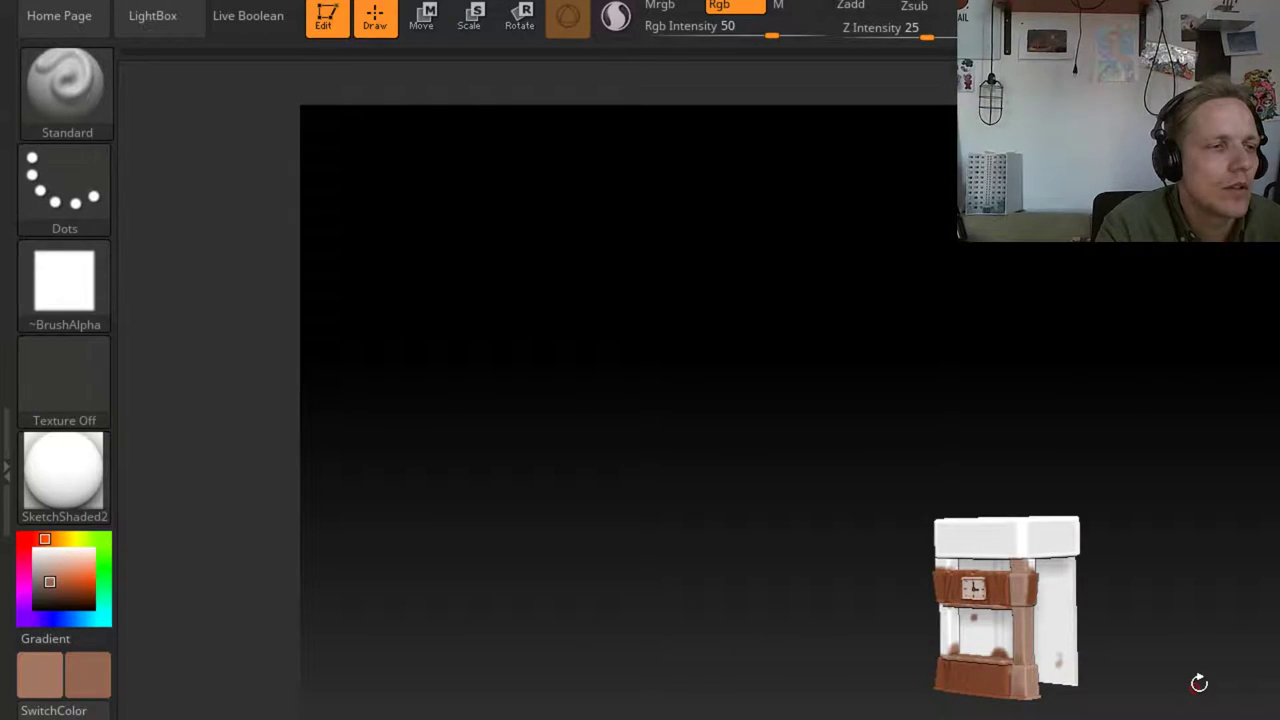
{"action": "key", "text": "f"}
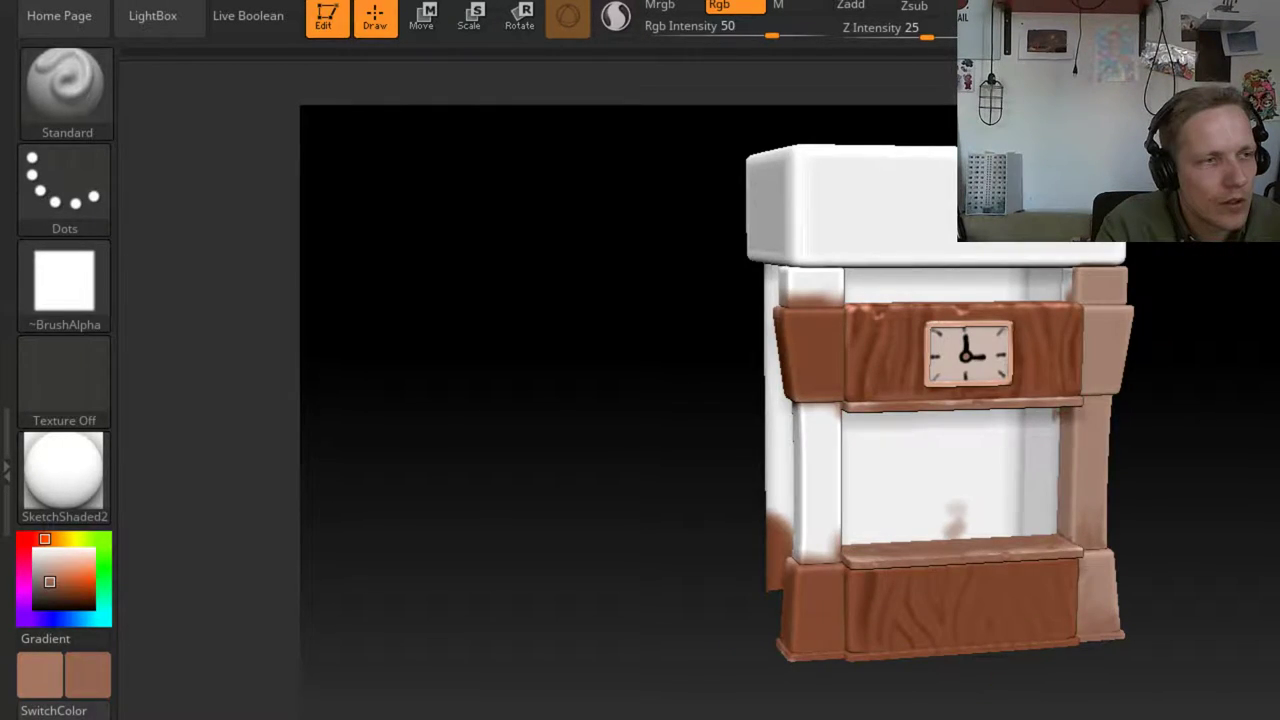
{"action": "right_click_drag", "start_coordinate": [706, 500], "coordinate": [706, 574], "text": "ctrl"}
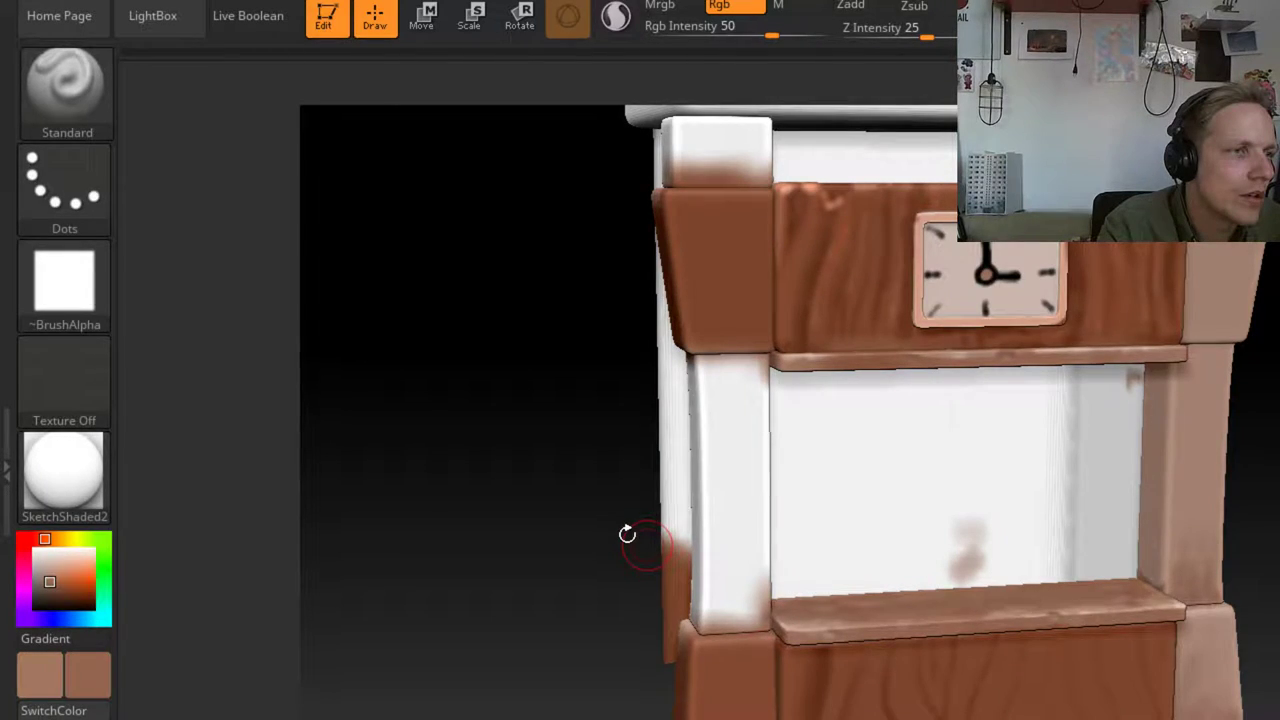
Pick the dark reddish brown and paint darker wood-grain strokes with shaded edges over the lower front panel
{"action": "key", "text": "c"}
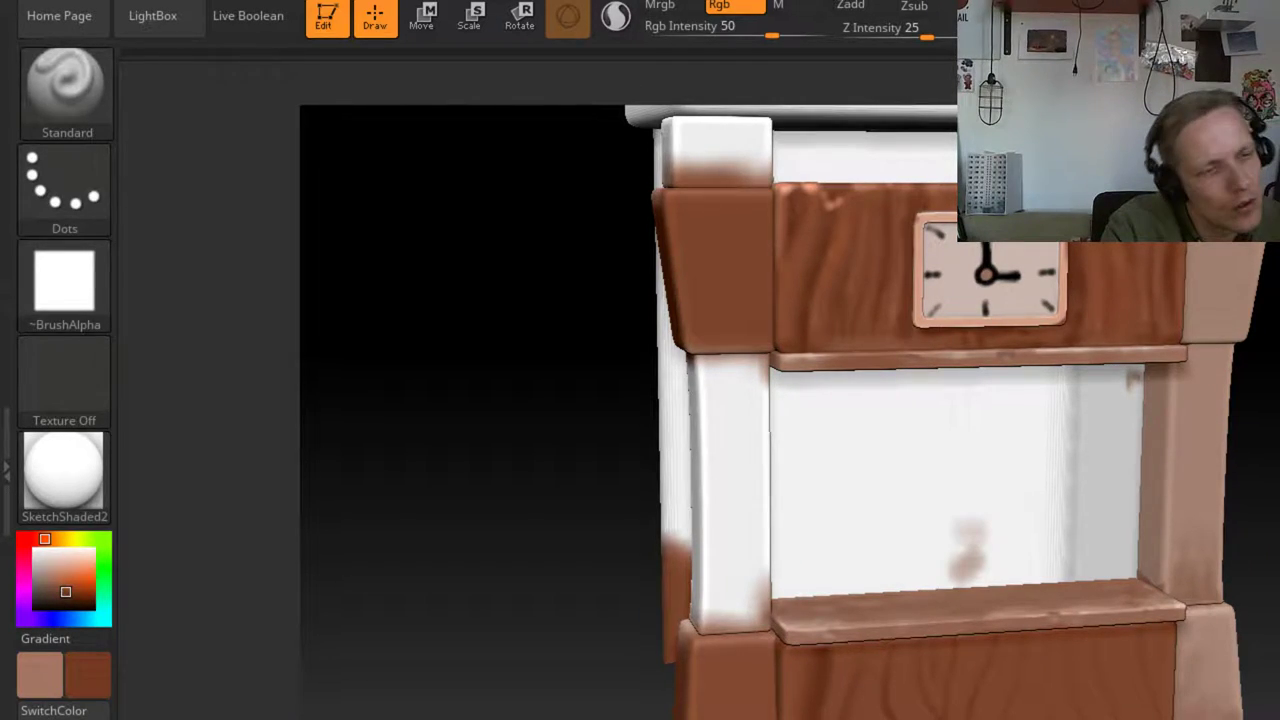
{"action": "right_click_drag", "start_coordinate": [985, 560], "coordinate": [1016, 648]}
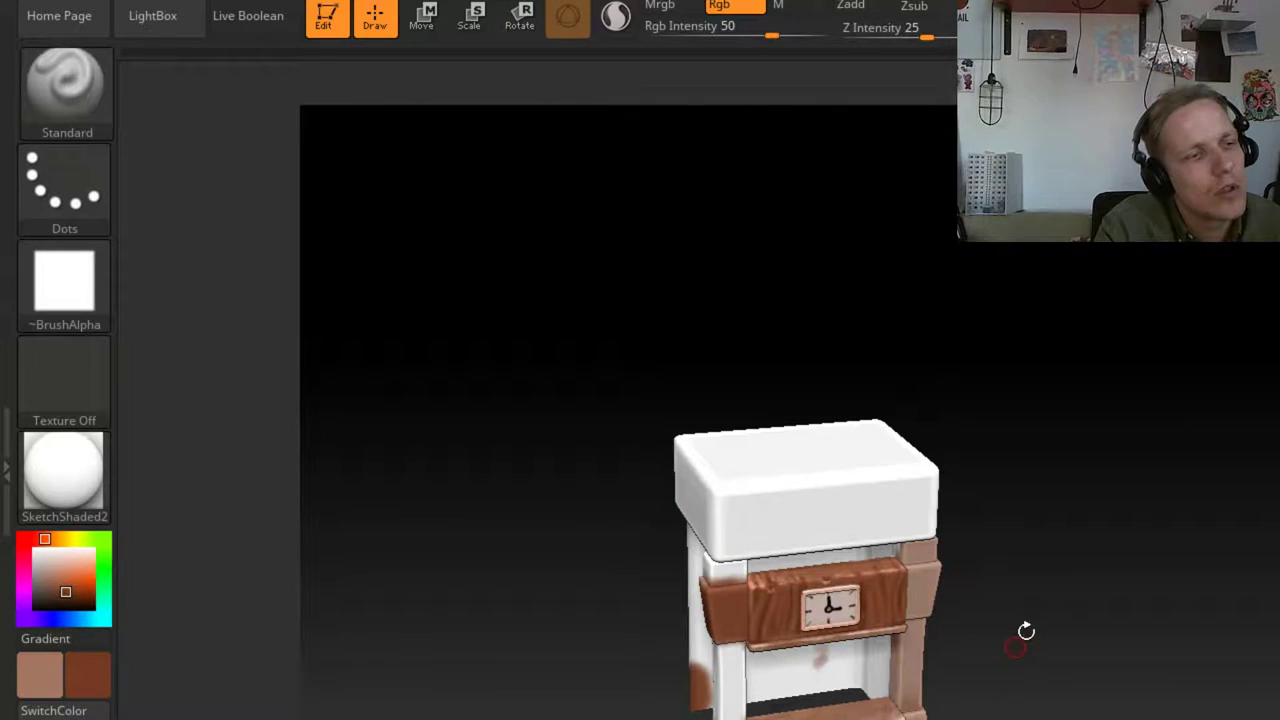
{"action": "left_click_drag", "start_coordinate": [1026, 631], "coordinate": [968, 714]}
{"action": "key", "text": "space"}
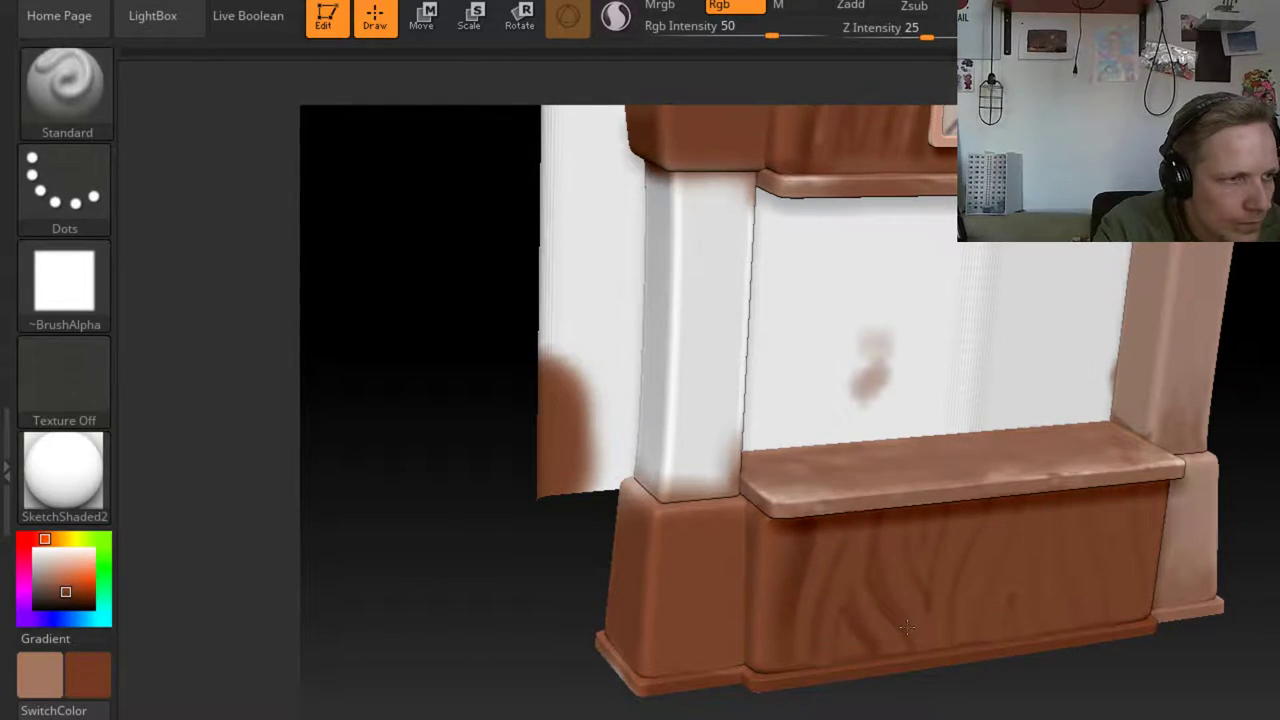
{"action": "right_click_drag", "start_coordinate": [906, 627], "coordinate": [984, 685]}
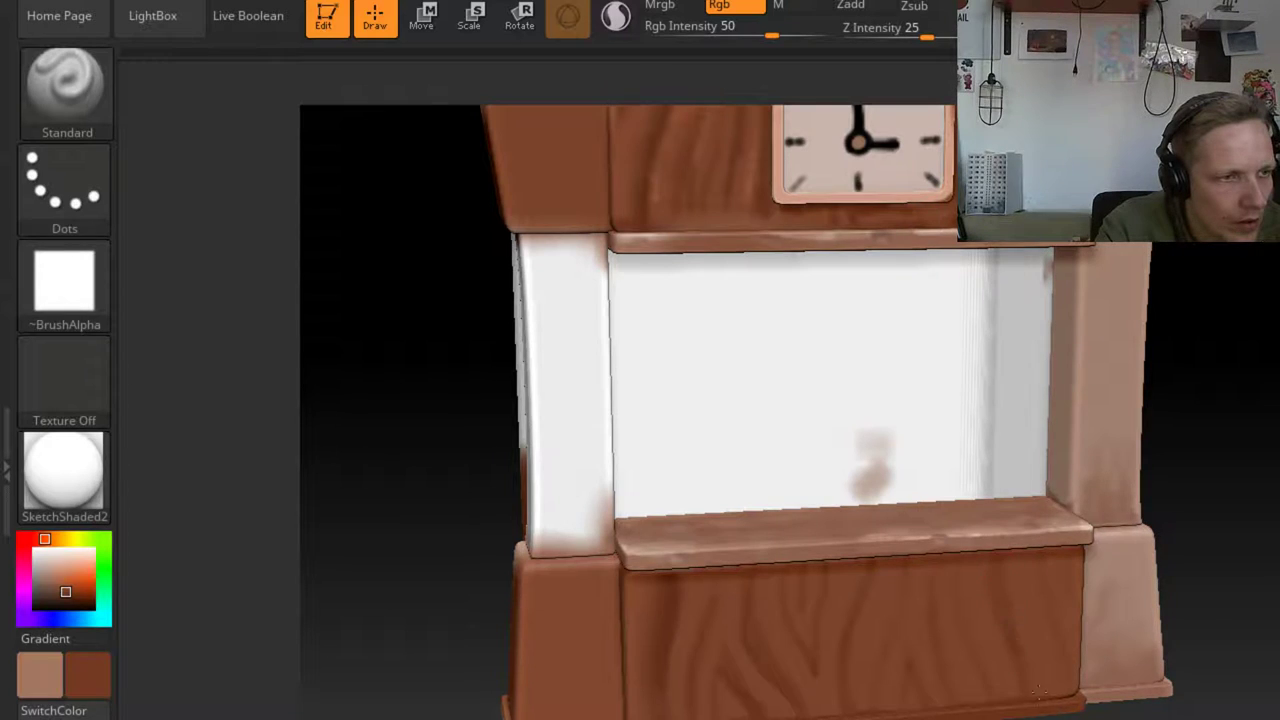
{"action": "left_click_drag", "start_coordinate": [1092, 700], "coordinate": [1060, 583]}
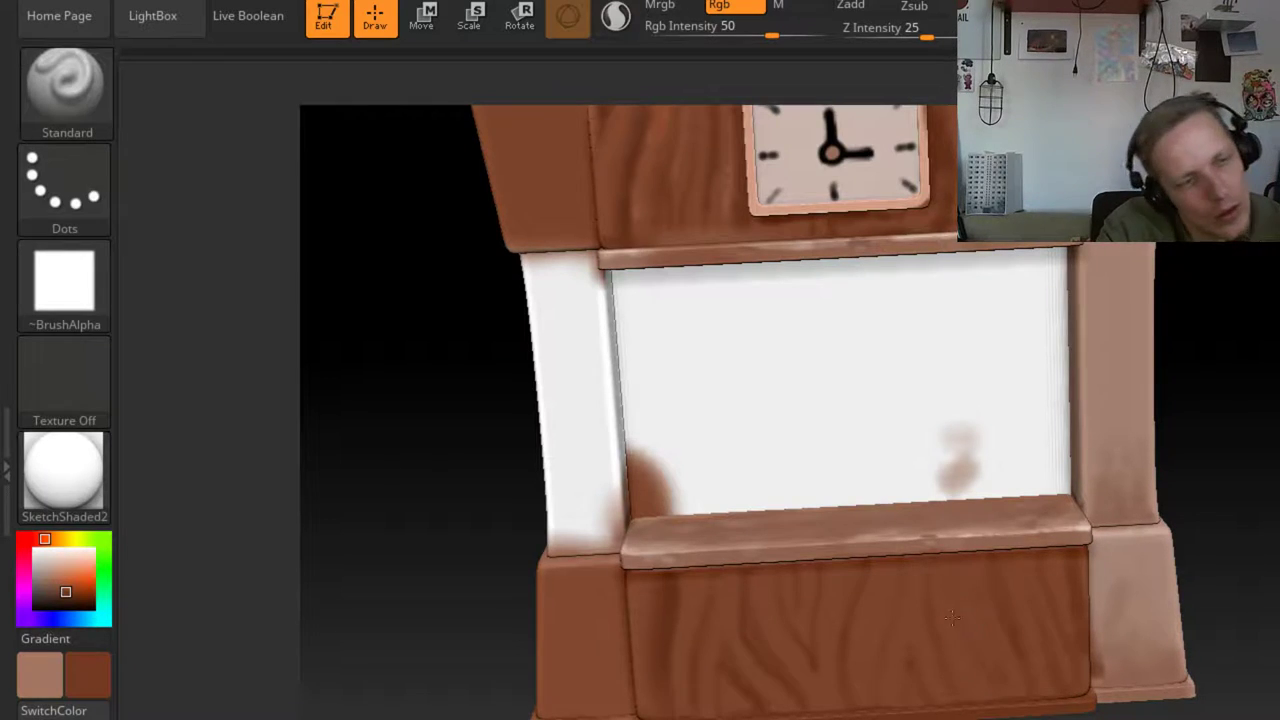
{"action": "right_click_drag", "start_coordinate": [948, 598], "coordinate": [911, 700], "text": "ctrl"}
{"action": "left_click_drag", "start_coordinate": [1150, 620], "coordinate": [845, 520]}
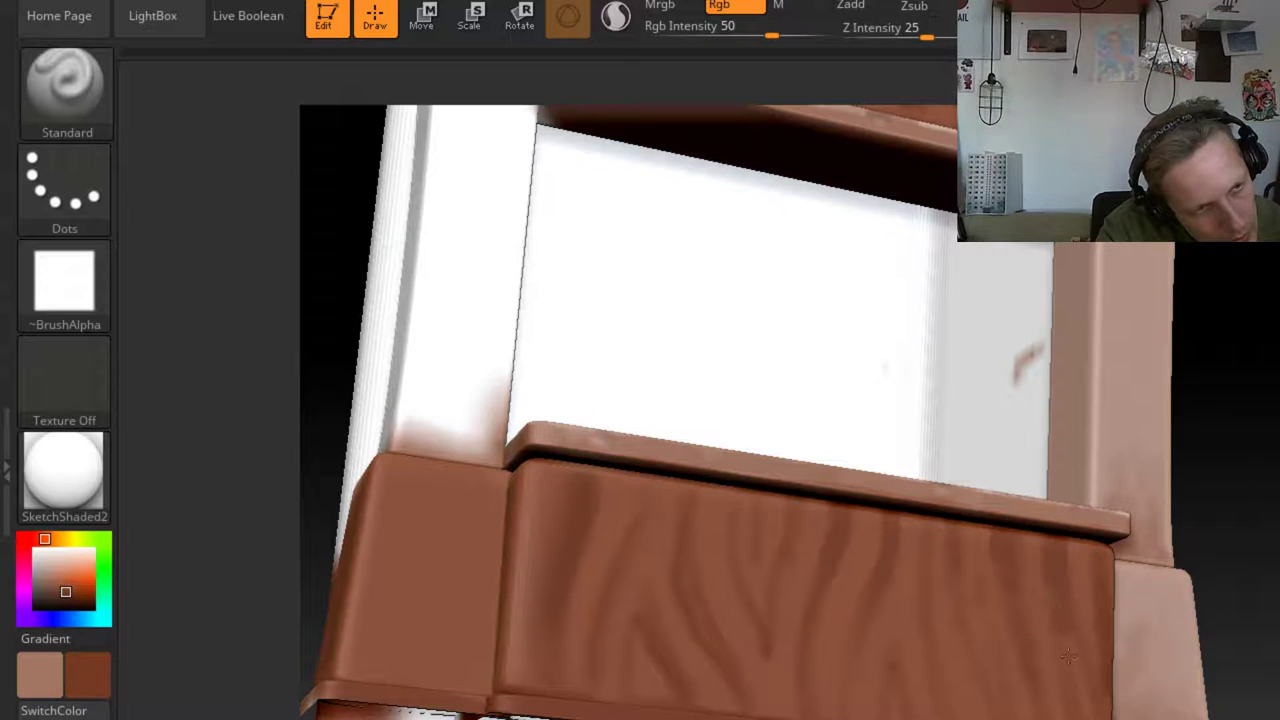
{"action": "left_click_drag", "start_coordinate": [1230, 470], "coordinate": [1185, 690]}
{"action": "key", "text": "f"}
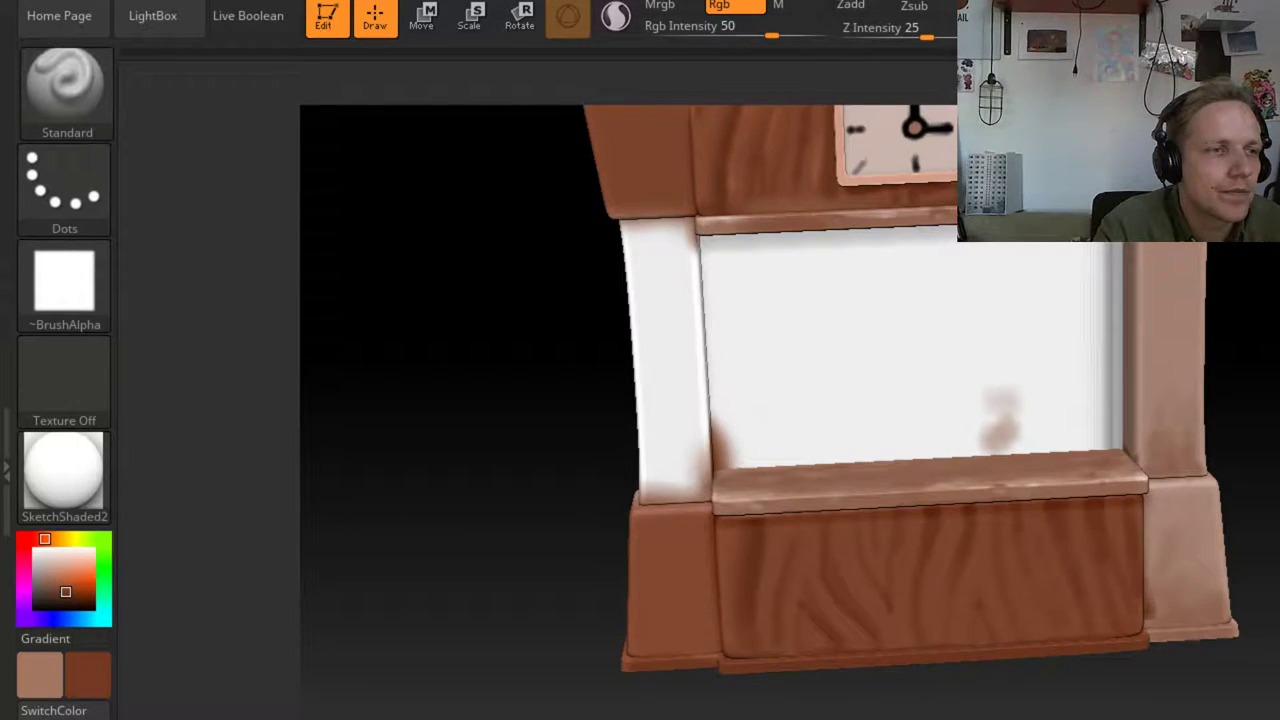
{"action": "left_click_drag", "start_coordinate": [450, 300], "coordinate": [420, 470], "text": "alt"}
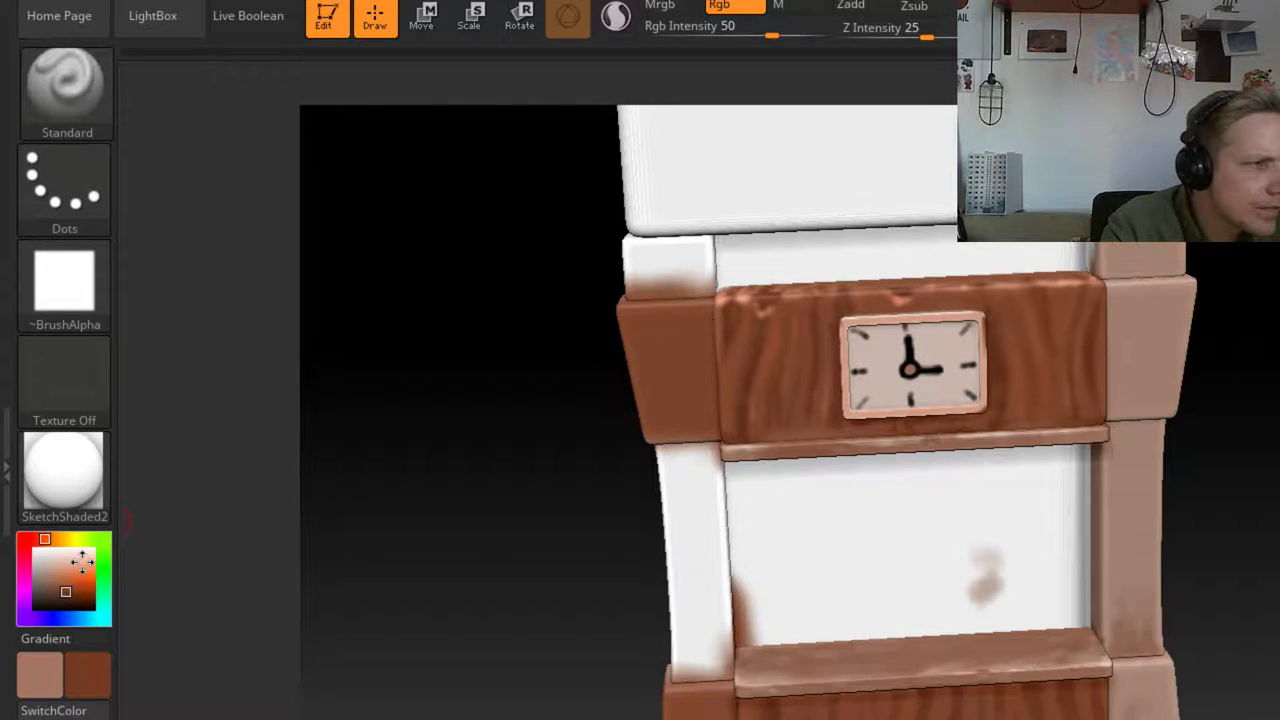
Set the Rgb Intensity to 15, choose a dark purple and glaze it along the lower edge of the clock panel
{"action": "left_click", "coordinate": [41, 619]}
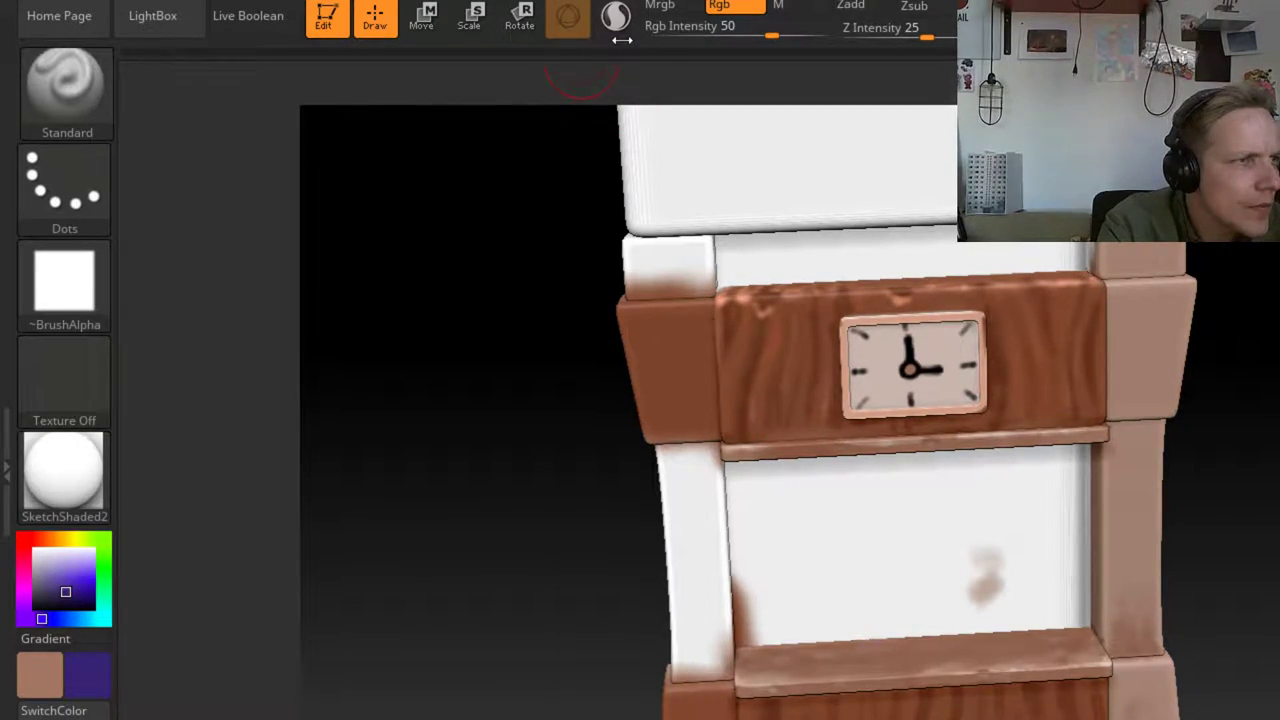
{"action": "left_click", "coordinate": [716, 31]}
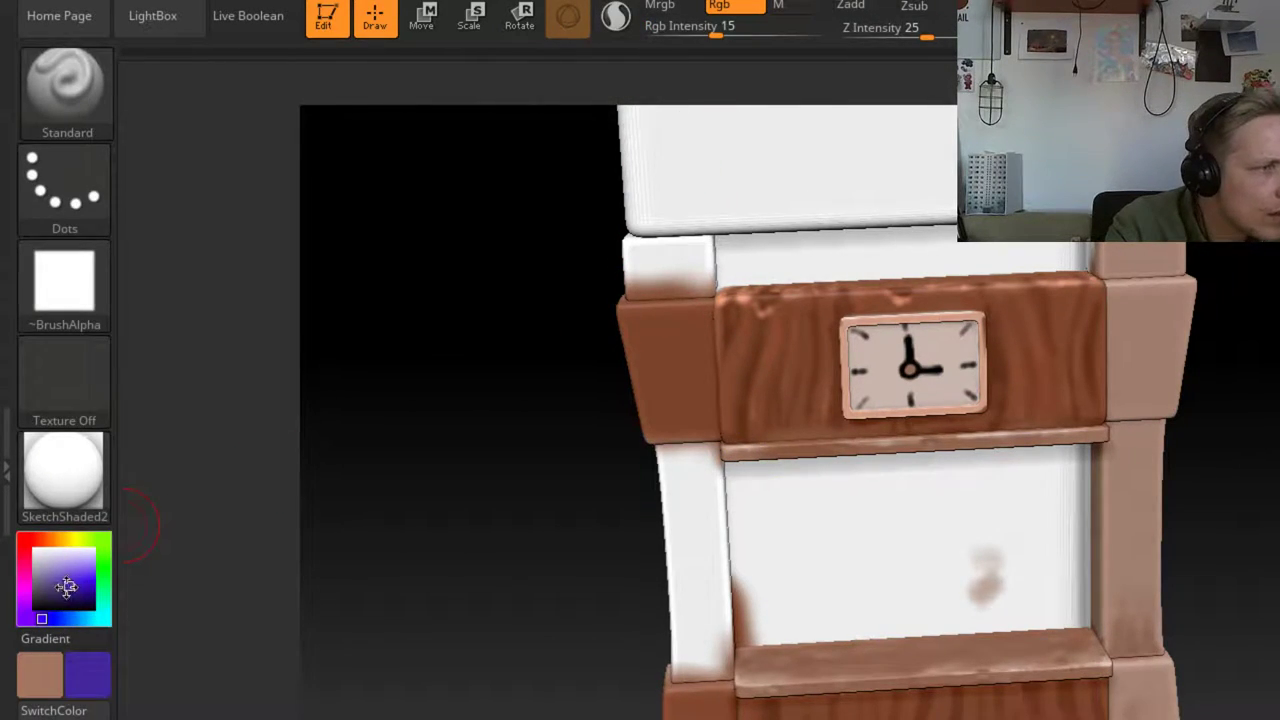
{"action": "mouse_move", "coordinate": [48, 541]}
{"action": "left_mouse_down"}
{"action": "mouse_move", "coordinate": [58, 556]}
{"action": "mouse_move", "coordinate": [55, 541]}
{"action": "left_mouse_up"}
{"action": "left_click", "coordinate": [63, 593]}
{"action": "left_click_drag", "start_coordinate": [63, 593], "coordinate": [63, 597]}
{"action": "left_click_drag", "start_coordinate": [56, 541], "coordinate": [24, 564]}
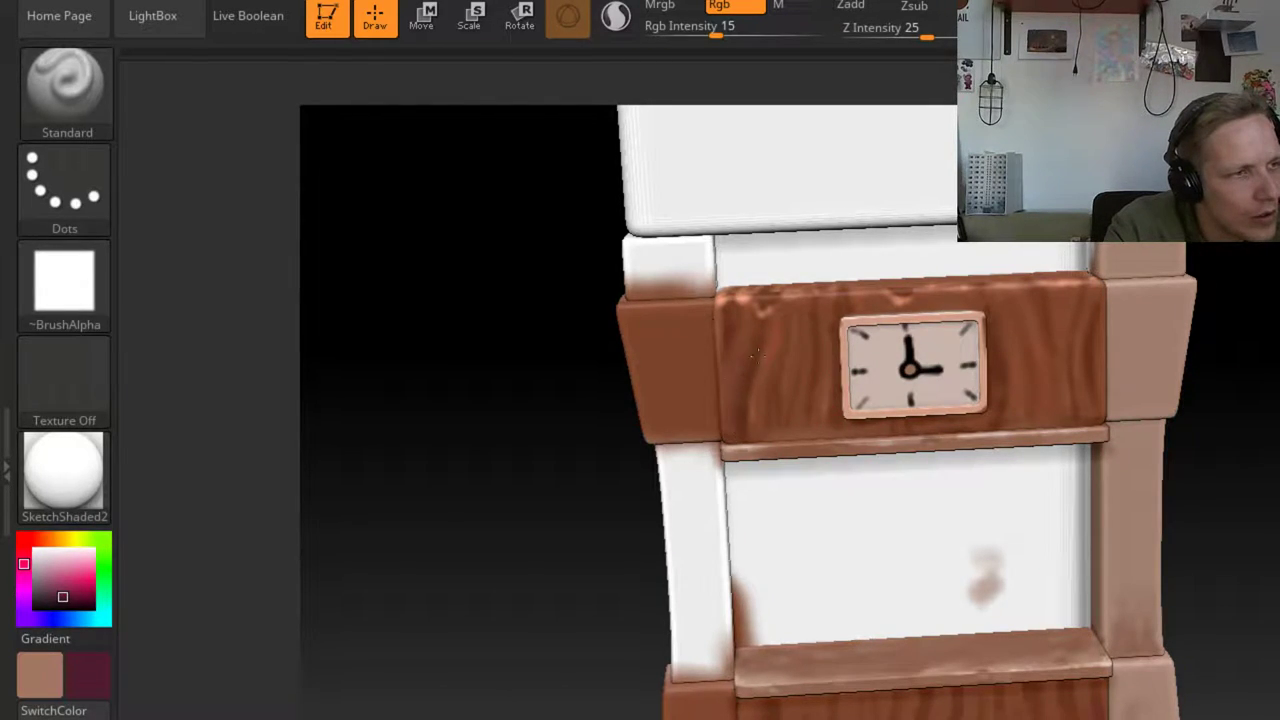
{"action": "mouse_move", "coordinate": [818, 398]}
{"action": "left_mouse_down"}
{"action": "mouse_move", "coordinate": [790, 435]}
{"action": "mouse_move", "coordinate": [1000, 438]}
{"action": "mouse_move", "coordinate": [895, 442]}
{"action": "left_mouse_up"}
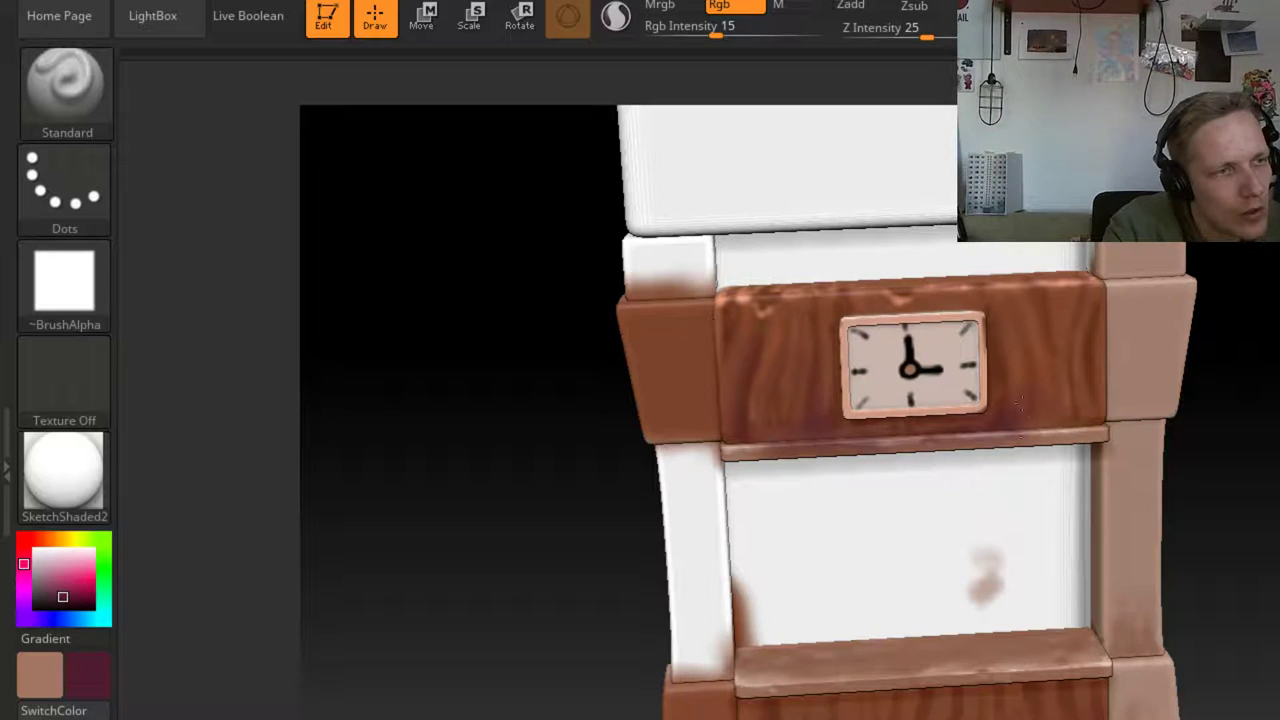
Glaze the dark purple into the seams between the left blocks and the clock and lower front panels
{"action": "left_click_drag", "start_coordinate": [1216, 491], "coordinate": [1250, 400], "text": "alt"}
{"action": "left_click_drag", "start_coordinate": [1160, 530], "coordinate": [1268, 482]}
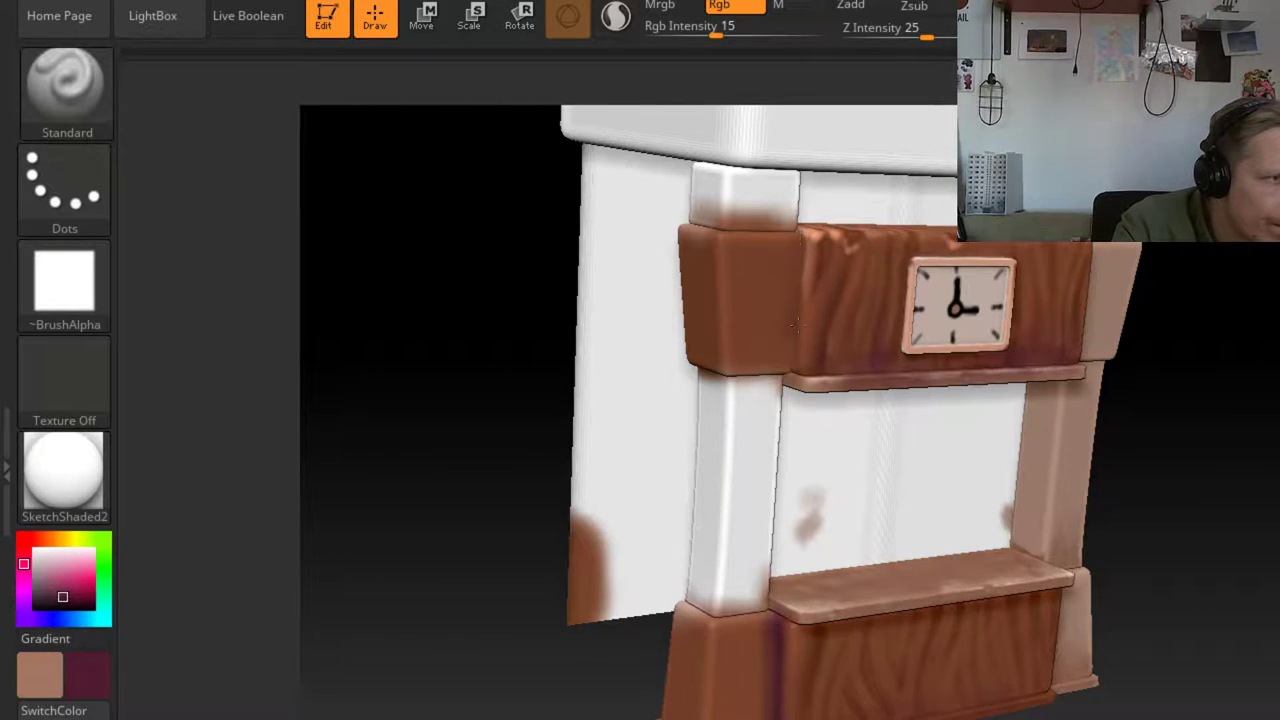
{"action": "mouse_move", "coordinate": [1266, 676]}
{"action": "left_mouse_down"}
{"action": "mouse_move", "coordinate": [1258, 625]}
{"action": "mouse_move", "coordinate": [1243, 645]}
{"action": "mouse_move", "coordinate": [1256, 712]}
{"action": "left_mouse_up"}
{"action": "left_click_drag", "start_coordinate": [1246, 598], "coordinate": [1252, 676]}
{"action": "mouse_move", "coordinate": [640, 450]}
{"action": "left_mouse_down"}
{"action": "mouse_move", "coordinate": [700, 420]}
{"action": "mouse_move", "coordinate": [660, 440]}
{"action": "mouse_move", "coordinate": [700, 400]}
{"action": "mouse_move", "coordinate": [592, 442]}
{"action": "mouse_move", "coordinate": [600, 500]}
{"action": "mouse_move", "coordinate": [645, 428]}
{"action": "left_mouse_up"}
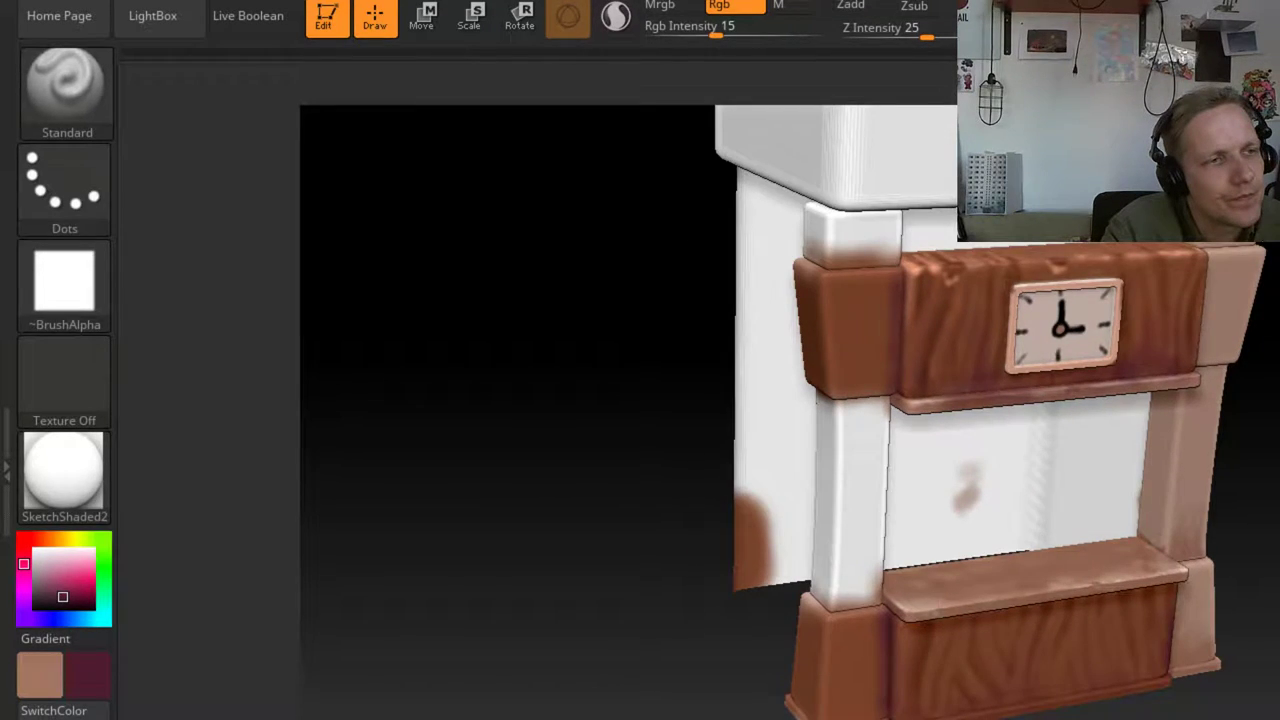
Shade the clock face with faint purple, then soften it with a light pink picked from the face
{"action": "right_click_drag", "start_coordinate": [973, 190], "coordinate": [973, 245], "text": "ctrl"}
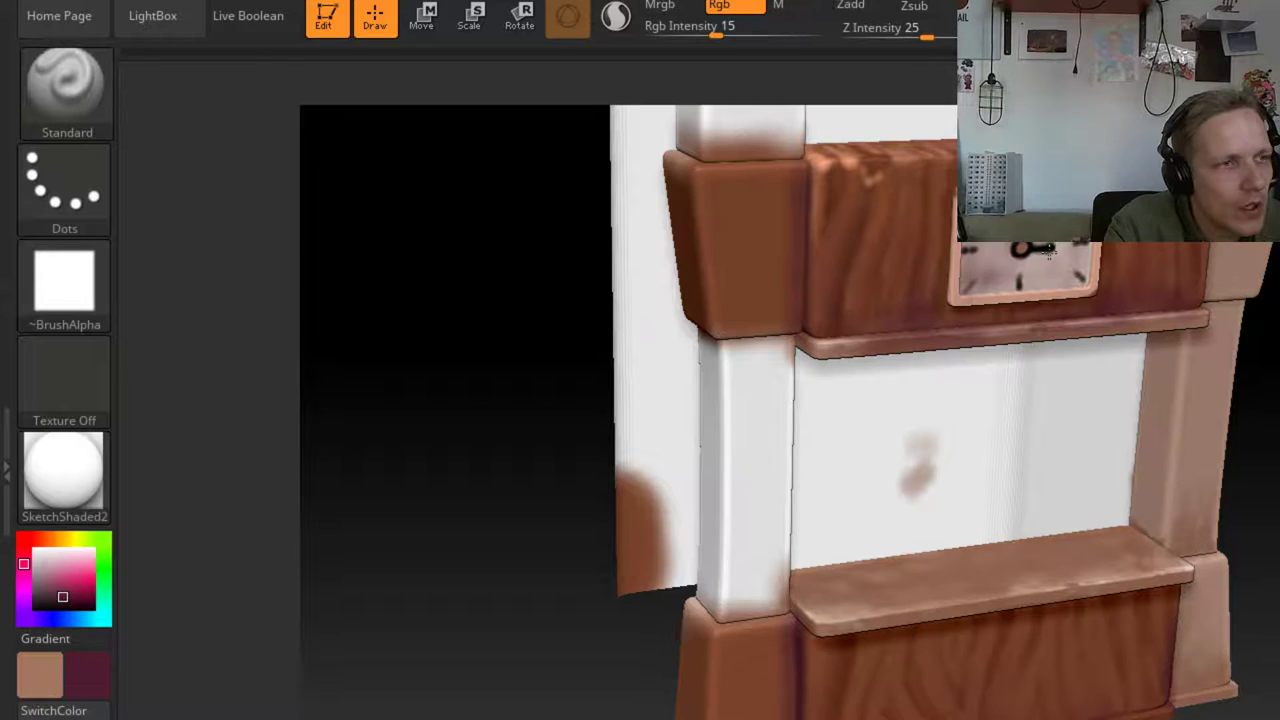
{"action": "left_click_drag", "start_coordinate": [88, 676], "coordinate": [1010, 236]}
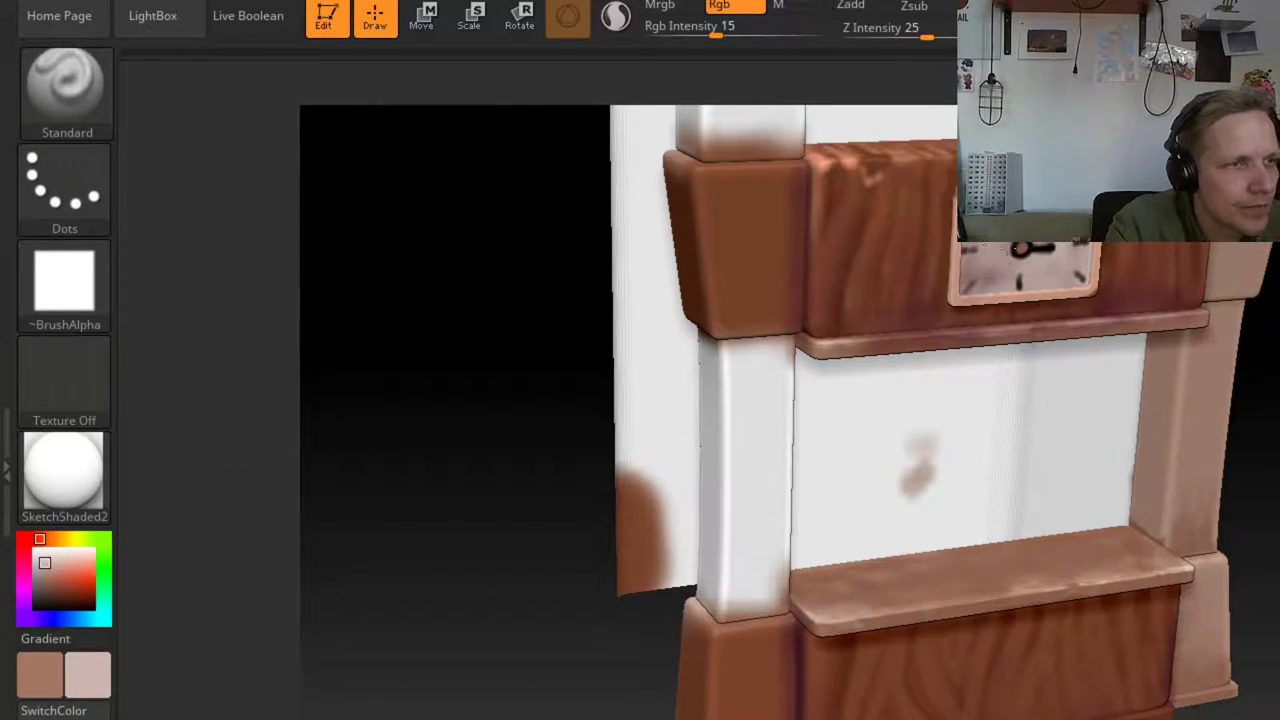
{"action": "left_click_drag", "start_coordinate": [520, 420], "coordinate": [450, 360]}
{"action": "left_click_drag", "start_coordinate": [1240, 520], "coordinate": [1245, 485], "text": "alt"}
{"action": "left_click_drag", "start_coordinate": [422, 150], "coordinate": [422, 251], "text": "alt"}
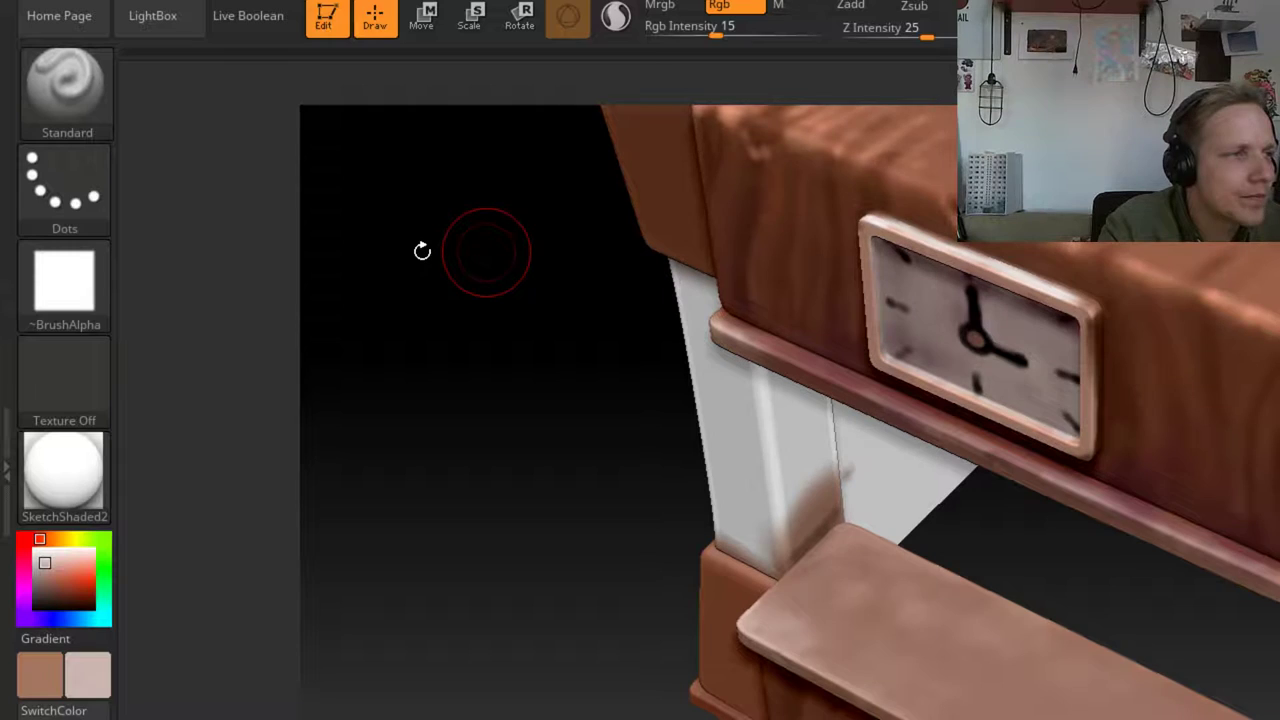
Pick the light peach of the clock frame and brighten the frame's edges with Draw Size 13
{"action": "key", "text": "c"}
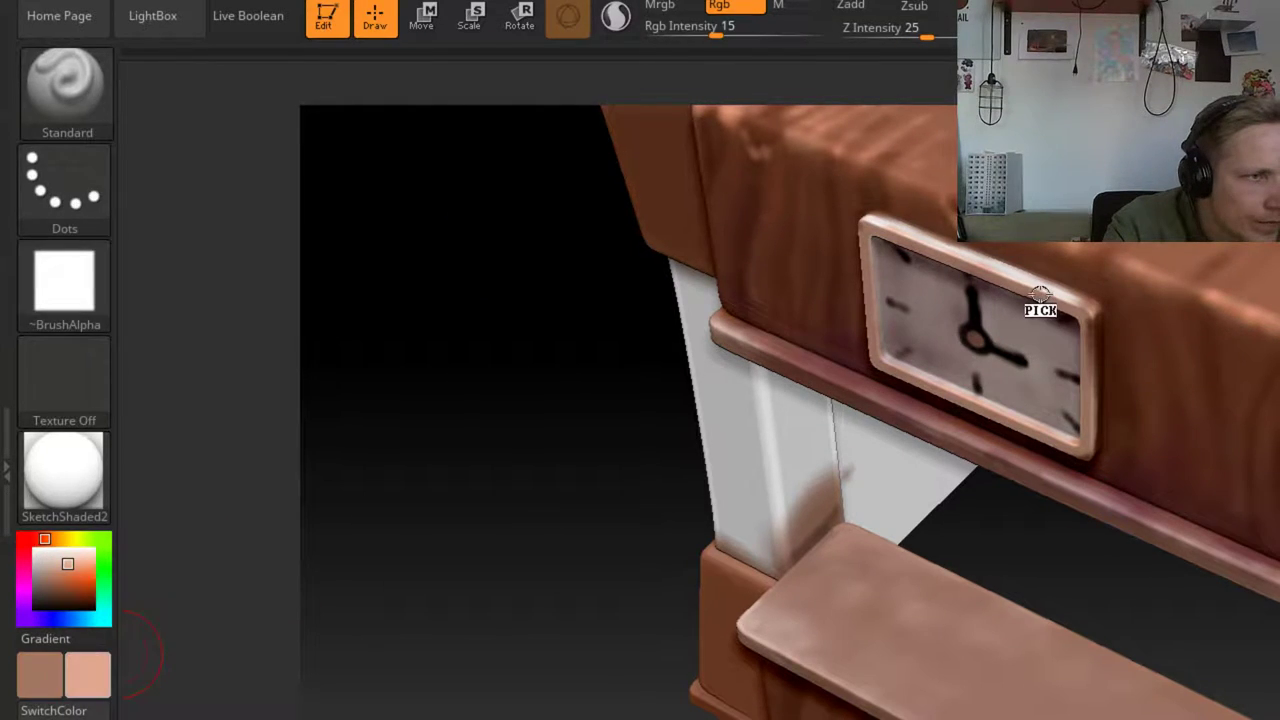
{"action": "key", "text": "space"}
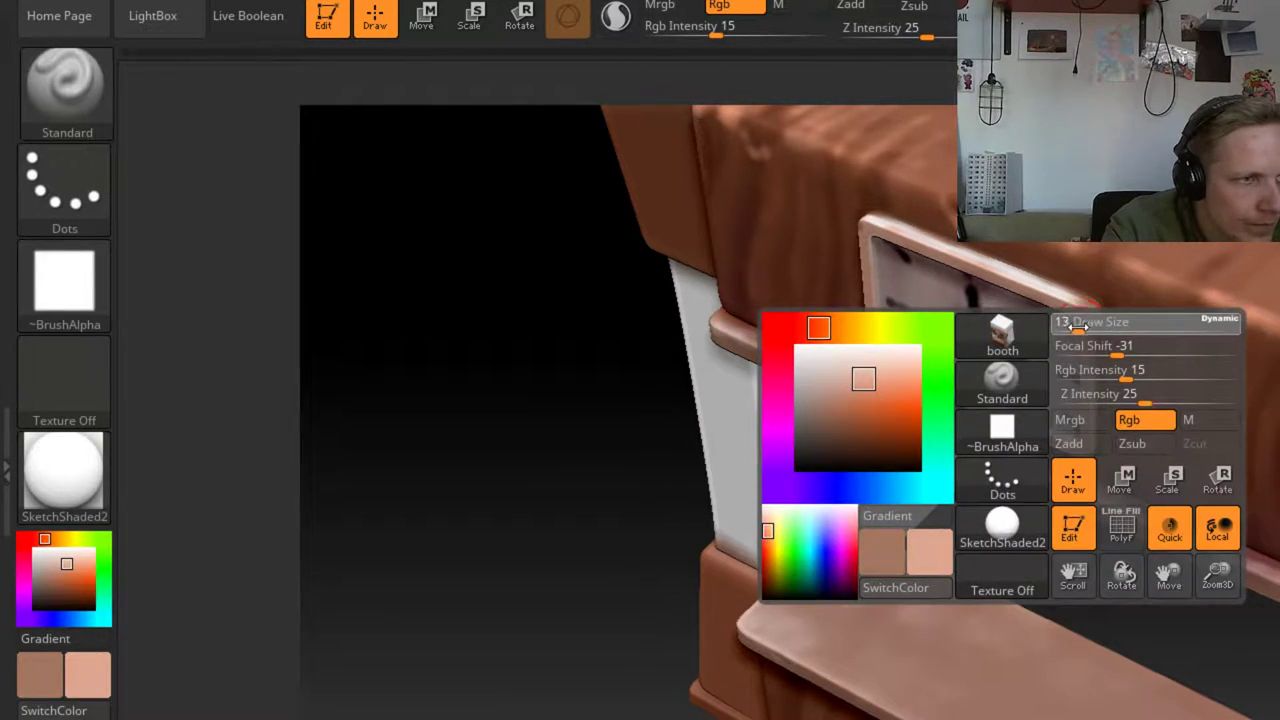
{"action": "left_click_drag", "start_coordinate": [1094, 318], "coordinate": [1090, 445]}
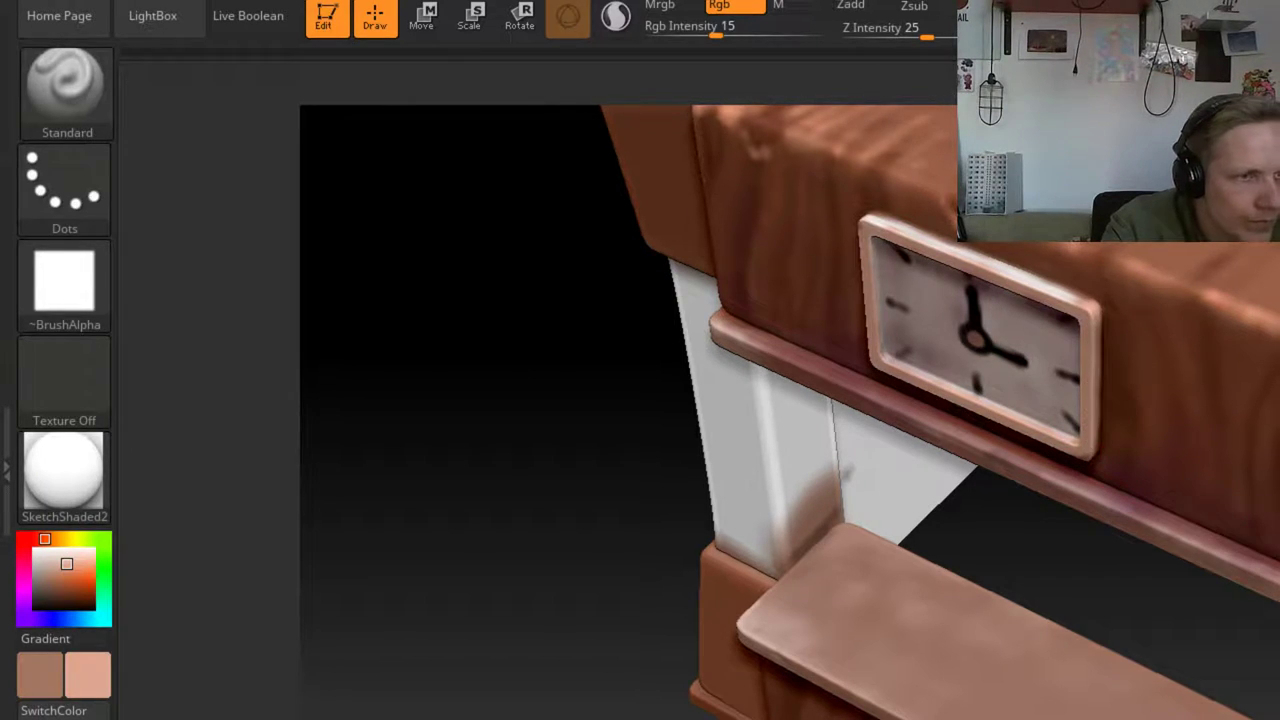
{"action": "right_click_drag", "start_coordinate": [1071, 306], "coordinate": [1071, 200], "text": "ctrl"}
Soften the left block's inner seam with dark red, then paint light orange grain highlights on the lower front panel
{"action": "mouse_move", "coordinate": [640, 400]}
{"action": "right_mouse_down"}
{"action": "mouse_move", "coordinate": [700, 350]}
{"action": "mouse_move", "coordinate": [770, 335]}
{"action": "mouse_move", "coordinate": [730, 462]}
{"action": "mouse_move", "coordinate": [730, 510]}
{"action": "mouse_move", "coordinate": [747, 419]}
{"action": "mouse_move", "coordinate": [775, 450]}
{"action": "mouse_move", "coordinate": [775, 500]}
{"action": "right_mouse_up"}
{"action": "key", "text": "c"}
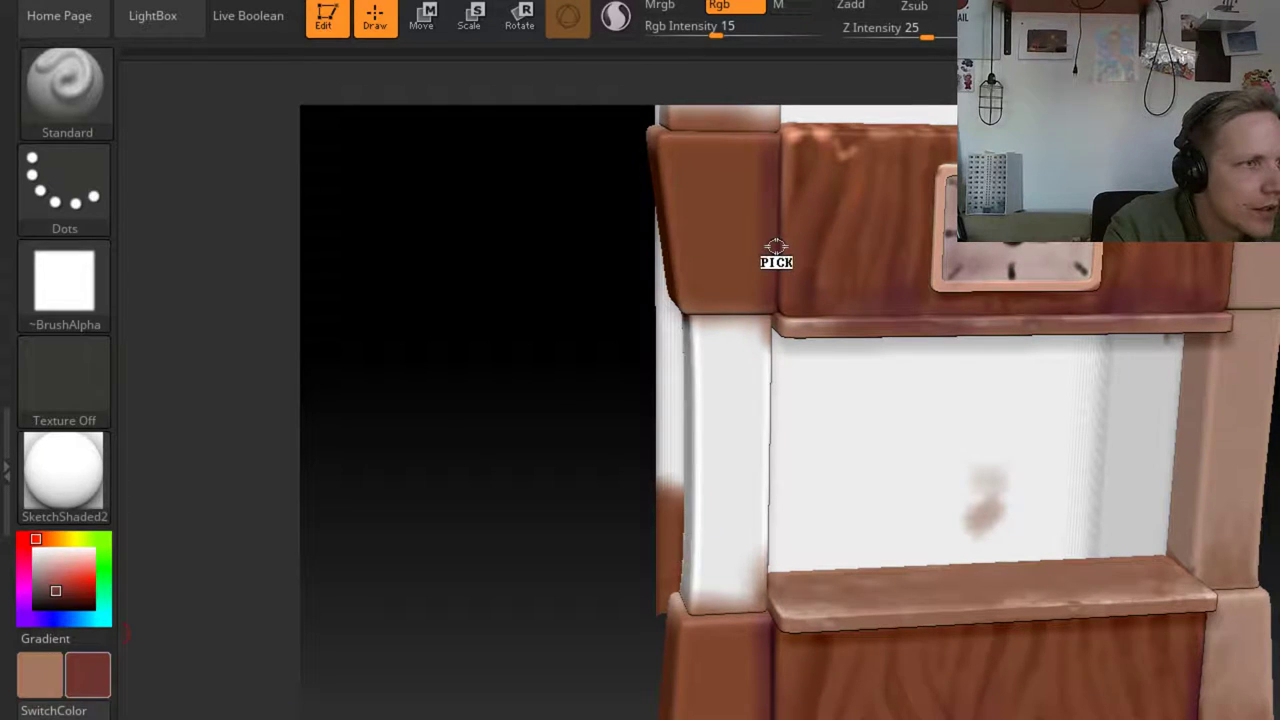
{"action": "key", "text": "c"}
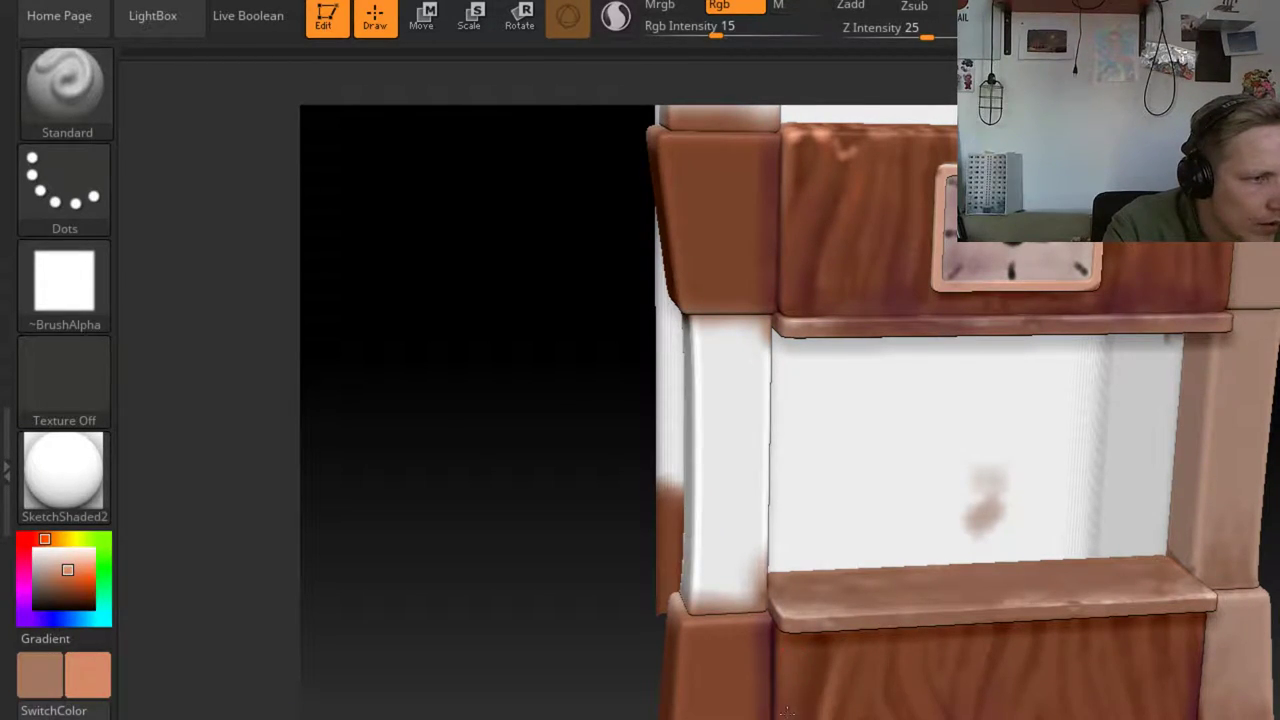
{"action": "key", "text": "space"}
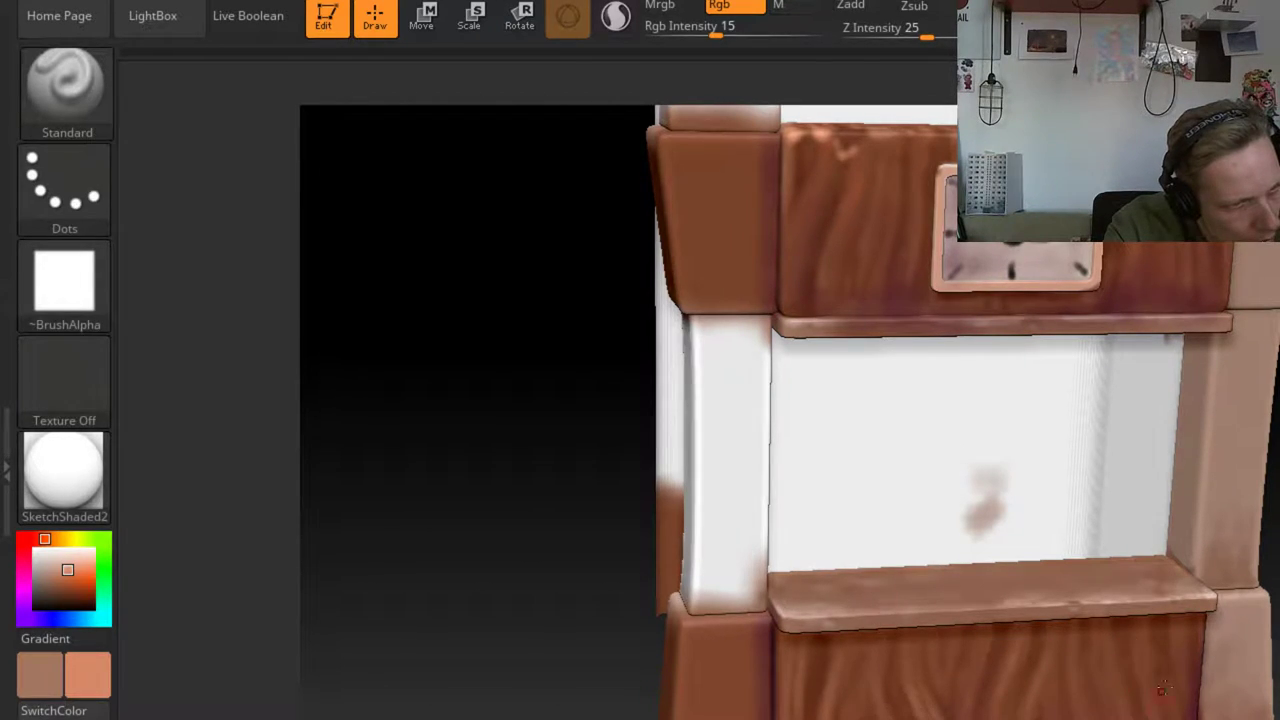
{"action": "right_click_drag", "start_coordinate": [1159, 645], "coordinate": [1159, 540], "text": "ctrl"}
Pick the light pinkish brown and paint it over the front of the left pillar and its base
{"action": "right_click_drag", "start_coordinate": [1159, 645], "coordinate": [1220, 570], "text": "shift"}
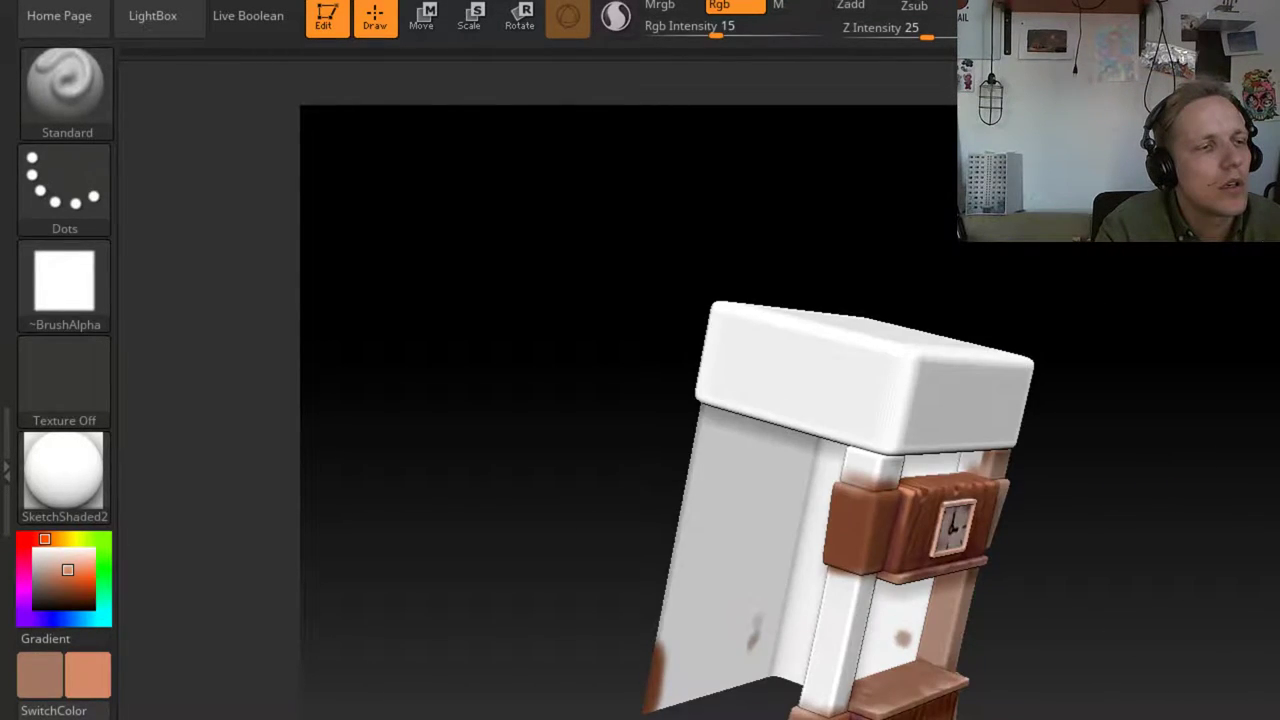
{"action": "right_click_drag", "start_coordinate": [1060, 605], "coordinate": [1253, 645]}
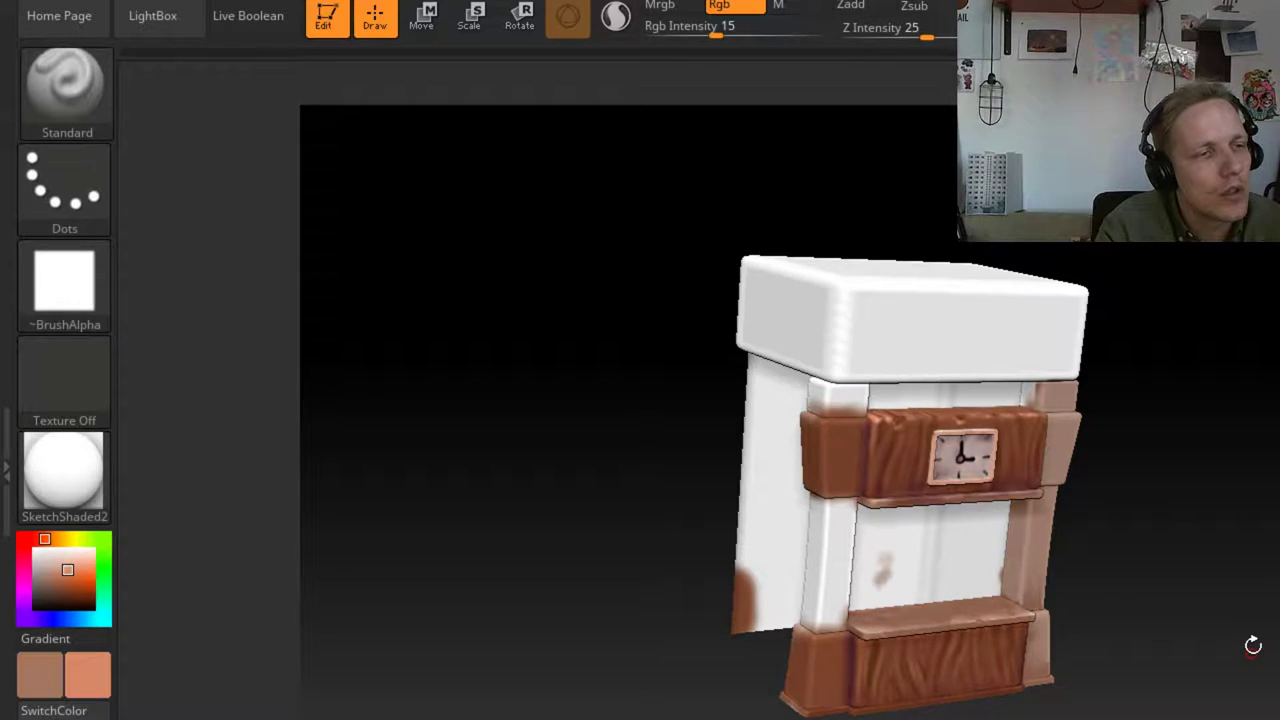
{"action": "right_click_drag", "start_coordinate": [1253, 645], "coordinate": [1253, 700], "text": "ctrl"}
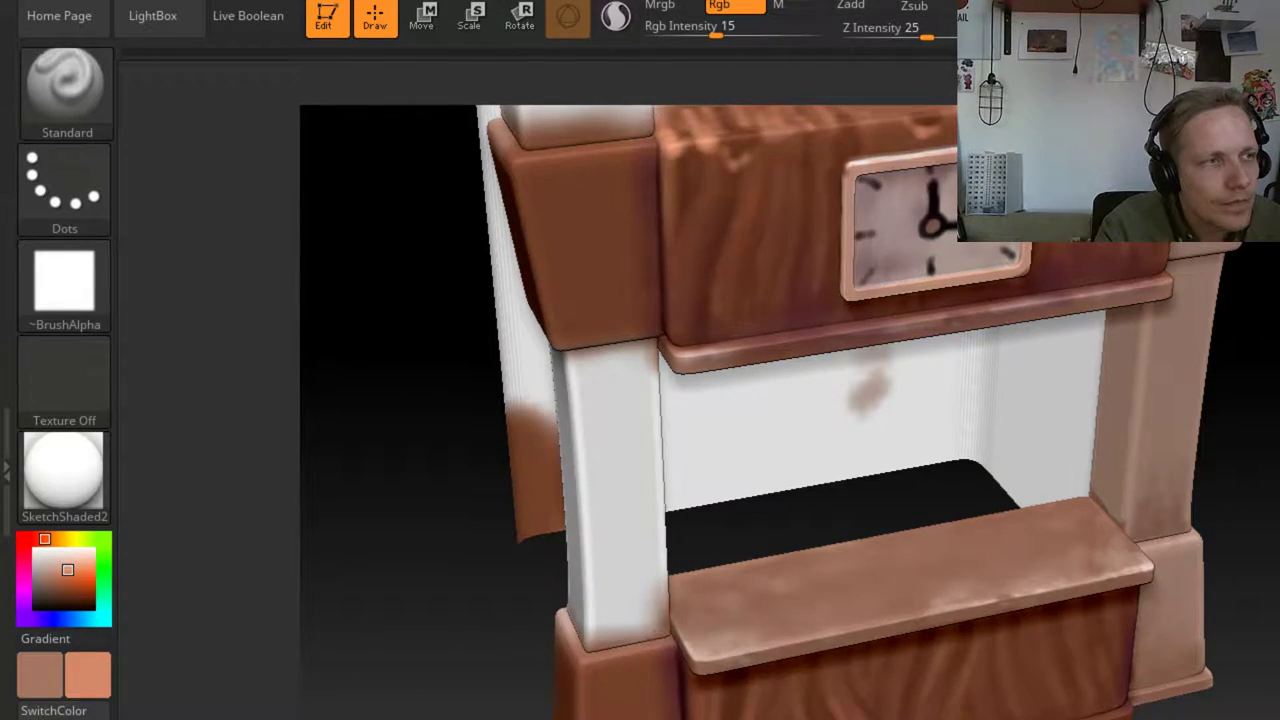
{"action": "key", "text": "c"}
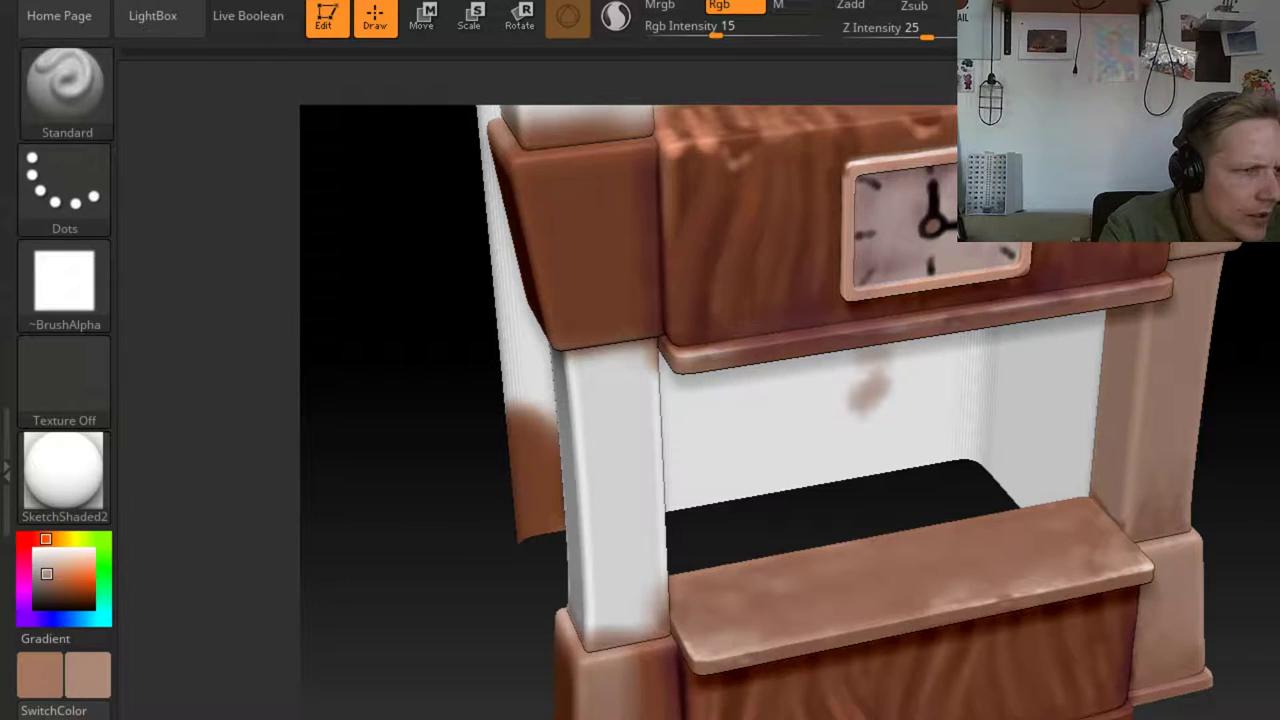
{"action": "mouse_move", "coordinate": [645, 716]}
{"action": "left_mouse_down"}
{"action": "mouse_move", "coordinate": [650, 668]}
{"action": "mouse_move", "coordinate": [586, 491]}
{"action": "mouse_move", "coordinate": [617, 642]}
{"action": "mouse_move", "coordinate": [640, 460]}
{"action": "mouse_move", "coordinate": [629, 570]}
{"action": "mouse_move", "coordinate": [641, 519]}
{"action": "mouse_move", "coordinate": [592, 428]}
{"action": "left_mouse_up"}
{"action": "left_click_drag", "start_coordinate": [520, 600], "coordinate": [415, 491]}
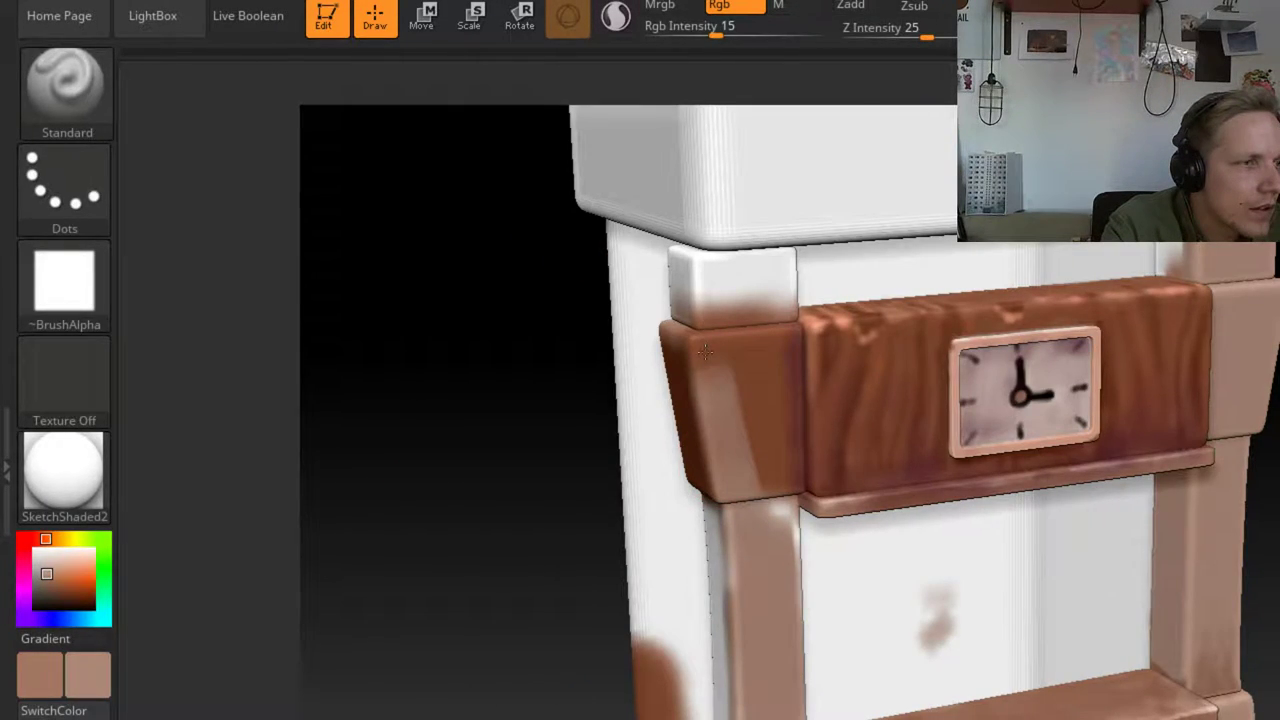
Cover the front of the block left of the clock panel and the left pillar's outer side face with light pinkish brown
{"action": "mouse_move", "coordinate": [705, 352]}
{"action": "left_mouse_down"}
{"action": "mouse_move", "coordinate": [745, 420]}
{"action": "mouse_move", "coordinate": [765, 353]}
{"action": "mouse_move", "coordinate": [785, 480]}
{"action": "mouse_move", "coordinate": [779, 589]}
{"action": "mouse_move", "coordinate": [724, 530]}
{"action": "mouse_move", "coordinate": [719, 695]}
{"action": "left_mouse_up"}
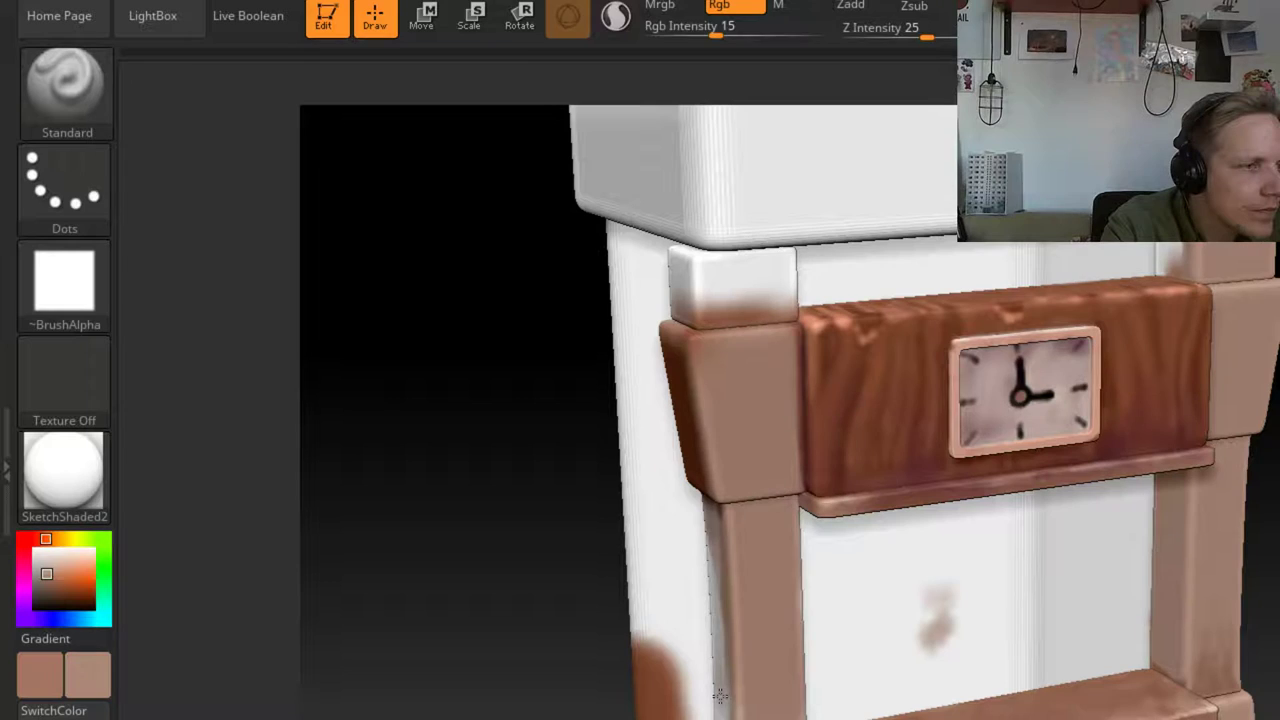
{"action": "left_click_drag", "start_coordinate": [621, 637], "coordinate": [592, 712]}
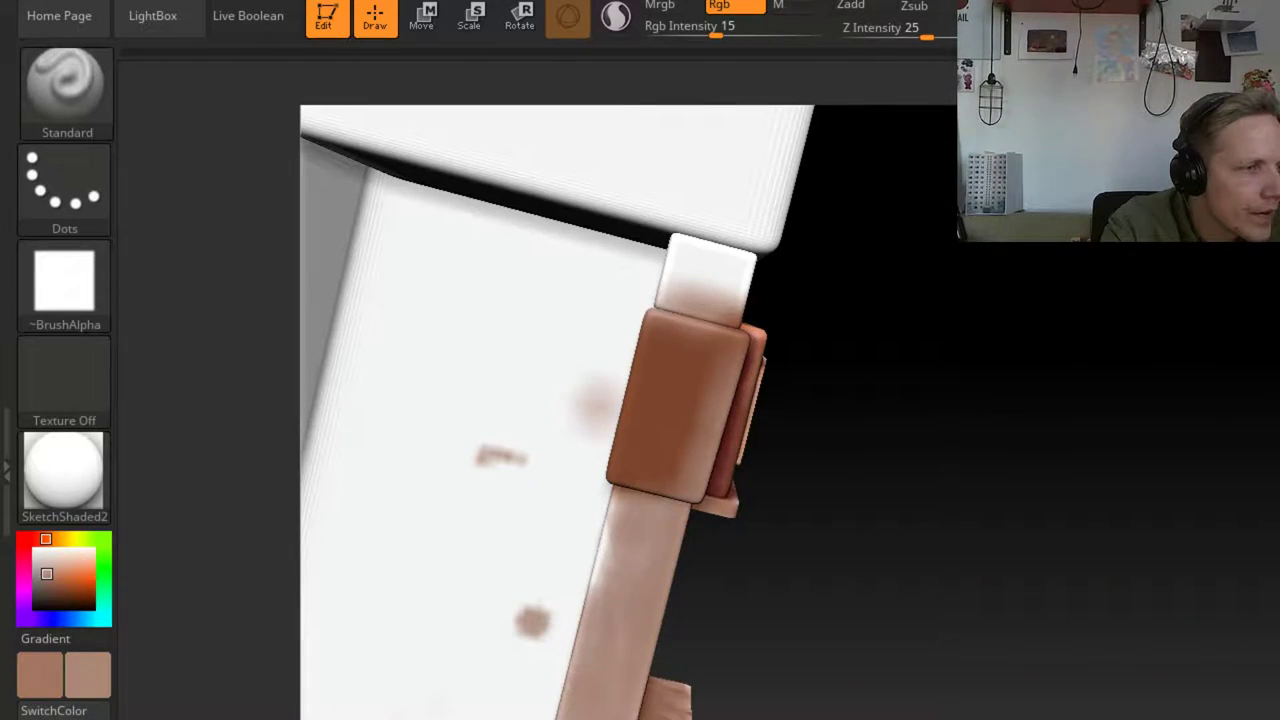
{"action": "left_click_drag", "start_coordinate": [617, 545], "coordinate": [572, 700]}
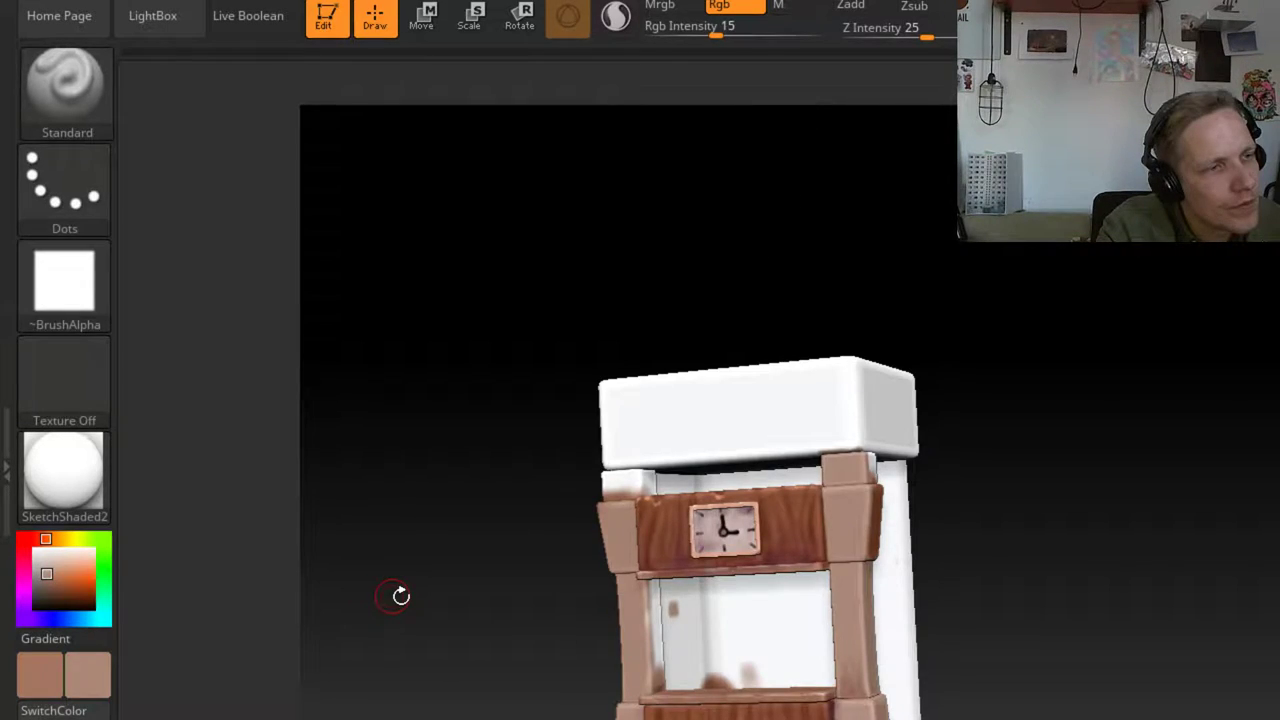
Enlarge the brush to Draw Size 128 and cover the booth's left side wall with light pinkish brown
{"action": "left_click_drag", "start_coordinate": [400, 596], "coordinate": [533, 555]}
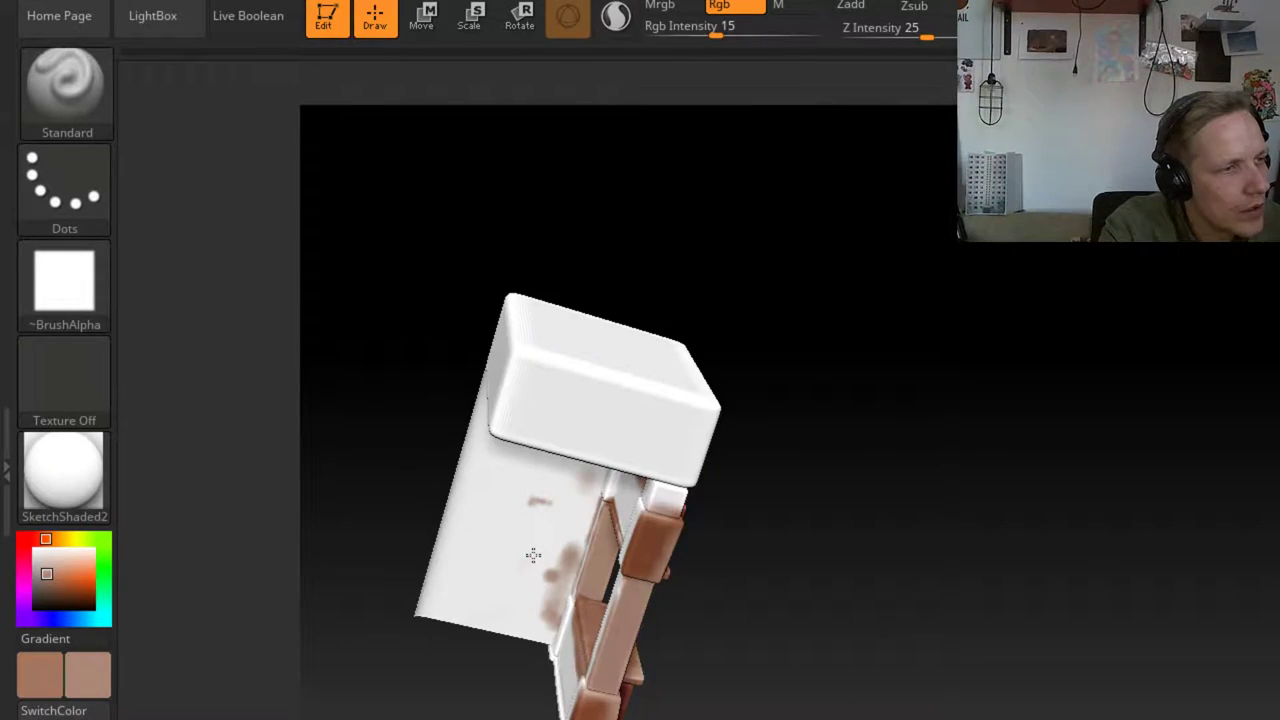
{"action": "key", "text": "space"}
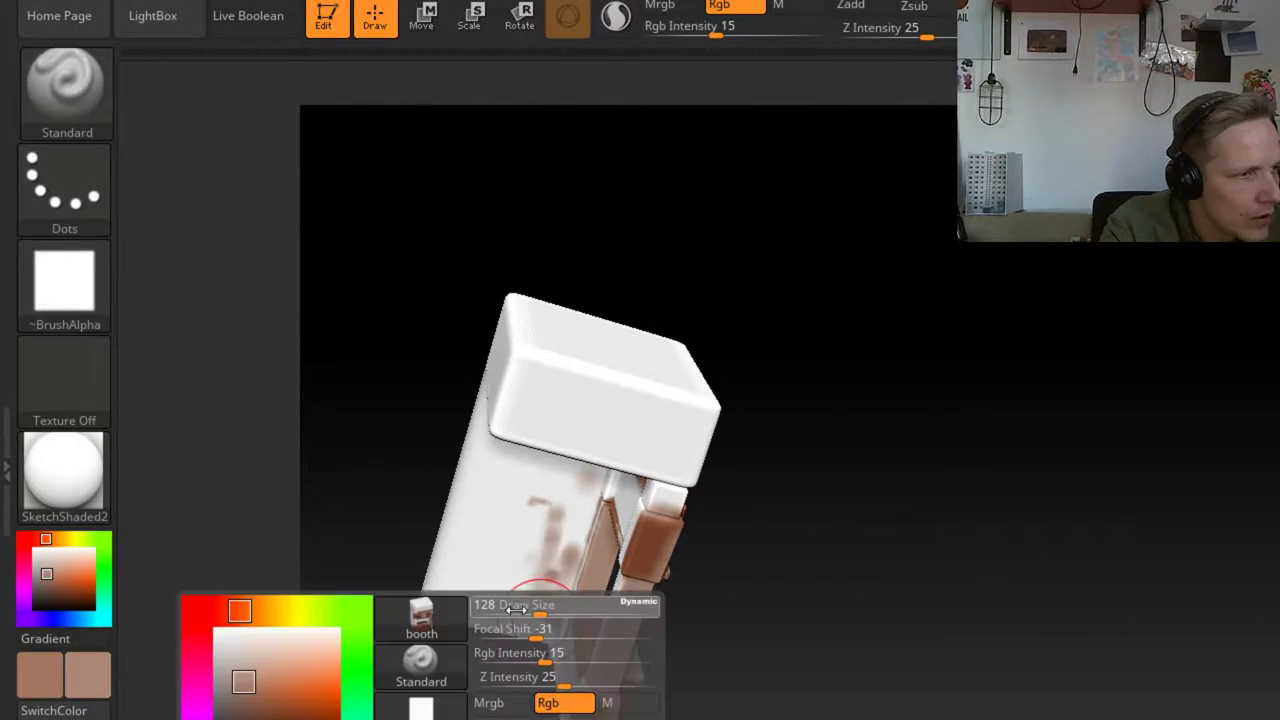
{"action": "mouse_move", "coordinate": [480, 505]}
{"action": "left_mouse_down"}
{"action": "mouse_move", "coordinate": [450, 600]}
{"action": "mouse_move", "coordinate": [514, 658]}
{"action": "mouse_move", "coordinate": [470, 650]}
{"action": "left_mouse_up"}
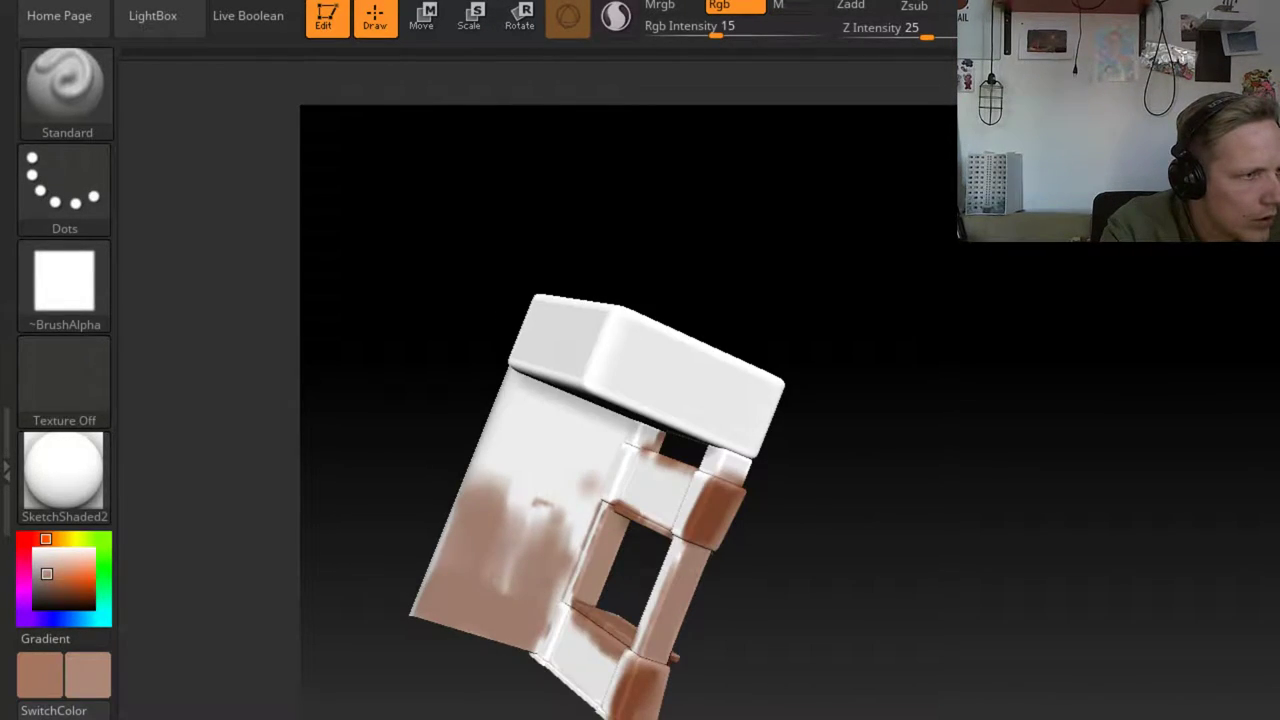
{"action": "left_click_drag", "start_coordinate": [420, 450], "coordinate": [470, 450]}
{"action": "mouse_move", "coordinate": [530, 390]}
{"action": "left_mouse_down"}
{"action": "mouse_move", "coordinate": [507, 436]}
{"action": "mouse_move", "coordinate": [529, 527]}
{"action": "mouse_move", "coordinate": [574, 480]}
{"action": "mouse_move", "coordinate": [484, 594]}
{"action": "left_mouse_up"}
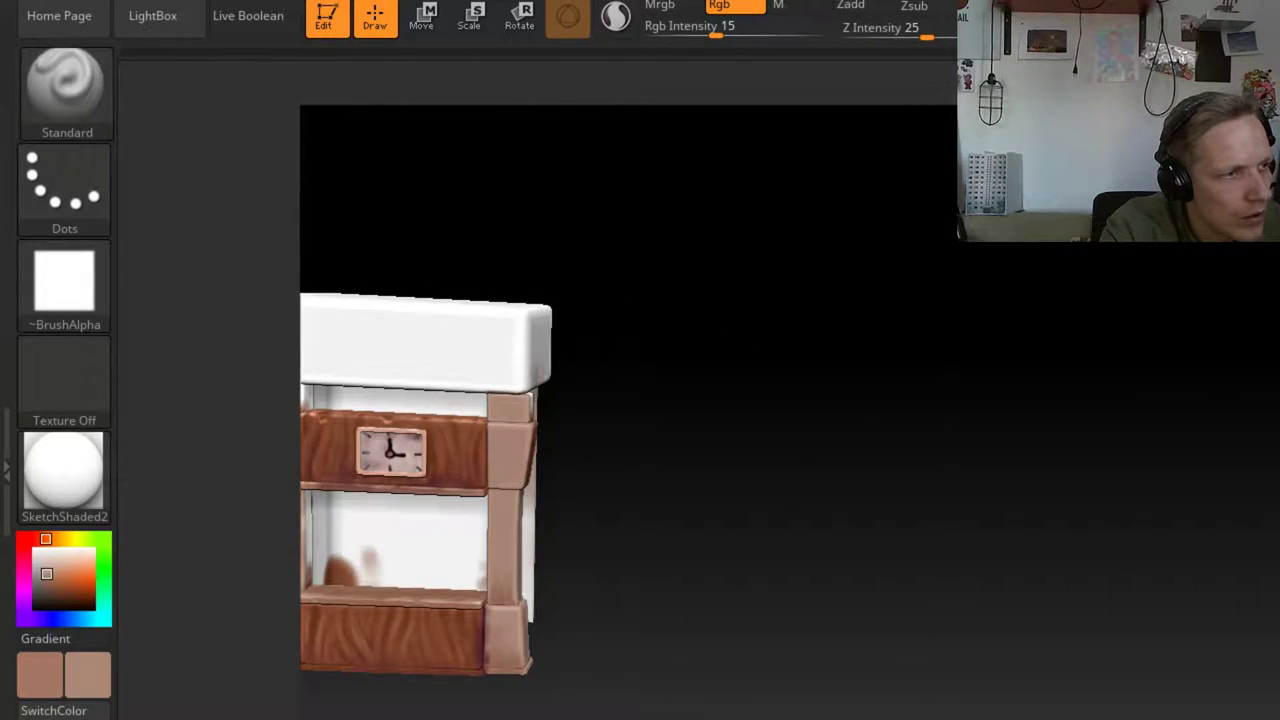
Pick the reddish brown from the clock panel and paint it over the booth's side wall
{"action": "left_click_drag", "start_coordinate": [610, 383], "coordinate": [760, 400]}
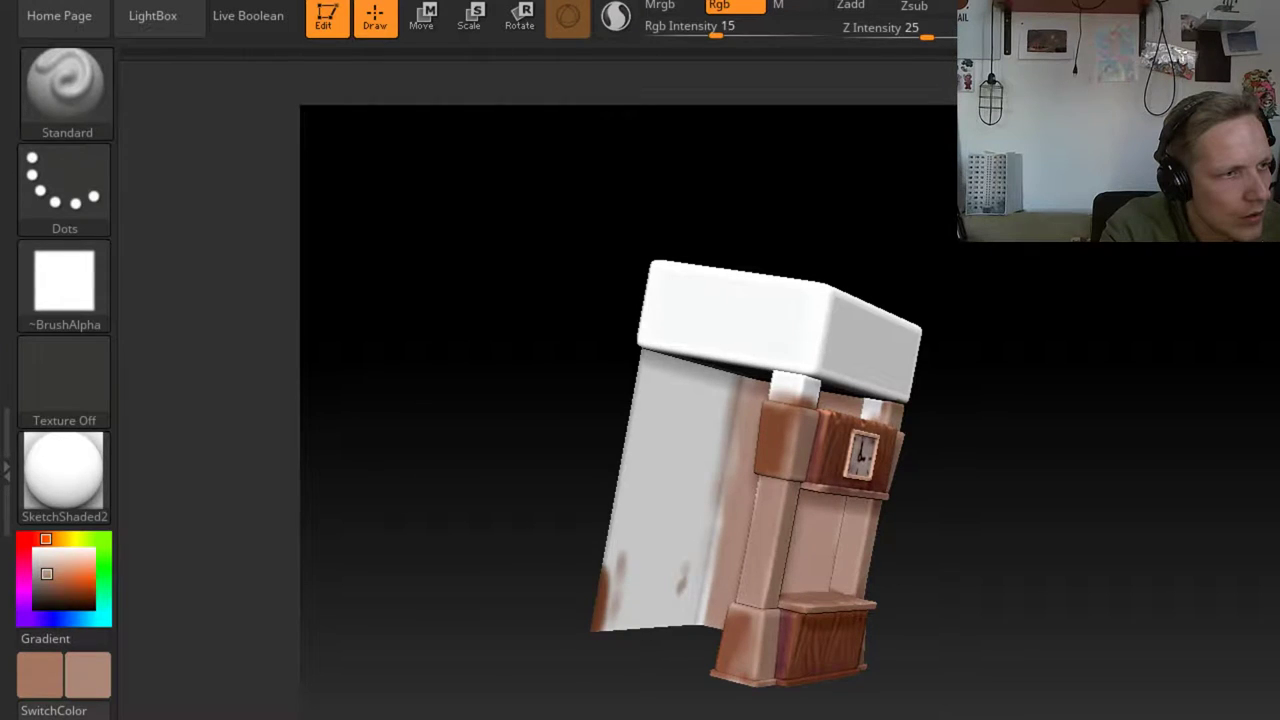
{"action": "left_click_drag", "start_coordinate": [660, 520], "coordinate": [513, 537]}
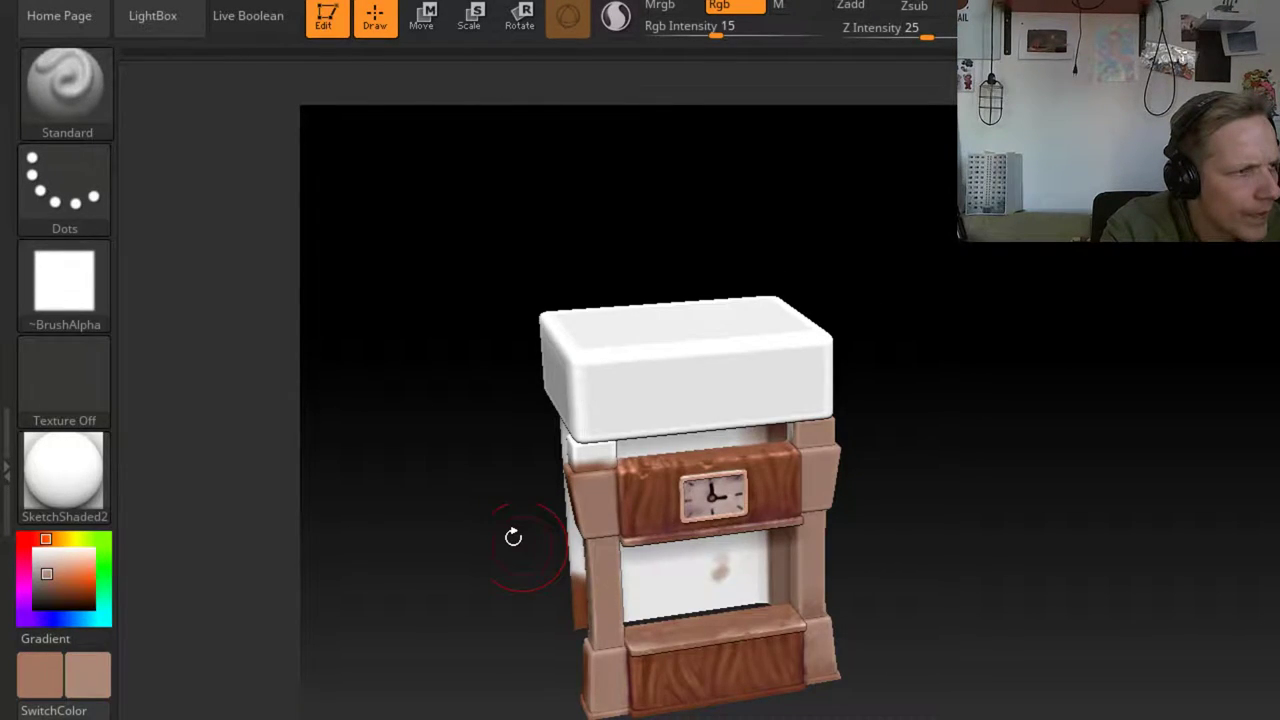
{"action": "key", "text": "c"}
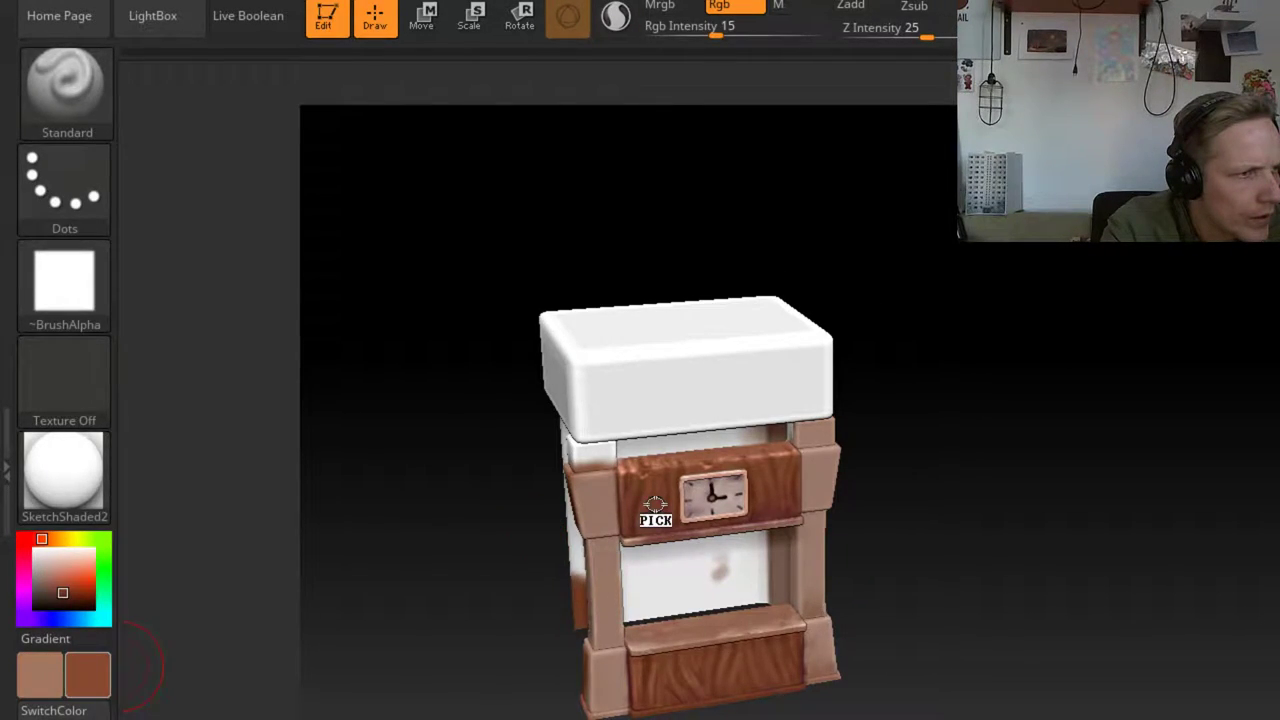
{"action": "right_click_drag", "start_coordinate": [655, 504], "coordinate": [773, 410]}
{"action": "left_click_drag", "start_coordinate": [773, 410], "coordinate": [790, 500]}
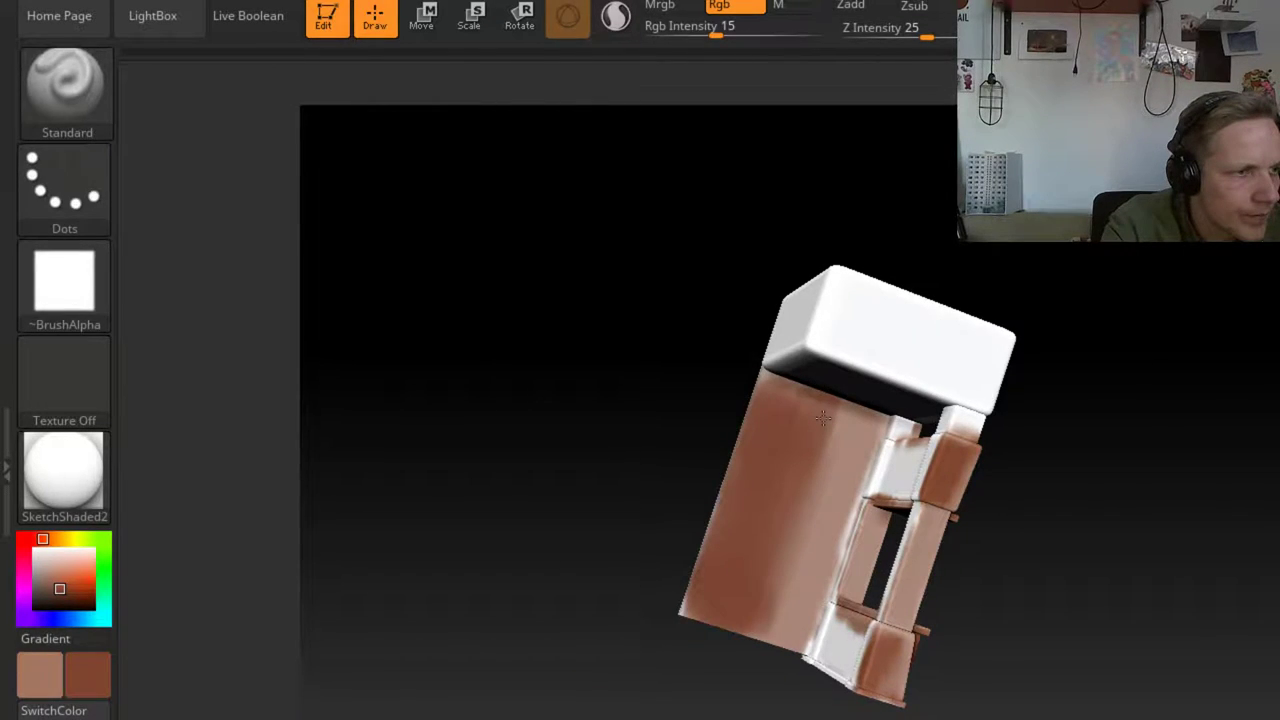
{"action": "mouse_move", "coordinate": [822, 418]}
{"action": "left_mouse_down"}
{"action": "mouse_move", "coordinate": [789, 632]}
{"action": "mouse_move", "coordinate": [869, 406]}
{"action": "mouse_move", "coordinate": [690, 590]}
{"action": "mouse_move", "coordinate": [802, 429]}
{"action": "left_mouse_up"}
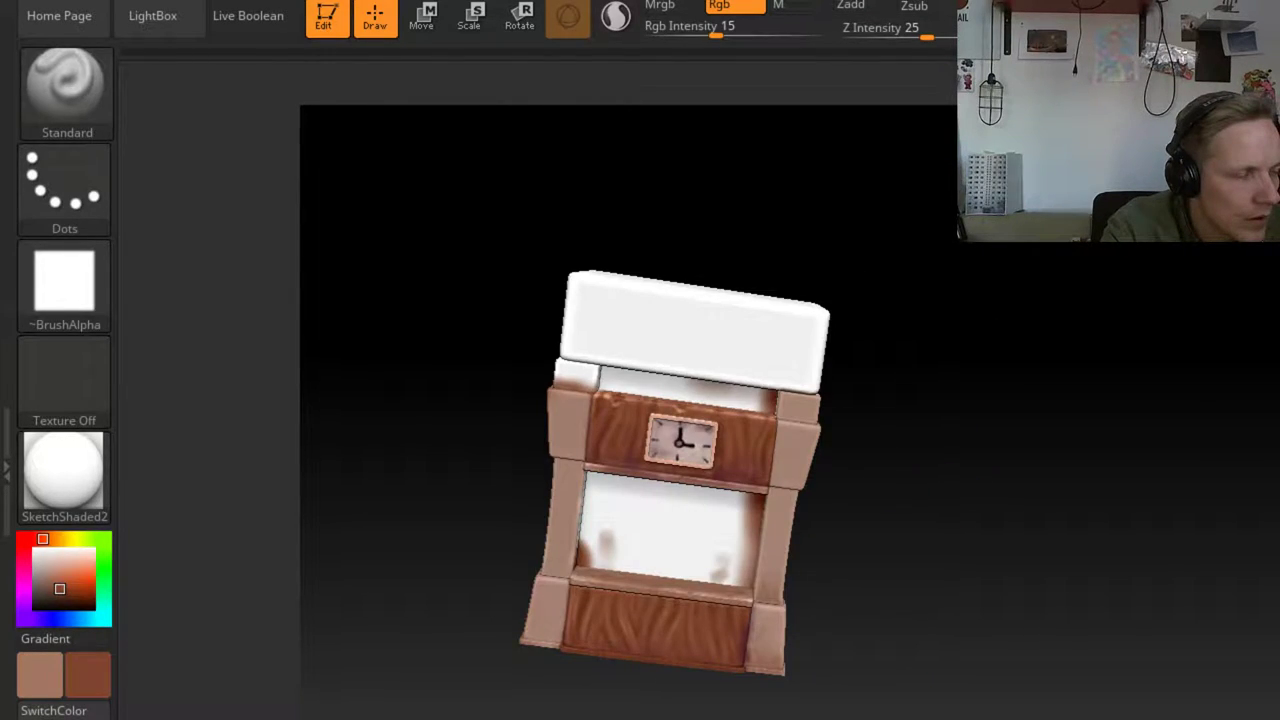
Cover the booth's inner walls and back wall with the same reddish brown, including the area behind the opening
{"action": "mouse_move", "coordinate": [598, 690]}
{"action": "left_mouse_down"}
{"action": "mouse_move", "coordinate": [599, 469]}
{"action": "mouse_move", "coordinate": [661, 470]}
{"action": "mouse_move", "coordinate": [686, 500]}
{"action": "mouse_move", "coordinate": [695, 535]}
{"action": "mouse_move", "coordinate": [673, 561]}
{"action": "mouse_move", "coordinate": [745, 540]}
{"action": "mouse_move", "coordinate": [718, 468]}
{"action": "mouse_move", "coordinate": [705, 510]}
{"action": "mouse_move", "coordinate": [616, 515]}
{"action": "mouse_move", "coordinate": [613, 434]}
{"action": "mouse_move", "coordinate": [570, 492]}
{"action": "mouse_move", "coordinate": [631, 517]}
{"action": "left_mouse_up"}
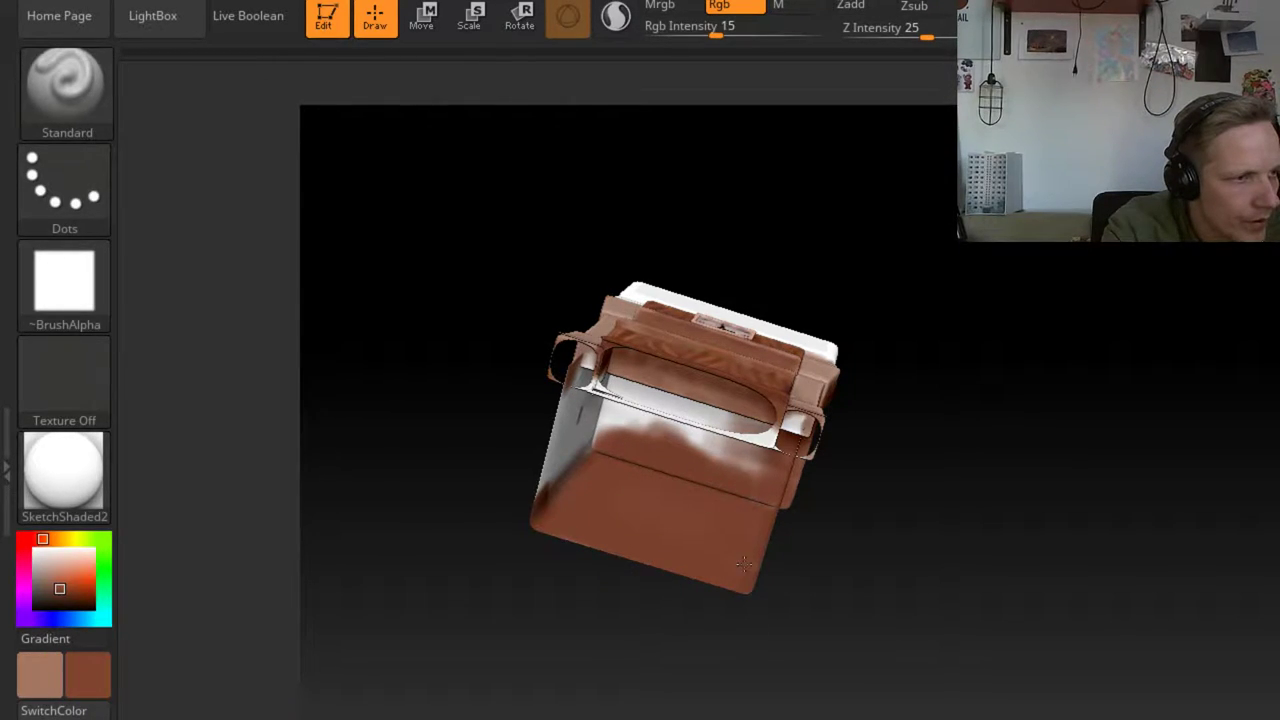
{"action": "mouse_move", "coordinate": [857, 623]}
{"action": "left_mouse_down"}
{"action": "mouse_move", "coordinate": [935, 565]}
{"action": "mouse_move", "coordinate": [600, 410]}
{"action": "mouse_move", "coordinate": [740, 480]}
{"action": "mouse_move", "coordinate": [704, 437]}
{"action": "mouse_move", "coordinate": [745, 425]}
{"action": "left_mouse_up"}
{"action": "left_click_drag", "start_coordinate": [892, 555], "coordinate": [840, 480]}
{"action": "mouse_move", "coordinate": [727, 403]}
{"action": "left_mouse_down"}
{"action": "mouse_move", "coordinate": [656, 369]}
{"action": "mouse_move", "coordinate": [695, 362]}
{"action": "mouse_move", "coordinate": [745, 405]}
{"action": "mouse_move", "coordinate": [670, 358]}
{"action": "mouse_move", "coordinate": [765, 398]}
{"action": "mouse_move", "coordinate": [766, 443]}
{"action": "mouse_move", "coordinate": [797, 420]}
{"action": "left_mouse_up"}
{"action": "mouse_move", "coordinate": [900, 552]}
{"action": "left_mouse_down"}
{"action": "mouse_move", "coordinate": [909, 677]}
{"action": "mouse_move", "coordinate": [1029, 677]}
{"action": "mouse_move", "coordinate": [974, 671]}
{"action": "mouse_move", "coordinate": [954, 654]}
{"action": "mouse_move", "coordinate": [1036, 524]}
{"action": "left_mouse_up"}
{"action": "mouse_move", "coordinate": [769, 629]}
{"action": "left_mouse_down"}
{"action": "mouse_move", "coordinate": [745, 527]}
{"action": "mouse_move", "coordinate": [744, 568]}
{"action": "mouse_move", "coordinate": [716, 480]}
{"action": "mouse_move", "coordinate": [722, 600]}
{"action": "mouse_move", "coordinate": [760, 660]}
{"action": "mouse_move", "coordinate": [783, 511]}
{"action": "mouse_move", "coordinate": [805, 650]}
{"action": "mouse_move", "coordinate": [822, 480]}
{"action": "mouse_move", "coordinate": [815, 625]}
{"action": "mouse_move", "coordinate": [789, 575]}
{"action": "mouse_move", "coordinate": [735, 664]}
{"action": "mouse_move", "coordinate": [716, 650]}
{"action": "mouse_move", "coordinate": [831, 502]}
{"action": "mouse_move", "coordinate": [1194, 486]}
{"action": "mouse_move", "coordinate": [1236, 422]}
{"action": "mouse_move", "coordinate": [1146, 539]}
{"action": "left_mouse_up"}
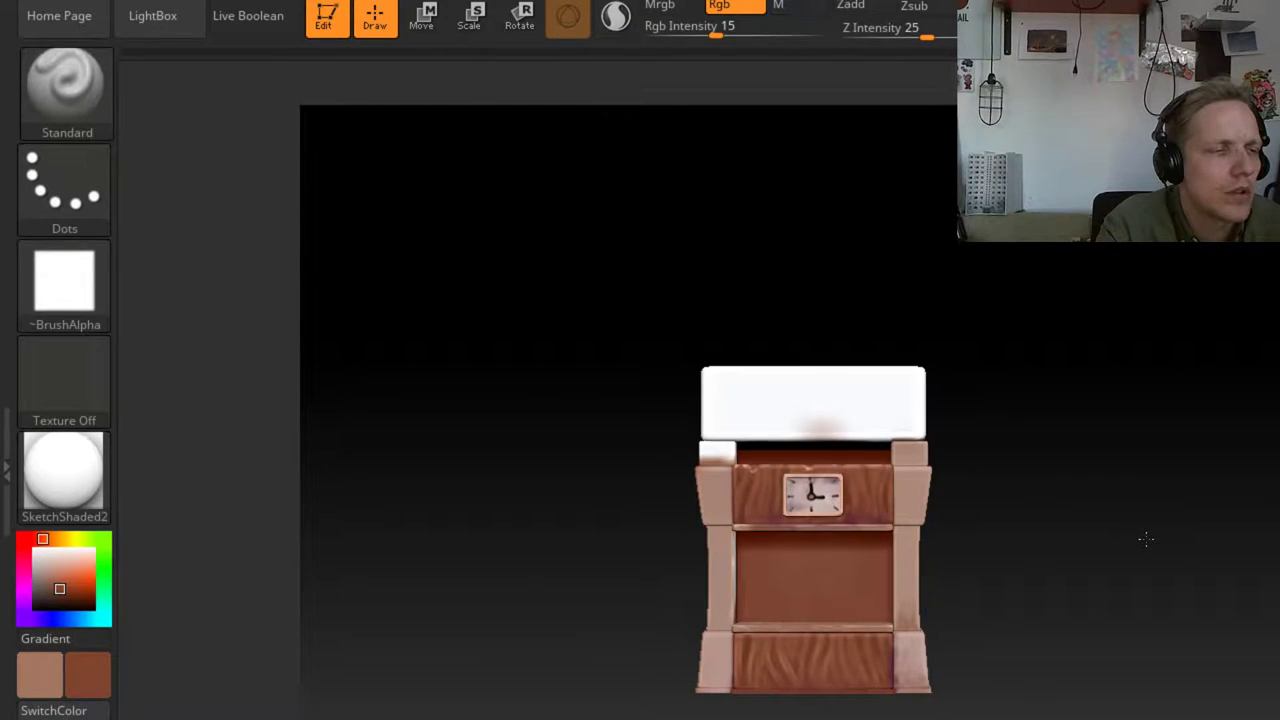
Pick the light pinkish brown again, reduce the brush size, and paint the remaining side faces of the pillars
{"action": "key", "text": "f"}
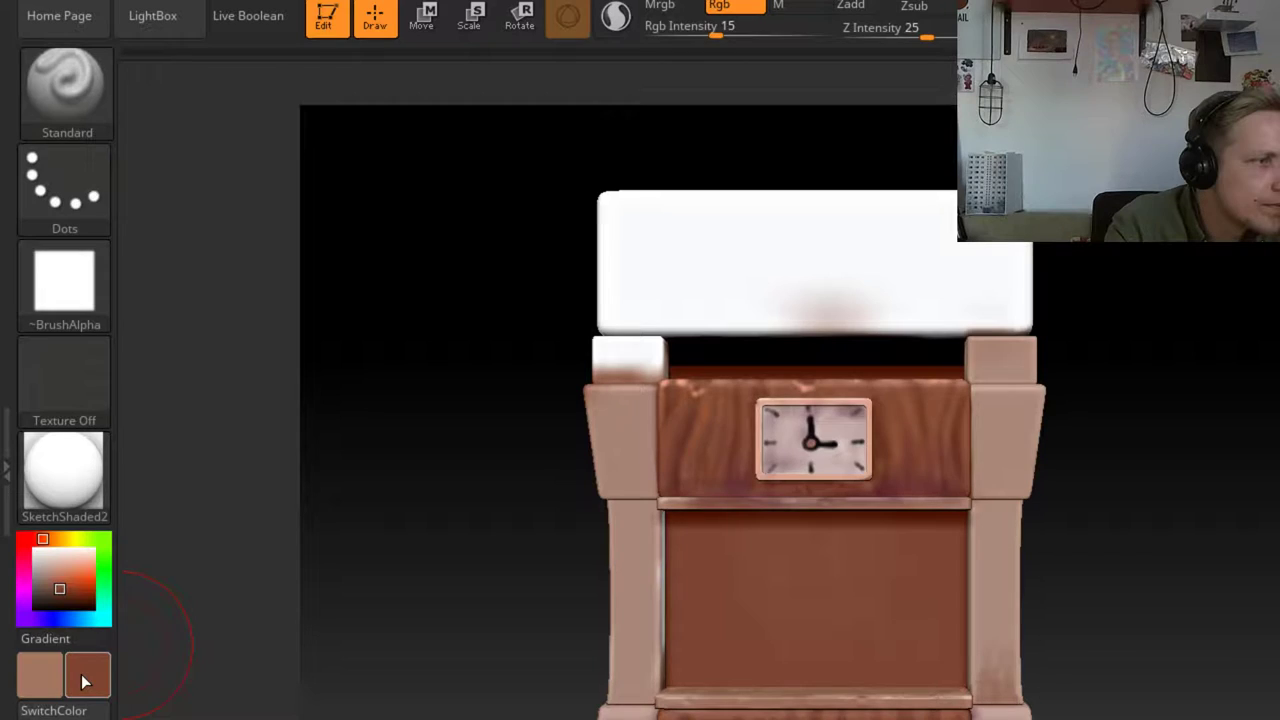
{"action": "left_click", "coordinate": [84, 681]}
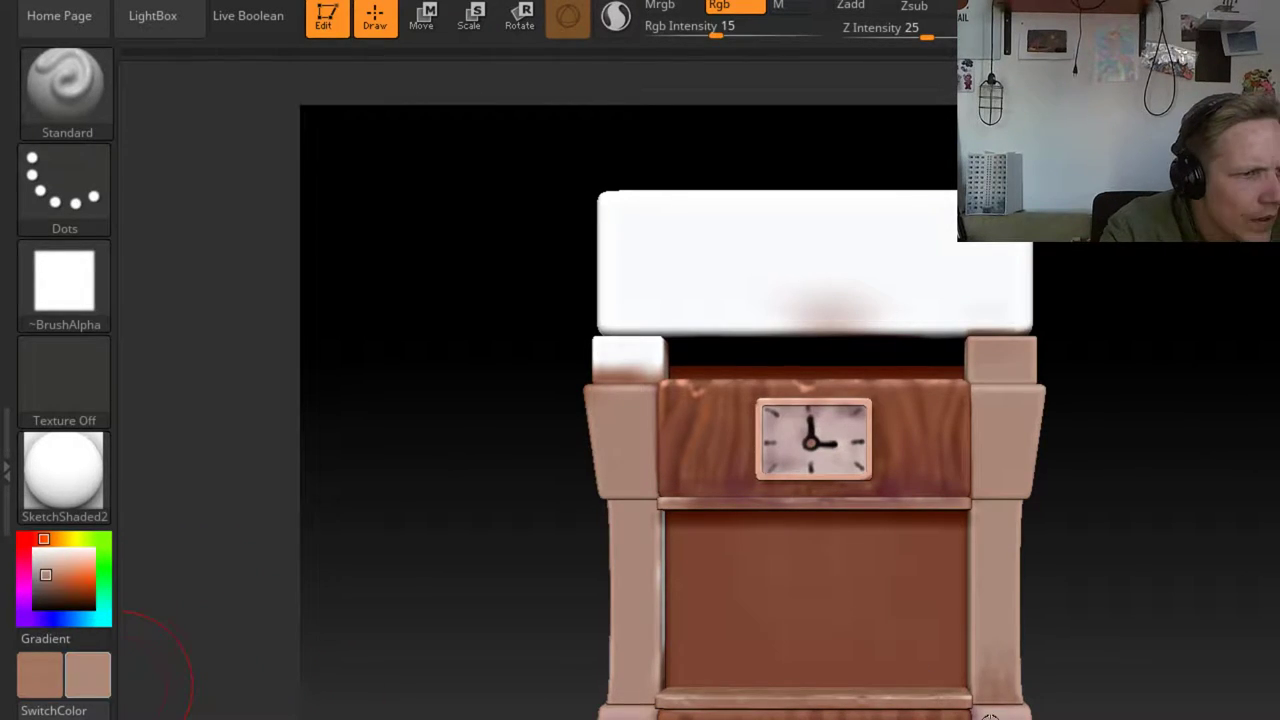
{"action": "key", "text": "space"}
{"action": "left_click_drag", "start_coordinate": [1120, 654], "coordinate": [1100, 654]}
{"action": "left_click_drag", "start_coordinate": [1194, 634], "coordinate": [887, 654]}
{"action": "key", "text": "space"}
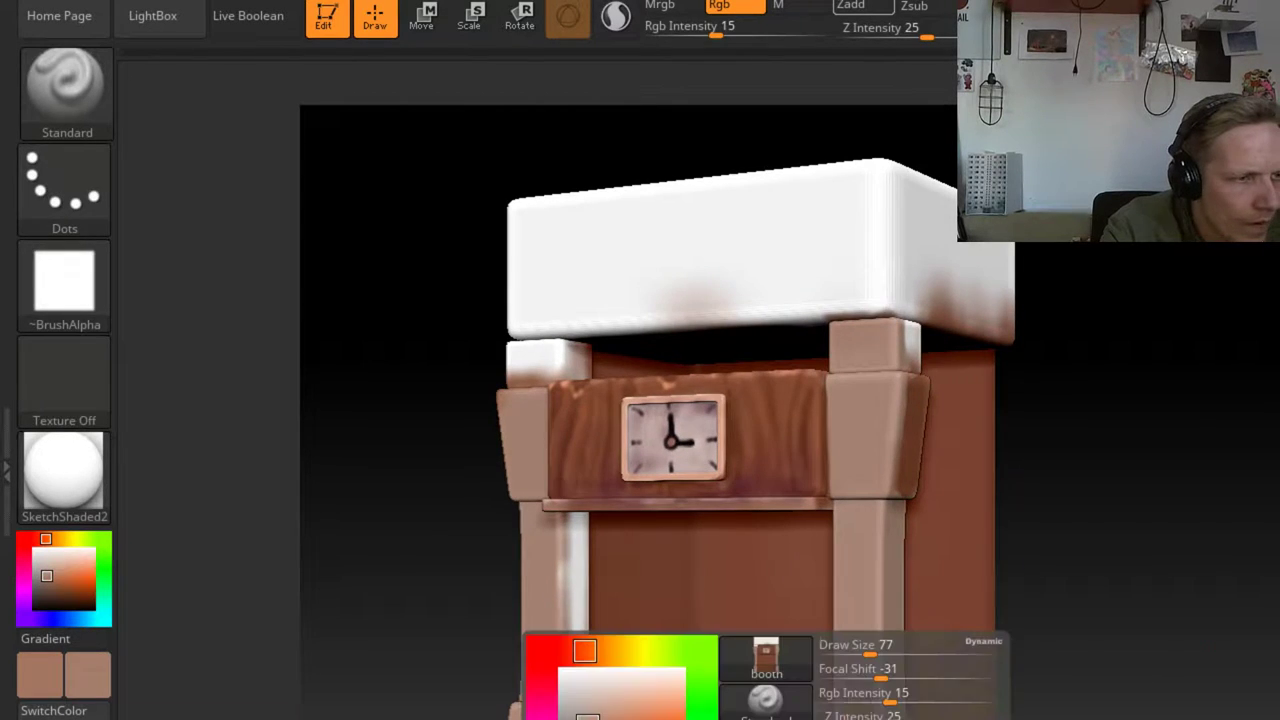
{"action": "left_click", "coordinate": [856, 652]}
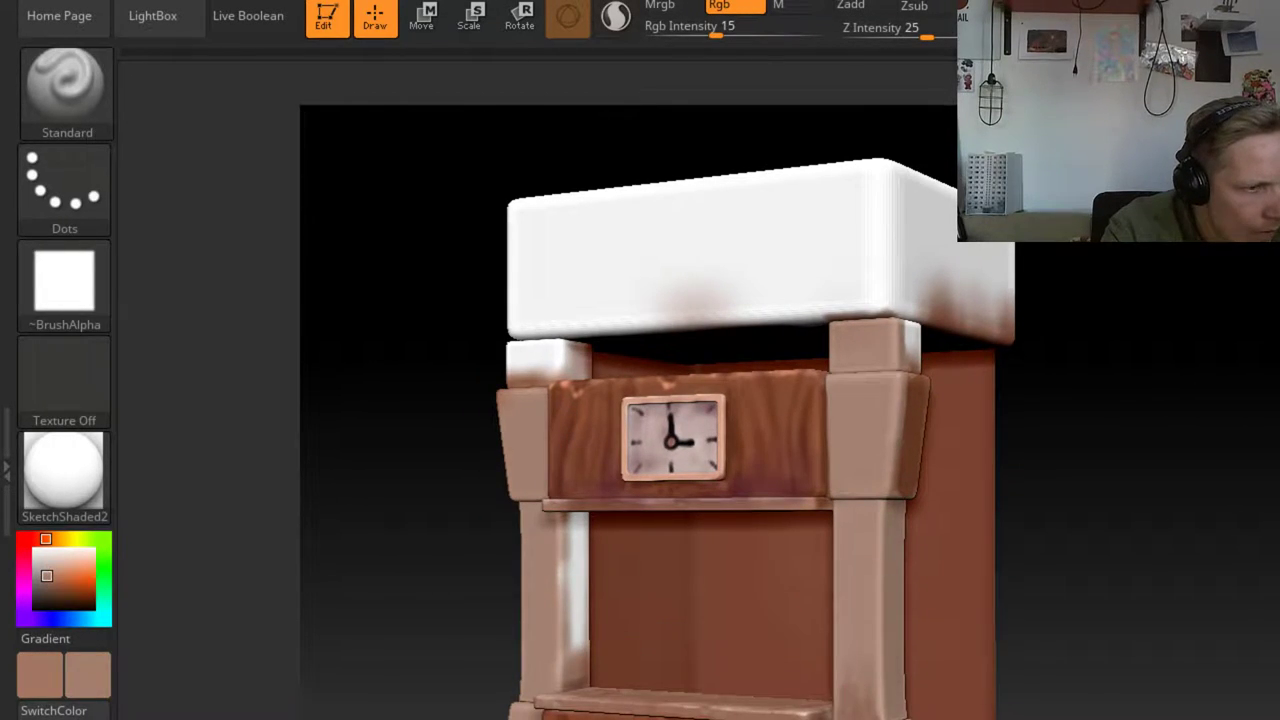
{"action": "mouse_move", "coordinate": [1160, 597]}
{"action": "left_mouse_down"}
{"action": "mouse_move", "coordinate": [940, 555]}
{"action": "mouse_move", "coordinate": [806, 466]}
{"action": "mouse_move", "coordinate": [836, 424]}
{"action": "mouse_move", "coordinate": [846, 460]}
{"action": "mouse_move", "coordinate": [832, 380]}
{"action": "mouse_move", "coordinate": [870, 432]}
{"action": "mouse_move", "coordinate": [840, 332]}
{"action": "mouse_move", "coordinate": [865, 320]}
{"action": "mouse_move", "coordinate": [862, 360]}
{"action": "left_mouse_up"}
{"action": "left_click_drag", "start_coordinate": [777, 443], "coordinate": [1168, 597]}
{"action": "left_click_drag", "start_coordinate": [840, 630], "coordinate": [1157, 543], "text": "alt"}
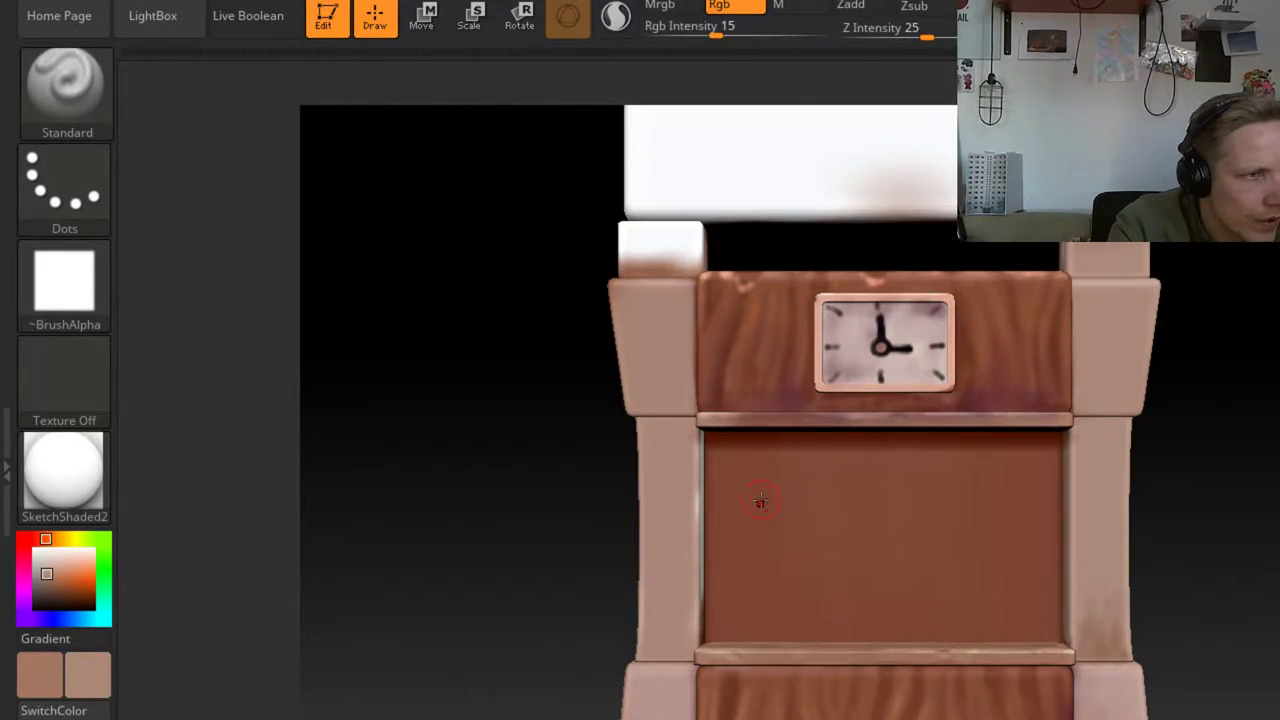
Touch up the ledge under the clock with light pinkish brown, then pick dark red and deepen the seams beside the left pillar
{"action": "key", "text": "space"}
{"action": "left_click_drag", "start_coordinate": [760, 505], "coordinate": [750, 505]}
{"action": "mouse_move", "coordinate": [735, 423]}
{"action": "left_mouse_down"}
{"action": "mouse_move", "coordinate": [724, 421]}
{"action": "mouse_move", "coordinate": [842, 420]}
{"action": "left_mouse_up"}
{"action": "mouse_move", "coordinate": [1195, 500]}
{"action": "left_mouse_down"}
{"action": "mouse_move", "coordinate": [1241, 520]}
{"action": "mouse_move", "coordinate": [1236, 235]}
{"action": "mouse_move", "coordinate": [126, 480]}
{"action": "left_mouse_up"}
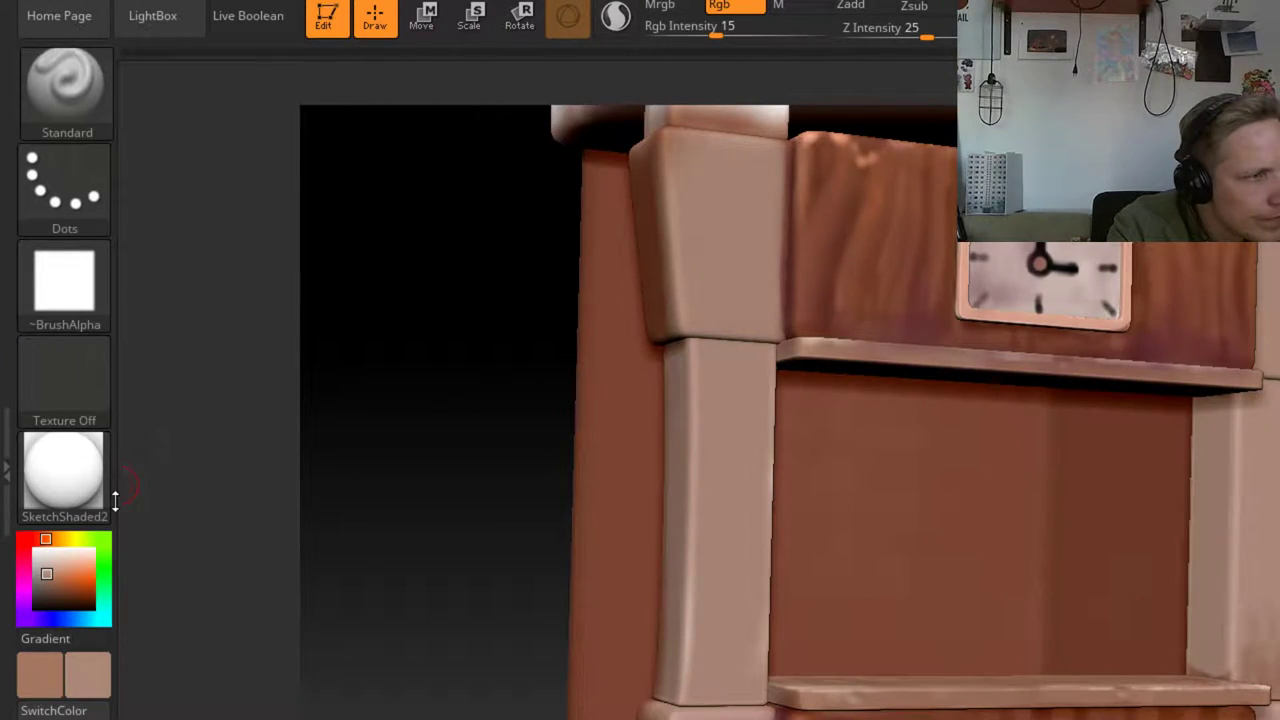
{"action": "left_click_drag", "start_coordinate": [86, 680], "coordinate": [1152, 358]}
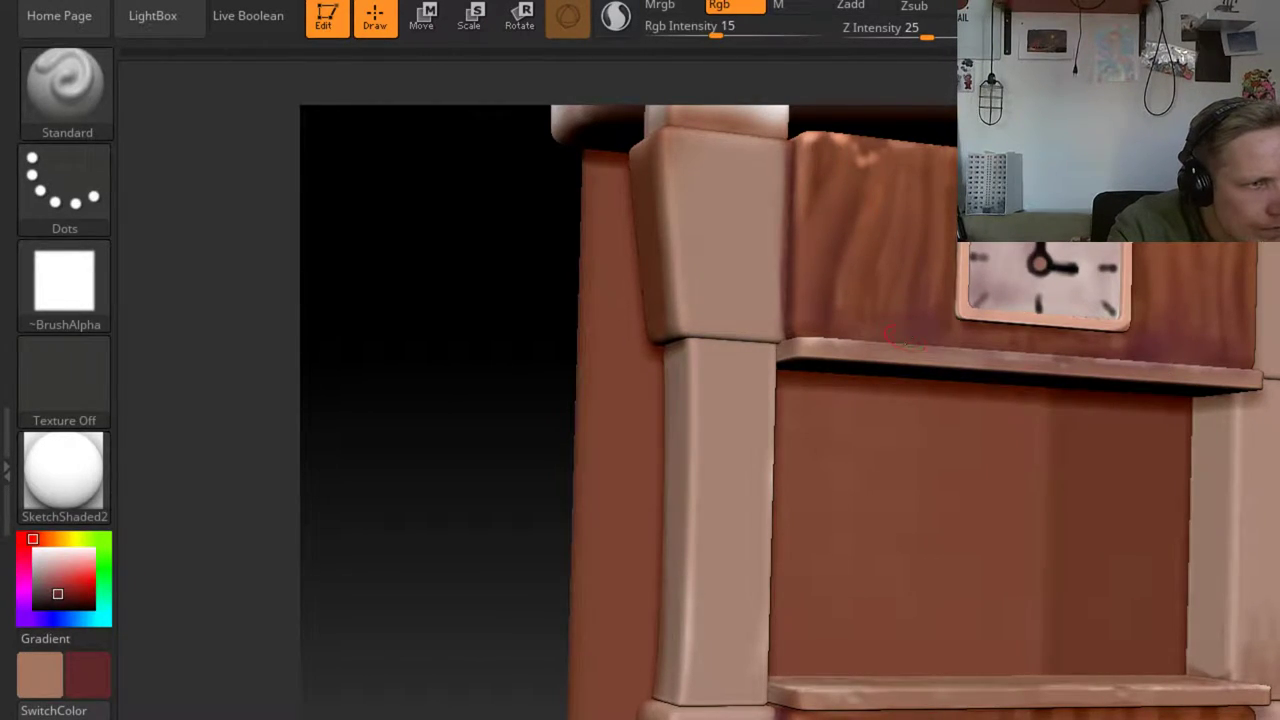
{"action": "right_click_drag", "start_coordinate": [940, 712], "coordinate": [999, 650]}
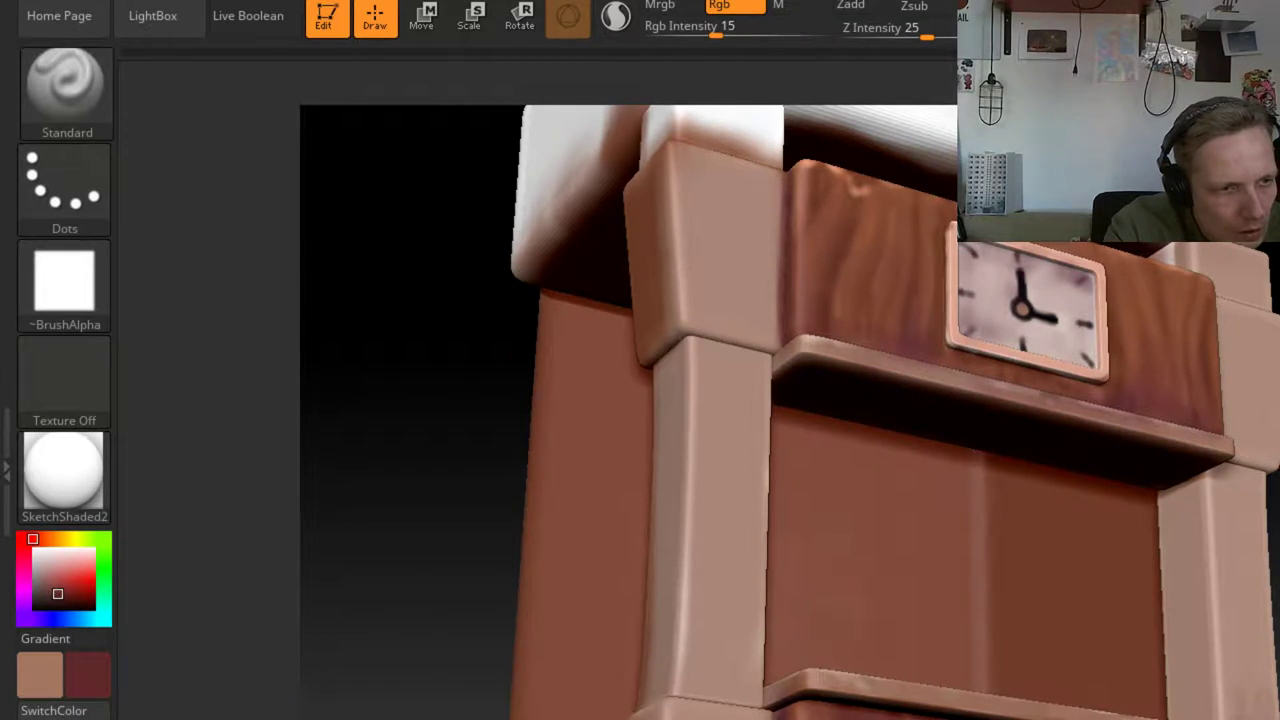
Choose a slightly darker brown and shade the lower front of the left pillar's shaft above its base
{"action": "left_click_drag", "start_coordinate": [420, 380], "coordinate": [430, 440]}
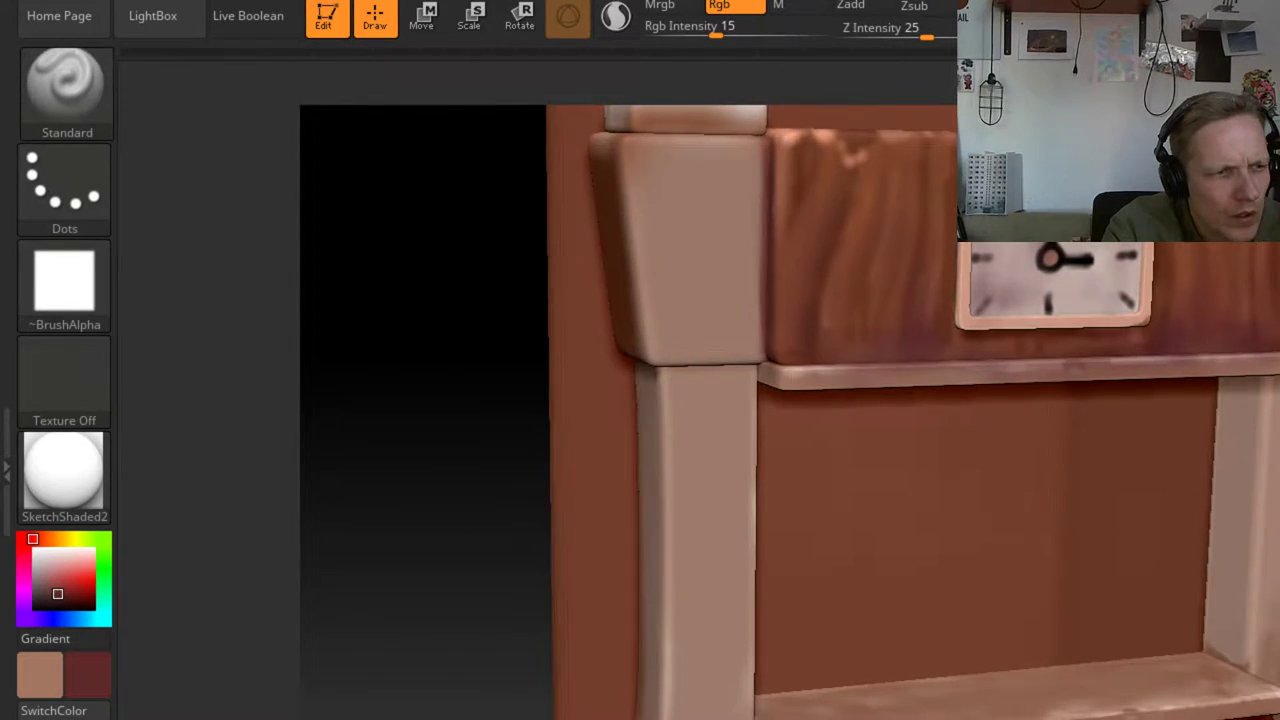
{"action": "key", "text": "f"}
{"action": "mouse_move", "coordinate": [600, 450]}
{"action": "left_mouse_down"}
{"action": "mouse_move", "coordinate": [520, 440]}
{"action": "mouse_move", "coordinate": [600, 440]}
{"action": "mouse_move", "coordinate": [625, 247]}
{"action": "mouse_move", "coordinate": [600, 470]}
{"action": "left_mouse_up"}
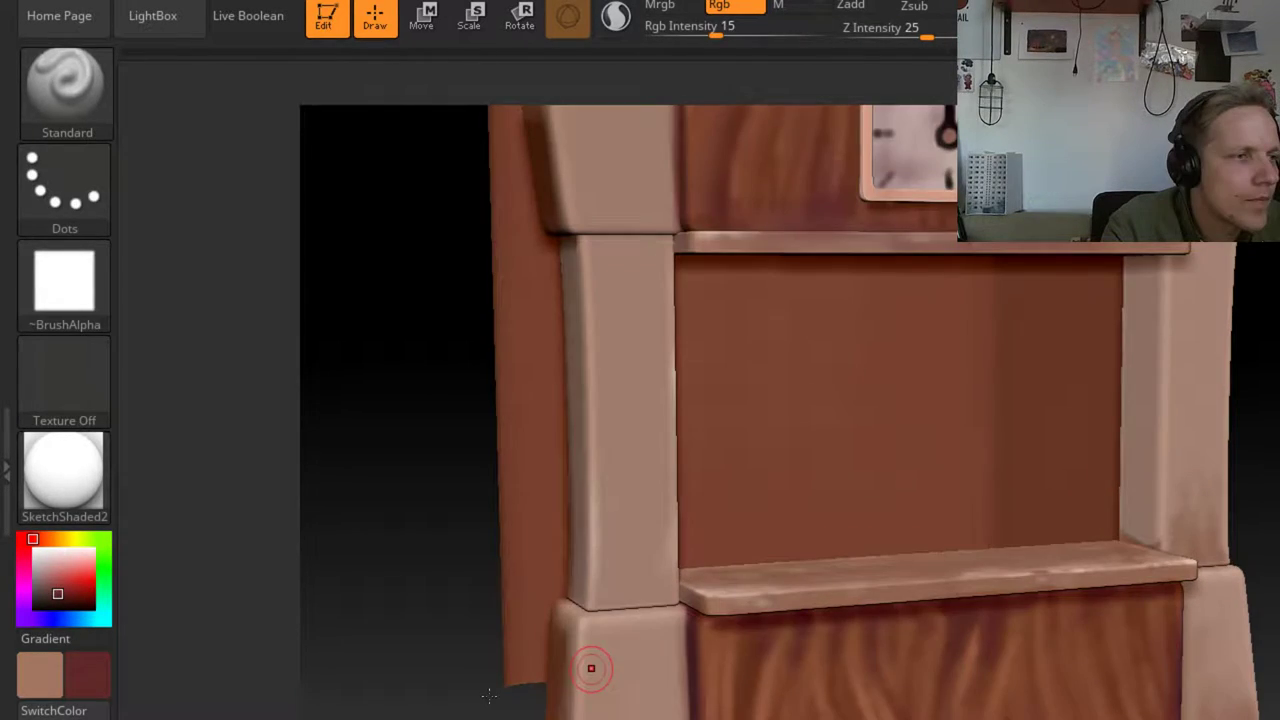
{"action": "left_click", "coordinate": [88, 684]}
{"action": "left_click_drag", "start_coordinate": [88, 676], "coordinate": [961, 656]}
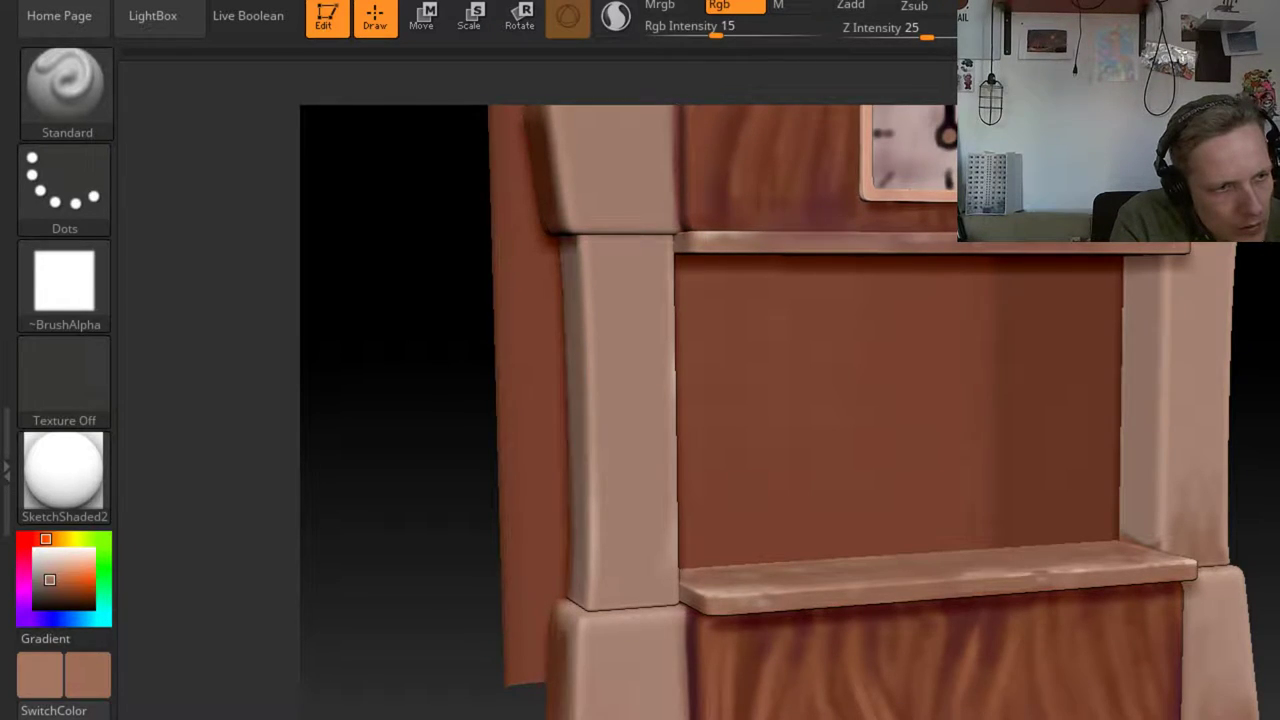
{"action": "left_click_drag", "start_coordinate": [420, 400], "coordinate": [390, 340], "text": "alt"}
{"action": "left_click_drag", "start_coordinate": [420, 400], "coordinate": [368, 405], "text": "alt"}
{"action": "left_click_drag", "start_coordinate": [64, 590], "coordinate": [1190, 536]}
{"action": "mouse_move", "coordinate": [420, 560]}
{"action": "left_mouse_down"}
{"action": "mouse_move", "coordinate": [706, 670]}
{"action": "mouse_move", "coordinate": [675, 661]}
{"action": "left_mouse_up"}
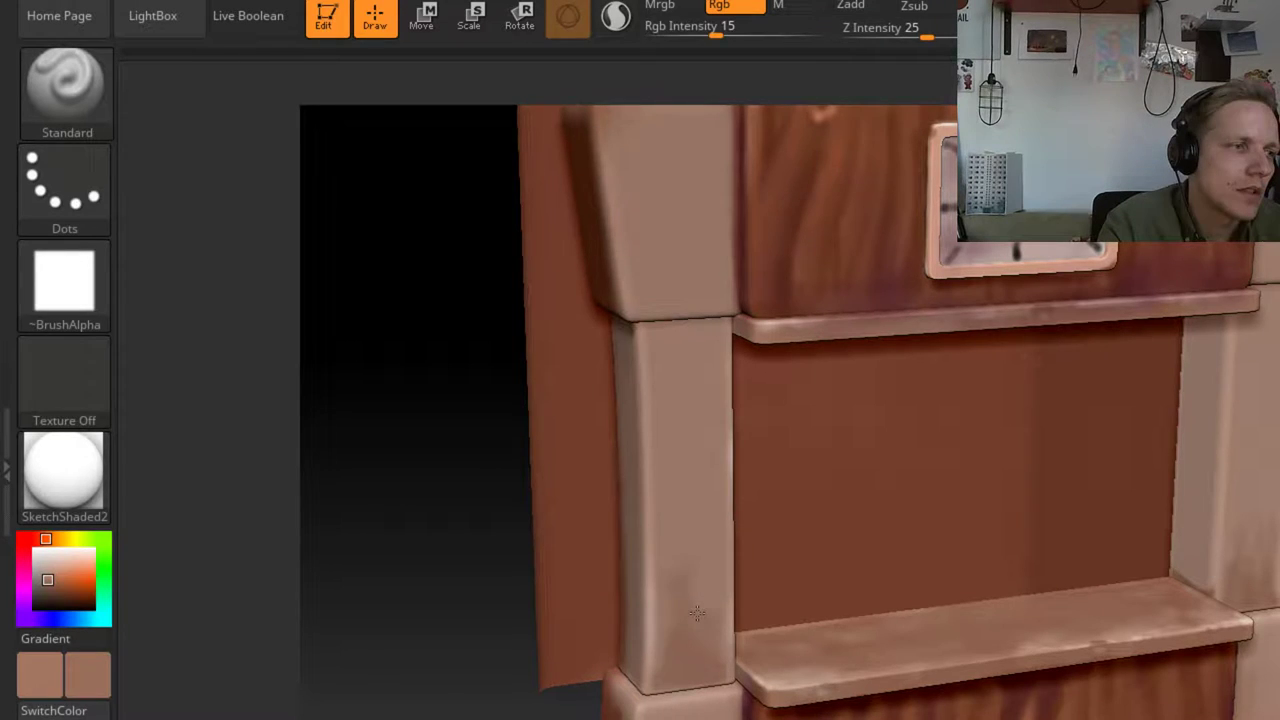
Shade the top of the left pillar's shaft and the front of the block above it with the darker brown
{"action": "left_click_drag", "start_coordinate": [438, 492], "coordinate": [676, 386]}
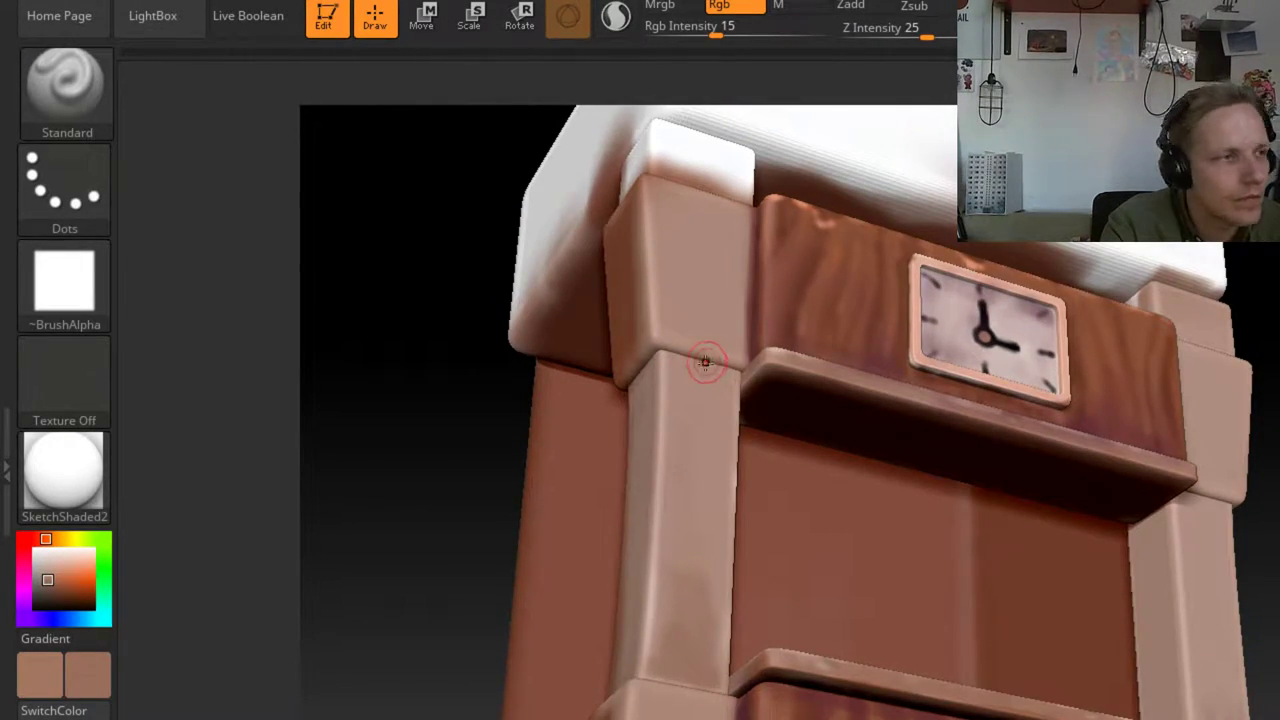
{"action": "mouse_move", "coordinate": [705, 364]}
{"action": "left_mouse_down"}
{"action": "mouse_move", "coordinate": [712, 410]}
{"action": "mouse_move", "coordinate": [720, 362]}
{"action": "mouse_move", "coordinate": [686, 435]}
{"action": "mouse_move", "coordinate": [694, 488]}
{"action": "mouse_move", "coordinate": [709, 462]}
{"action": "mouse_move", "coordinate": [705, 390]}
{"action": "left_mouse_up"}
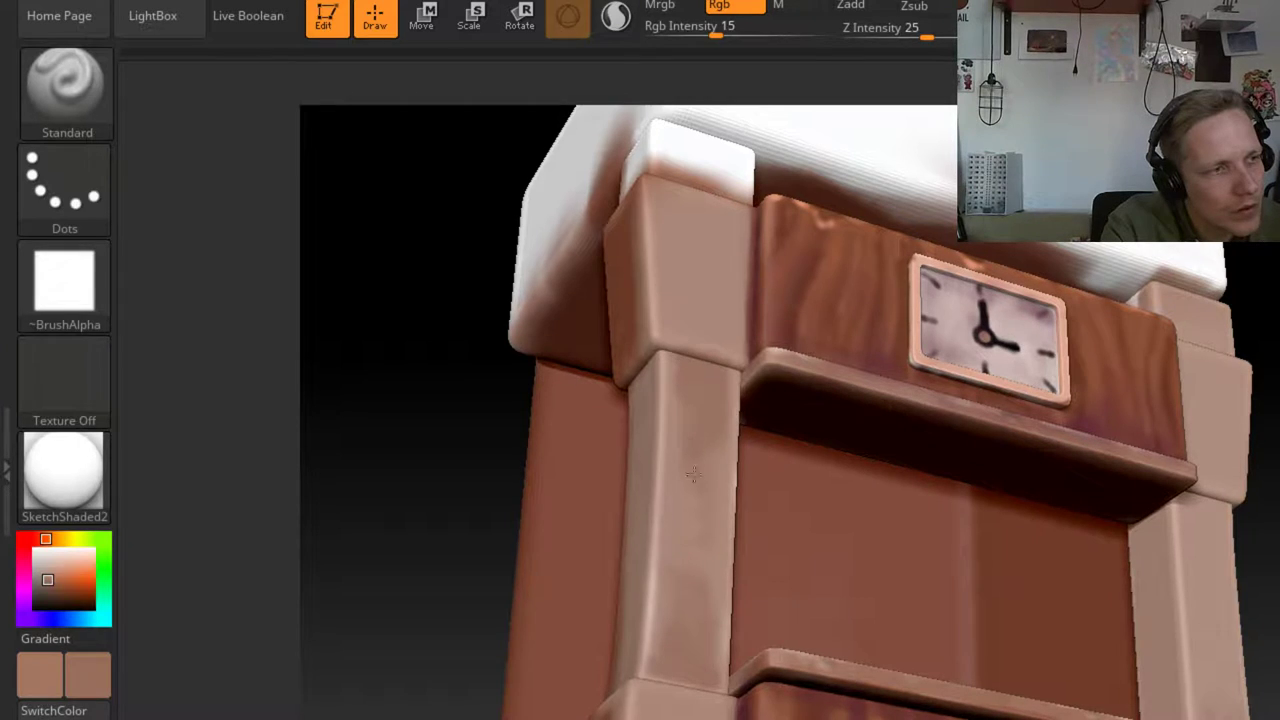
{"action": "left_click_drag", "start_coordinate": [446, 600], "coordinate": [637, 672]}
{"action": "mouse_move", "coordinate": [1254, 700]}
{"action": "left_mouse_down", "text": "alt"}
{"action": "mouse_move", "coordinate": [1209, 500]}
{"action": "mouse_move", "coordinate": [1211, 429]}
{"action": "mouse_move", "coordinate": [1221, 560]}
{"action": "left_mouse_up", "text": "alt"}
{"action": "mouse_move", "coordinate": [669, 436]}
{"action": "left_mouse_down"}
{"action": "mouse_move", "coordinate": [680, 483]}
{"action": "mouse_move", "coordinate": [669, 488]}
{"action": "mouse_move", "coordinate": [672, 459]}
{"action": "left_mouse_up"}
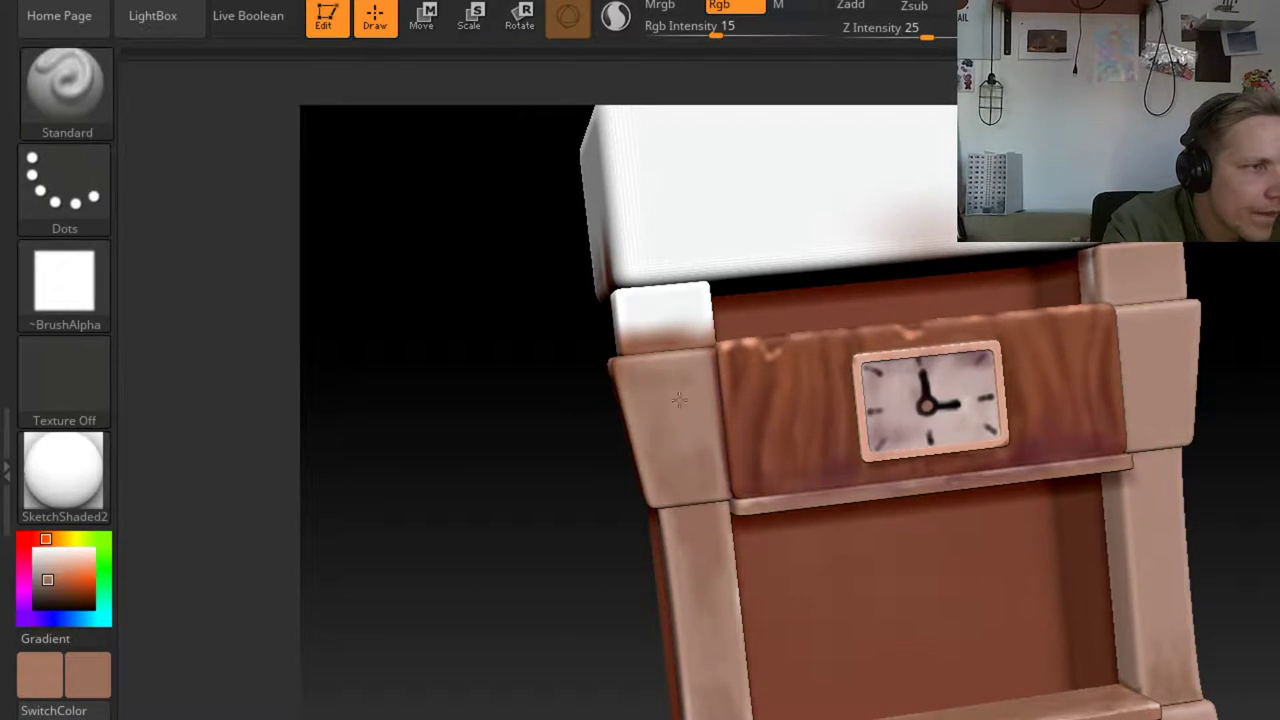
Choose a paler pinkish beige, shrink the brush, and paint soft highlights on the front of the left pillar
{"action": "left_click_drag", "start_coordinate": [88, 676], "coordinate": [690, 714]}
{"action": "left_click", "coordinate": [102, 668]}
{"action": "left_click", "coordinate": [132, 613]}
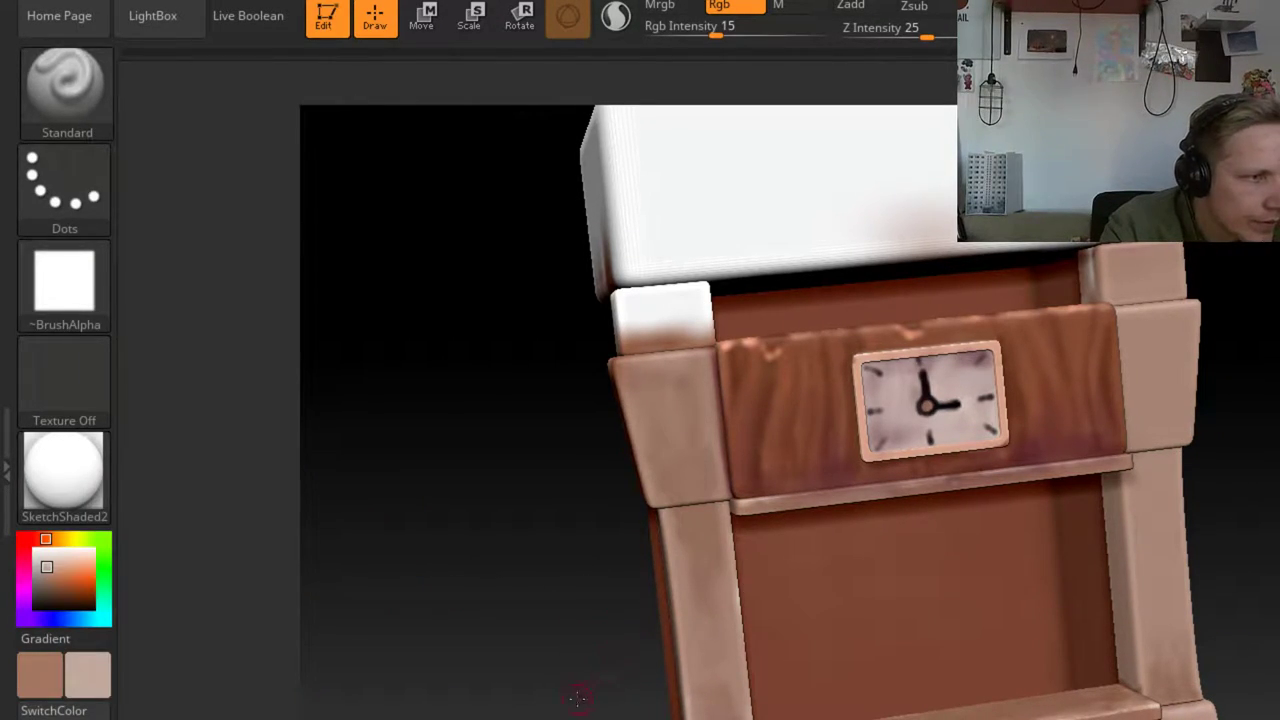
{"action": "left_click_drag", "start_coordinate": [577, 697], "coordinate": [603, 694]}
{"action": "left_click_drag", "start_coordinate": [1176, 508], "coordinate": [1240, 422], "text": "alt"}
{"action": "left_click_drag", "start_coordinate": [420, 540], "coordinate": [420, 617], "text": "alt"}
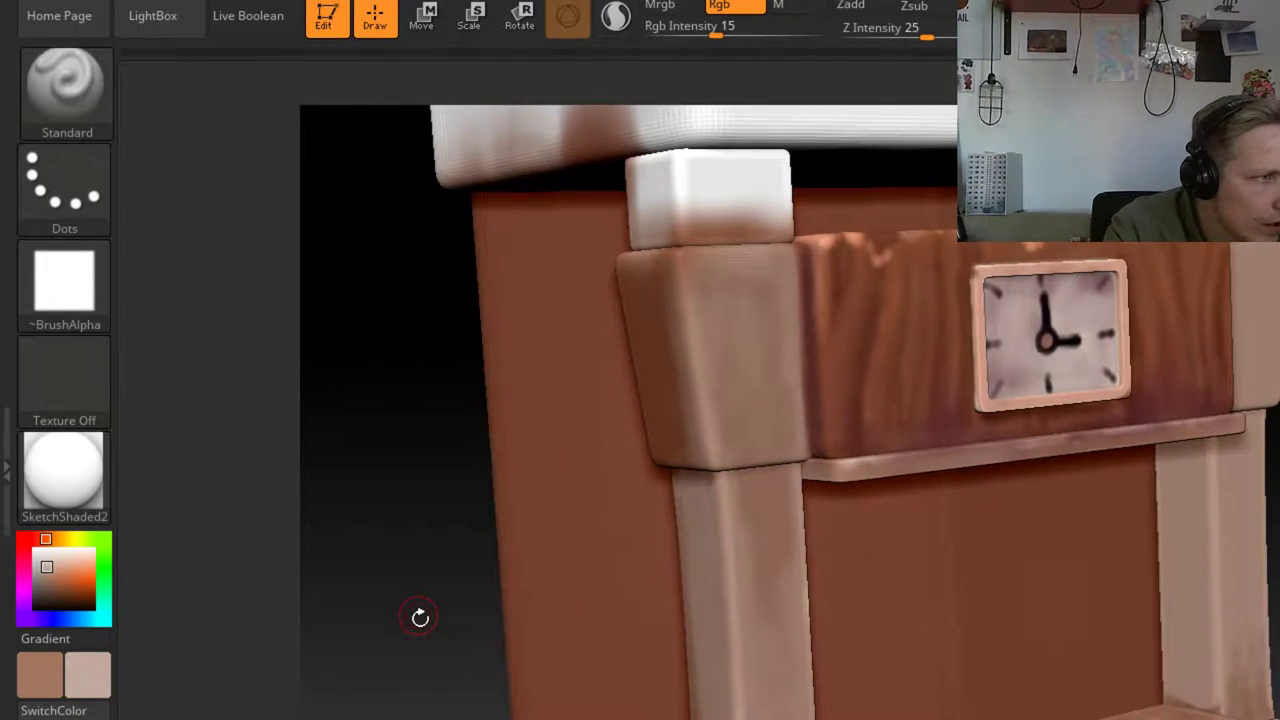
{"action": "key", "text": "space"}
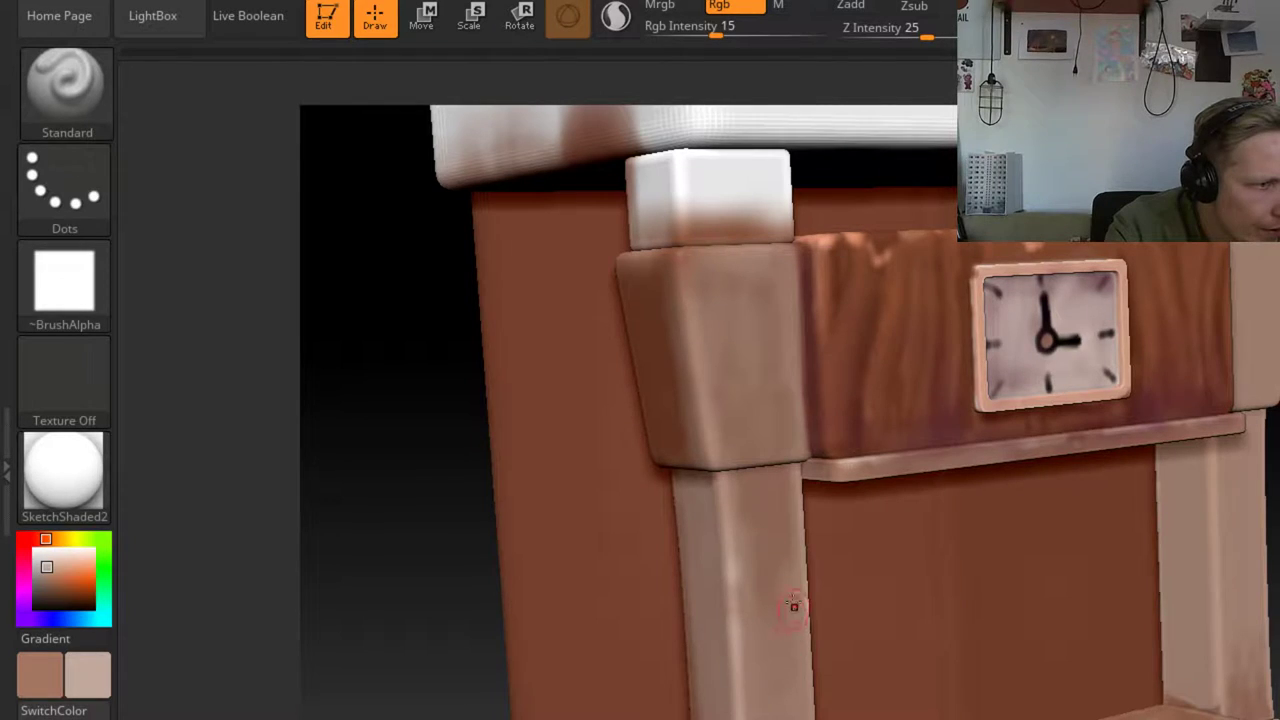
{"action": "left_click_drag", "start_coordinate": [458, 706], "coordinate": [365, 694]}
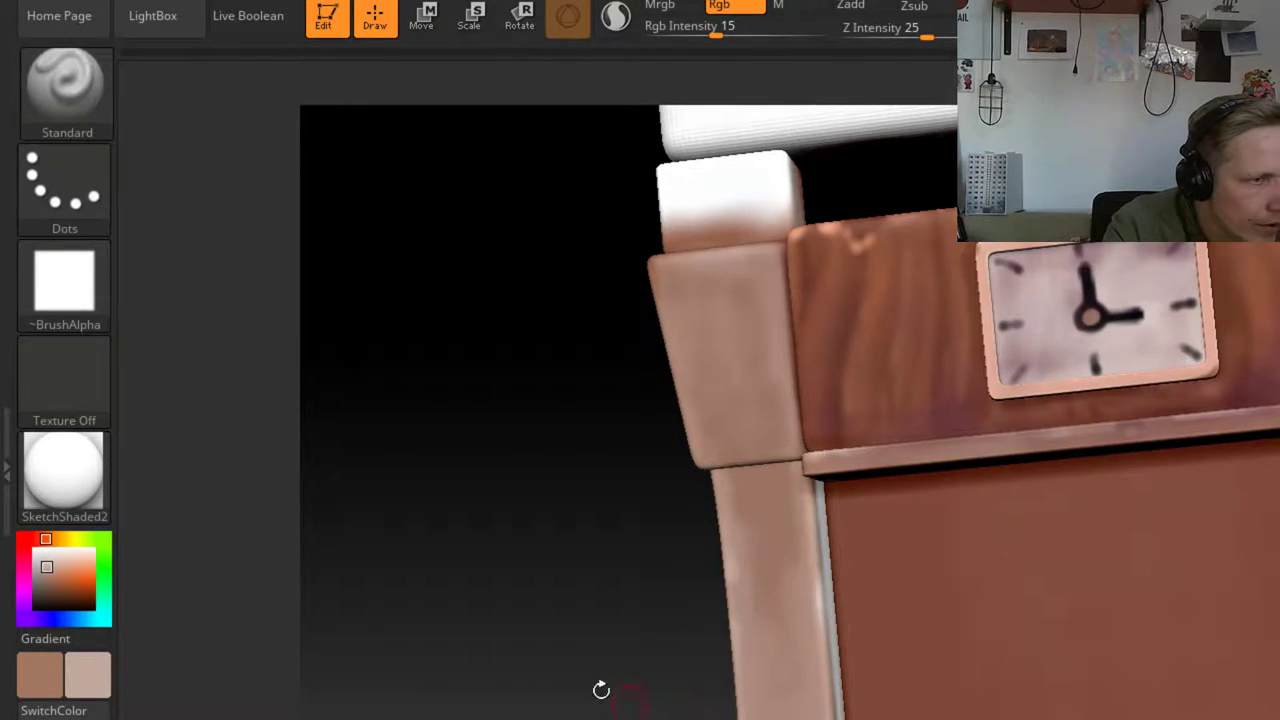
Pick the light pinkish brown, enlarge the brush, and cover the white inner side face of the left pillar
{"action": "left_click_drag", "start_coordinate": [600, 689], "coordinate": [757, 571]}
{"action": "mouse_move", "coordinate": [94, 688]}
{"action": "left_mouse_down"}
{"action": "mouse_move", "coordinate": [737, 671]}
{"action": "mouse_move", "coordinate": [853, 652]}
{"action": "mouse_move", "coordinate": [843, 680]}
{"action": "mouse_move", "coordinate": [834, 540]}
{"action": "left_mouse_up"}
{"action": "key", "text": "space"}
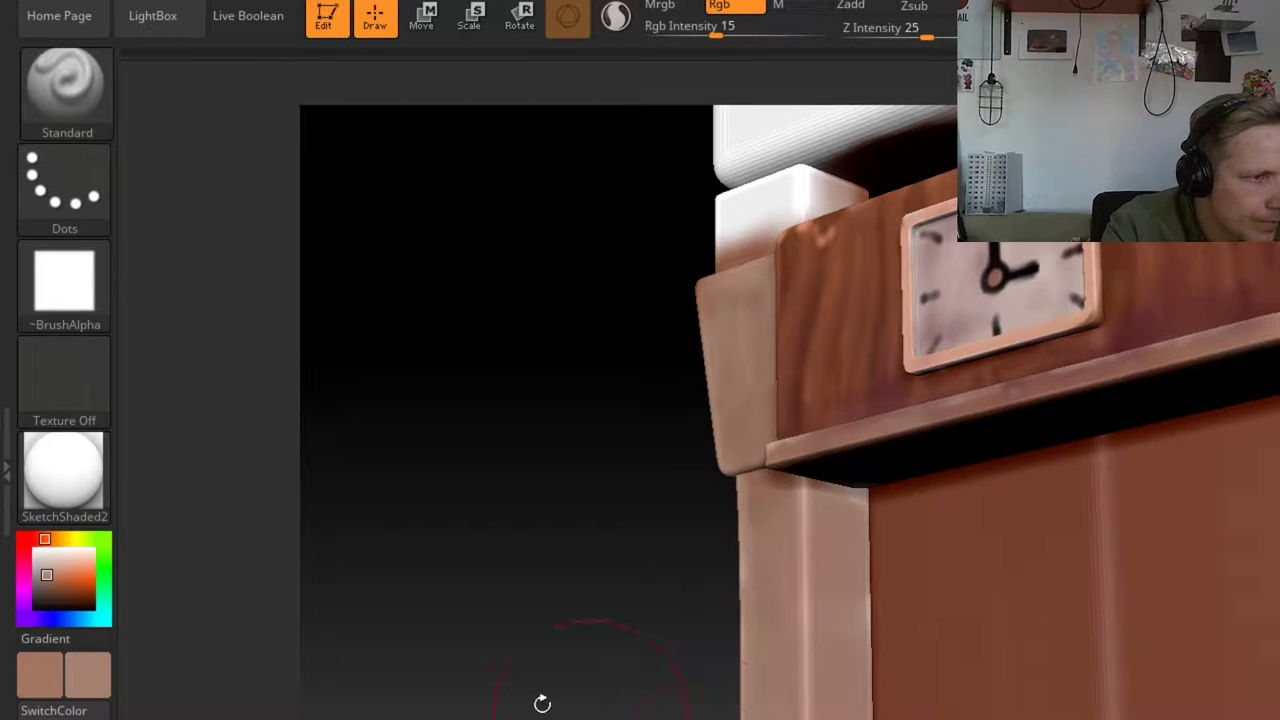
{"action": "left_click_drag", "start_coordinate": [543, 700], "coordinate": [829, 657]}
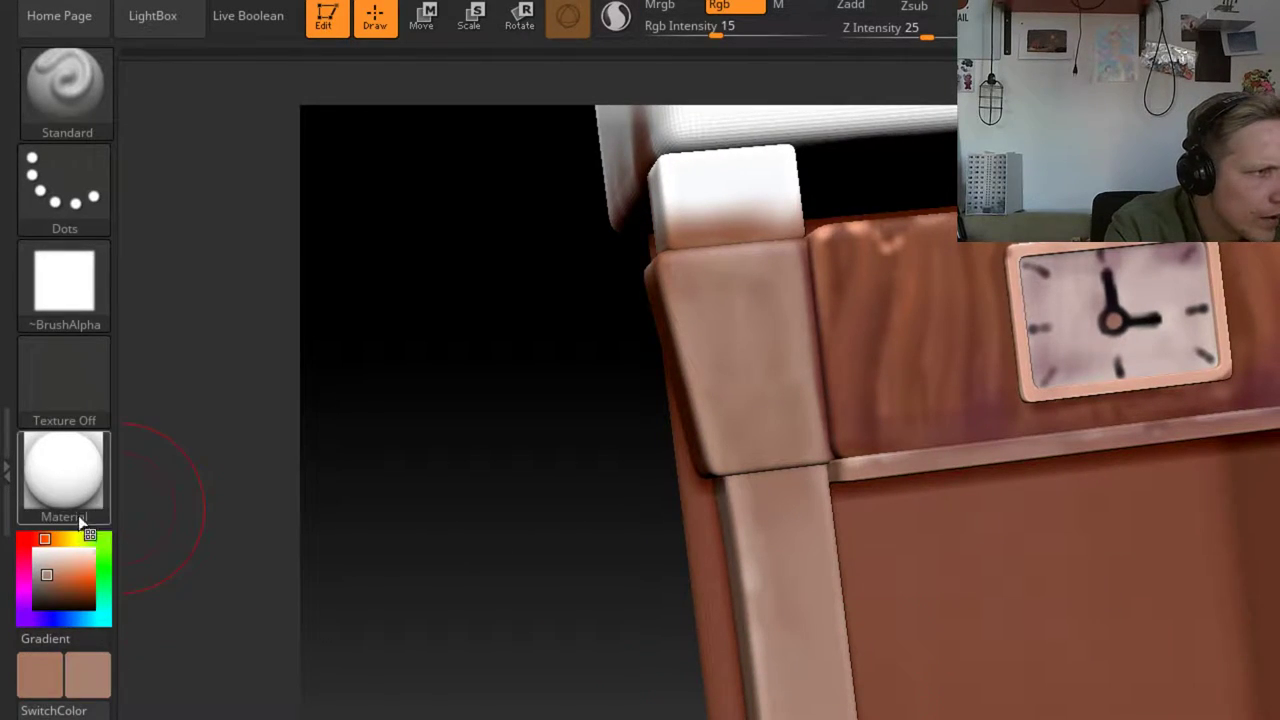
Switch the material to Flat Color and examine the unshaded paint on the left pillar and side wall
{"action": "left_click", "coordinate": [63, 472]}
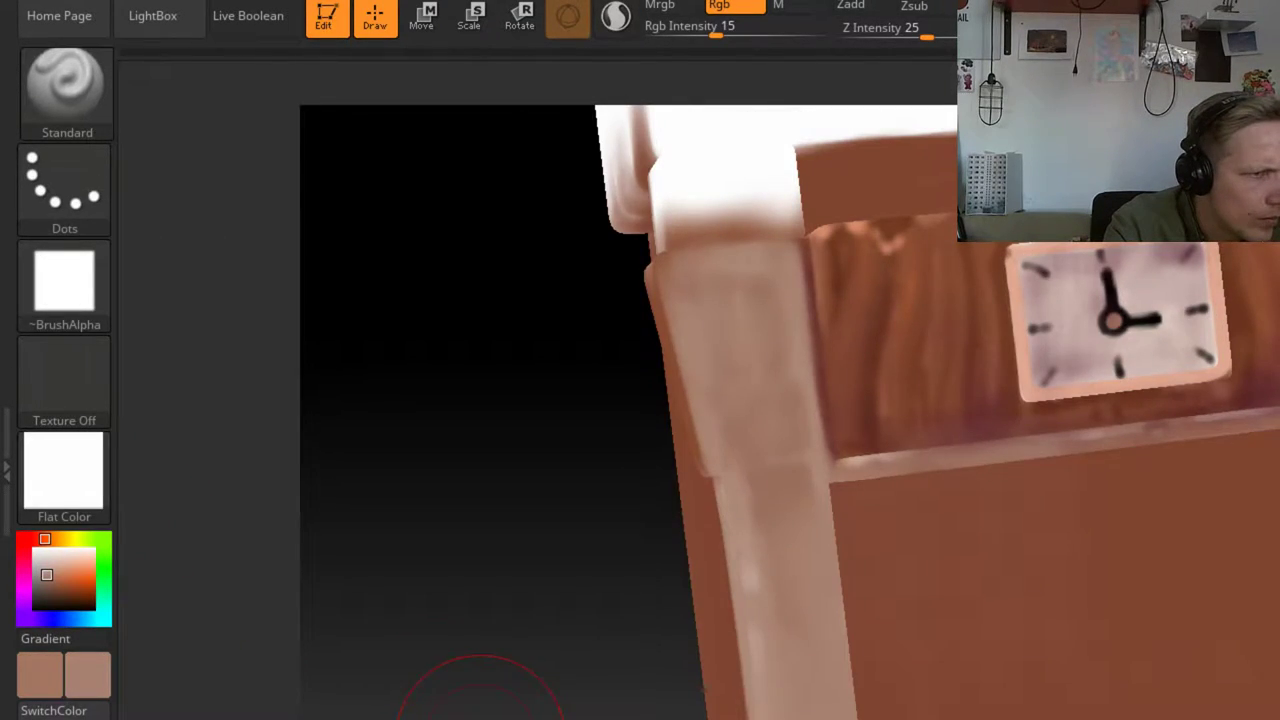
{"action": "key", "text": "f"}
{"action": "left_click_drag", "start_coordinate": [709, 689], "coordinate": [1137, 630]}
{"action": "left_click_drag", "start_coordinate": [1271, 613], "coordinate": [1271, 700], "text": "alt"}
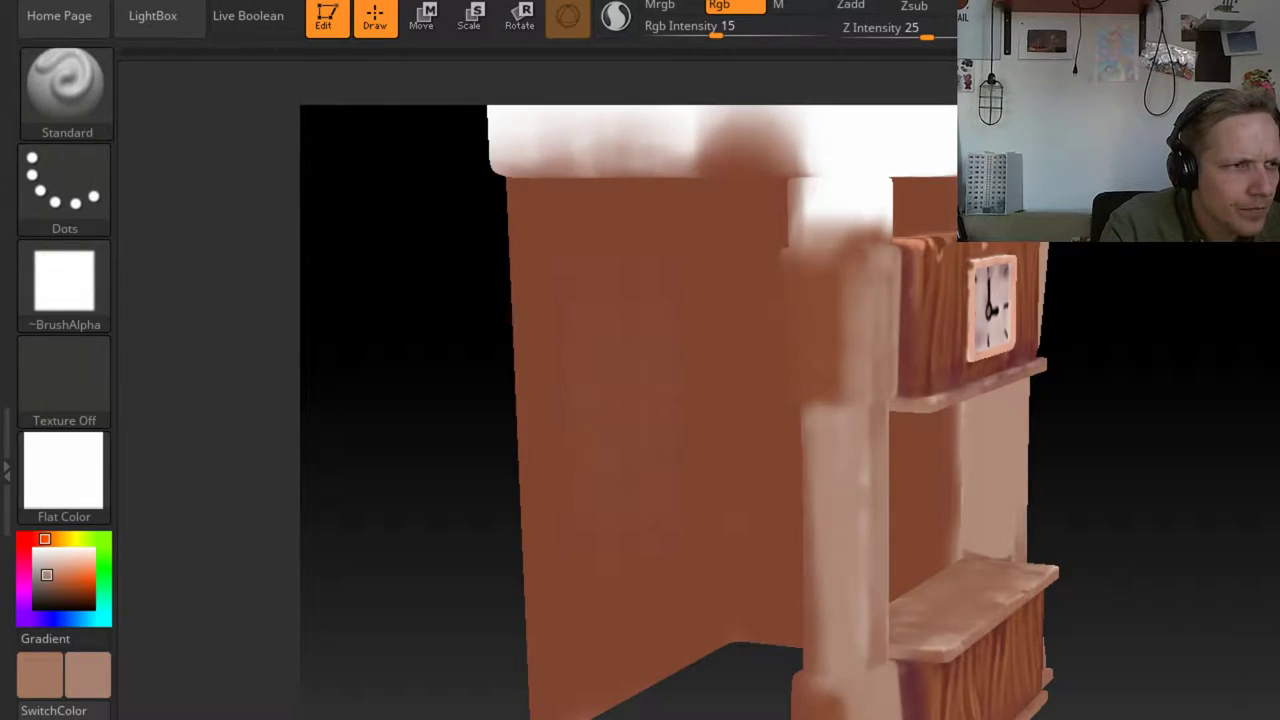
{"action": "left_click_drag", "start_coordinate": [1160, 470], "coordinate": [940, 450]}
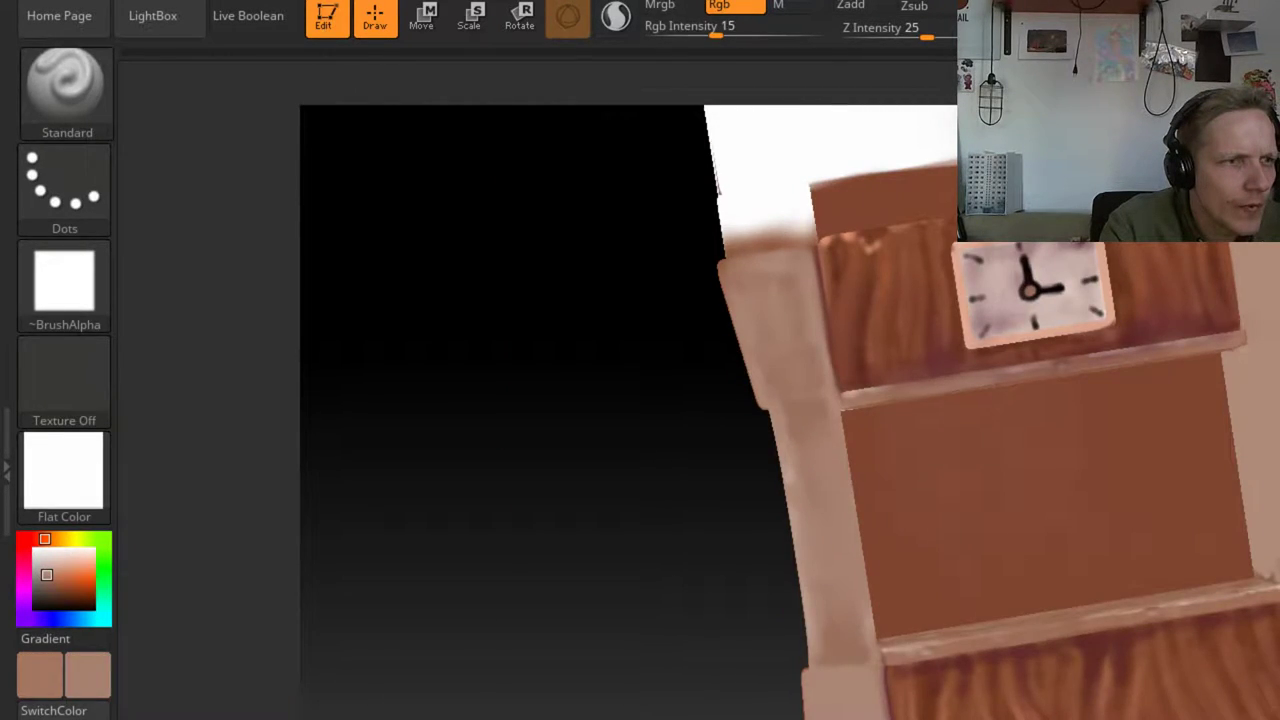
{"action": "key", "text": "f"}
{"action": "left_click_drag", "start_coordinate": [1279, 572], "coordinate": [86, 558], "text": "alt"}
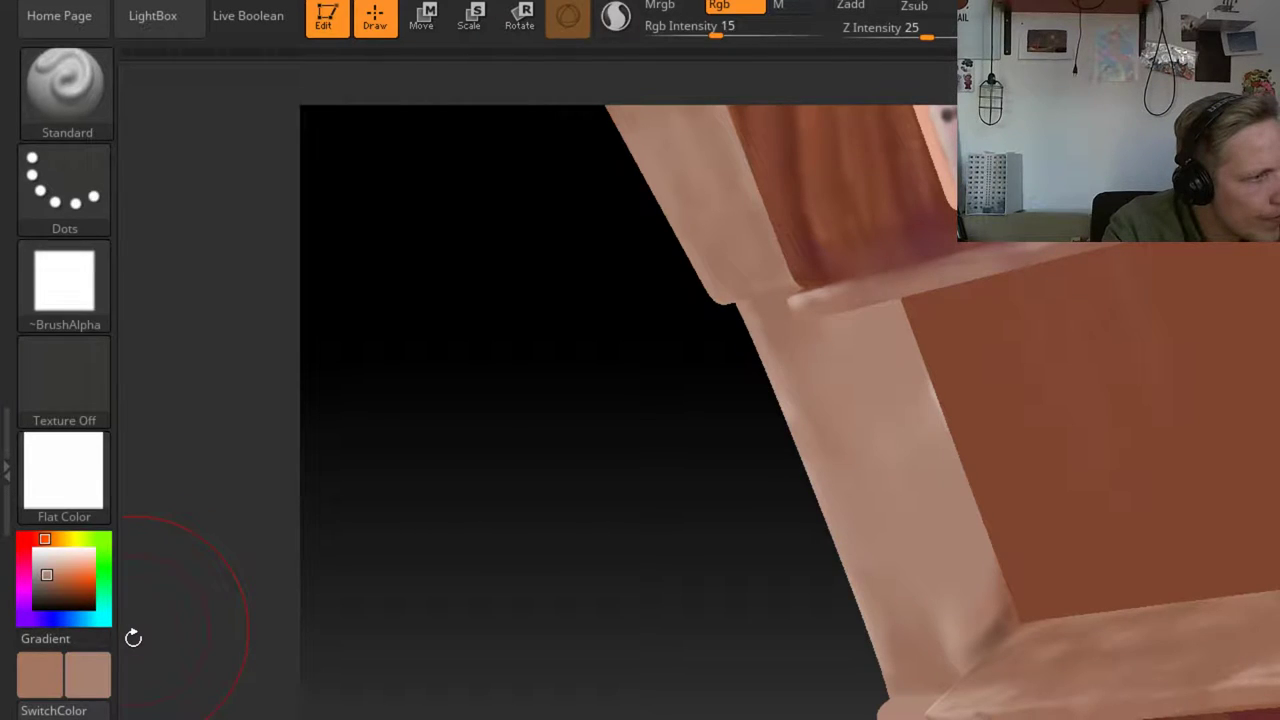
Switch the material to SketchShaded2 and set the secondary colour swatch to a purplish pink
{"action": "left_click", "coordinate": [73, 497]}
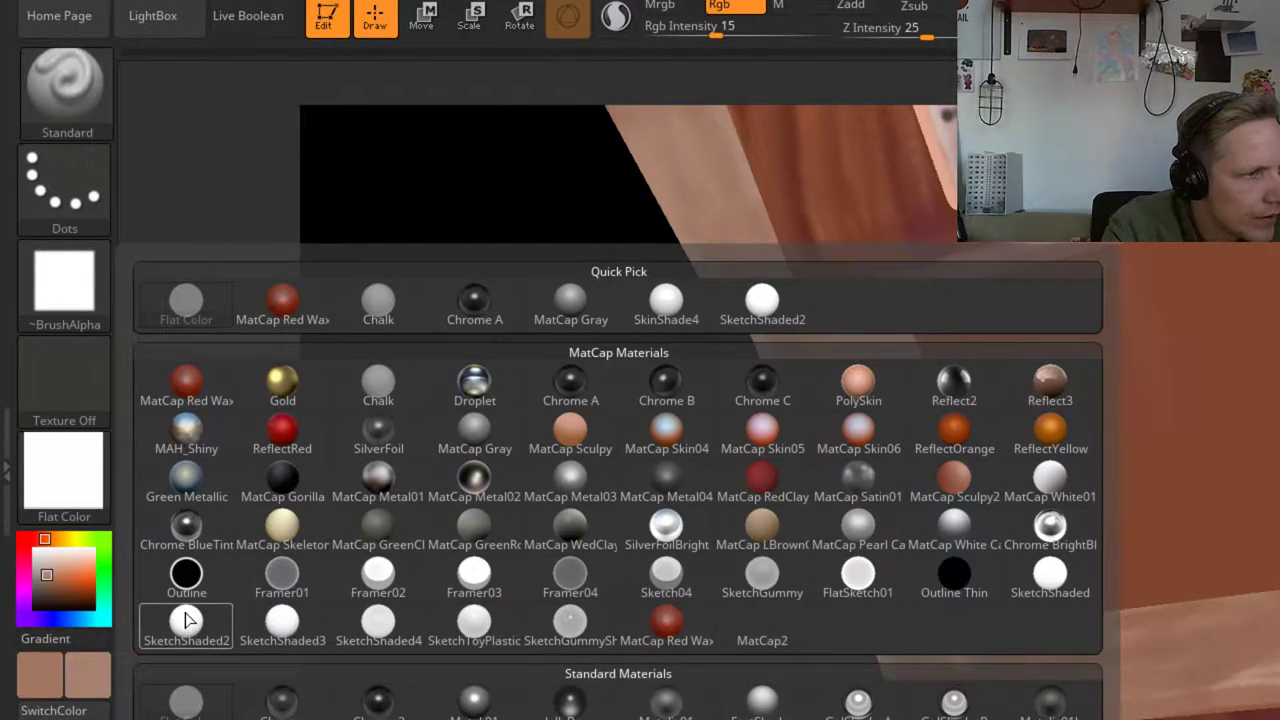
{"action": "left_click", "coordinate": [188, 622]}
{"action": "left_click", "coordinate": [40, 675]}
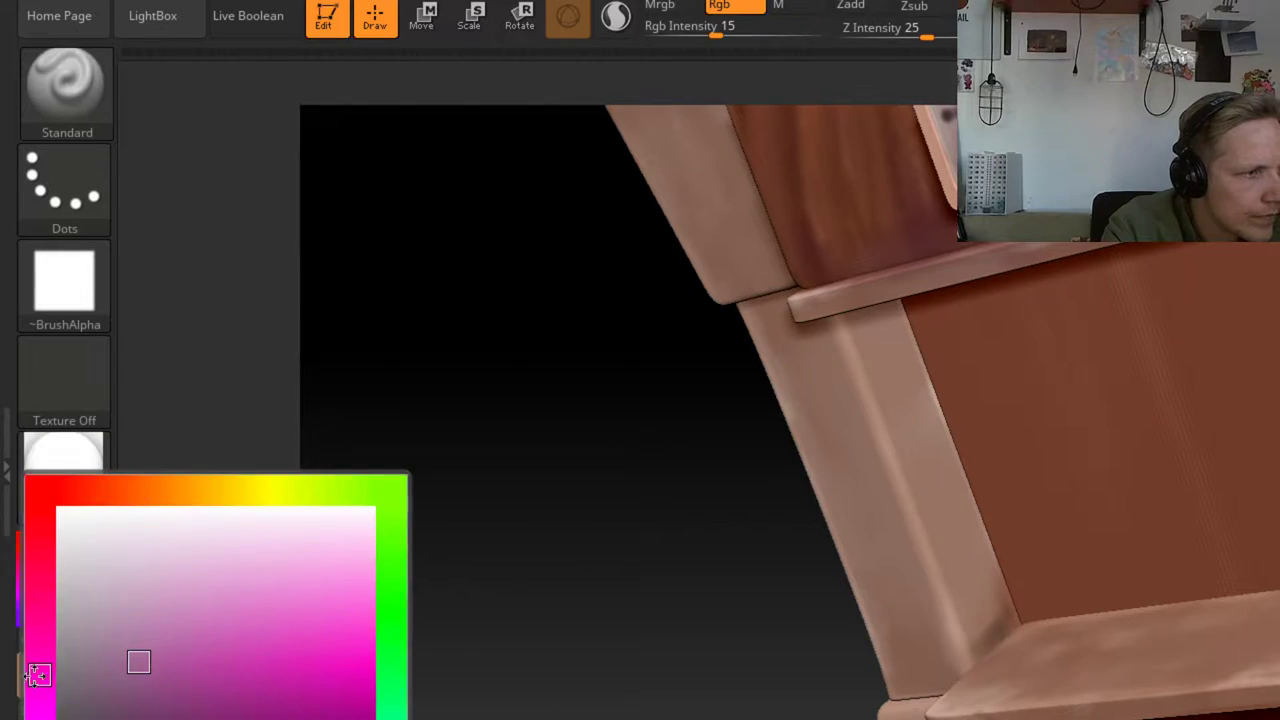
{"action": "left_click", "coordinate": [260, 534]}
Pick a light pinkish brown as the main colour and even out the inner side face of the left pillar's shaft
{"action": "left_click", "coordinate": [97, 690]}
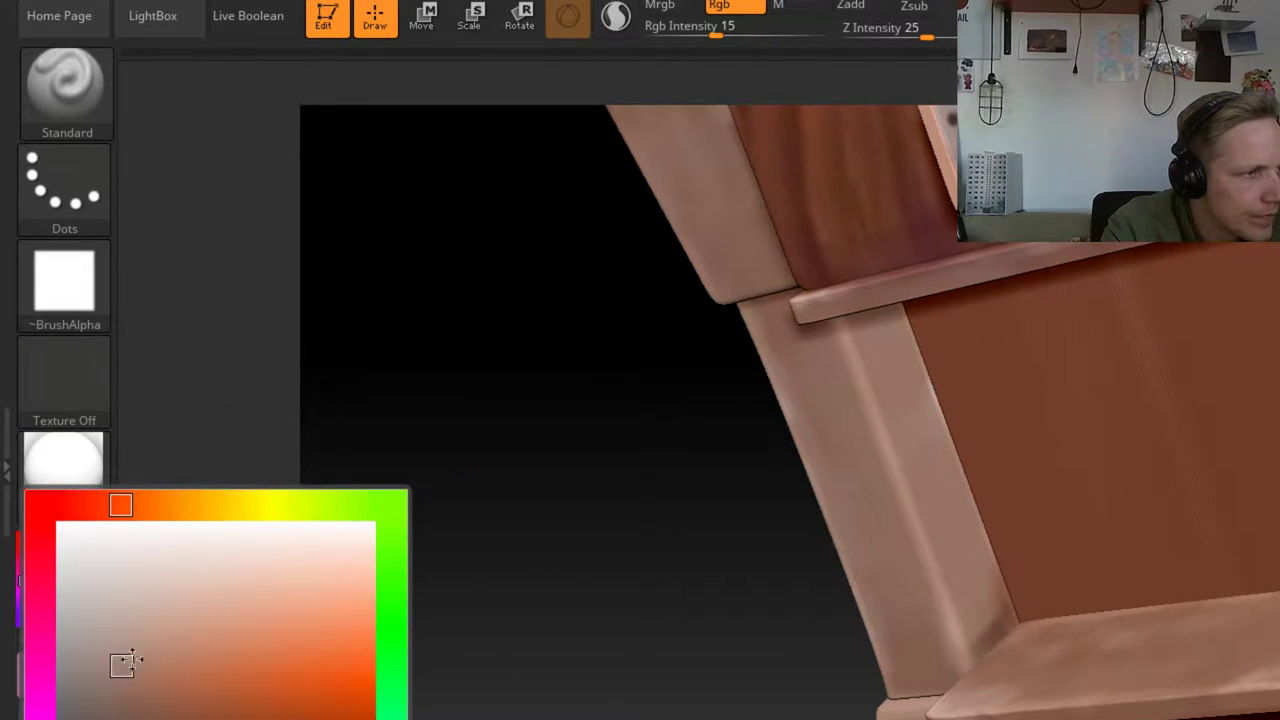
{"action": "left_click", "coordinate": [117, 663]}
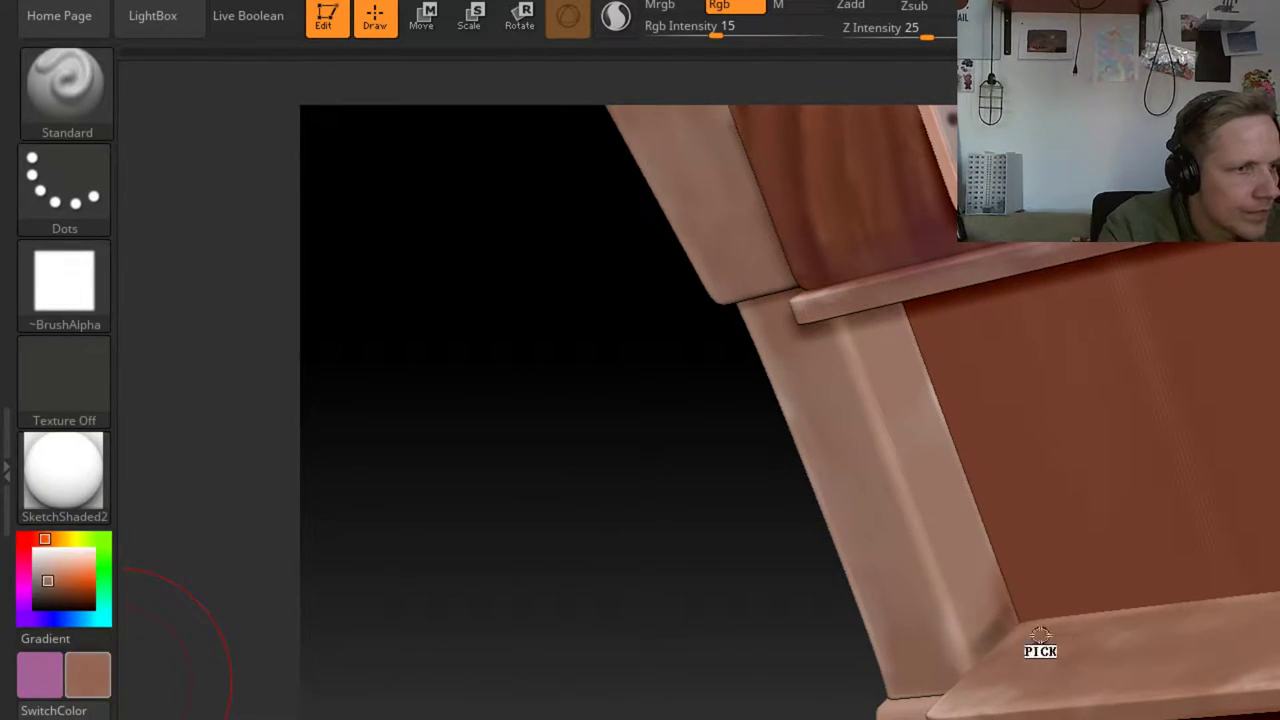
{"action": "mouse_move", "coordinate": [963, 546]}
{"action": "left_mouse_down"}
{"action": "mouse_move", "coordinate": [978, 643]}
{"action": "mouse_move", "coordinate": [998, 624]}
{"action": "mouse_move", "coordinate": [922, 510]}
{"action": "mouse_move", "coordinate": [864, 330]}
{"action": "mouse_move", "coordinate": [884, 340]}
{"action": "mouse_move", "coordinate": [940, 470]}
{"action": "mouse_move", "coordinate": [973, 594]}
{"action": "left_mouse_up"}
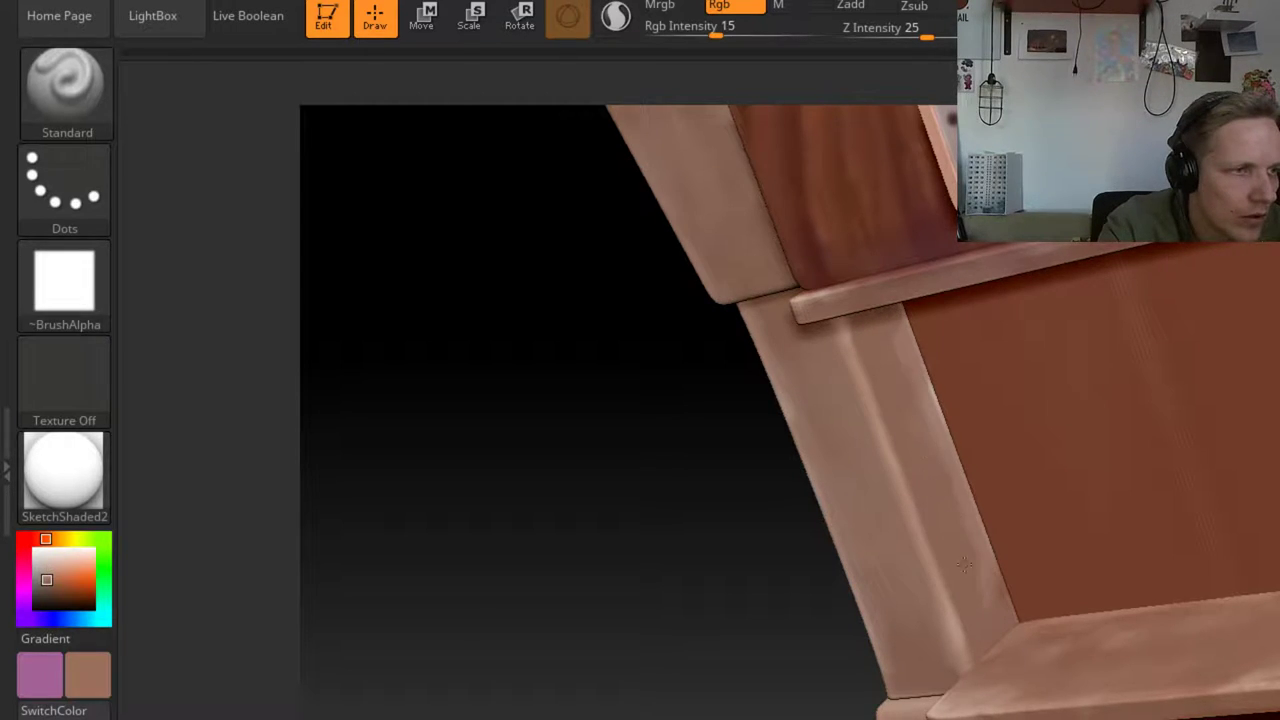
{"action": "mouse_move", "coordinate": [936, 453]}
{"action": "left_mouse_down"}
{"action": "mouse_move", "coordinate": [900, 336]}
{"action": "mouse_move", "coordinate": [983, 534]}
{"action": "left_mouse_up"}
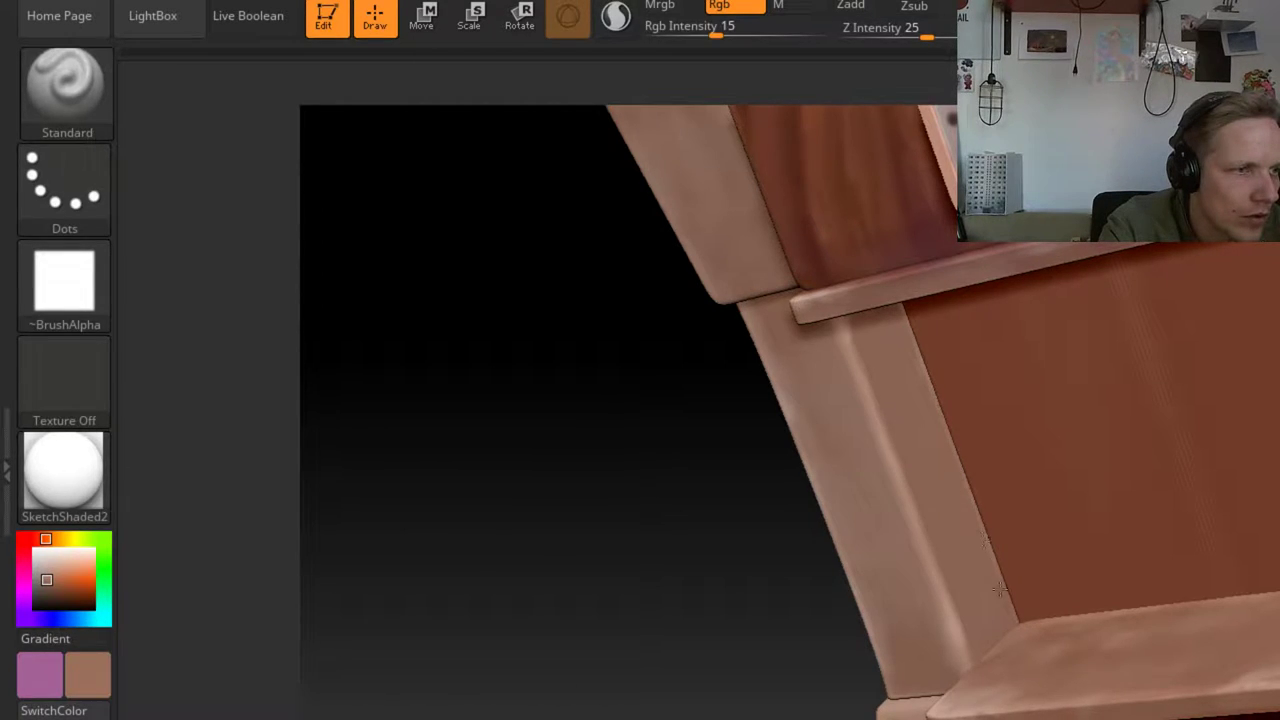
{"action": "left_click_drag", "start_coordinate": [621, 637], "coordinate": [657, 651]}
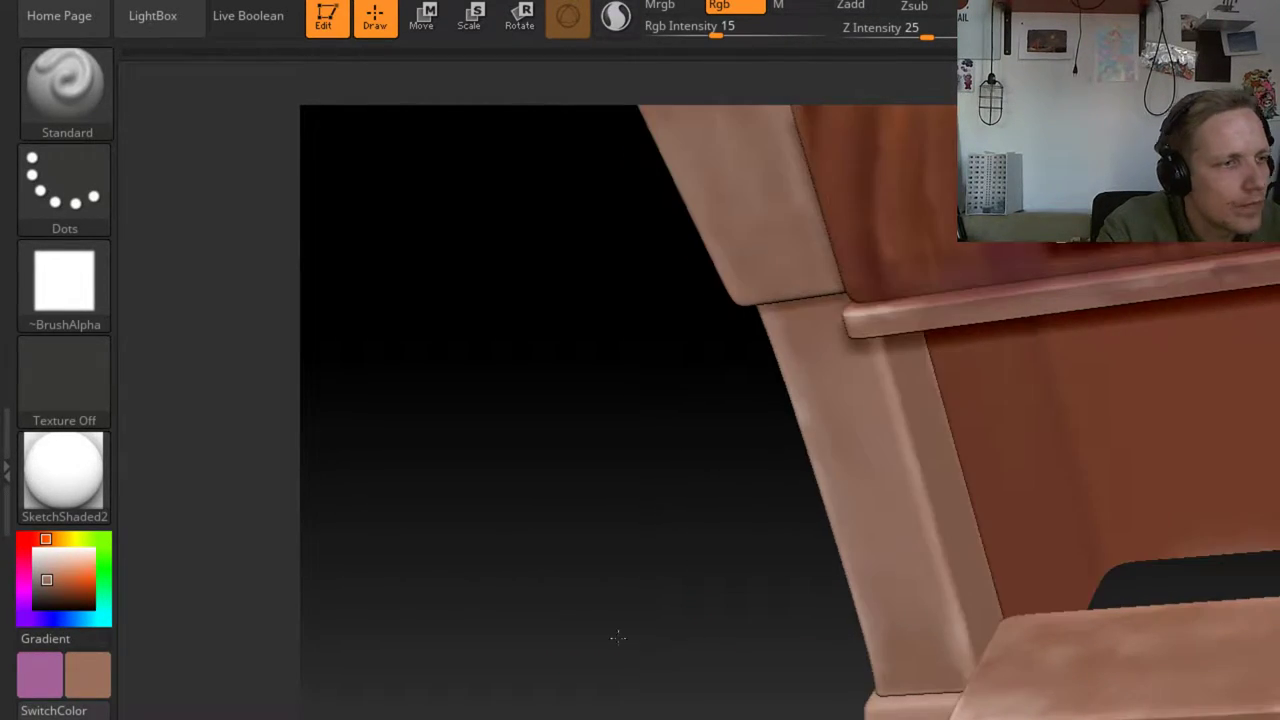
Paint a small nick on the left pillar's highlighted edge with a darker brown and a lighter beige below it
{"action": "left_click", "coordinate": [81, 658]}
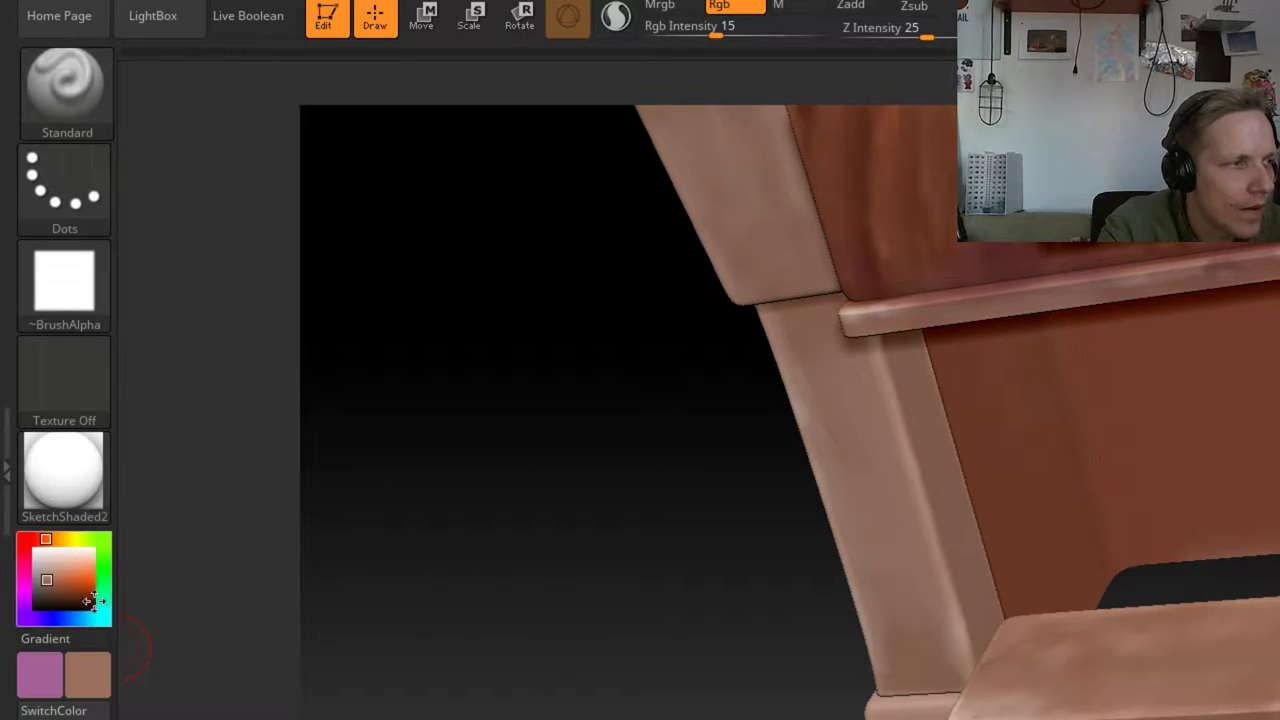
{"action": "left_click", "coordinate": [88, 675]}
{"action": "key", "text": "space"}
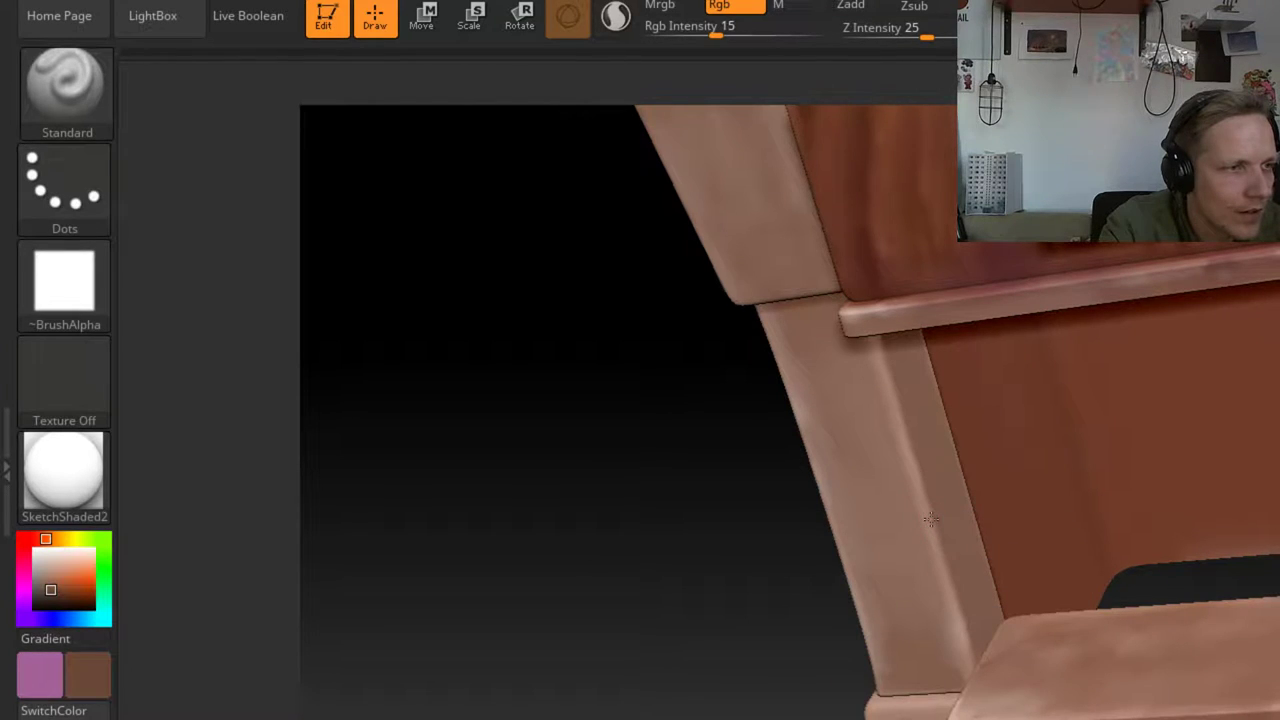
{"action": "left_click", "coordinate": [926, 516]}
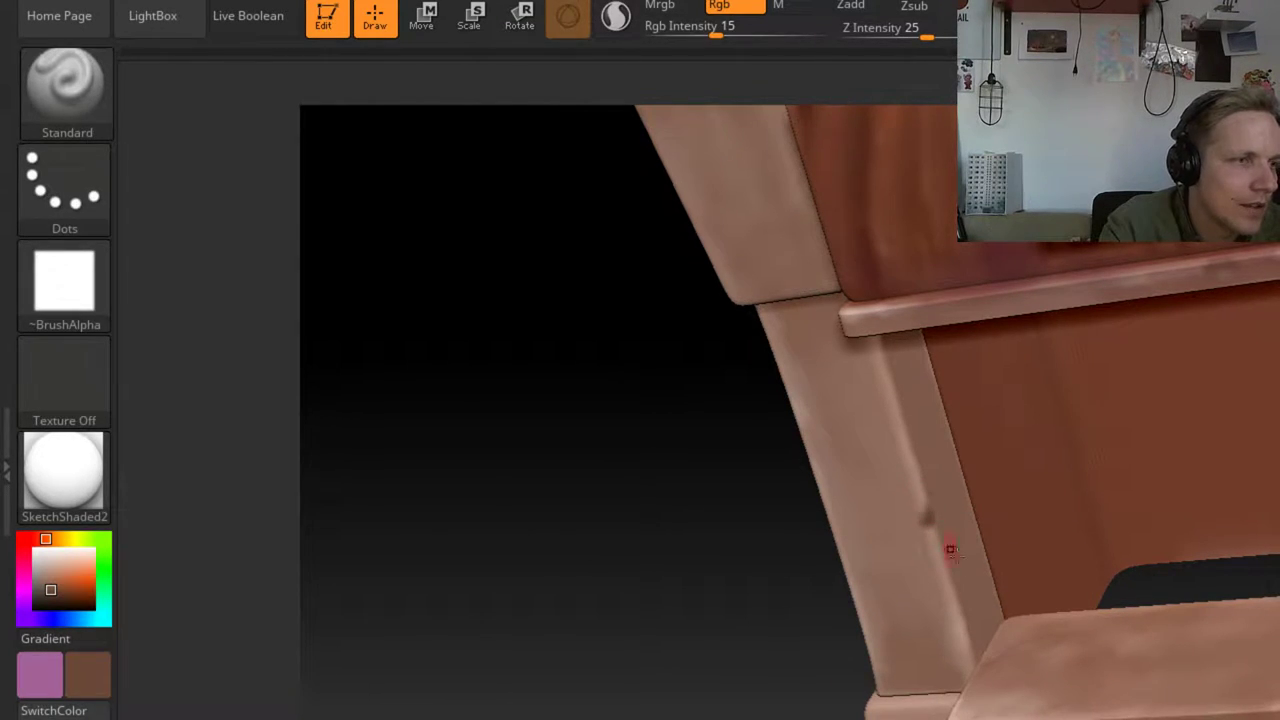
{"action": "mouse_move", "coordinate": [68, 608]}
{"action": "left_mouse_down"}
{"action": "mouse_move", "coordinate": [666, 514]}
{"action": "mouse_move", "coordinate": [948, 557]}
{"action": "mouse_move", "coordinate": [960, 646]}
{"action": "left_mouse_up"}
{"action": "left_click", "coordinate": [918, 520]}
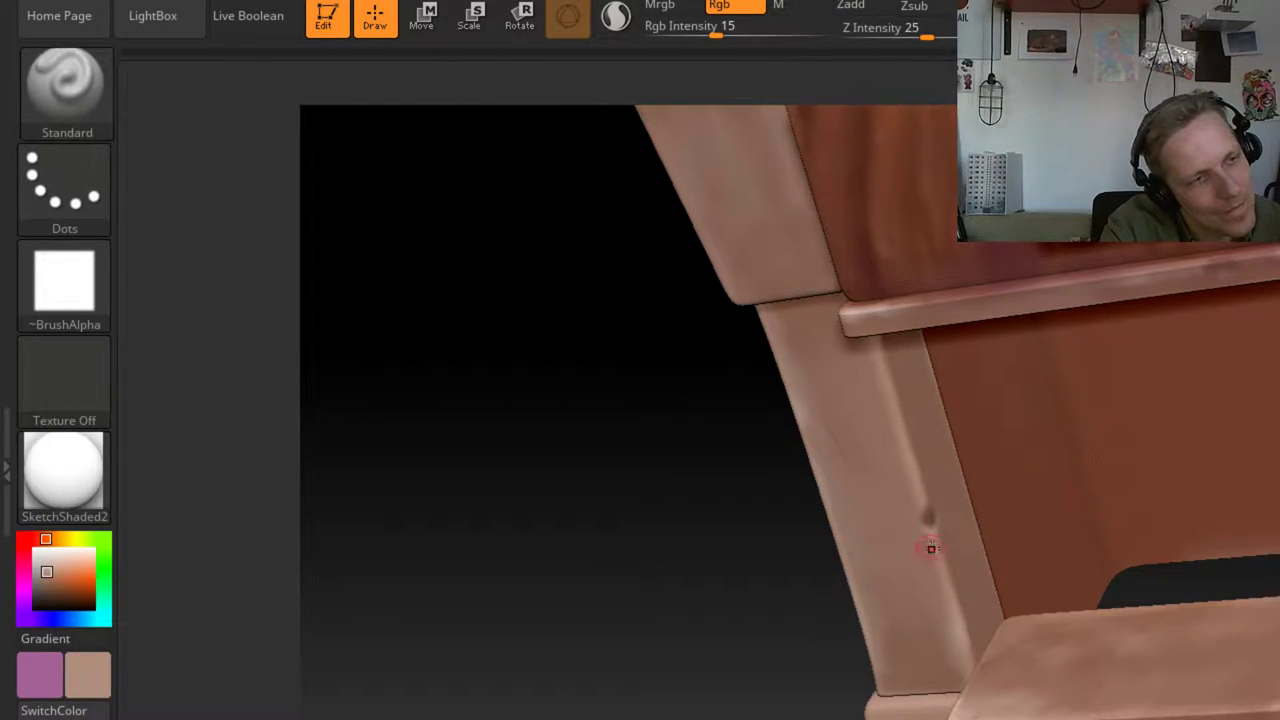
Switch to the darker brown and dab a small nick at the top of the left pillar's shaft, beneath the block
{"action": "left_click_drag", "start_coordinate": [726, 630], "coordinate": [560, 650]}
{"action": "left_click", "coordinate": [51, 590]}
{"action": "mouse_move", "coordinate": [480, 470]}
{"action": "left_mouse_down"}
{"action": "mouse_move", "coordinate": [541, 463]}
{"action": "mouse_move", "coordinate": [767, 596]}
{"action": "left_mouse_up"}
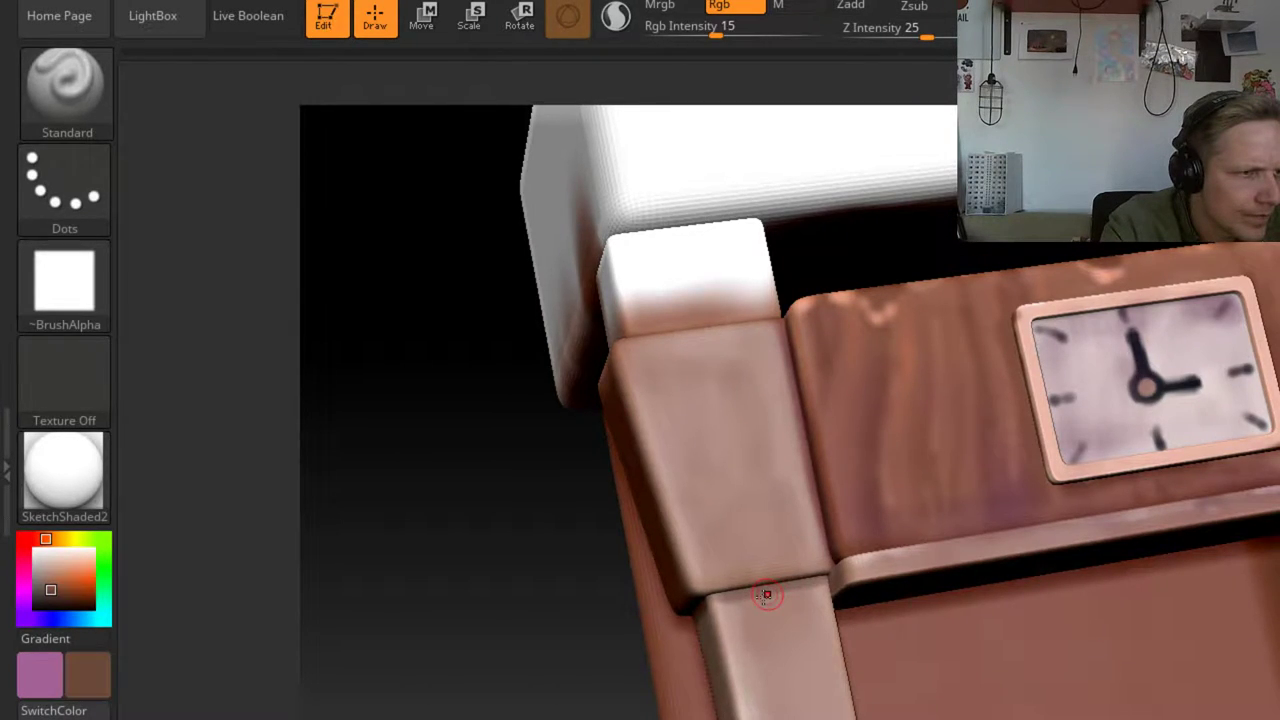
{"action": "left_click_drag", "start_coordinate": [615, 651], "coordinate": [730, 590]}
Pick the light pinkish brown, enlarge the brush, and cover the reddish outer side of the left pillar's block
{"action": "mouse_move", "coordinate": [100, 672]}
{"action": "left_mouse_down"}
{"action": "mouse_move", "coordinate": [720, 508]}
{"action": "mouse_move", "coordinate": [727, 481]}
{"action": "left_mouse_up"}
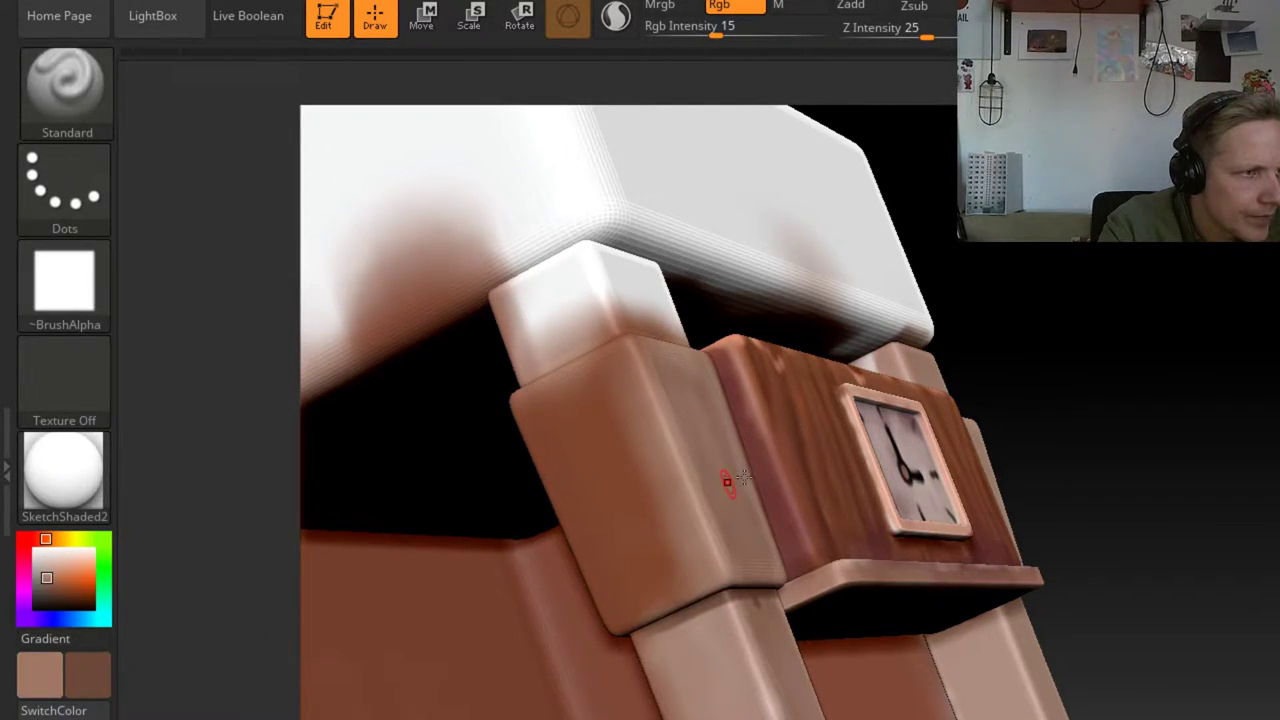
{"action": "key", "text": "space"}
{"action": "left_click_drag", "start_coordinate": [690, 580], "coordinate": [653, 504]}
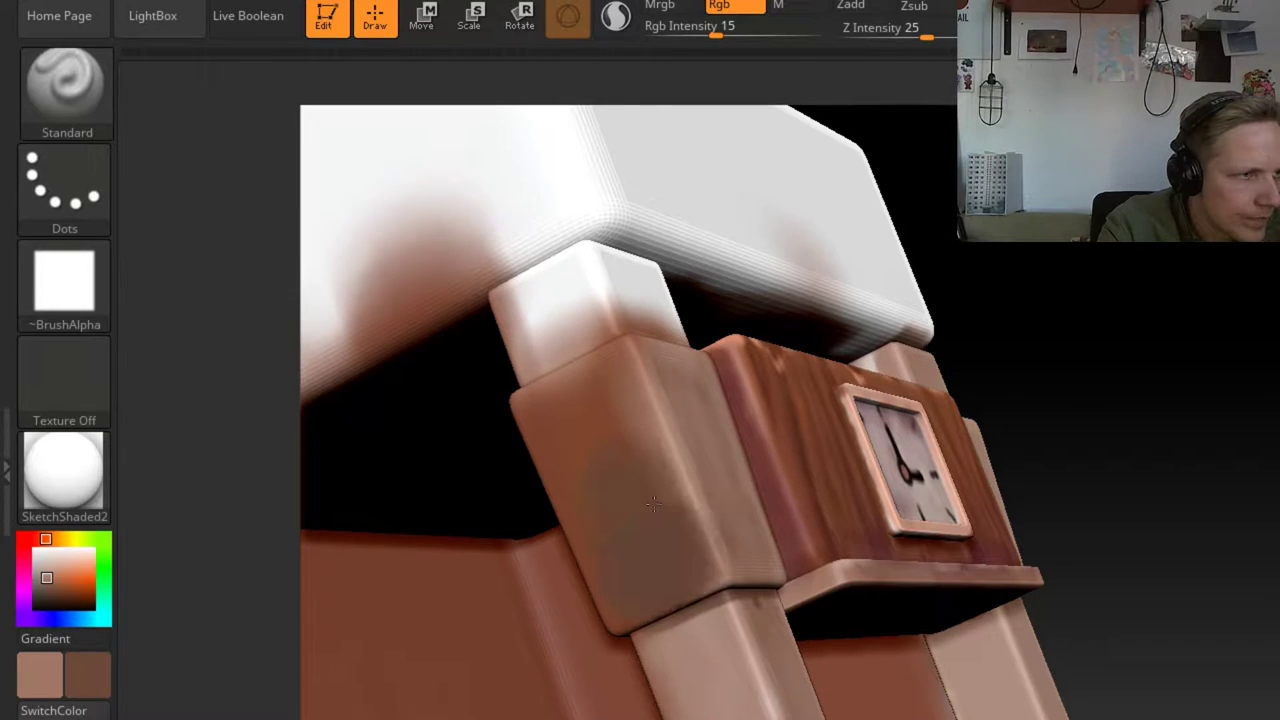
{"action": "left_click_drag", "start_coordinate": [91, 686], "coordinate": [691, 457]}
{"action": "mouse_move", "coordinate": [655, 560]}
{"action": "left_mouse_down"}
{"action": "mouse_move", "coordinate": [639, 459]}
{"action": "mouse_move", "coordinate": [646, 571]}
{"action": "mouse_move", "coordinate": [575, 417]}
{"action": "mouse_move", "coordinate": [614, 283]}
{"action": "mouse_move", "coordinate": [716, 357]}
{"action": "left_mouse_up"}
Sample the reddish brown from the wooden clock panel and cover the white front of the roof block with it
{"action": "right_click_drag", "start_coordinate": [716, 357], "coordinate": [1209, 337]}
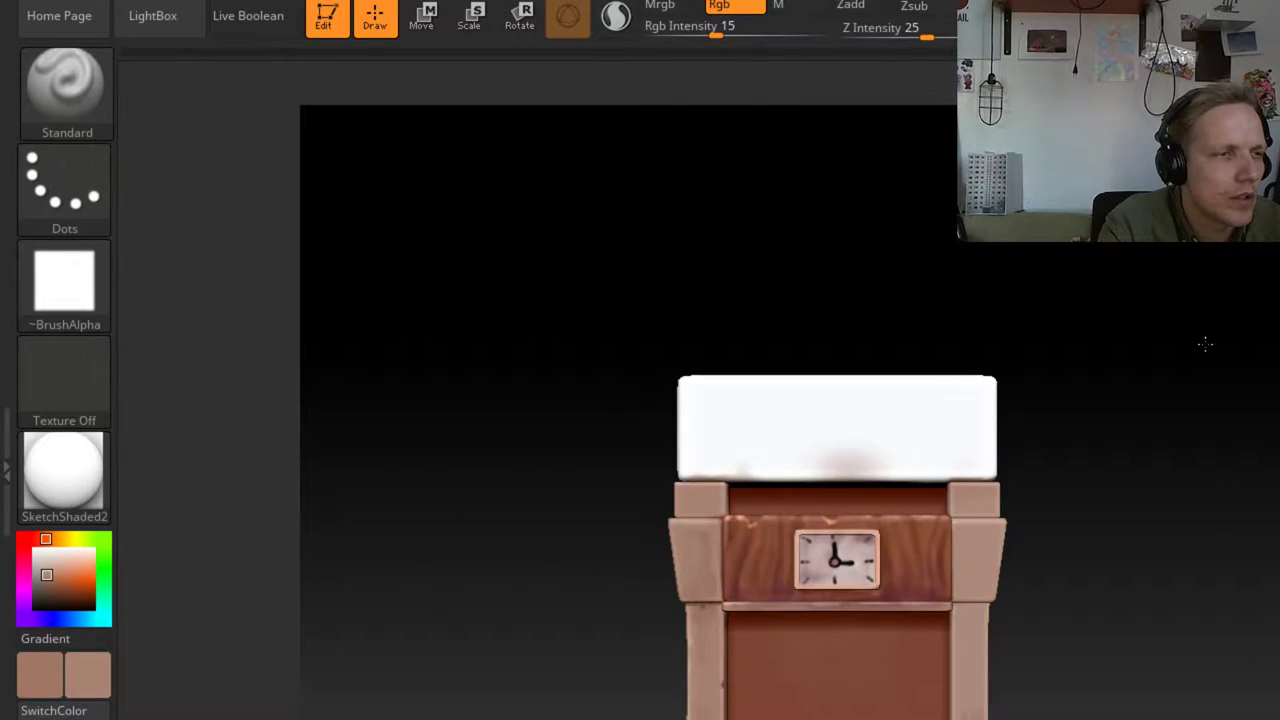
{"action": "right_click_drag", "start_coordinate": [1205, 344], "coordinate": [1279, 517]}
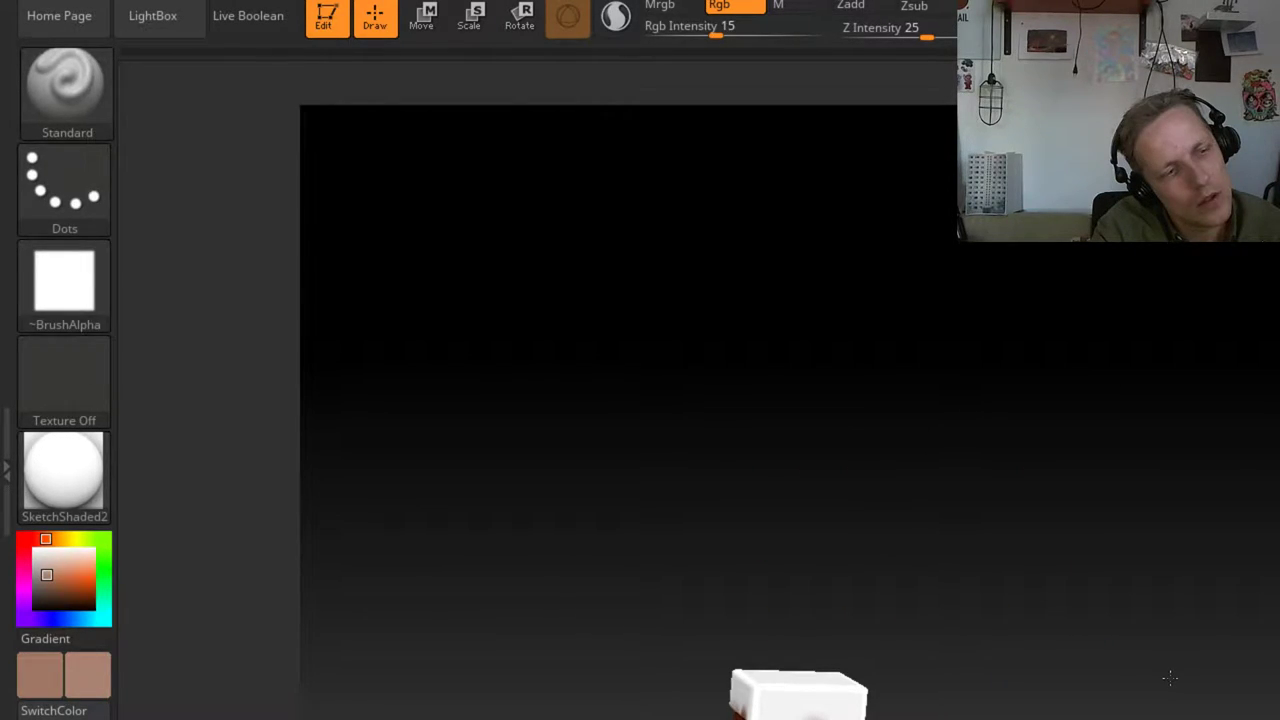
{"action": "key", "text": "f"}
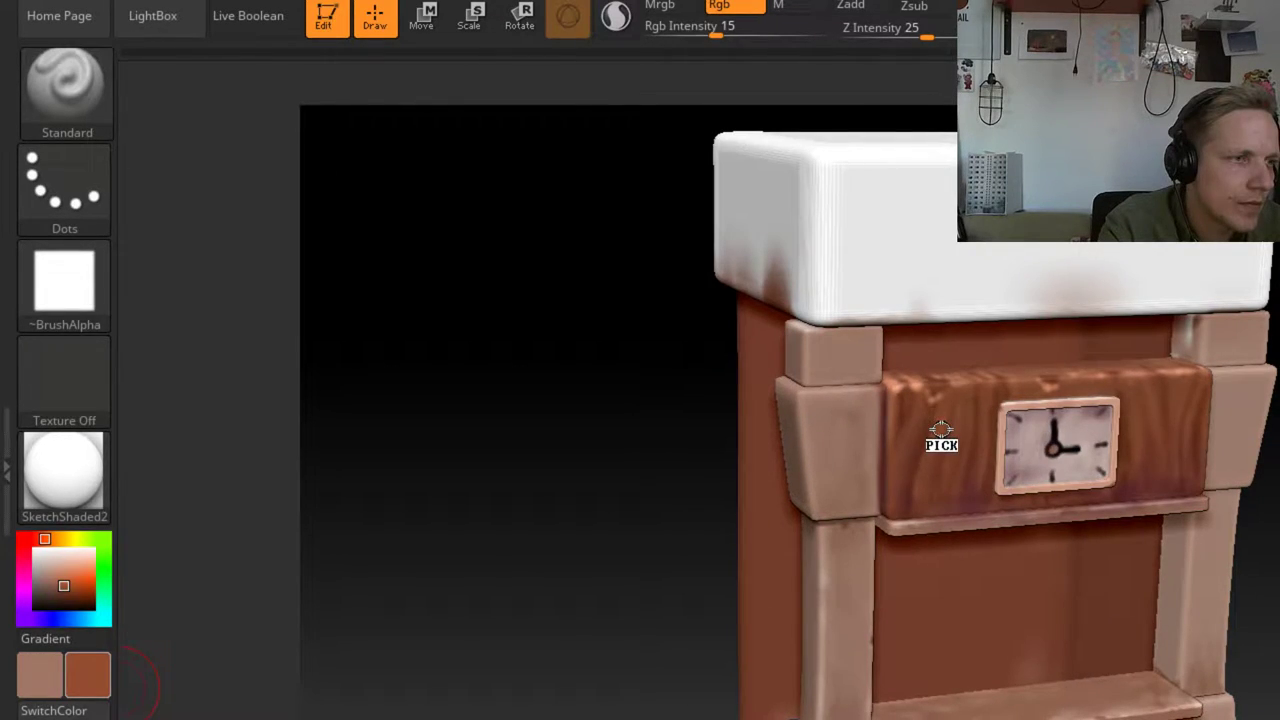
{"action": "mouse_move", "coordinate": [1025, 266]}
{"action": "left_mouse_down"}
{"action": "mouse_move", "coordinate": [810, 289]}
{"action": "mouse_move", "coordinate": [1078, 281]}
{"action": "mouse_move", "coordinate": [1043, 297]}
{"action": "mouse_move", "coordinate": [807, 298]}
{"action": "mouse_move", "coordinate": [1245, 289]}
{"action": "left_mouse_up"}
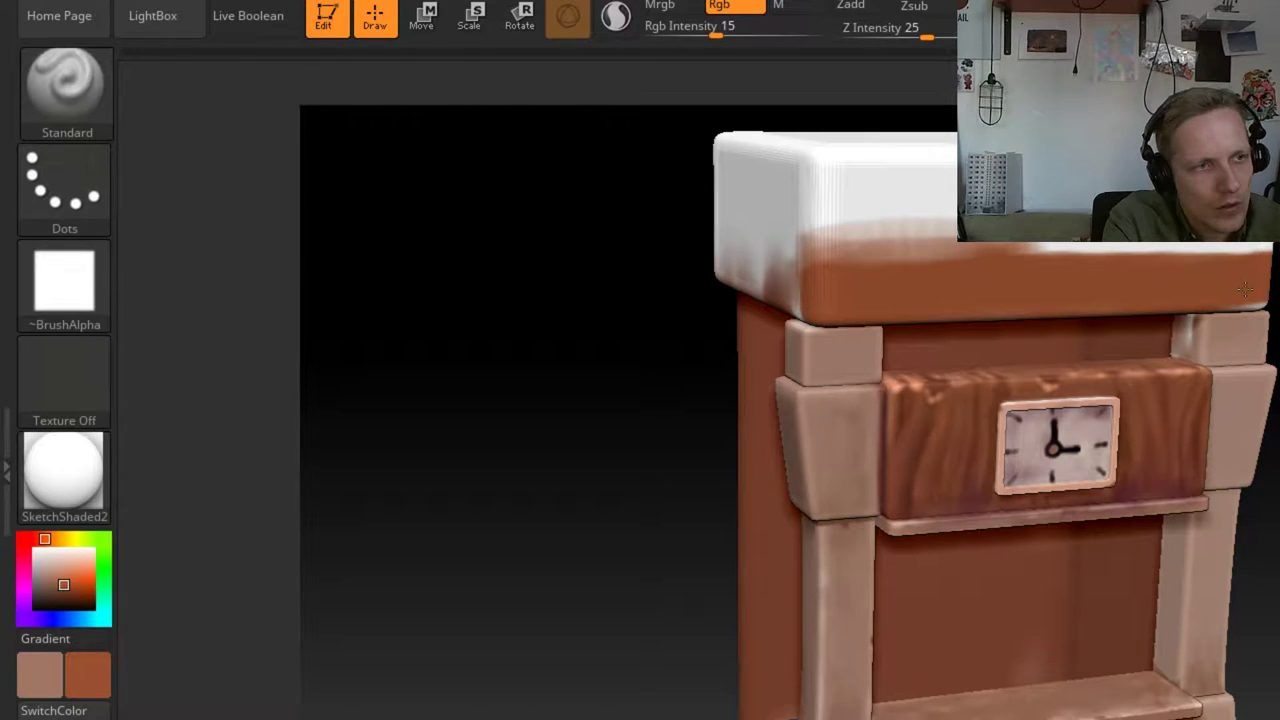
{"action": "right_click_drag", "start_coordinate": [1245, 289], "coordinate": [1245, 200], "text": "ctrl"}
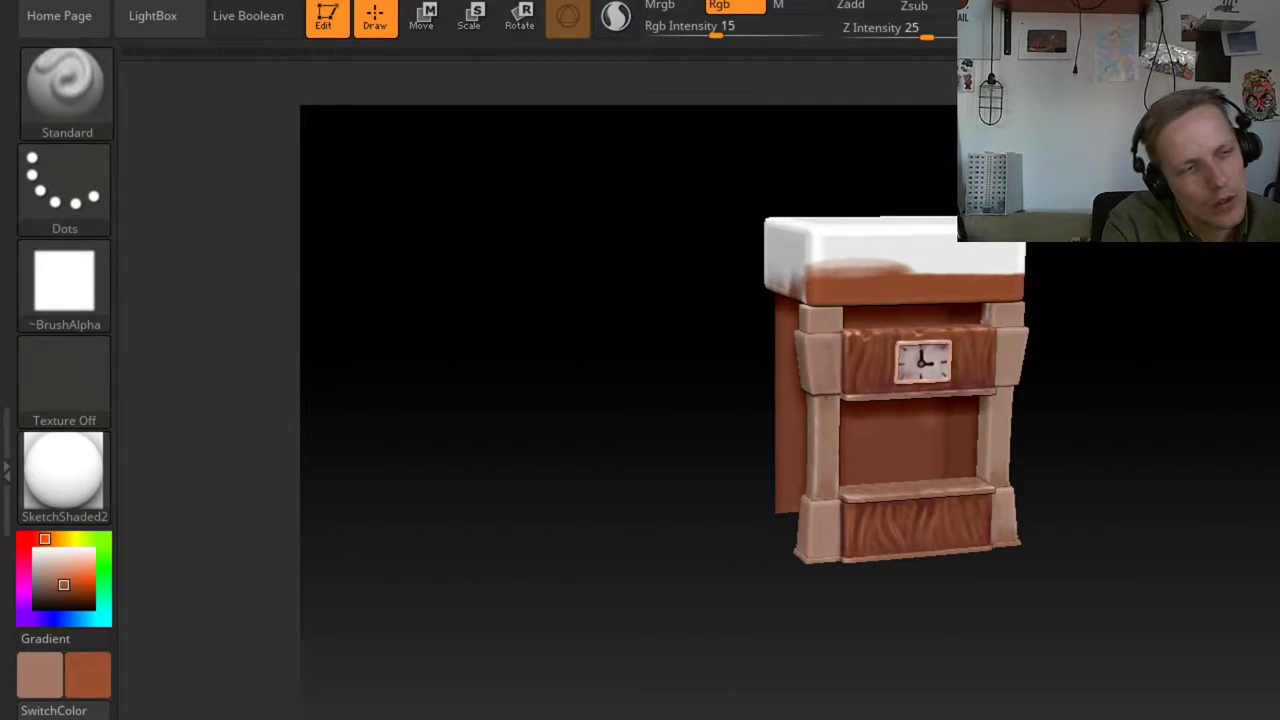
{"action": "right_click_drag", "start_coordinate": [1245, 280], "coordinate": [1217, 371], "text": "ctrl"}
{"action": "mouse_move", "coordinate": [1004, 398]}
{"action": "left_mouse_down"}
{"action": "mouse_move", "coordinate": [808, 428]}
{"action": "mouse_move", "coordinate": [1040, 420]}
{"action": "mouse_move", "coordinate": [755, 440]}
{"action": "mouse_move", "coordinate": [1085, 406]}
{"action": "mouse_move", "coordinate": [786, 406]}
{"action": "mouse_move", "coordinate": [867, 398]}
{"action": "mouse_move", "coordinate": [760, 385]}
{"action": "mouse_move", "coordinate": [880, 368]}
{"action": "mouse_move", "coordinate": [765, 365]}
{"action": "mouse_move", "coordinate": [1090, 372]}
{"action": "mouse_move", "coordinate": [955, 360]}
{"action": "mouse_move", "coordinate": [1085, 375]}
{"action": "mouse_move", "coordinate": [1035, 390]}
{"action": "left_mouse_up"}
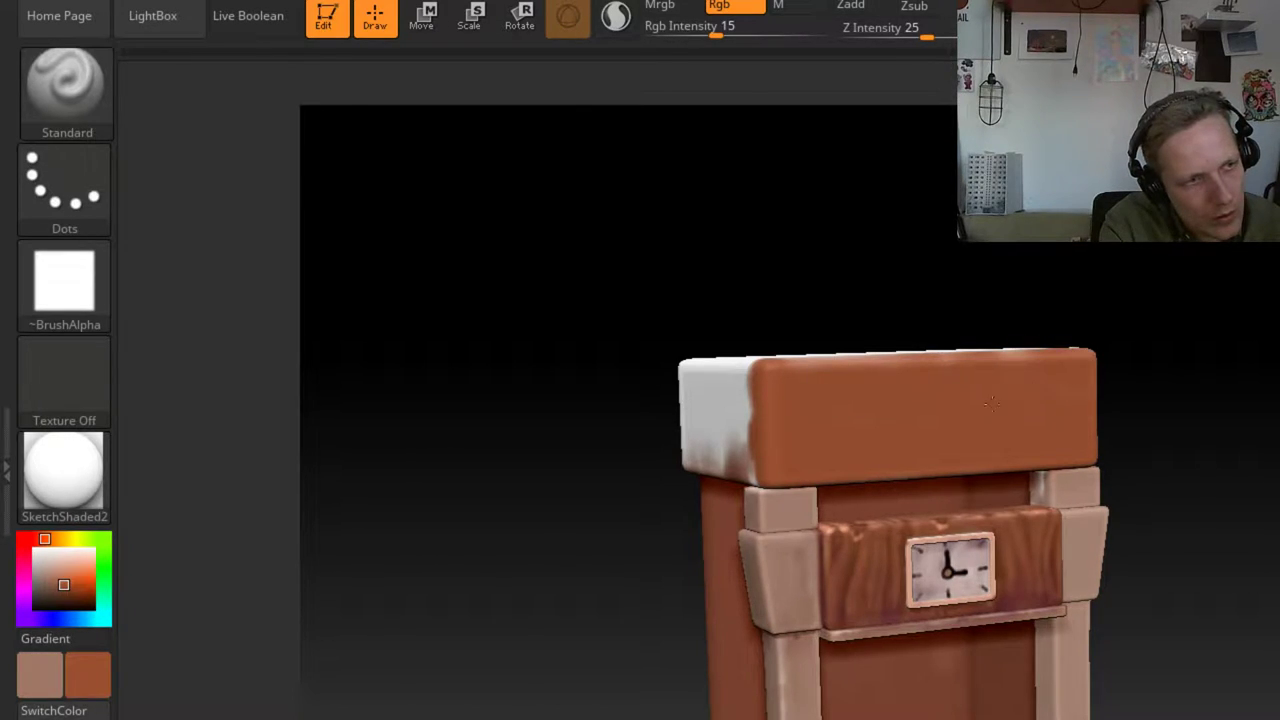
Cover the white right side of the roof block with the same reddish brown
{"action": "left_click_drag", "start_coordinate": [1268, 585], "coordinate": [1150, 680]}
{"action": "left_click_drag", "start_coordinate": [700, 300], "coordinate": [610, 500], "text": "alt"}
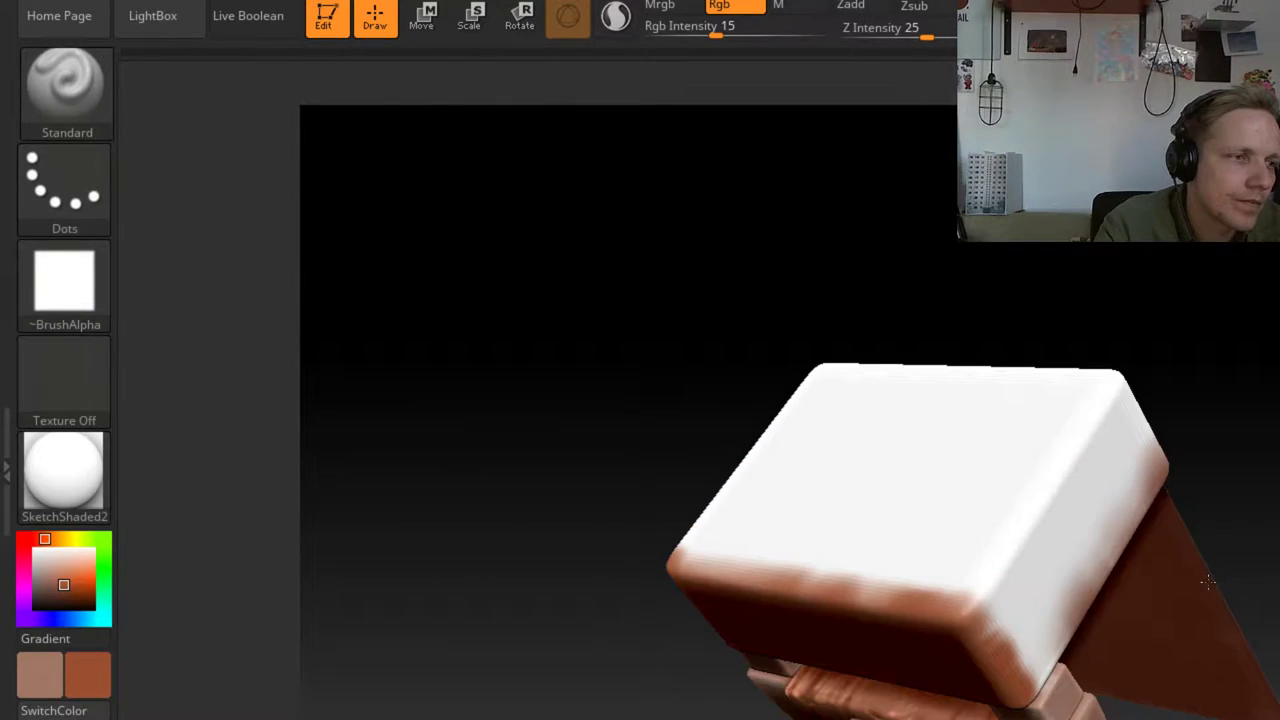
{"action": "mouse_move", "coordinate": [1020, 606]}
{"action": "left_mouse_down"}
{"action": "mouse_move", "coordinate": [1034, 554]}
{"action": "mouse_move", "coordinate": [983, 640]}
{"action": "mouse_move", "coordinate": [1045, 620]}
{"action": "mouse_move", "coordinate": [1060, 690]}
{"action": "mouse_move", "coordinate": [1140, 475]}
{"action": "mouse_move", "coordinate": [1115, 435]}
{"action": "mouse_move", "coordinate": [1040, 470]}
{"action": "mouse_move", "coordinate": [1128, 398]}
{"action": "mouse_move", "coordinate": [1060, 540]}
{"action": "mouse_move", "coordinate": [1145, 420]}
{"action": "mouse_move", "coordinate": [1135, 405]}
{"action": "mouse_move", "coordinate": [1083, 563]}
{"action": "mouse_move", "coordinate": [1060, 450]}
{"action": "left_mouse_up"}
Choose a pale pink and paint along the front and right edges of the roof block's top face
{"action": "left_click_drag", "start_coordinate": [310, 600], "coordinate": [374, 606]}
{"action": "mouse_move", "coordinate": [85, 672]}
{"action": "left_mouse_down"}
{"action": "mouse_move", "coordinate": [663, 580]}
{"action": "mouse_move", "coordinate": [660, 526]}
{"action": "mouse_move", "coordinate": [615, 565]}
{"action": "mouse_move", "coordinate": [923, 583]}
{"action": "mouse_move", "coordinate": [991, 551]}
{"action": "mouse_move", "coordinate": [977, 580]}
{"action": "mouse_move", "coordinate": [997, 550]}
{"action": "mouse_move", "coordinate": [1009, 466]}
{"action": "mouse_move", "coordinate": [920, 557]}
{"action": "mouse_move", "coordinate": [890, 553]}
{"action": "left_mouse_up"}
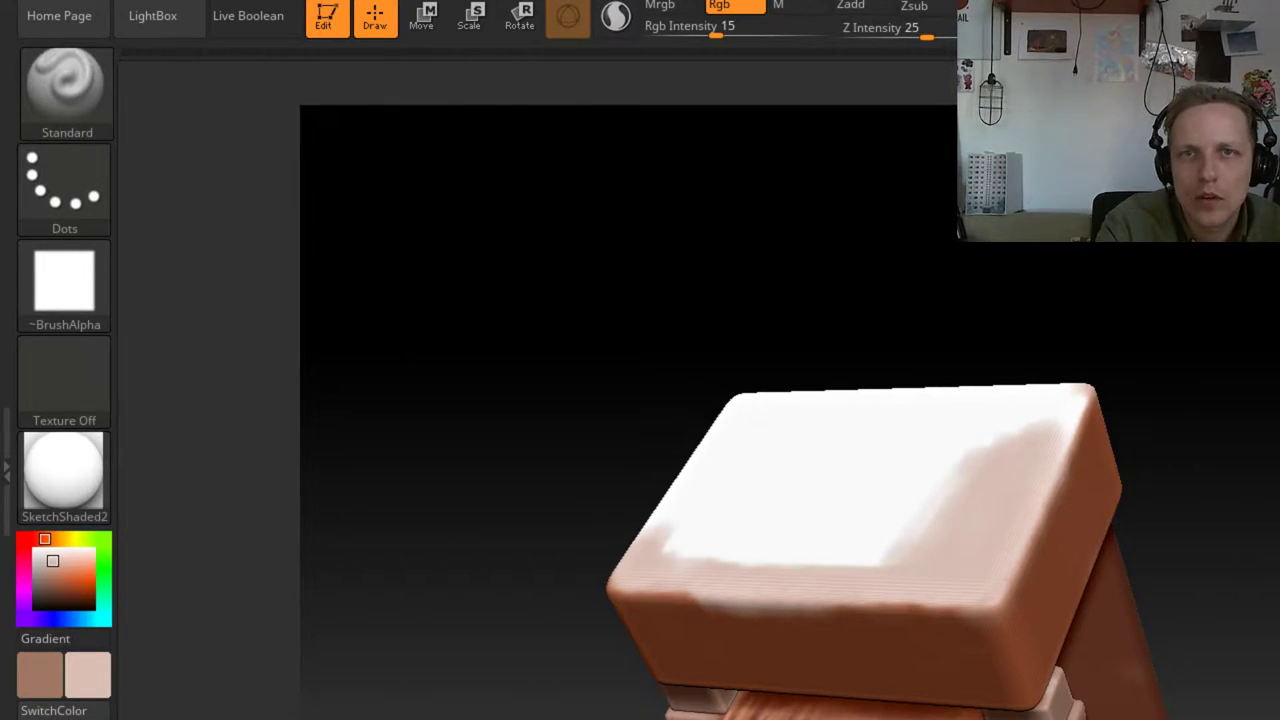
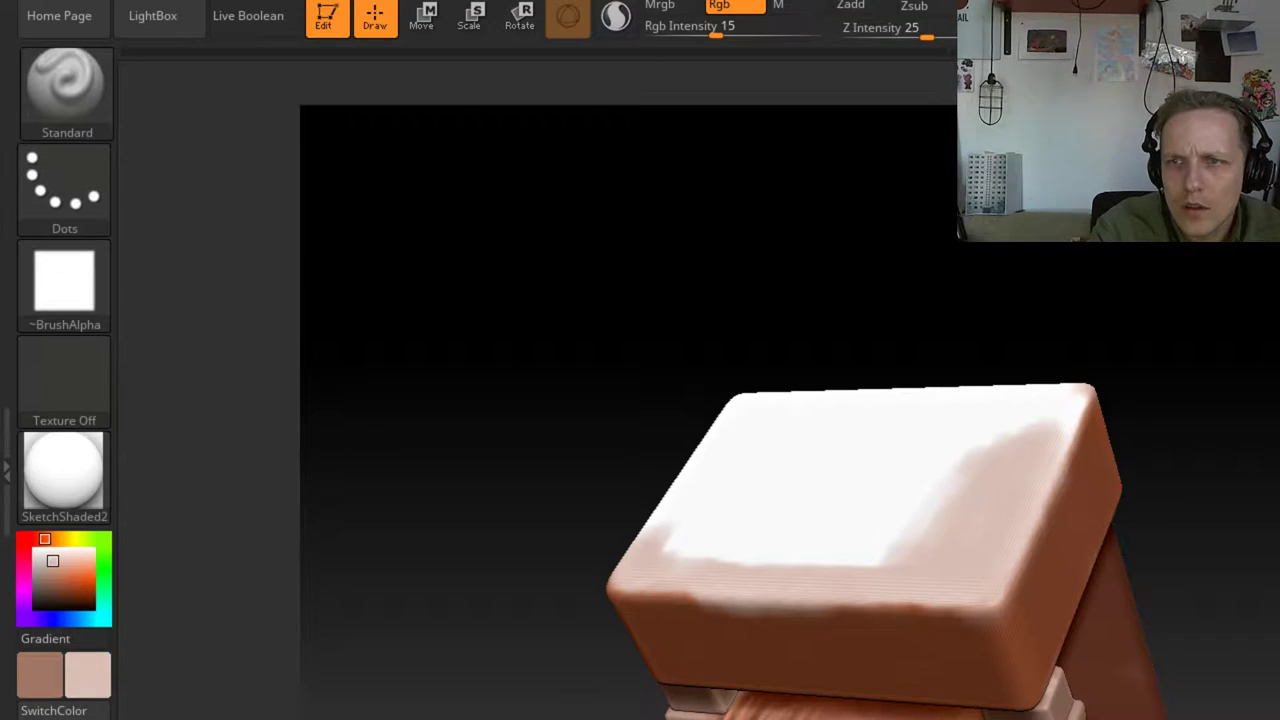
{"action": "mouse_move", "coordinate": [1187, 552]}
{"action": "left_mouse_down"}
{"action": "mouse_move", "coordinate": [813, 519]}
{"action": "mouse_move", "coordinate": [875, 541]}
{"action": "left_mouse_up"}
{"action": "right_click_drag", "start_coordinate": [875, 541], "coordinate": [985, 560]}
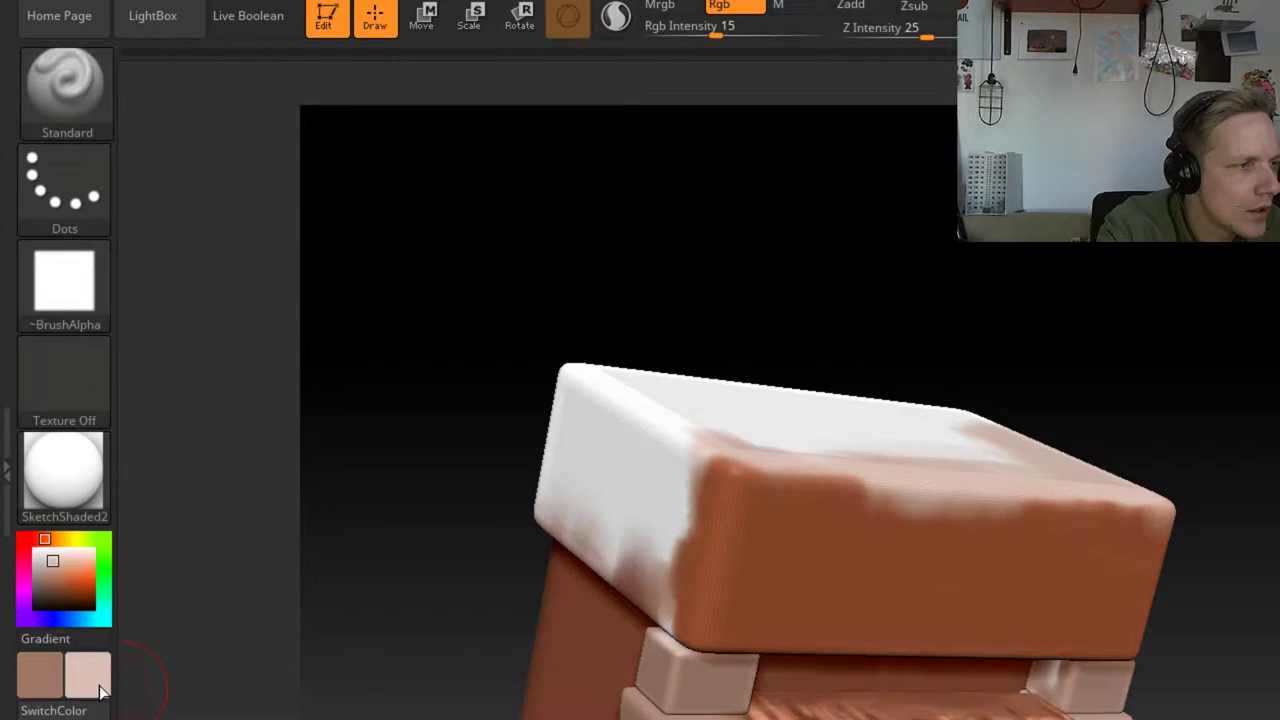
Choose a lighter reddish brown, enlarge the brush, and cover the top and left side of the roof block
{"action": "left_click", "coordinate": [66, 571]}
{"action": "left_click", "coordinate": [54, 581]}
{"action": "left_click_drag", "start_coordinate": [1226, 318], "coordinate": [1120, 420]}
{"action": "mouse_move", "coordinate": [949, 463]}
{"action": "left_mouse_down"}
{"action": "mouse_move", "coordinate": [830, 533]}
{"action": "mouse_move", "coordinate": [850, 545]}
{"action": "mouse_move", "coordinate": [1100, 462]}
{"action": "mouse_move", "coordinate": [807, 531]}
{"action": "left_mouse_up"}
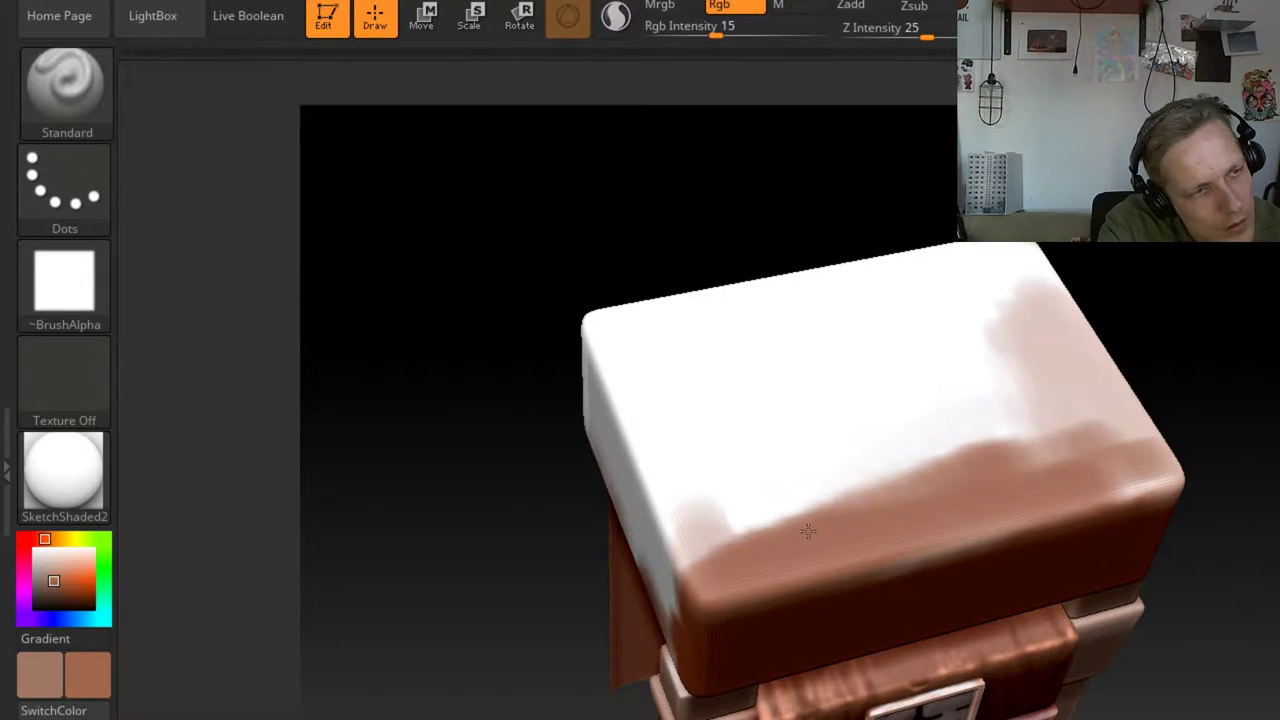
{"action": "key", "text": "space"}
{"action": "left_click_drag", "start_coordinate": [571, 491], "coordinate": [614, 500]}
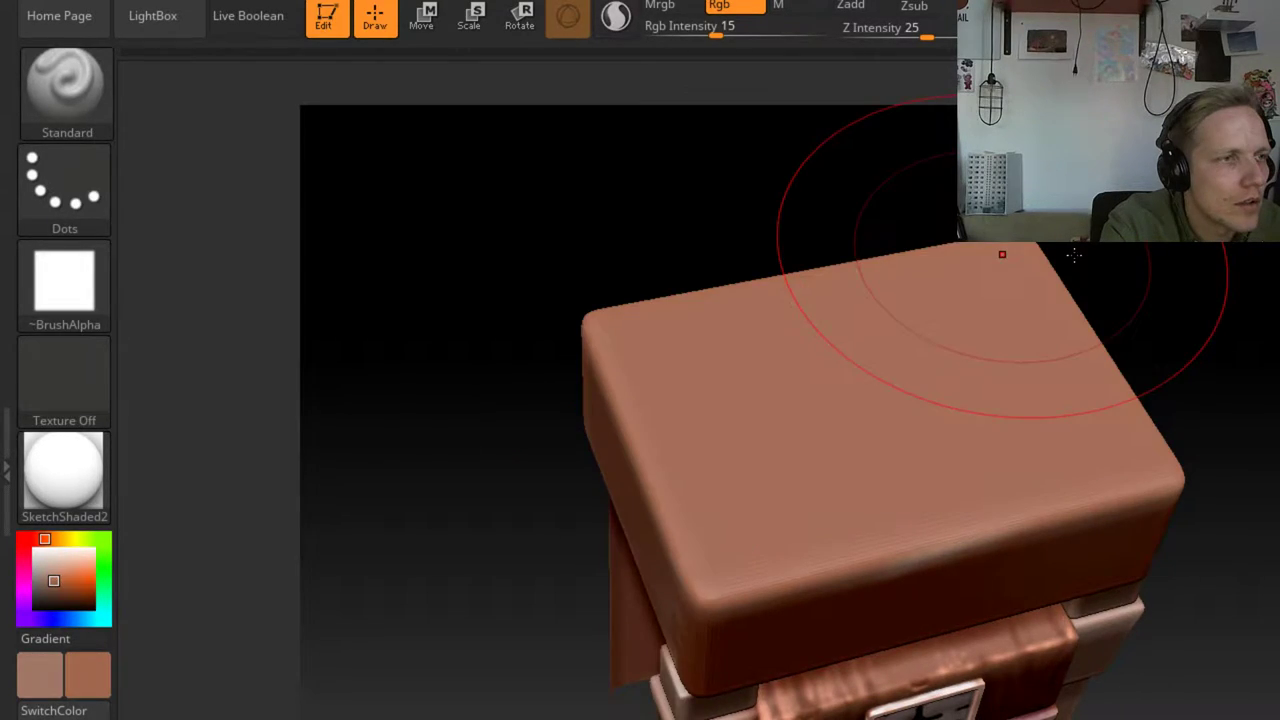
Blend out the remaining pale patches on the roof block's front and sides with a deeper reddish brown
{"action": "left_click_drag", "start_coordinate": [1073, 255], "coordinate": [1279, 250]}
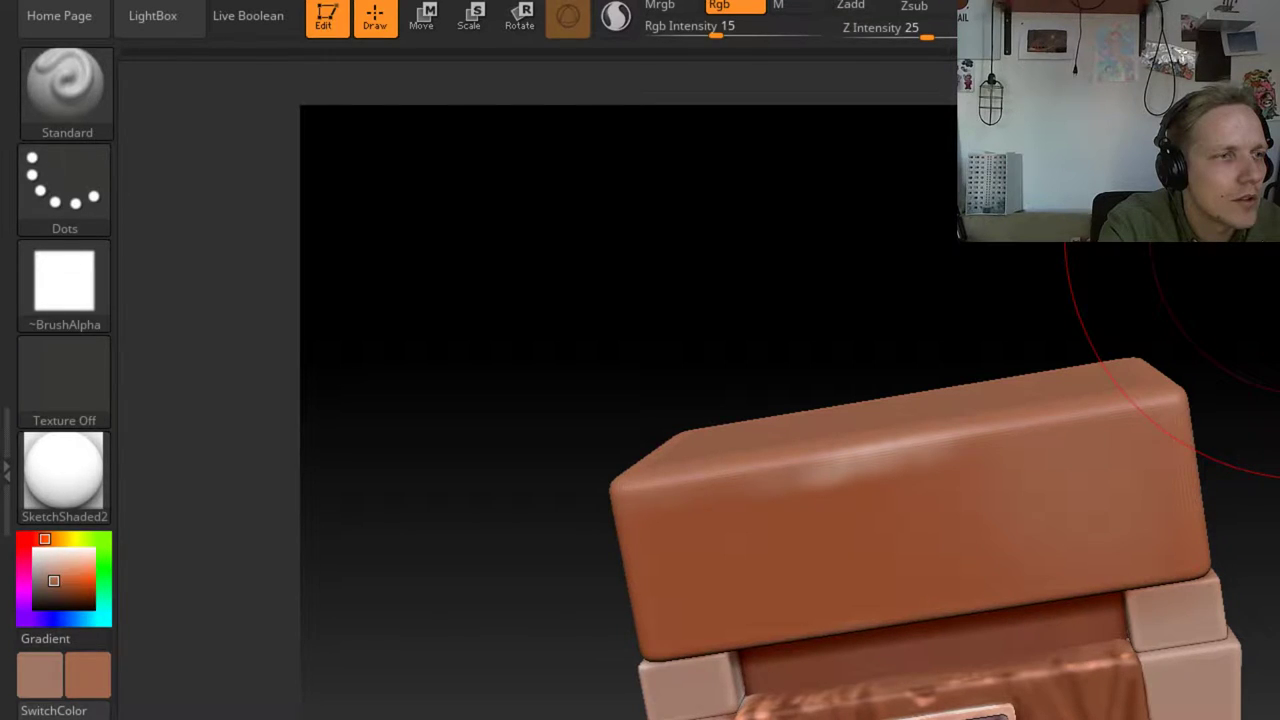
{"action": "key", "text": "space"}
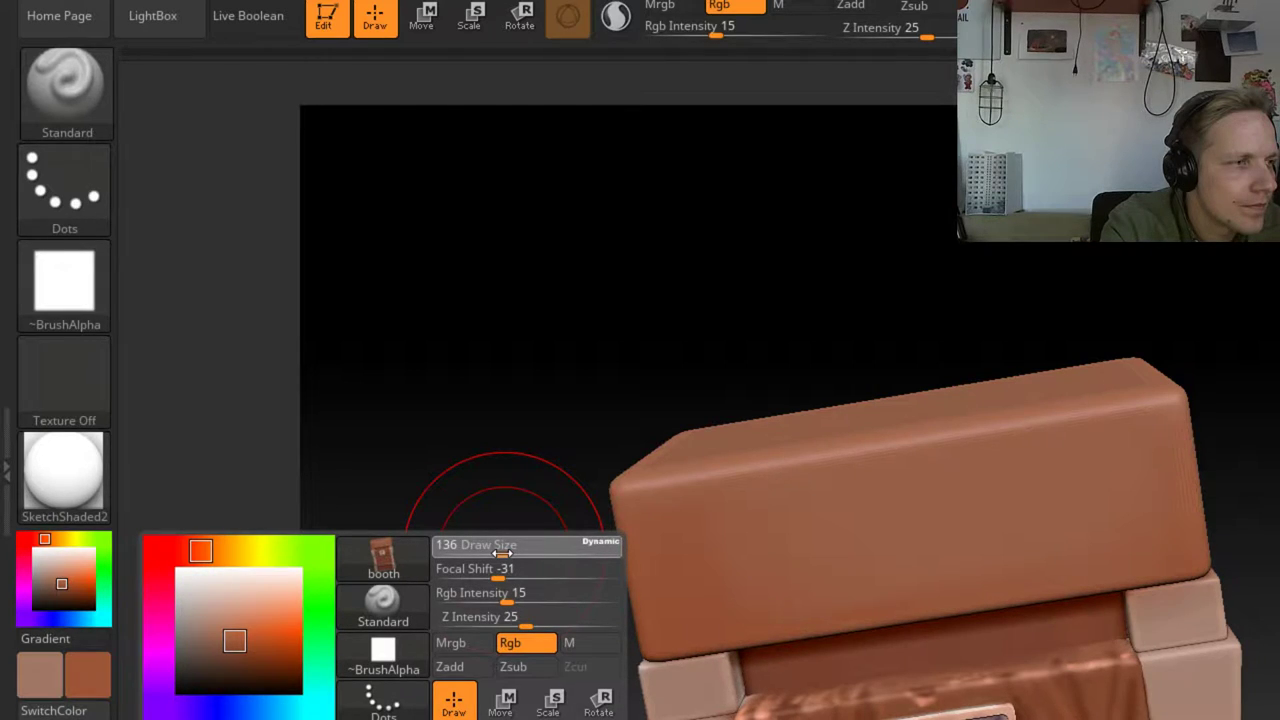
{"action": "right_click_drag", "start_coordinate": [1100, 458], "coordinate": [1040, 458], "text": "ctrl"}
{"action": "left_click_drag", "start_coordinate": [1040, 458], "coordinate": [1161, 458]}
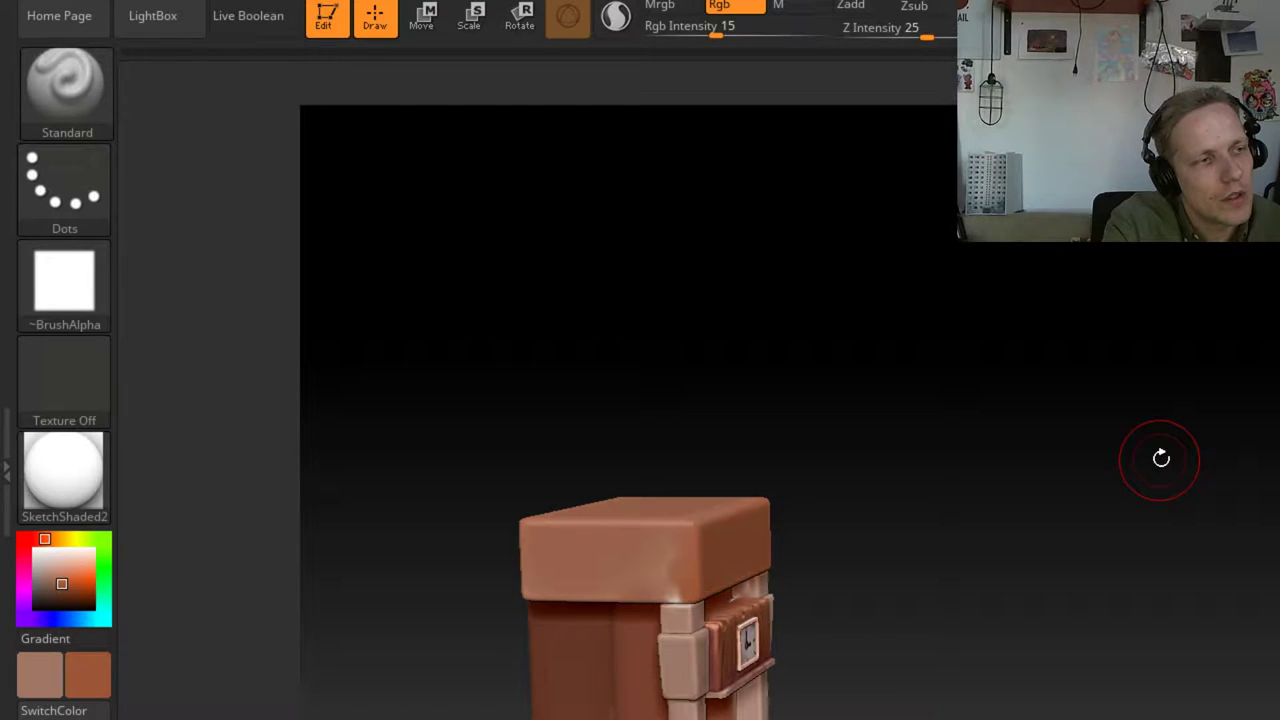
{"action": "left_click_drag", "start_coordinate": [1161, 458], "coordinate": [1236, 396]}
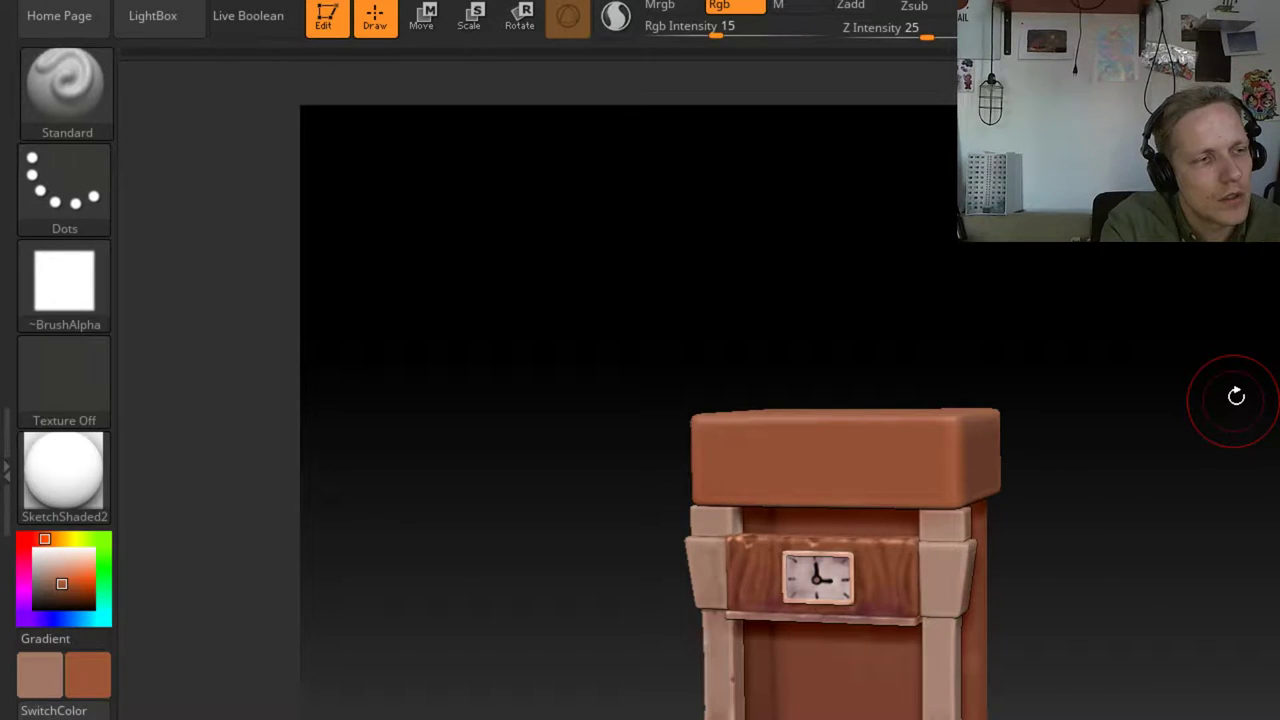
Choose a light peach and paint a soft highlight down the outer front edge of the left pillar's upper block
{"action": "left_click_drag", "start_coordinate": [788, 568], "coordinate": [771, 568]}
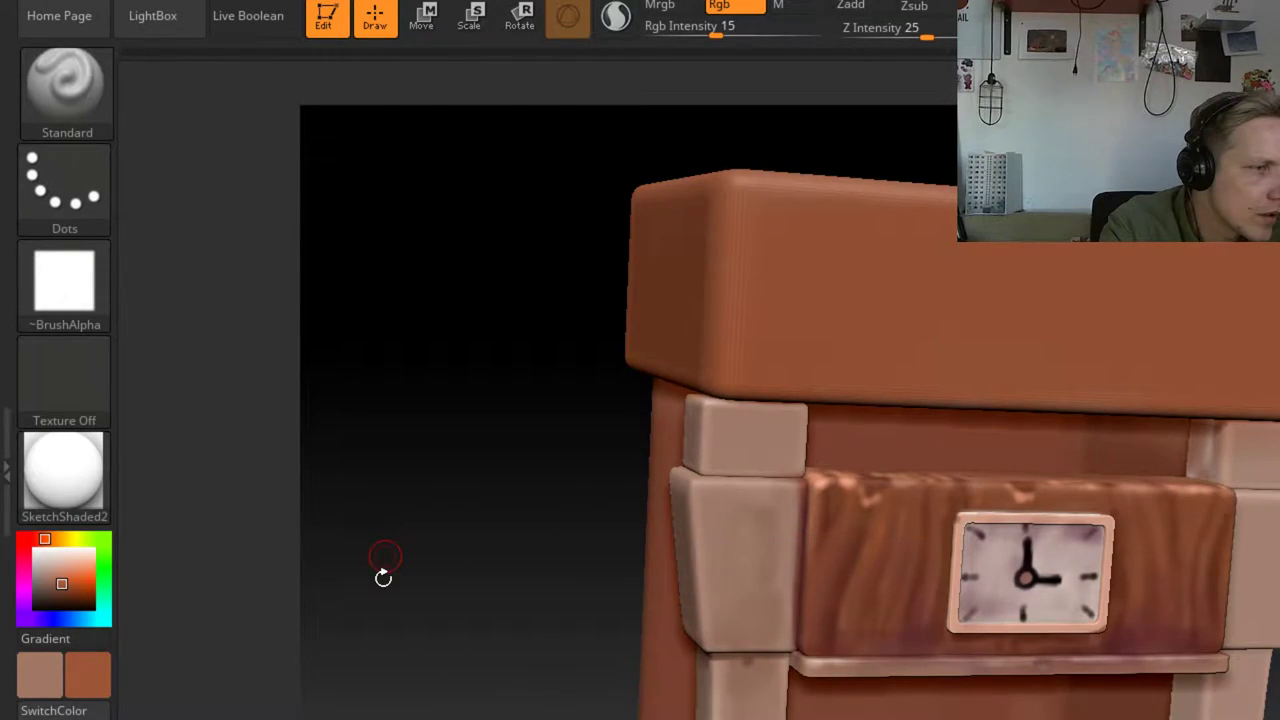
{"action": "left_click", "coordinate": [90, 677]}
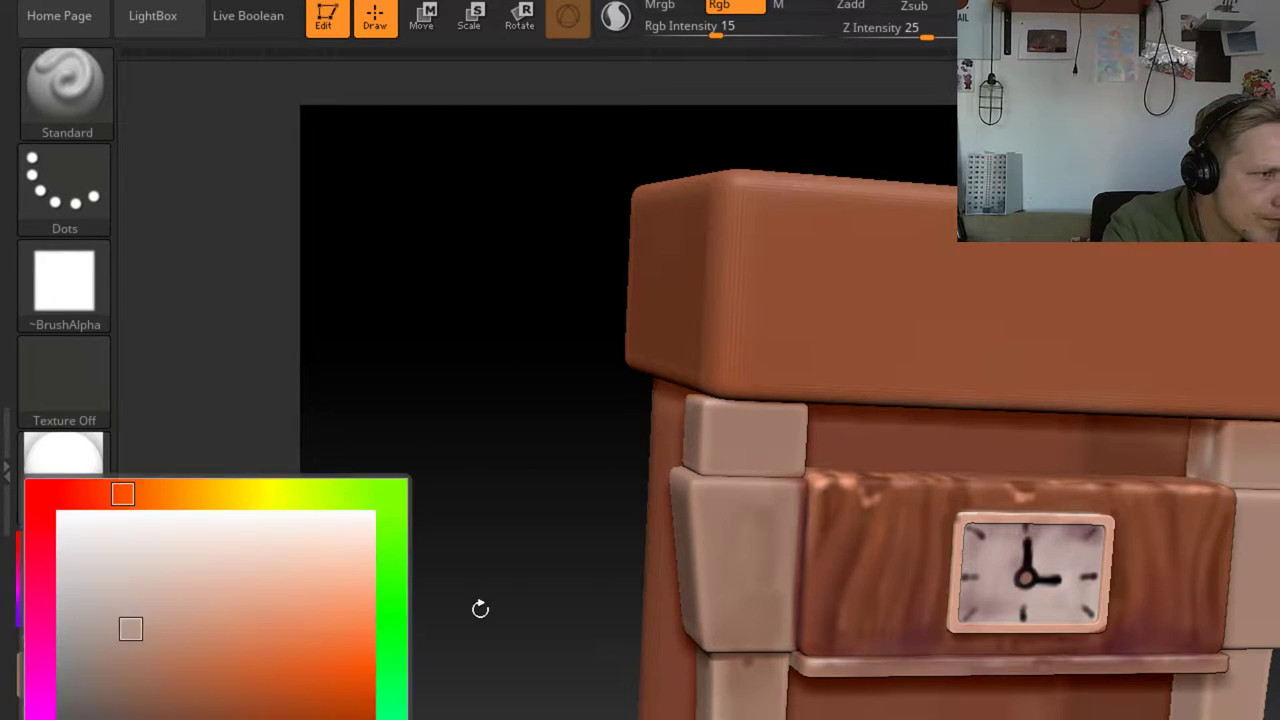
{"action": "mouse_move", "coordinate": [48, 572]}
{"action": "left_mouse_down"}
{"action": "mouse_move", "coordinate": [130, 624]}
{"action": "mouse_move", "coordinate": [178, 621]}
{"action": "left_mouse_up"}
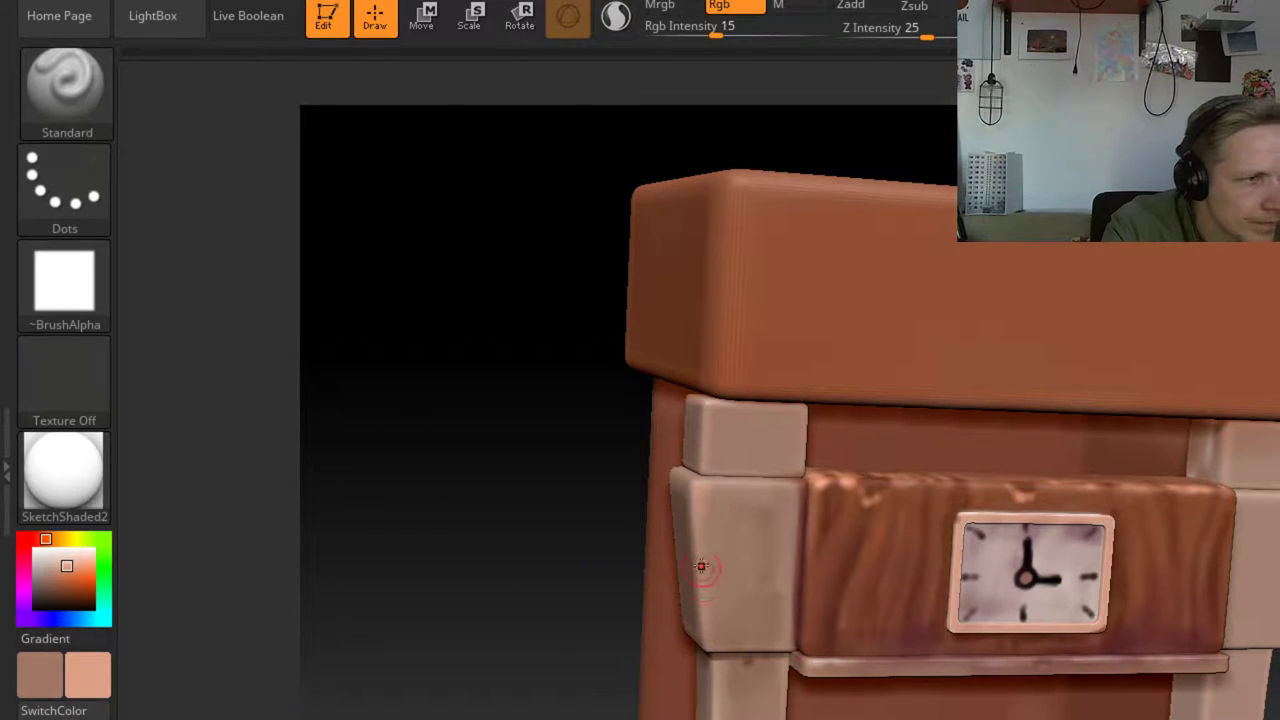
{"action": "key", "text": "space"}
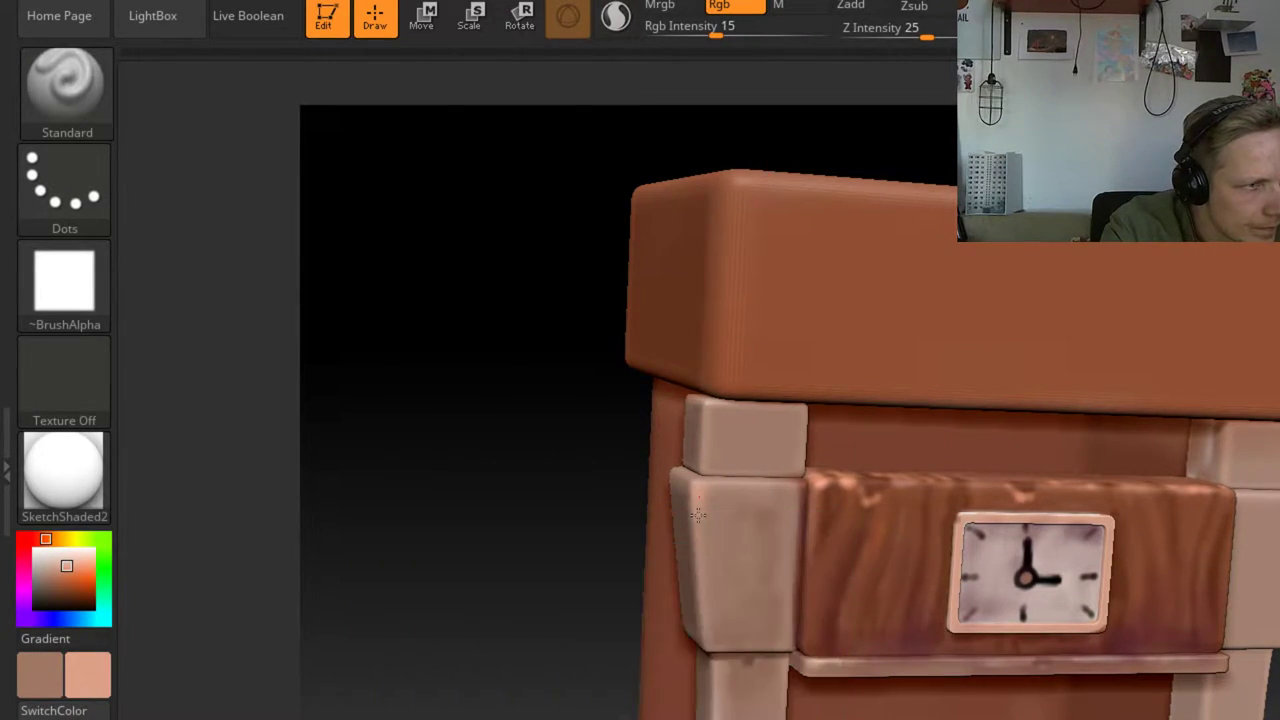
{"action": "right_click_drag", "start_coordinate": [704, 625], "coordinate": [686, 486]}
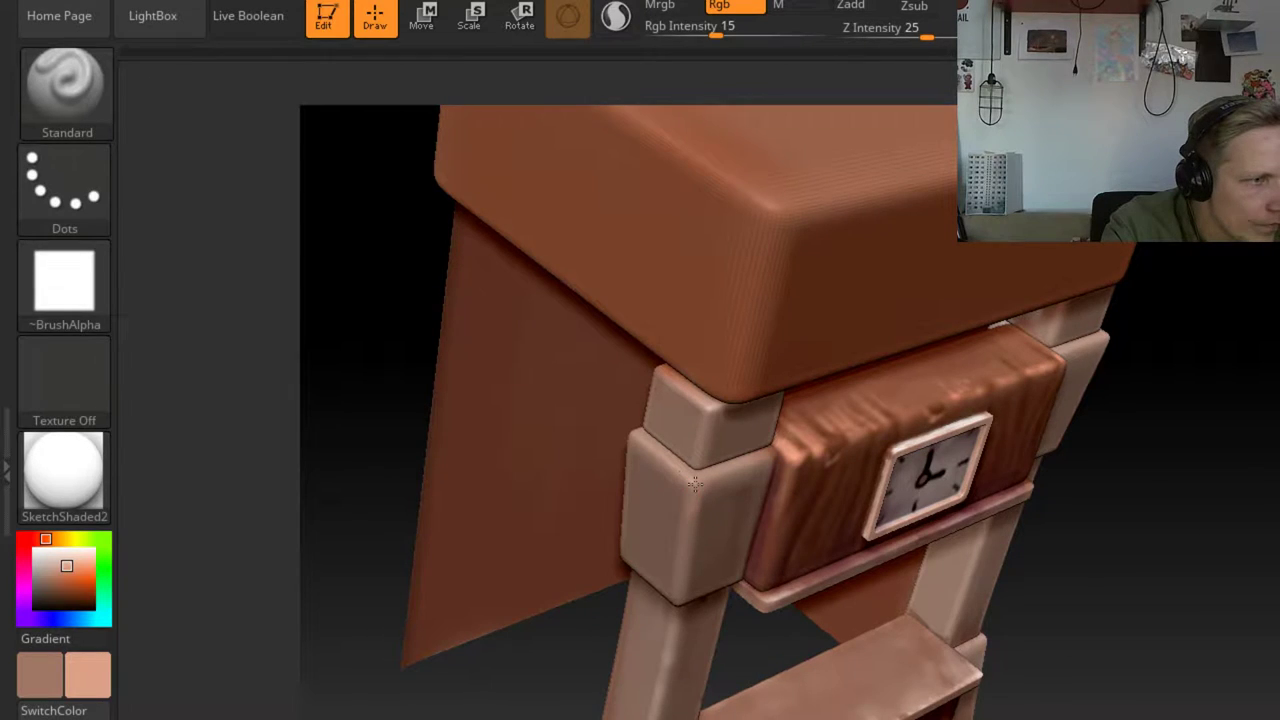
Switch the material to Flat Color and paint peach highlights along the top edges and corner of the left pillar's upper block
{"action": "left_click", "coordinate": [60, 470]}
{"action": "left_click", "coordinate": [183, 702]}
{"action": "left_click_drag", "start_coordinate": [1200, 604], "coordinate": [1222, 497]}
{"action": "right_click_drag", "start_coordinate": [1218, 502], "coordinate": [1218, 560], "text": "ctrl"}
{"action": "key", "text": "space"}
{"action": "mouse_move", "coordinate": [642, 371]}
{"action": "left_mouse_down"}
{"action": "mouse_move", "coordinate": [631, 368]}
{"action": "mouse_move", "coordinate": [714, 408]}
{"action": "mouse_move", "coordinate": [766, 404]}
{"action": "left_mouse_up"}
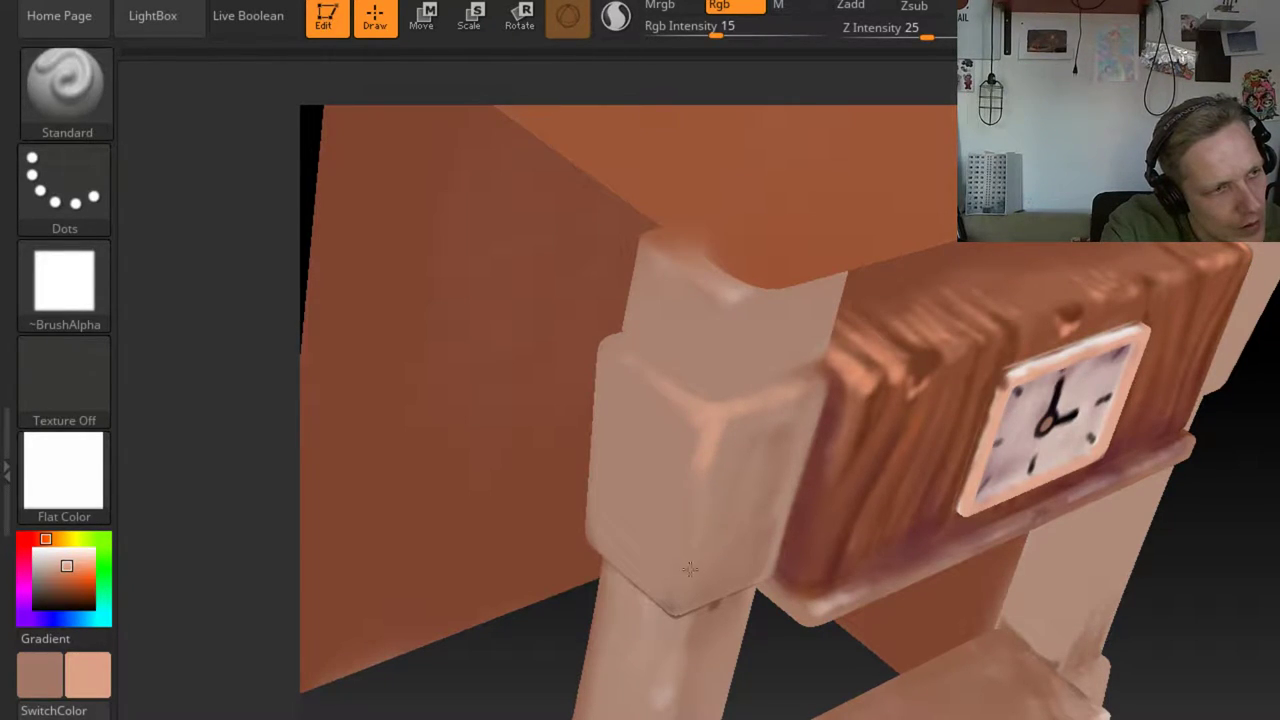
Paint a peach highlight along the top rim of the left pillar's base block
{"action": "left_click_drag", "start_coordinate": [1244, 619], "coordinate": [640, 560], "text": "alt"}
{"action": "left_click_drag", "start_coordinate": [764, 719], "coordinate": [741, 632], "text": "alt"}
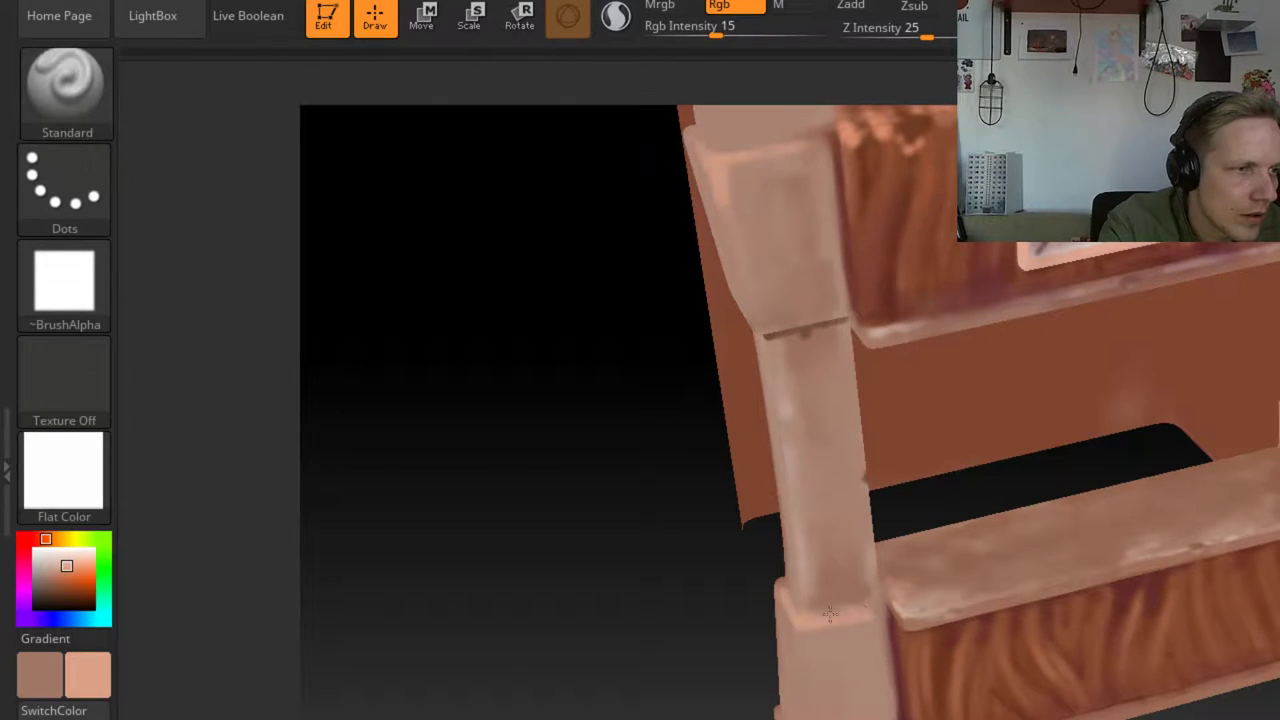
{"action": "key", "text": "f"}
{"action": "left_click_drag", "start_coordinate": [583, 702], "coordinate": [1220, 680]}
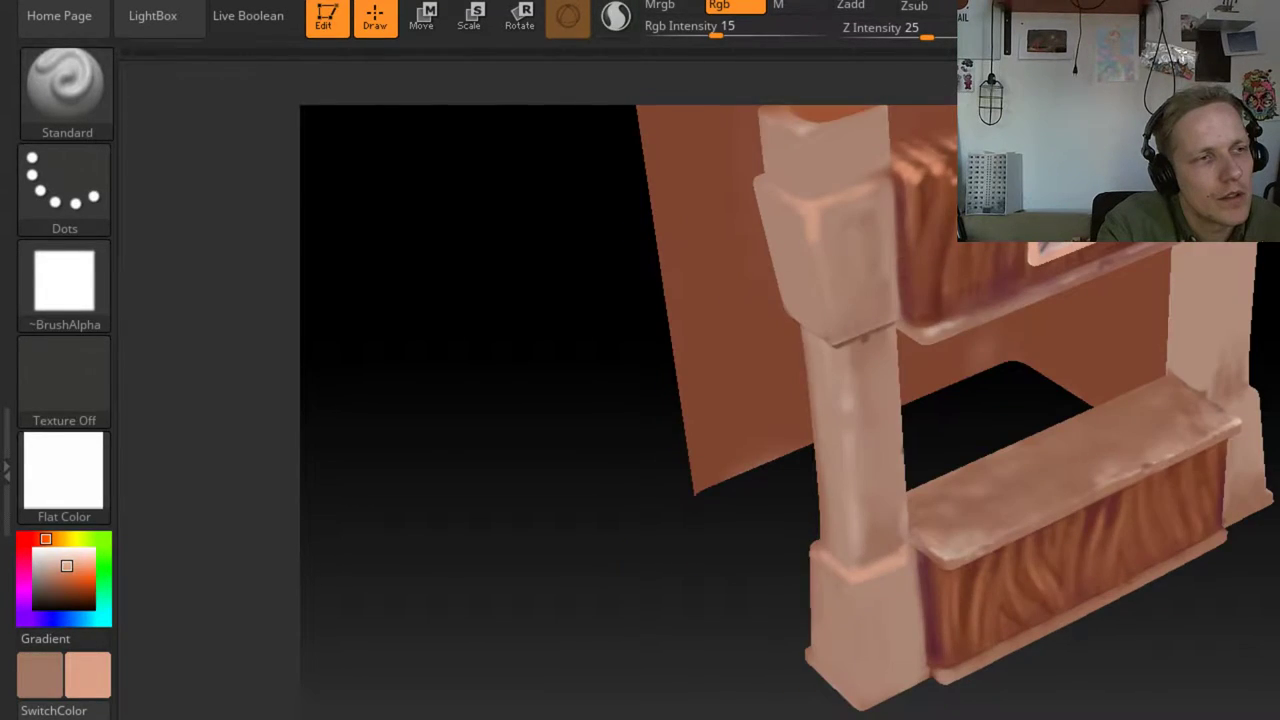
{"action": "left_click_drag", "start_coordinate": [1160, 120], "coordinate": [1037, 513]}
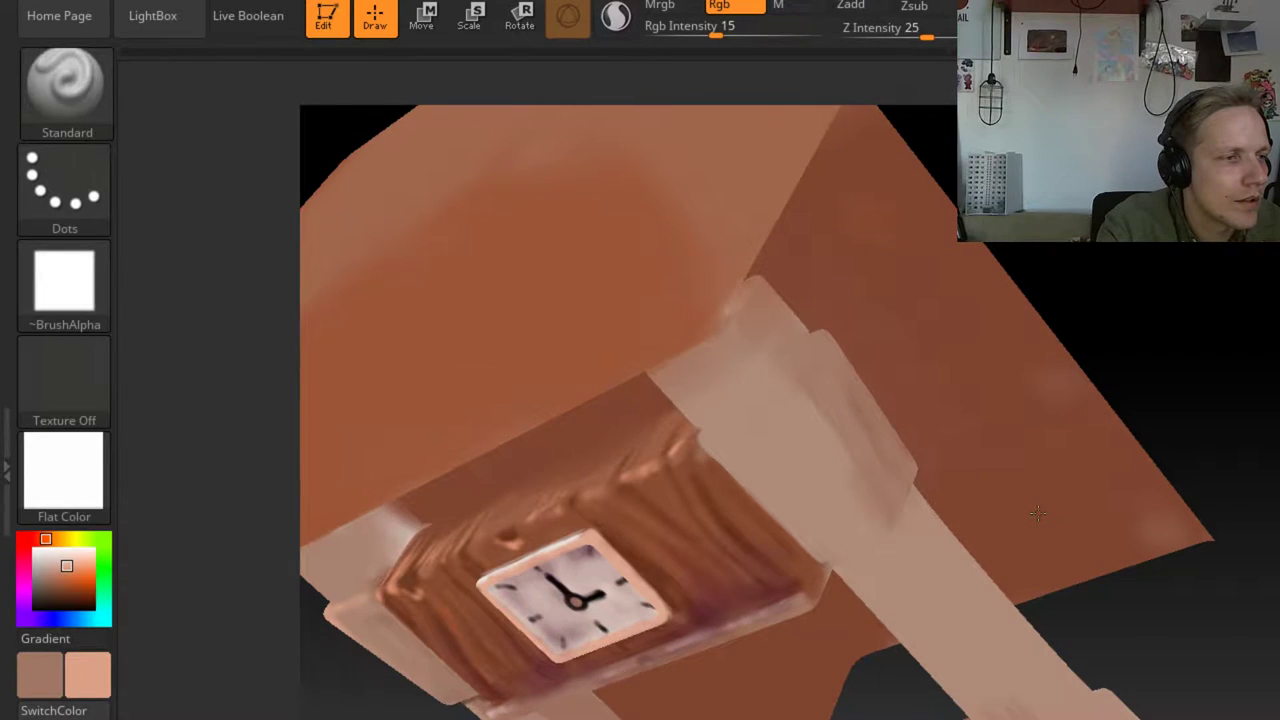
Sample a muted pinkish brown, enlarge the brush, and shade the inner side of the right pillar's shaft
{"action": "key", "text": "c"}
{"action": "left_click_drag", "start_coordinate": [534, 711], "coordinate": [1257, 428]}
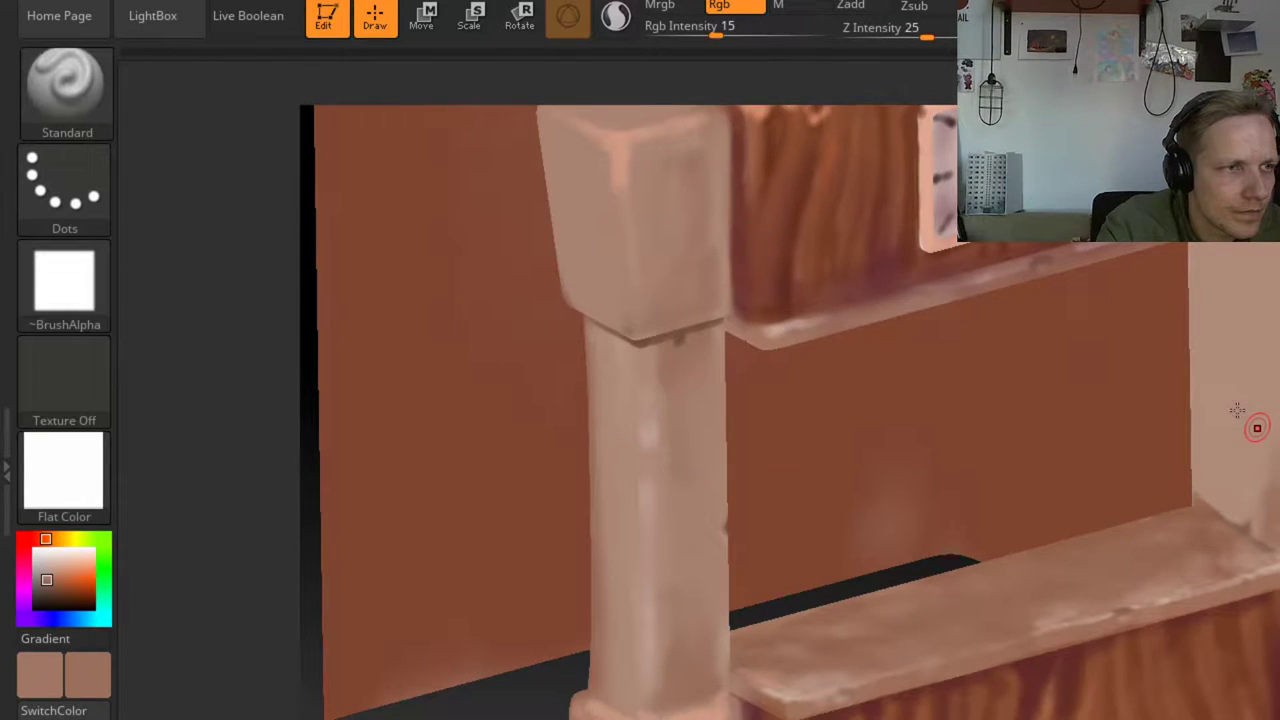
{"action": "key", "text": "space"}
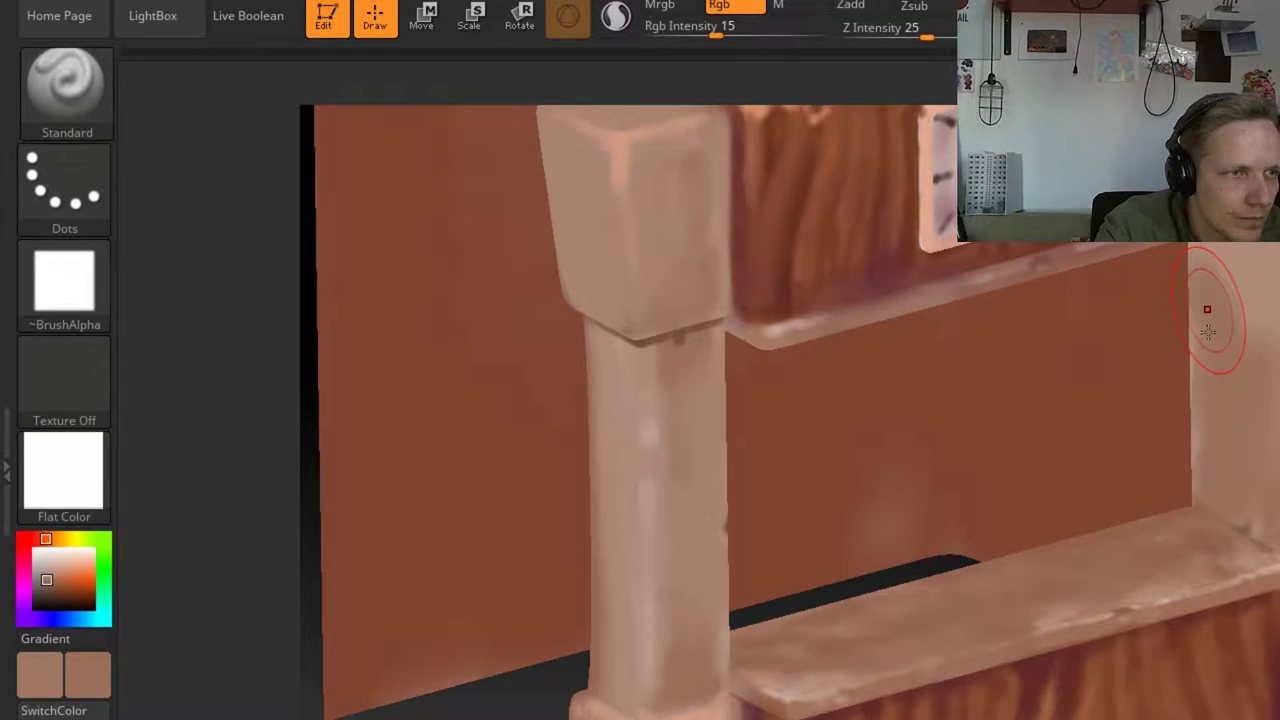
{"action": "right_click_drag", "start_coordinate": [1208, 332], "coordinate": [1160, 420]}
{"action": "mouse_move", "coordinate": [1160, 416]}
{"action": "left_mouse_down"}
{"action": "mouse_move", "coordinate": [1096, 408]}
{"action": "mouse_move", "coordinate": [1149, 362]}
{"action": "left_mouse_up"}
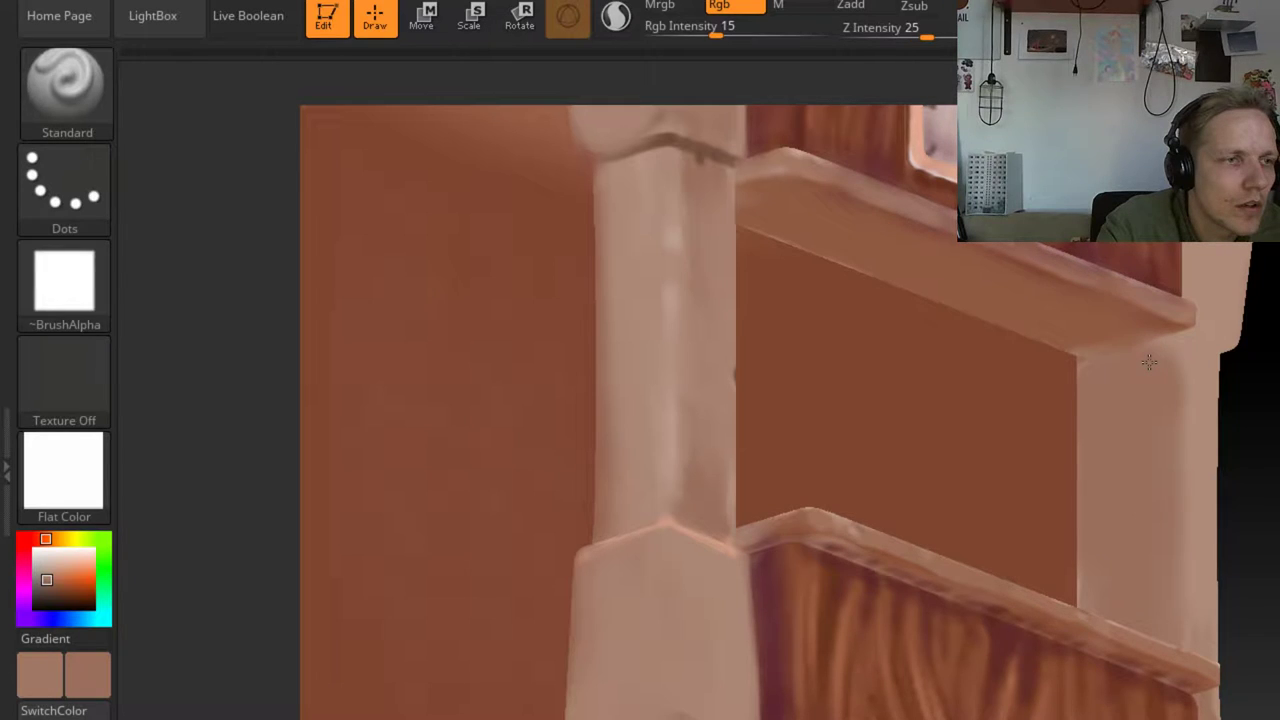
{"action": "mouse_move", "coordinate": [1149, 362]}
{"action": "right_mouse_down"}
{"action": "mouse_move", "coordinate": [1050, 410]}
{"action": "mouse_move", "coordinate": [1072, 500]}
{"action": "right_mouse_up"}
{"action": "key", "text": "f"}
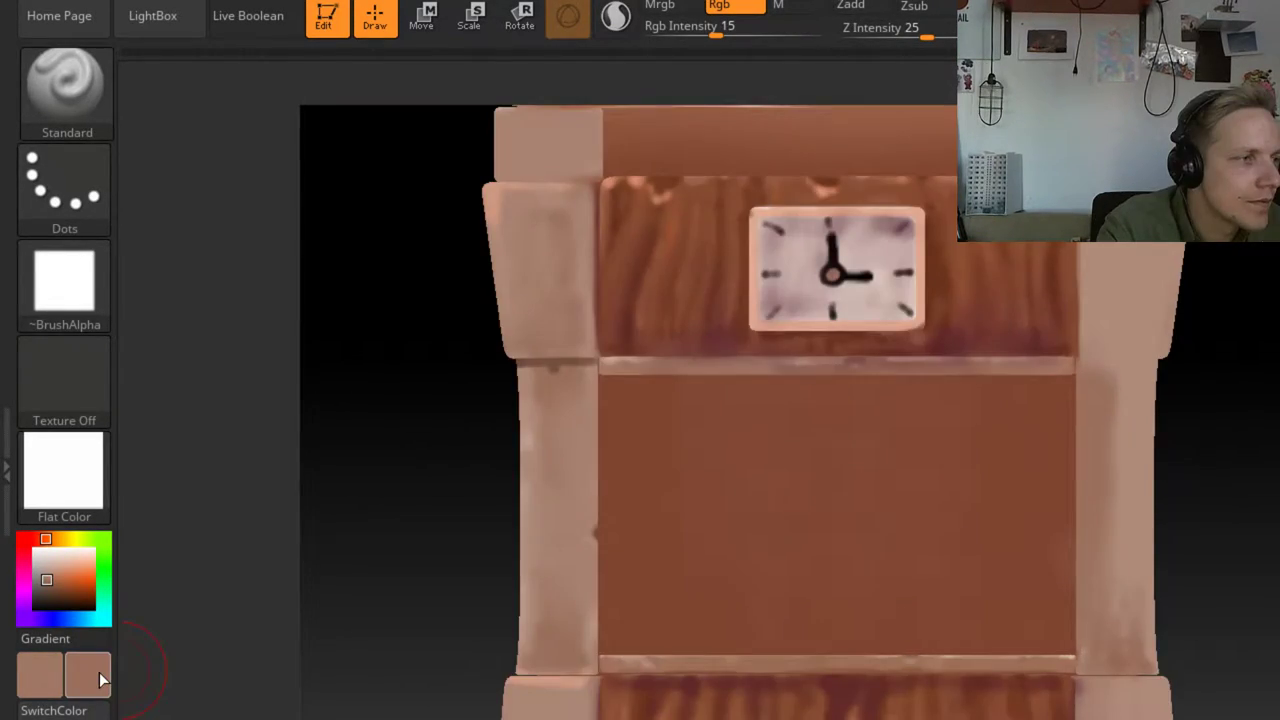
Blend lighter and darker pinkish browns over the lower and upper parts of the right pillar's front face
{"action": "left_click", "coordinate": [100, 680]}
{"action": "key", "text": "space"}
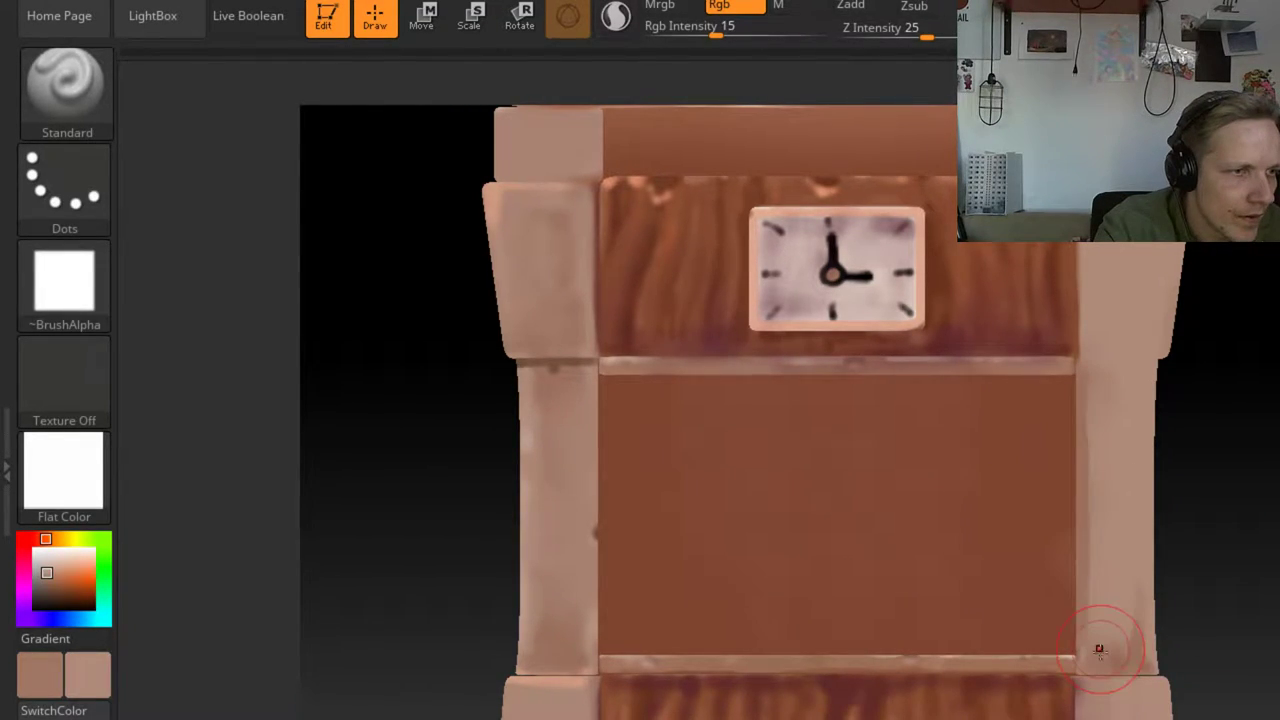
{"action": "mouse_move", "coordinate": [1099, 650]}
{"action": "left_mouse_down"}
{"action": "mouse_move", "coordinate": [1116, 343]}
{"action": "mouse_move", "coordinate": [1119, 635]}
{"action": "left_mouse_up"}
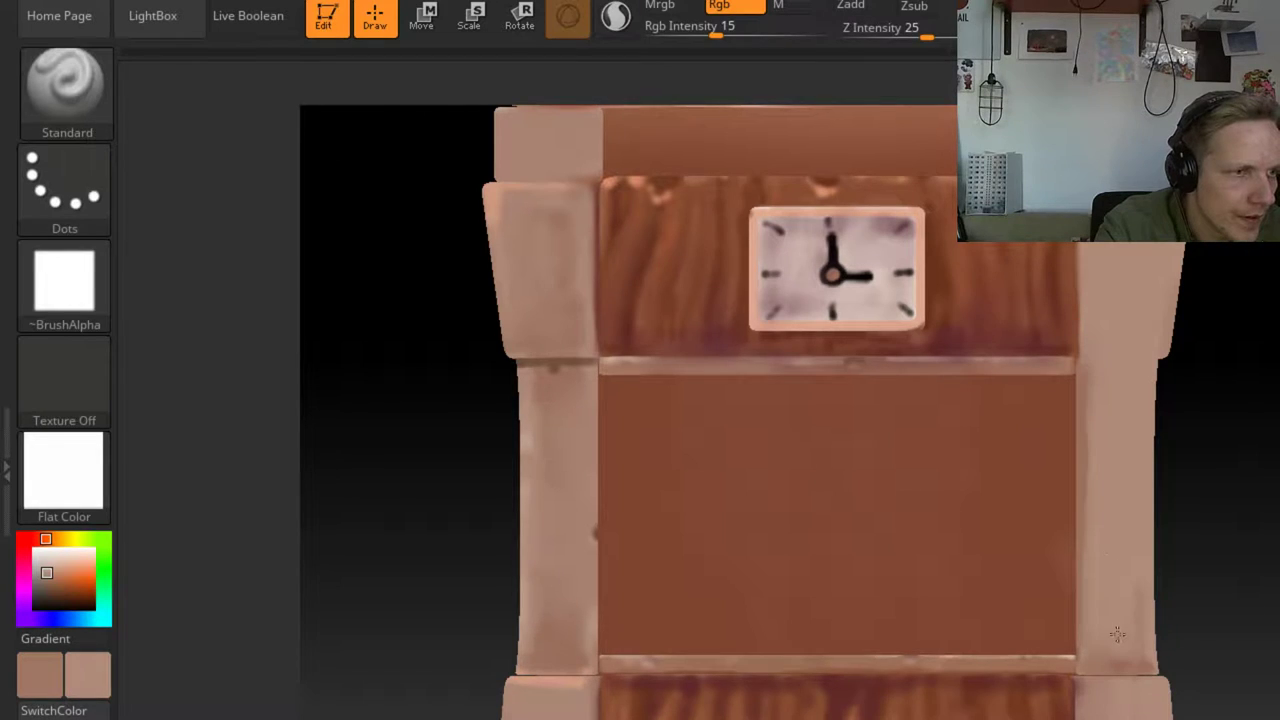
{"action": "mouse_move", "coordinate": [70, 590]}
{"action": "left_mouse_down"}
{"action": "mouse_move", "coordinate": [256, 662]}
{"action": "mouse_move", "coordinate": [543, 668]}
{"action": "left_mouse_up"}
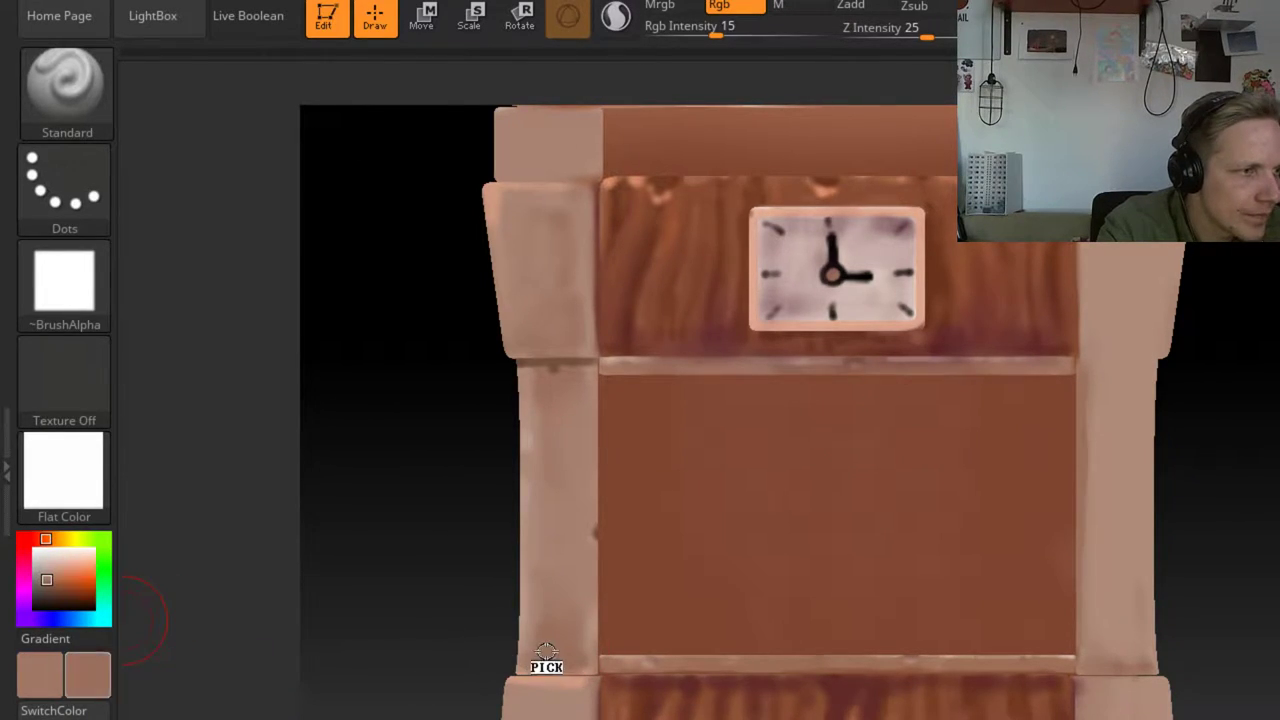
{"action": "key", "text": "space"}
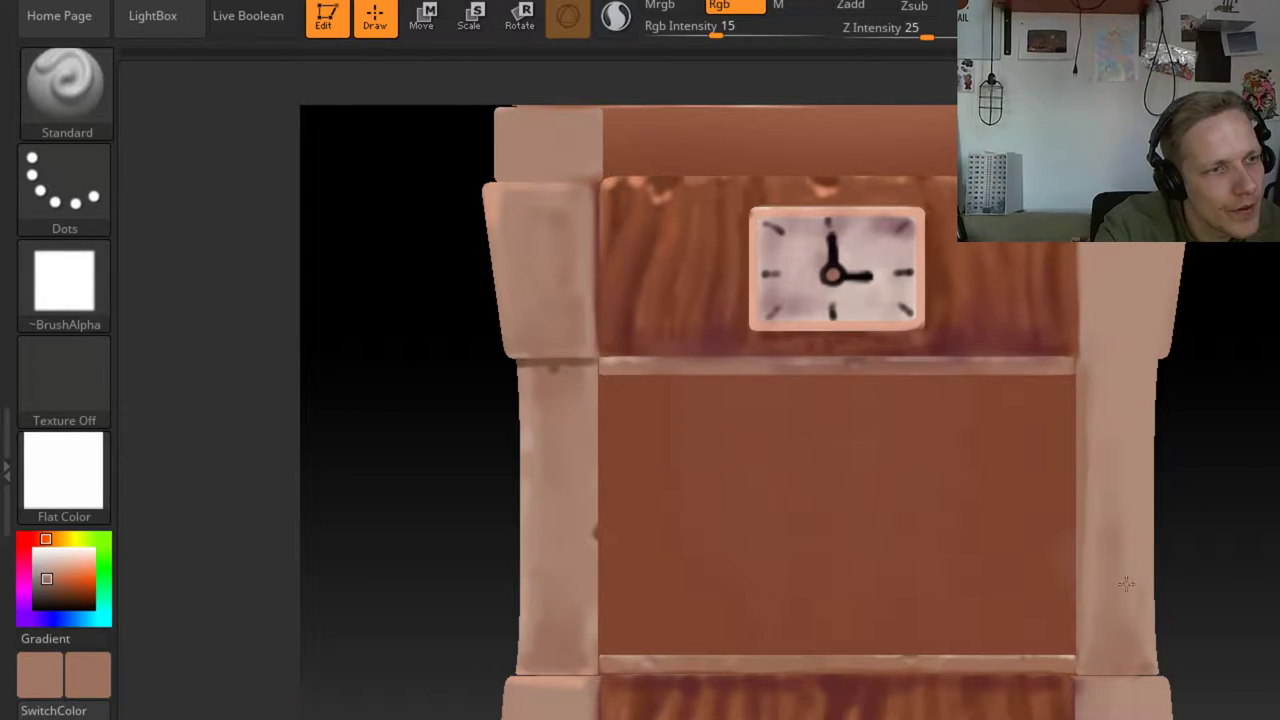
{"action": "mouse_move", "coordinate": [1106, 368]}
{"action": "left_mouse_down"}
{"action": "mouse_move", "coordinate": [1108, 410]}
{"action": "mouse_move", "coordinate": [1140, 405]}
{"action": "left_mouse_up"}
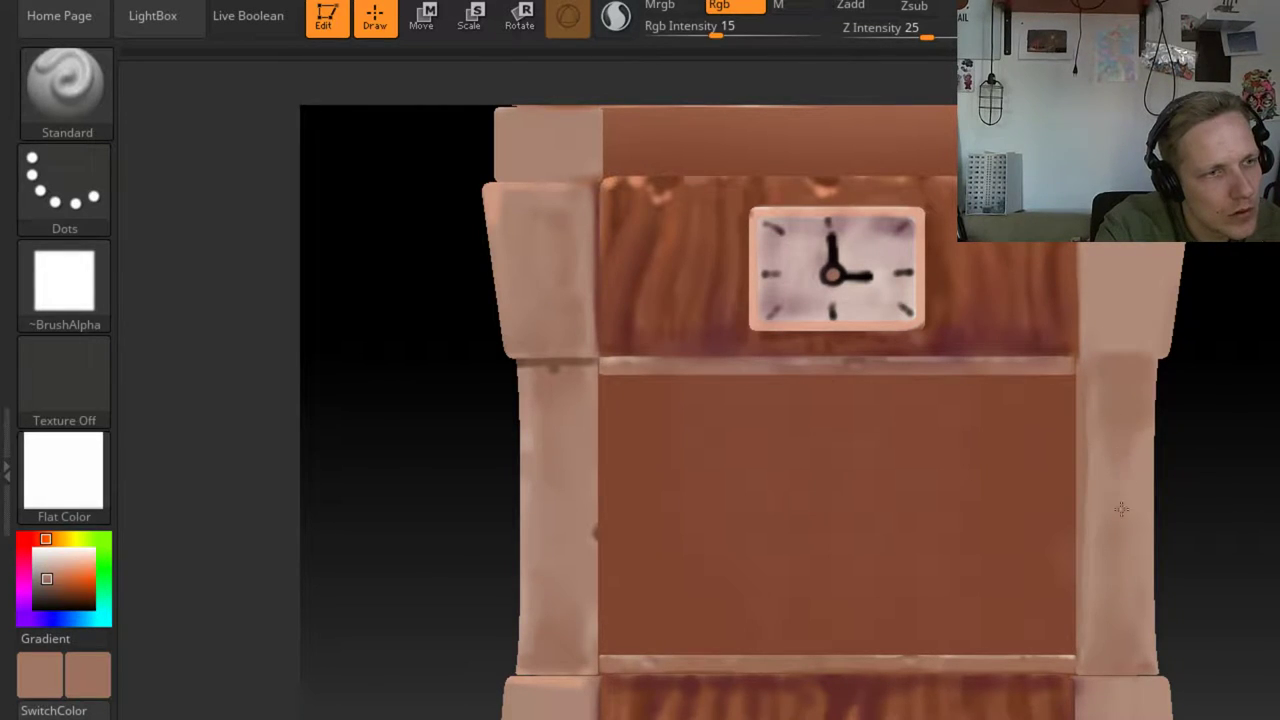
{"action": "left_click_drag", "start_coordinate": [1206, 591], "coordinate": [1173, 494]}
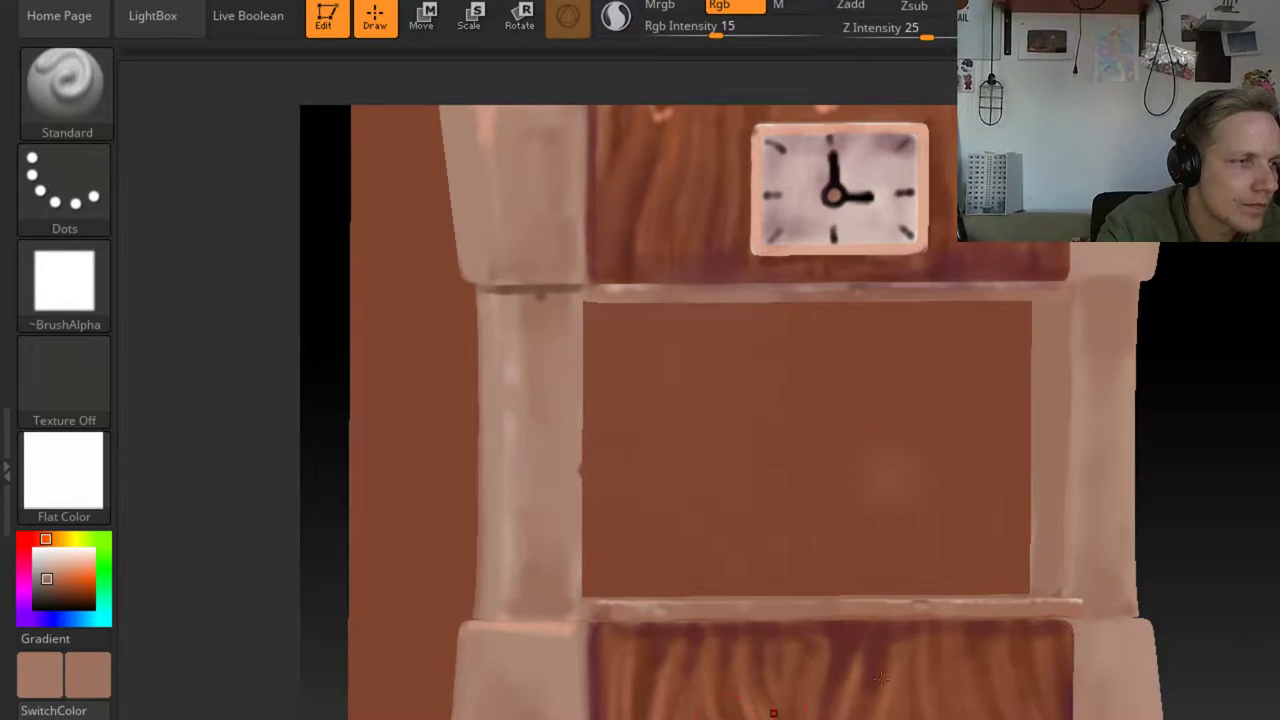
Choose a lighter peach and try a broad stroke across the counter's top surface
{"action": "left_click_drag", "start_coordinate": [1200, 470], "coordinate": [1190, 515]}
{"action": "left_click_drag", "start_coordinate": [200, 510], "coordinate": [263, 574]}
{"action": "left_click_drag", "start_coordinate": [89, 686], "coordinate": [525, 640]}
{"action": "key", "text": "space"}
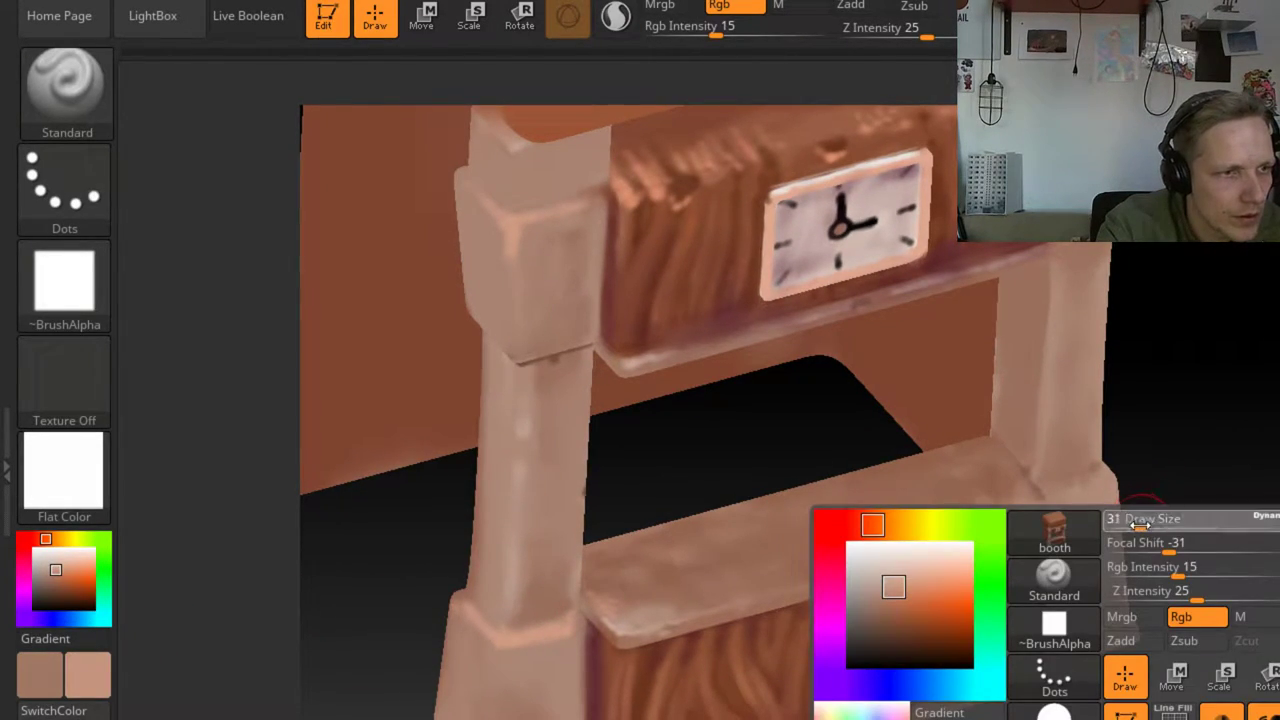
{"action": "key", "text": "space"}
{"action": "left_click", "coordinate": [886, 576]}
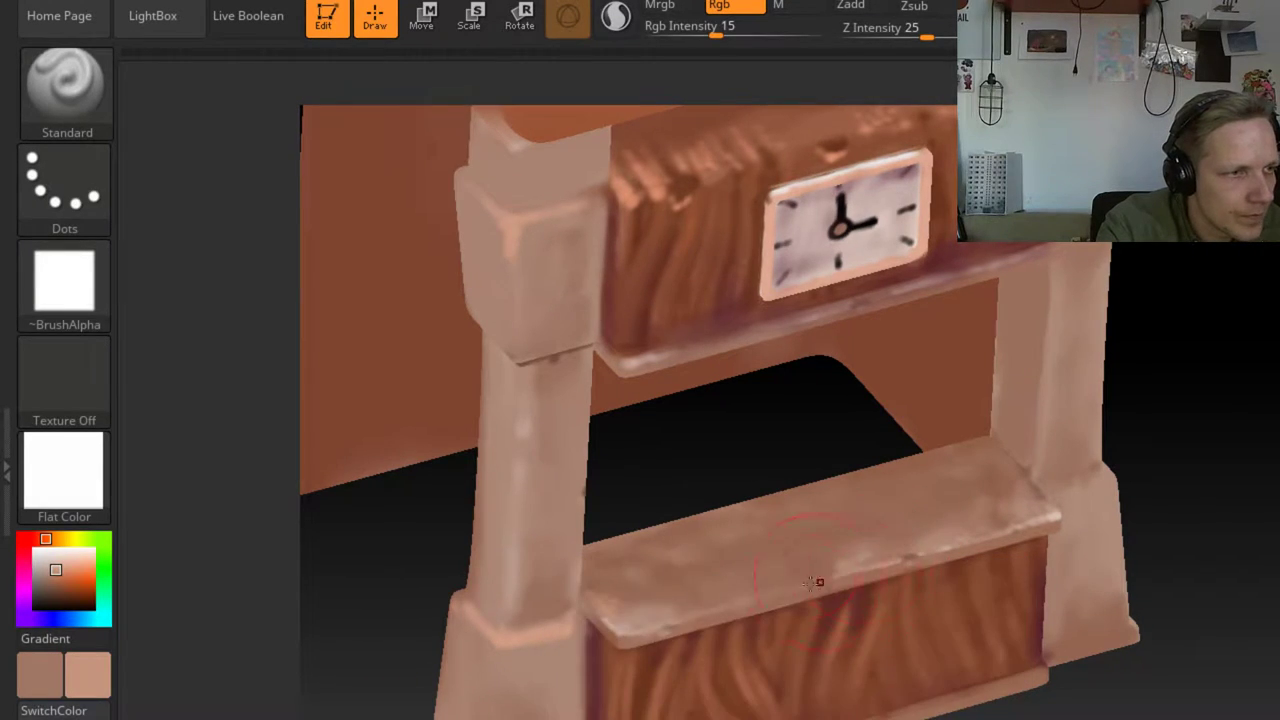
{"action": "mouse_move", "coordinate": [636, 603]}
{"action": "left_mouse_down"}
{"action": "mouse_move", "coordinate": [825, 563]}
{"action": "mouse_move", "coordinate": [795, 562]}
{"action": "left_mouse_up"}
{"action": "key", "text": "ctrl+z"}
Set the RGB intensity to 70 and paint lighter peach patches along the counter's top surface
{"action": "key", "text": "space"}
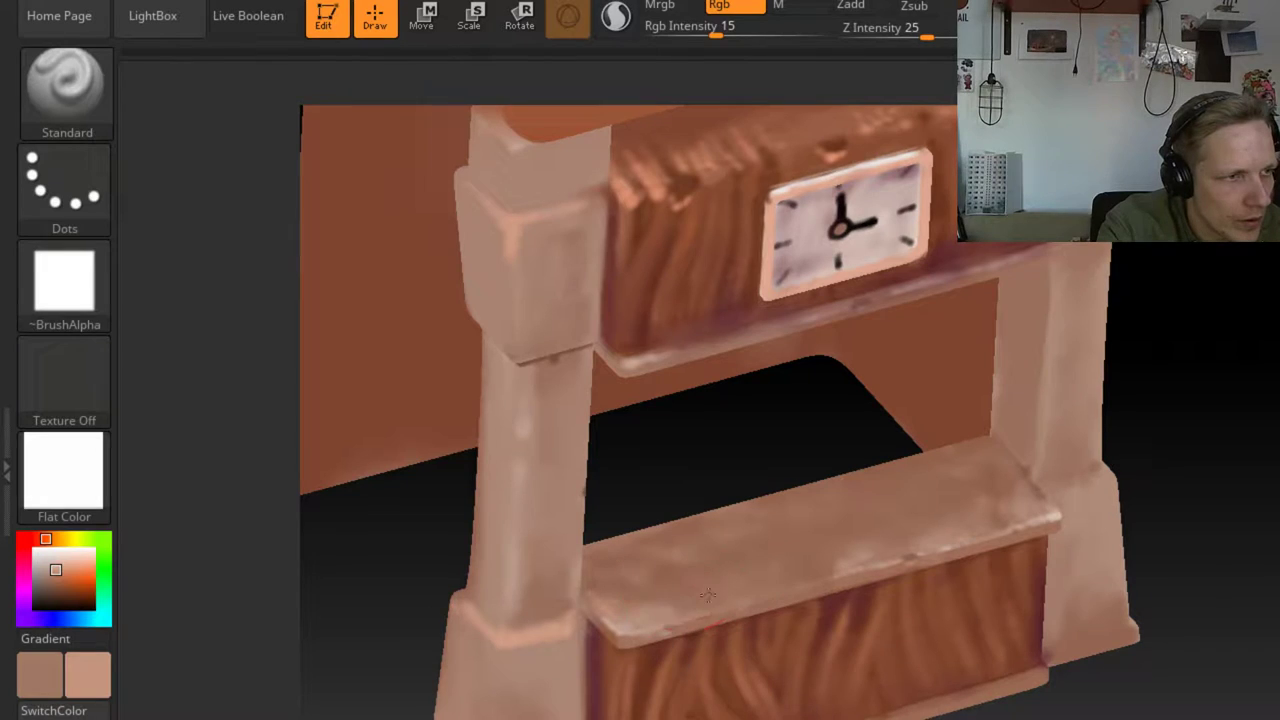
{"action": "mouse_move", "coordinate": [806, 555]}
{"action": "left_mouse_down"}
{"action": "mouse_move", "coordinate": [698, 582]}
{"action": "mouse_move", "coordinate": [734, 546]}
{"action": "mouse_move", "coordinate": [700, 548]}
{"action": "left_mouse_up"}
{"action": "left_click_drag", "start_coordinate": [730, 31], "coordinate": [794, 31]}
{"action": "mouse_move", "coordinate": [836, 550]}
{"action": "left_mouse_down"}
{"action": "mouse_move", "coordinate": [840, 534]}
{"action": "mouse_move", "coordinate": [845, 554]}
{"action": "mouse_move", "coordinate": [1005, 500]}
{"action": "mouse_move", "coordinate": [1025, 508]}
{"action": "mouse_move", "coordinate": [903, 497]}
{"action": "mouse_move", "coordinate": [725, 520]}
{"action": "mouse_move", "coordinate": [670, 535]}
{"action": "mouse_move", "coordinate": [817, 525]}
{"action": "mouse_move", "coordinate": [812, 564]}
{"action": "mouse_move", "coordinate": [732, 576]}
{"action": "mouse_move", "coordinate": [610, 567]}
{"action": "mouse_move", "coordinate": [728, 552]}
{"action": "mouse_move", "coordinate": [979, 466]}
{"action": "mouse_move", "coordinate": [1014, 481]}
{"action": "left_mouse_up"}
{"action": "mouse_move", "coordinate": [1160, 470]}
{"action": "left_mouse_down", "text": "alt"}
{"action": "mouse_move", "coordinate": [1130, 448]}
{"action": "mouse_move", "coordinate": [1272, 429]}
{"action": "mouse_move", "coordinate": [1200, 500]}
{"action": "left_mouse_up", "text": "alt"}
{"action": "left_click_drag", "start_coordinate": [1200, 400], "coordinate": [983, 485]}
{"action": "key", "text": "ctrl+z"}
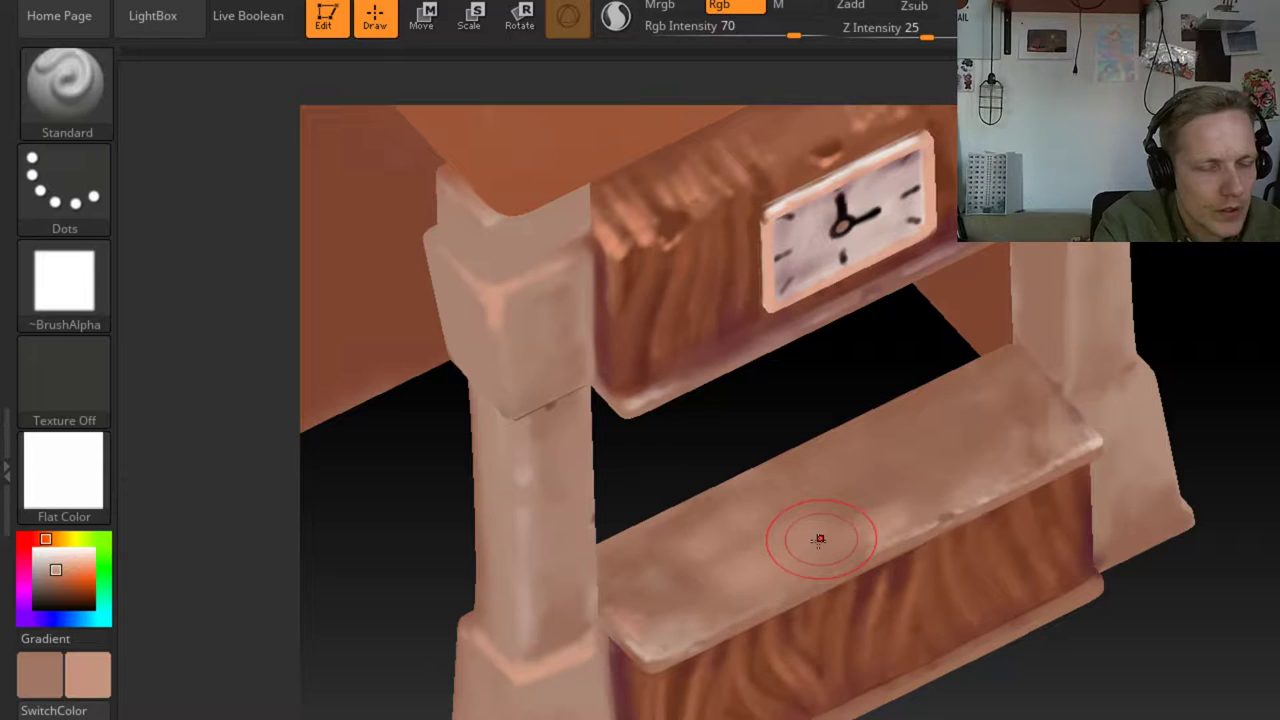
Choose a deeper pinkish brown and cover the light patches on the counter's top surface evenly
{"action": "left_click_drag", "start_coordinate": [89, 678], "coordinate": [658, 603]}
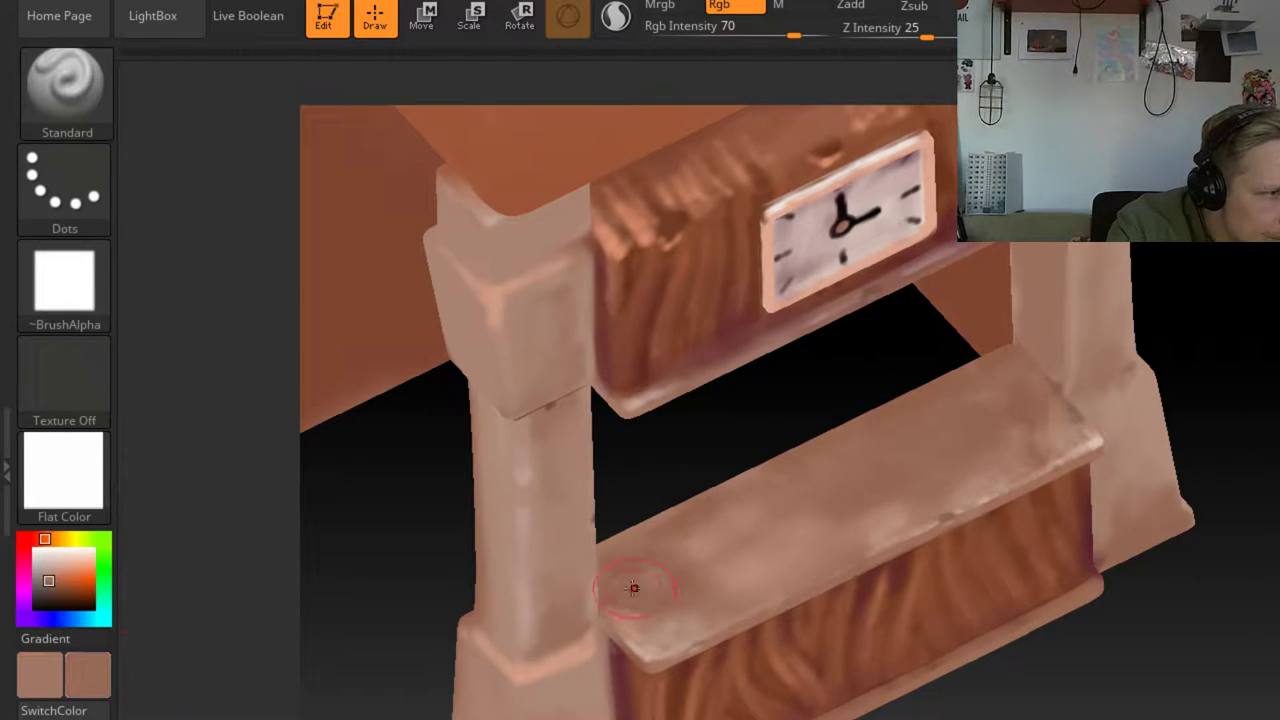
{"action": "mouse_move", "coordinate": [1100, 435]}
{"action": "left_mouse_down"}
{"action": "mouse_move", "coordinate": [1058, 444]}
{"action": "mouse_move", "coordinate": [1056, 422]}
{"action": "mouse_move", "coordinate": [800, 556]}
{"action": "mouse_move", "coordinate": [708, 587]}
{"action": "mouse_move", "coordinate": [760, 493]}
{"action": "left_mouse_up"}
{"action": "left_click_drag", "start_coordinate": [773, 540], "coordinate": [749, 586]}
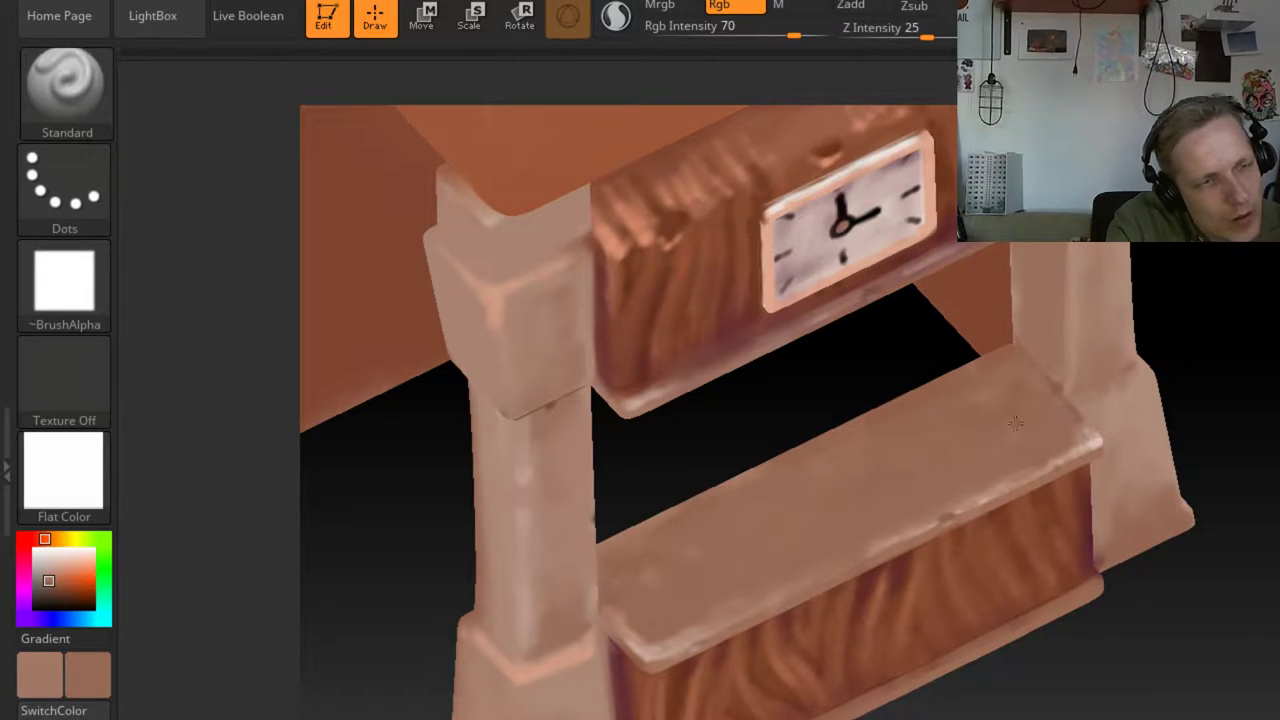
Choose a dark brown, shrink the brush, and dab a small dent on the right pillar's inner front edge
{"action": "left_click_drag", "start_coordinate": [1183, 712], "coordinate": [150, 535], "text": "alt"}
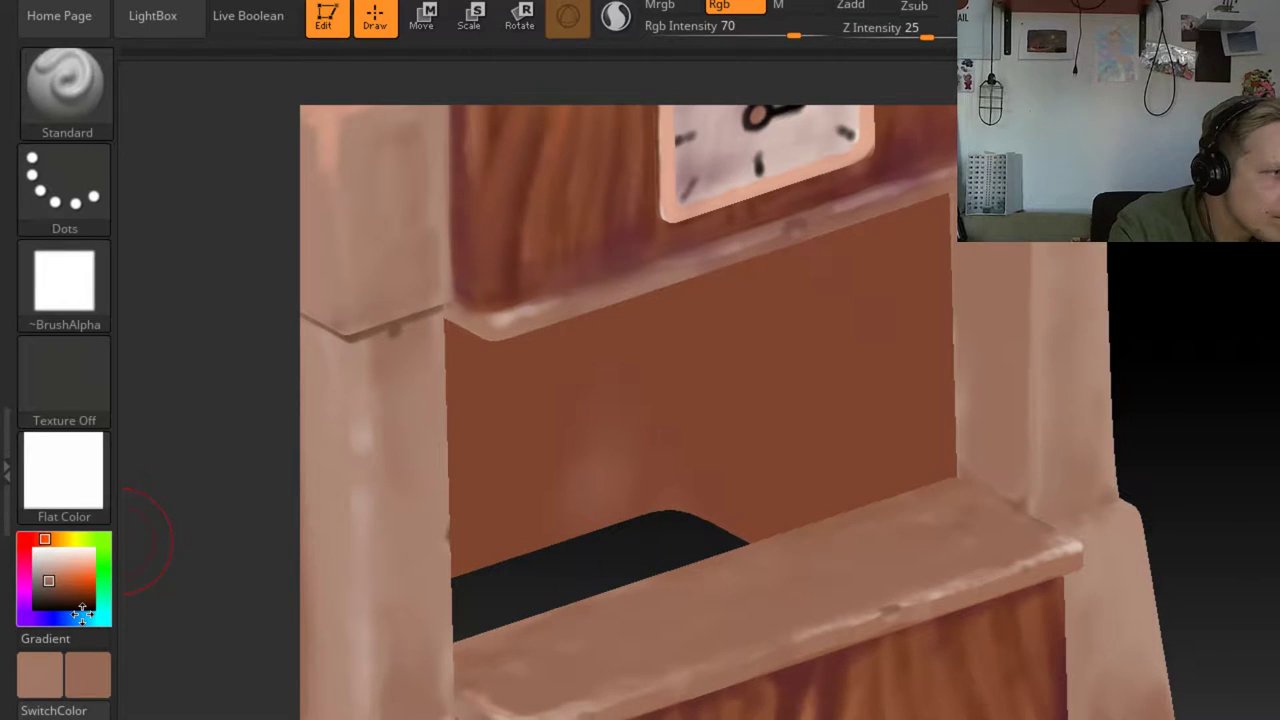
{"action": "key", "text": "c"}
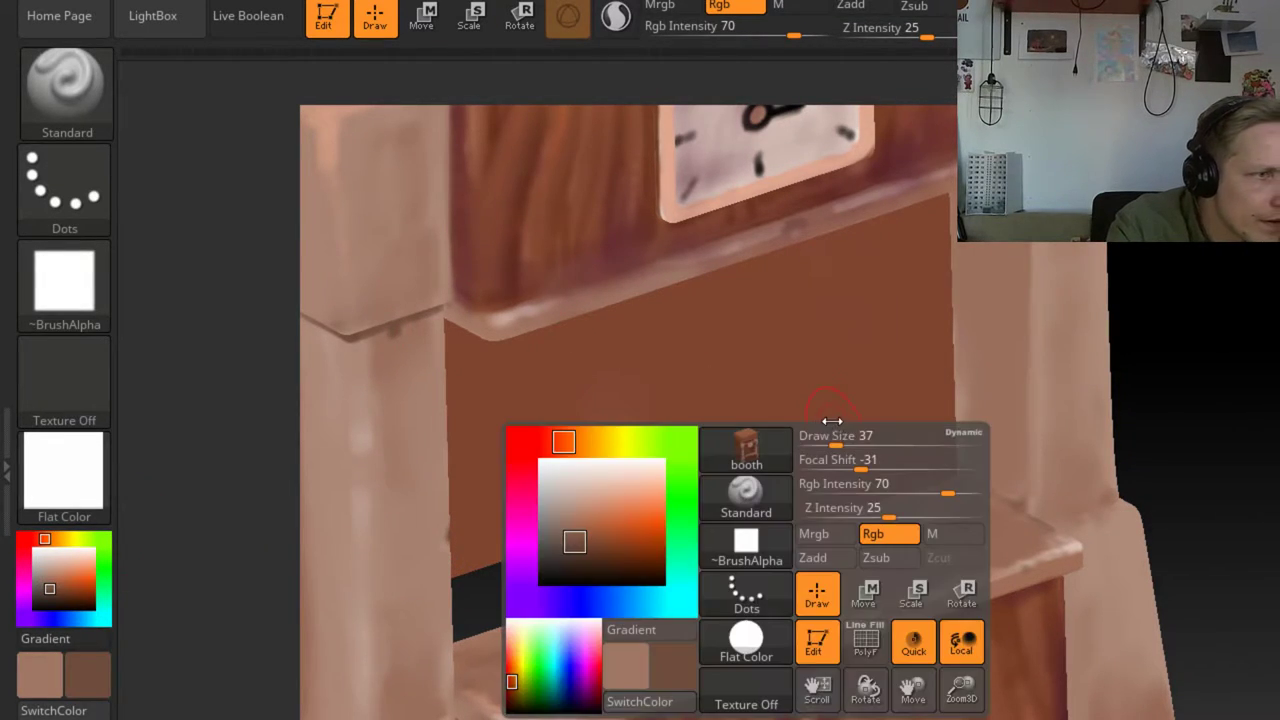
{"action": "key", "text": "space"}
{"action": "left_click_drag", "start_coordinate": [834, 442], "coordinate": [818, 442]}
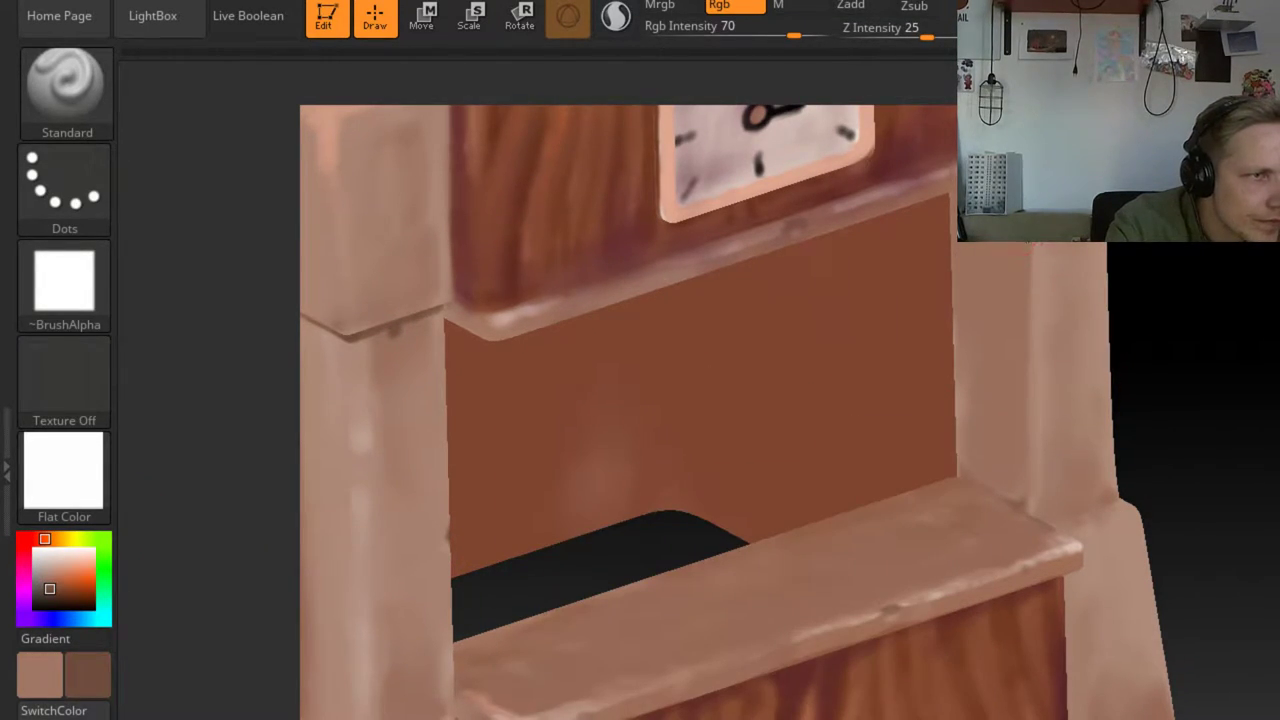
{"action": "left_click", "coordinate": [1032, 290]}
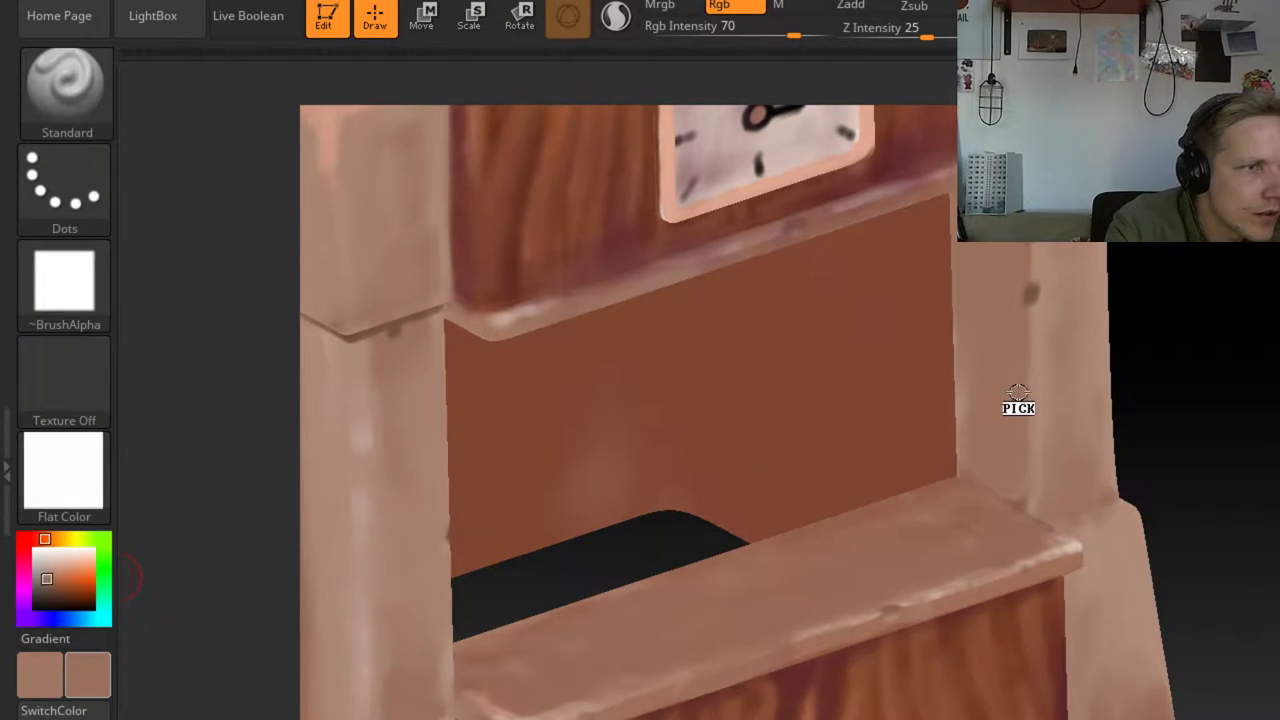
Choose a pale pink with draw size 12 and highlight the dent's lower rim and the right pillar's inner front edge
{"action": "key", "text": "c"}
{"action": "key", "text": "space"}
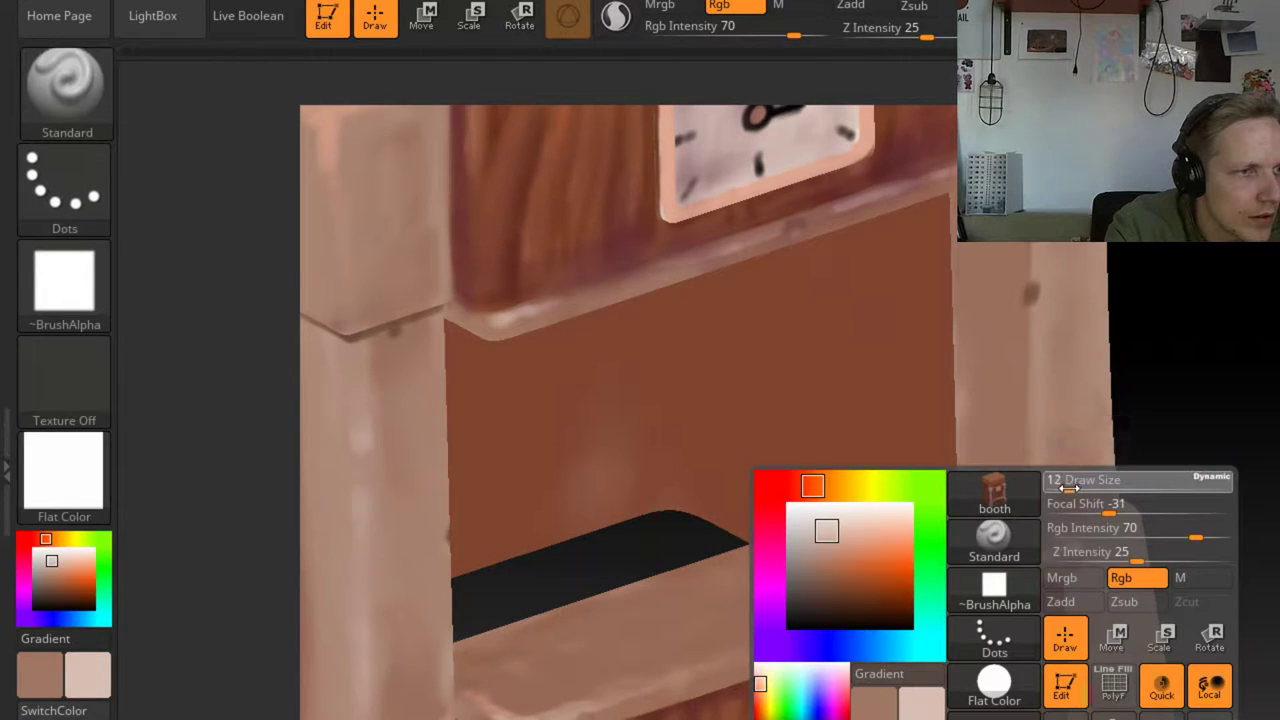
{"action": "left_click", "coordinate": [1031, 305]}
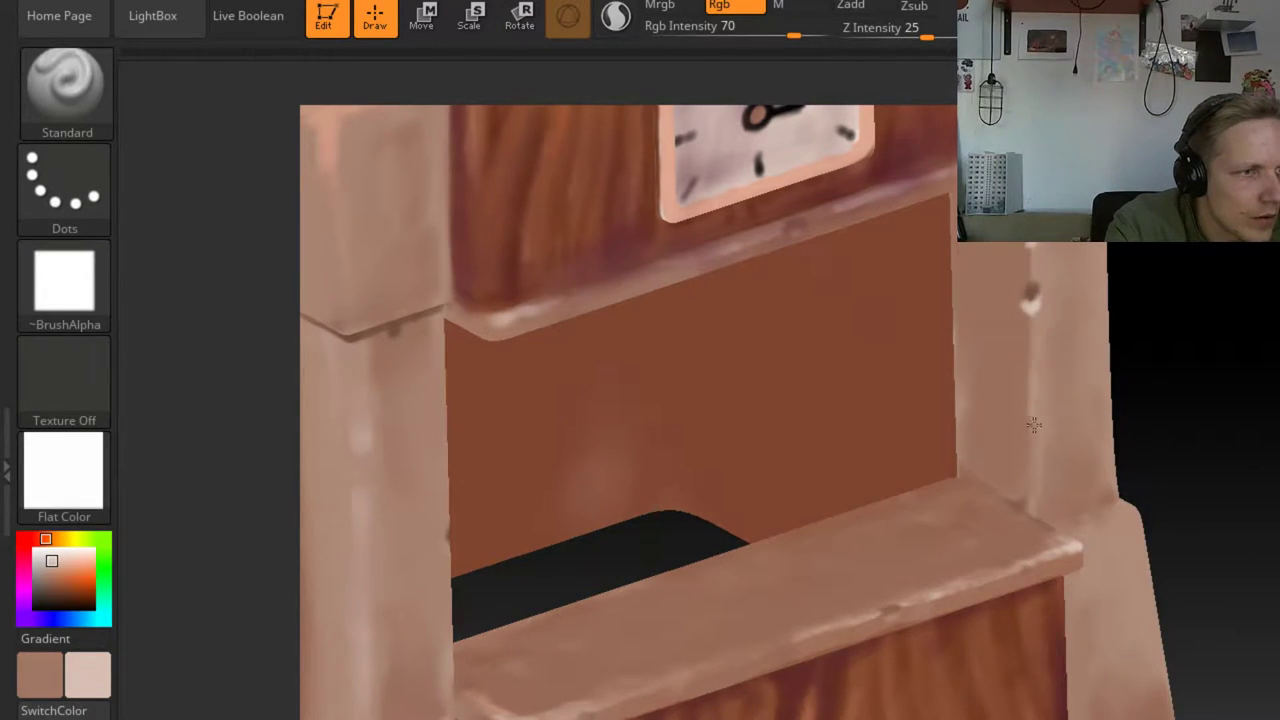
{"action": "left_click_drag", "start_coordinate": [1182, 443], "coordinate": [1231, 600]}
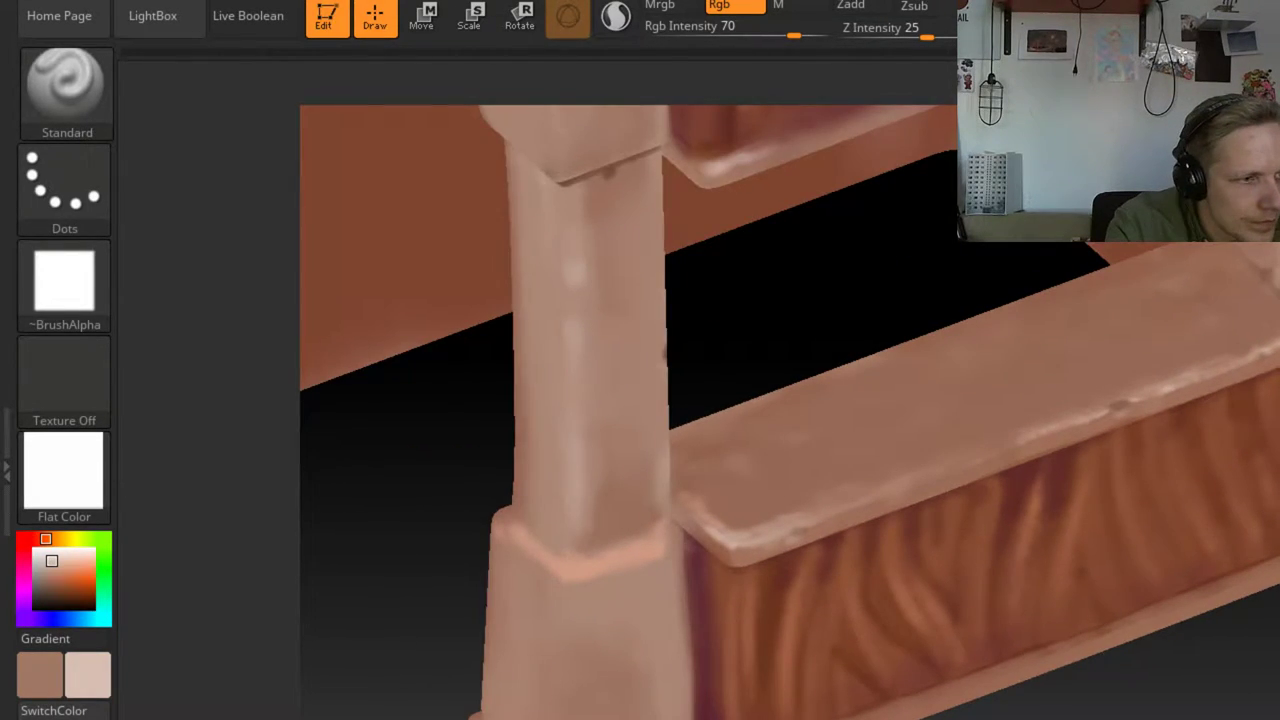